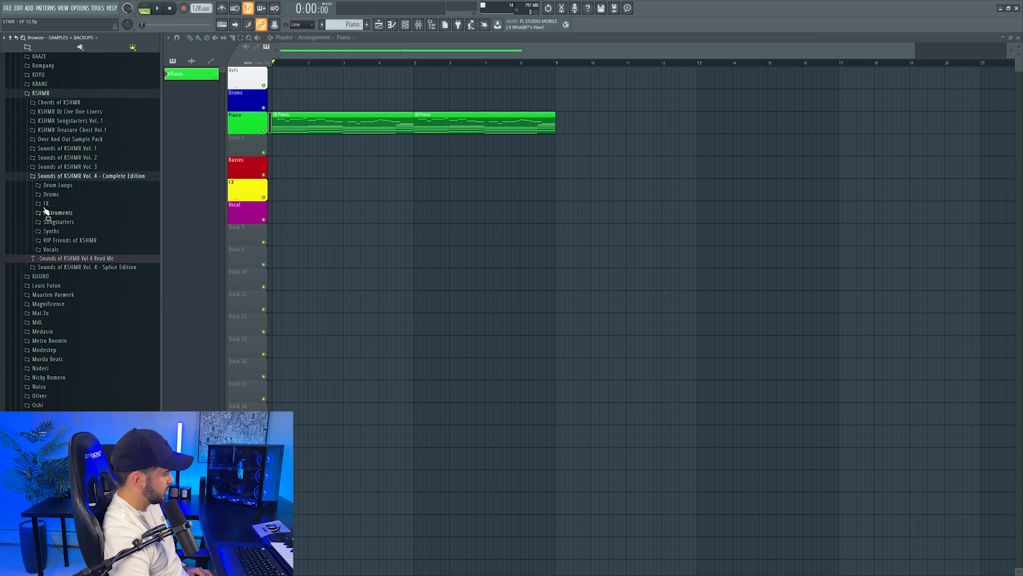
Preview scene samples in the FX ambiance and foley folder of Sounds of KSHMR Vol. 4 - Complete Edition
click(74, 249)
click(90, 343)
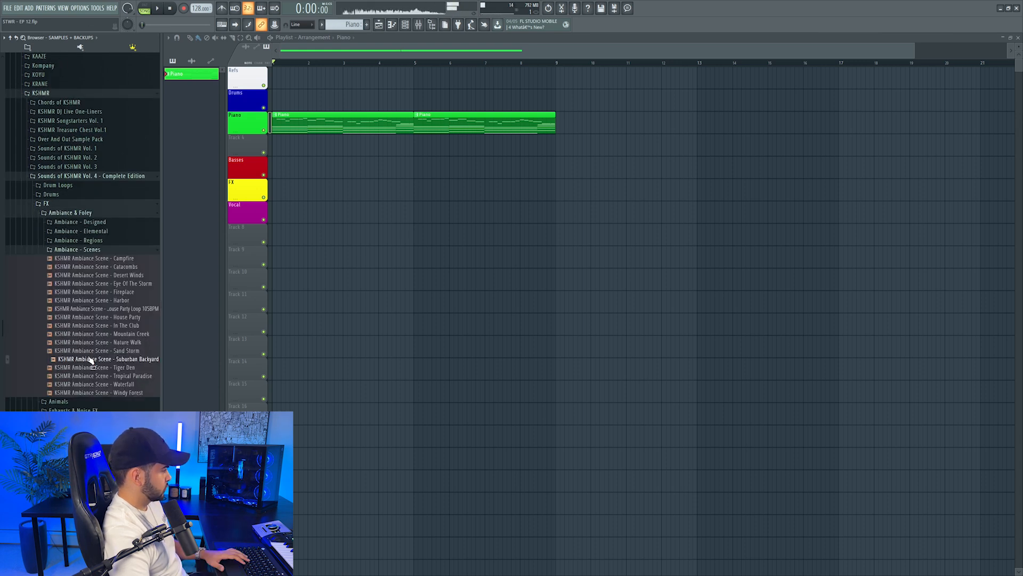
click(88, 370)
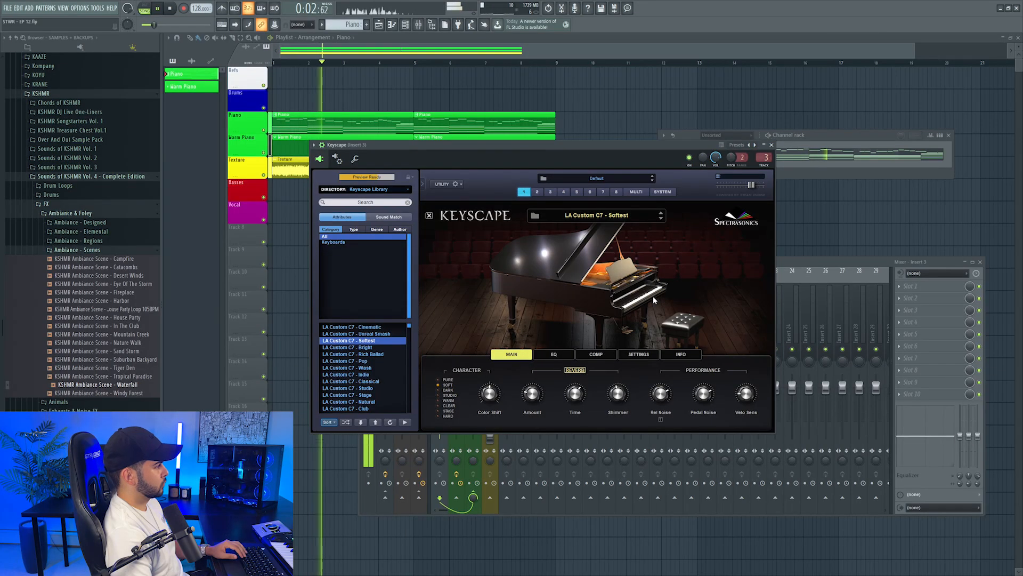
Show the Keyscape piano notes in the piano roll and deselect them all
click(771, 145)
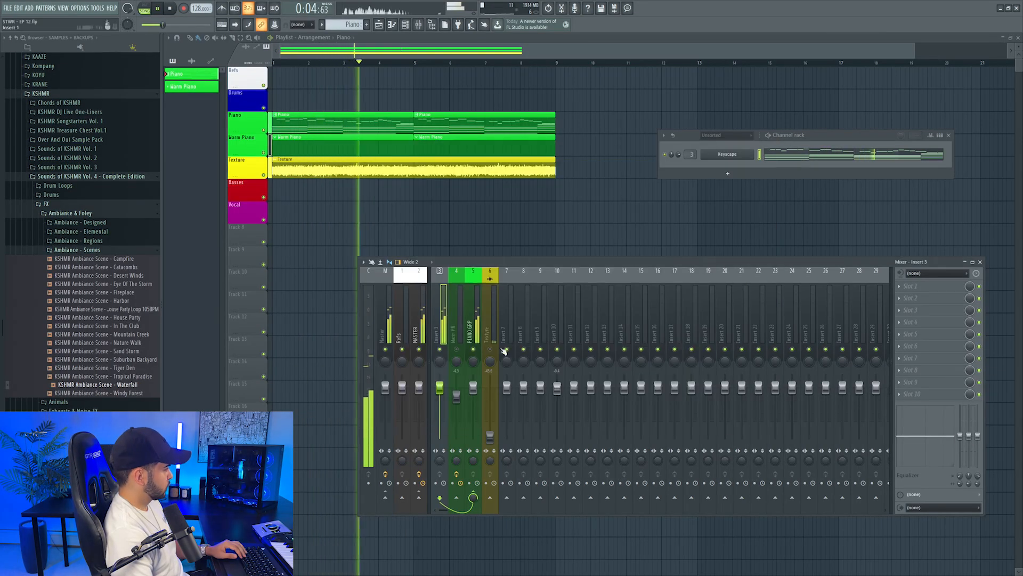
click(727, 154)
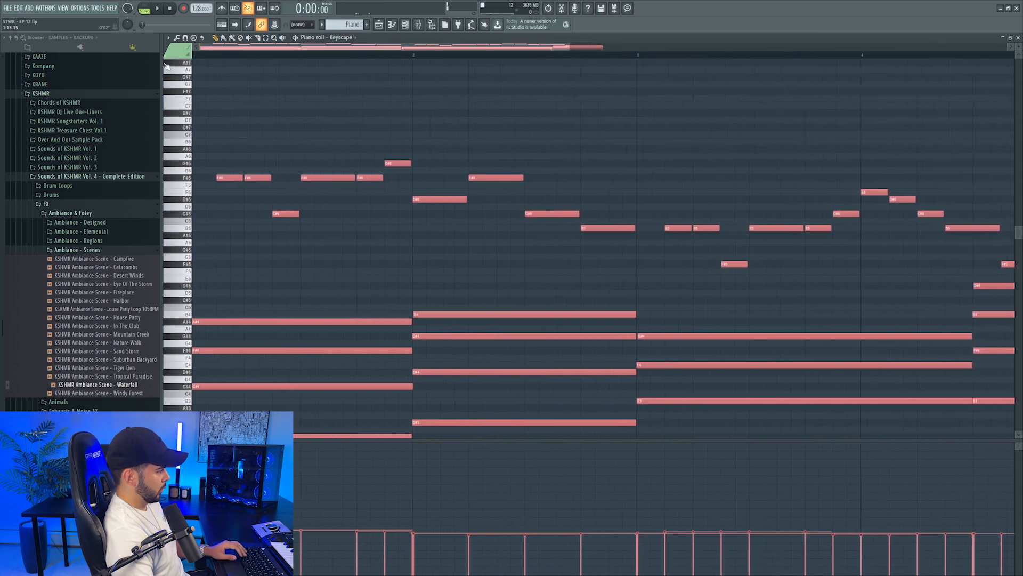
scroll(288, 190, down, 5)
key(ctrl+d)
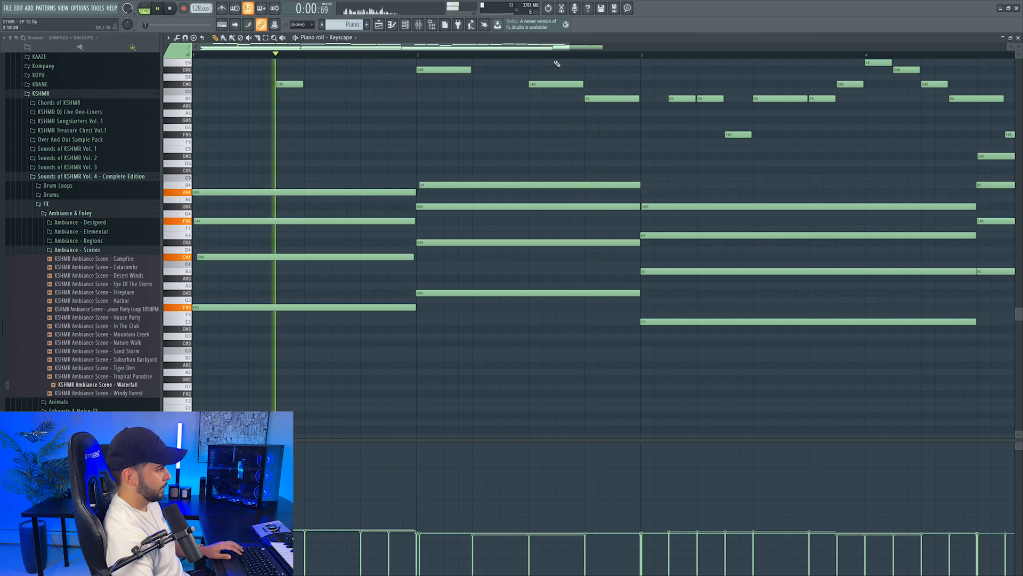
Shorten the long E4 chord note slightly and nudge the final D#5 note a little off the grid
scroll(538, 117, down, 2)
scroll(513, 174, right, 2)
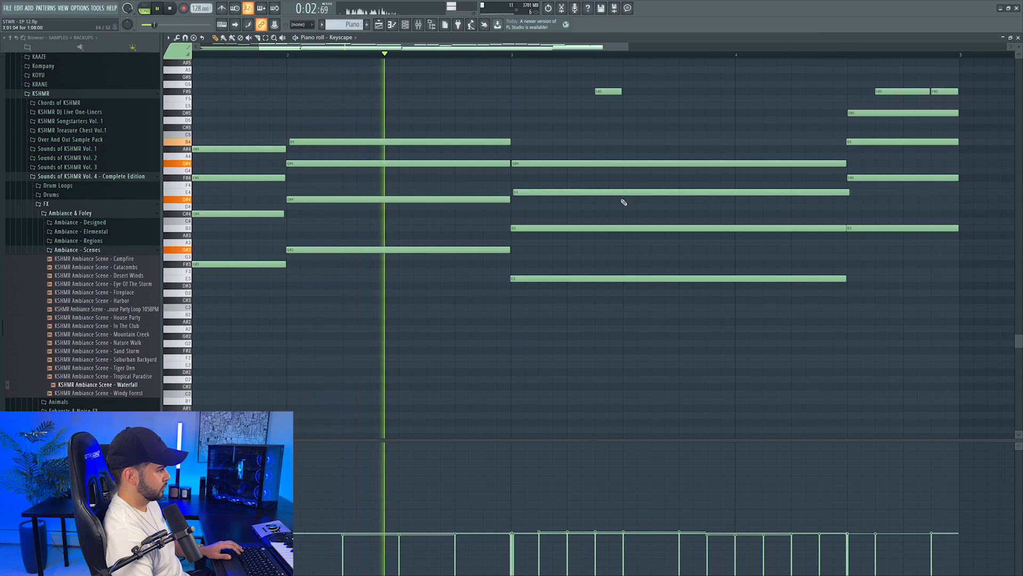
drag(839, 194, 846, 194)
drag(859, 112, 862, 113)
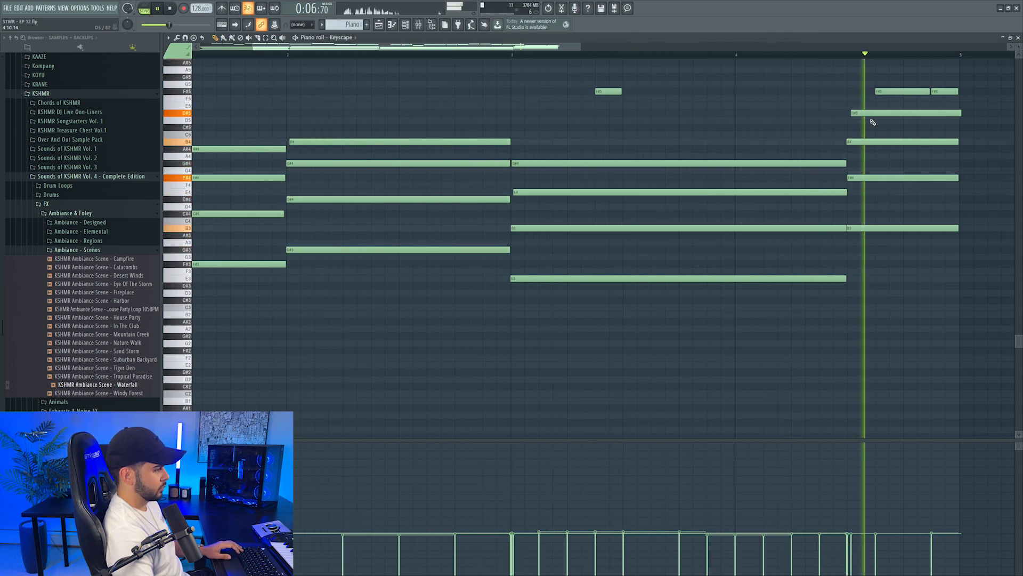
scroll(785, 111, right, 3)
scroll(771, 109, up, 3)
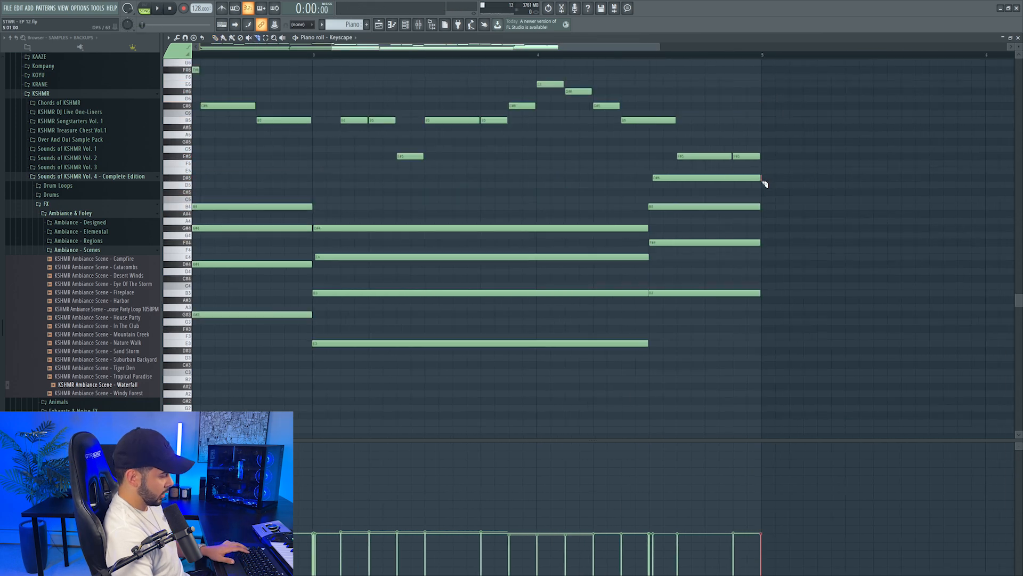
Set the snap mode back to Line after checking the piano notes
scroll(734, 62, down, 4)
scroll(731, 60, up, 6)
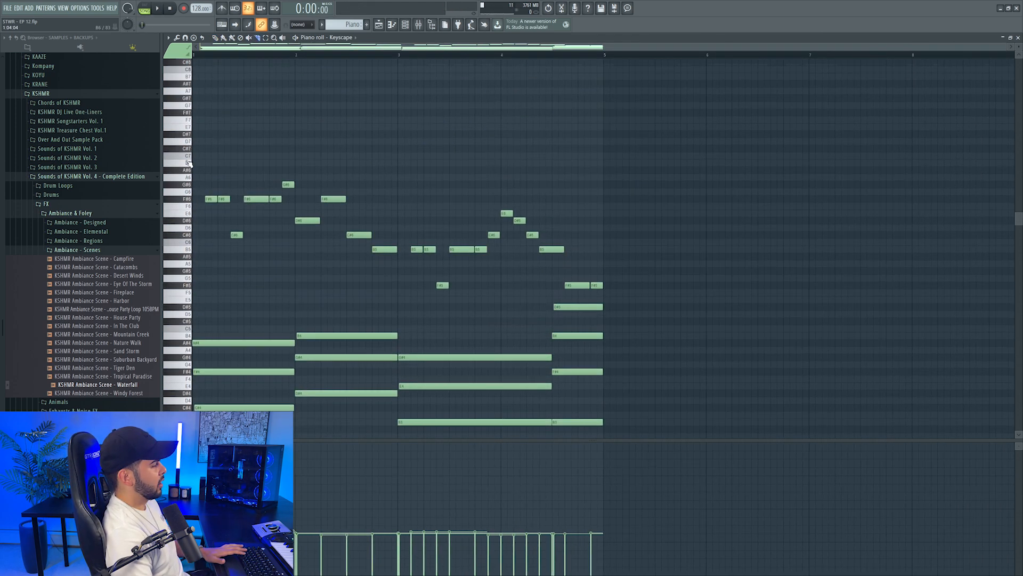
click(307, 34)
scroll(447, 170, down, 3)
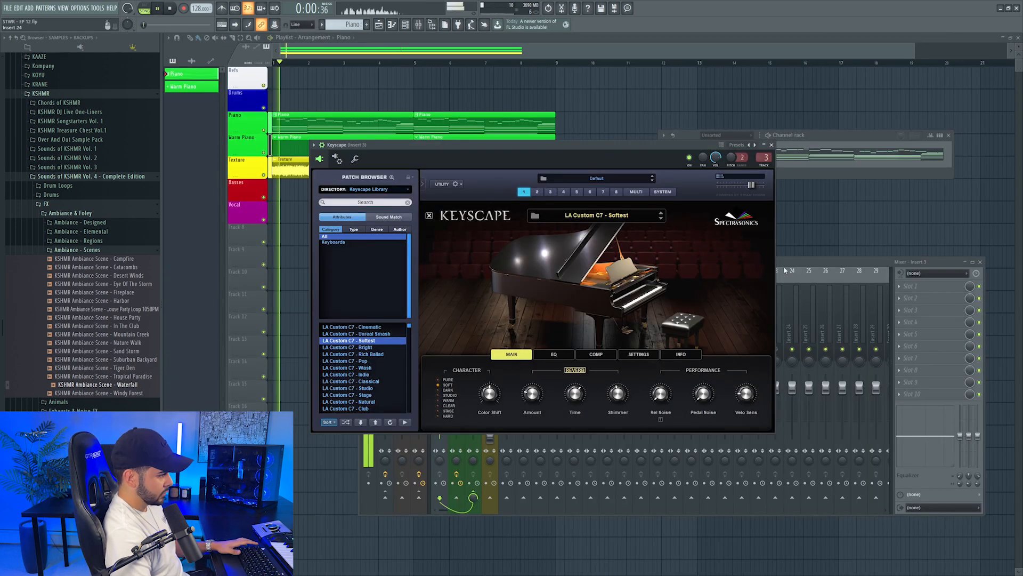
Close the Keyscape window and load UAD Teletronix LA-2A Legacy into the first effect slot of Insert 3
click(771, 145)
click(911, 287)
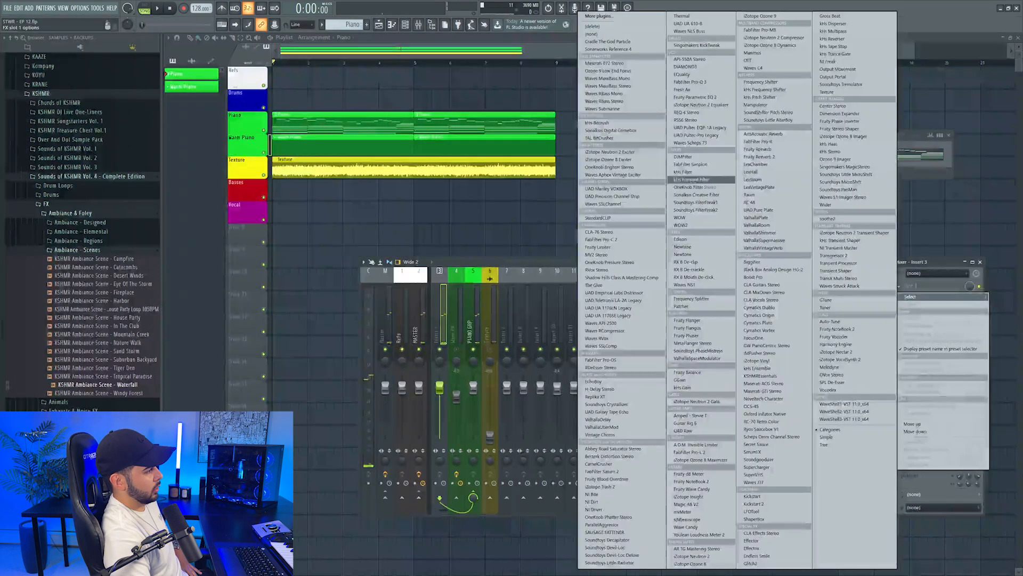
click(640, 300)
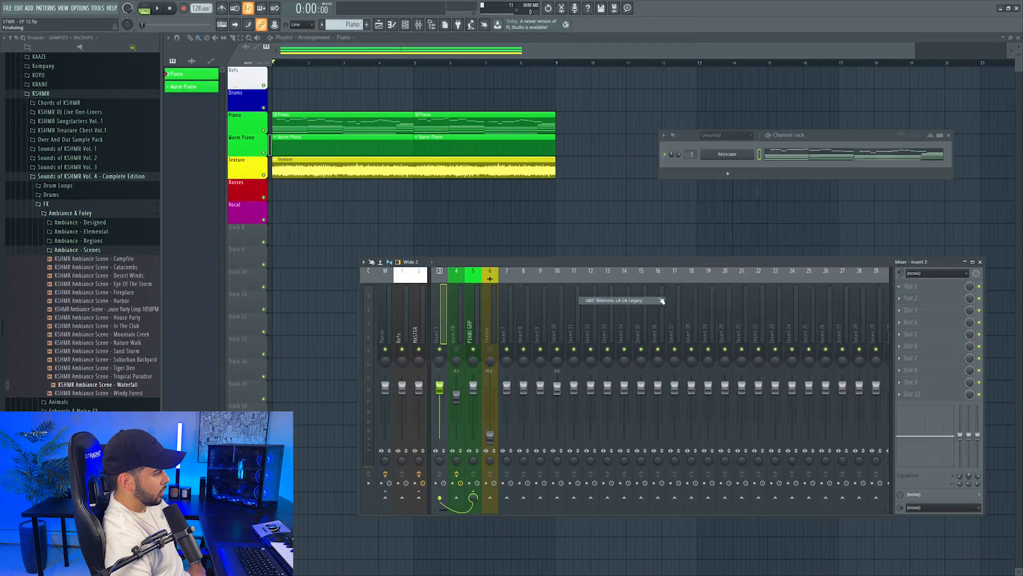
Play the piano and adjust the LA-2A compressor's gain and peak reduction by ear
key(space)
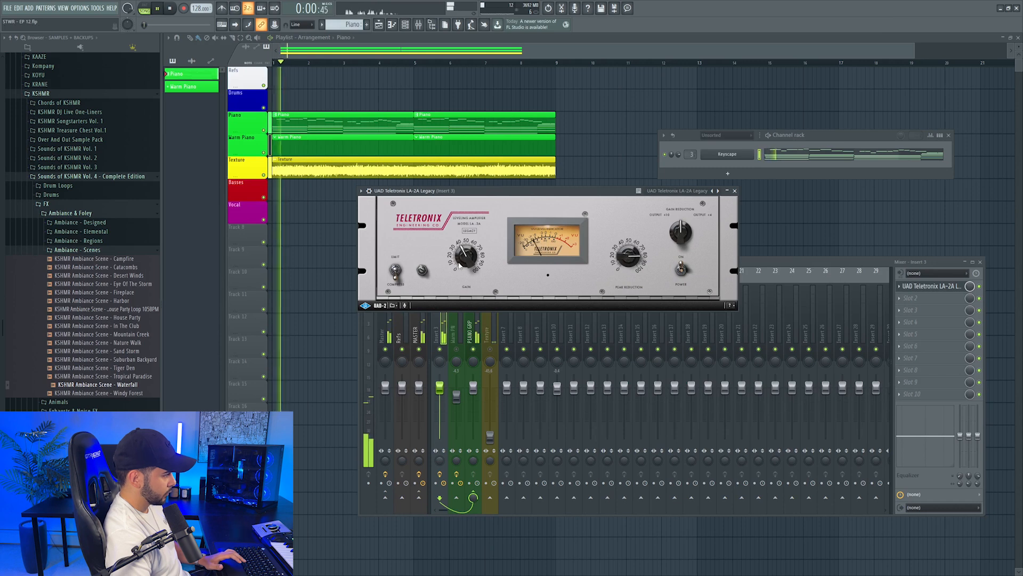
scroll(462, 256, up, 6)
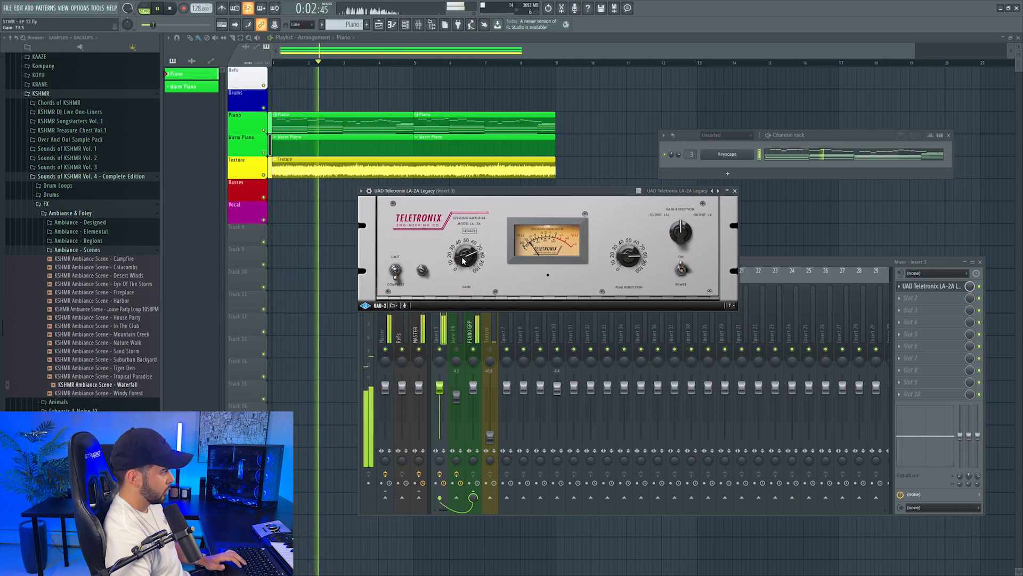
scroll(462, 257, up, 5)
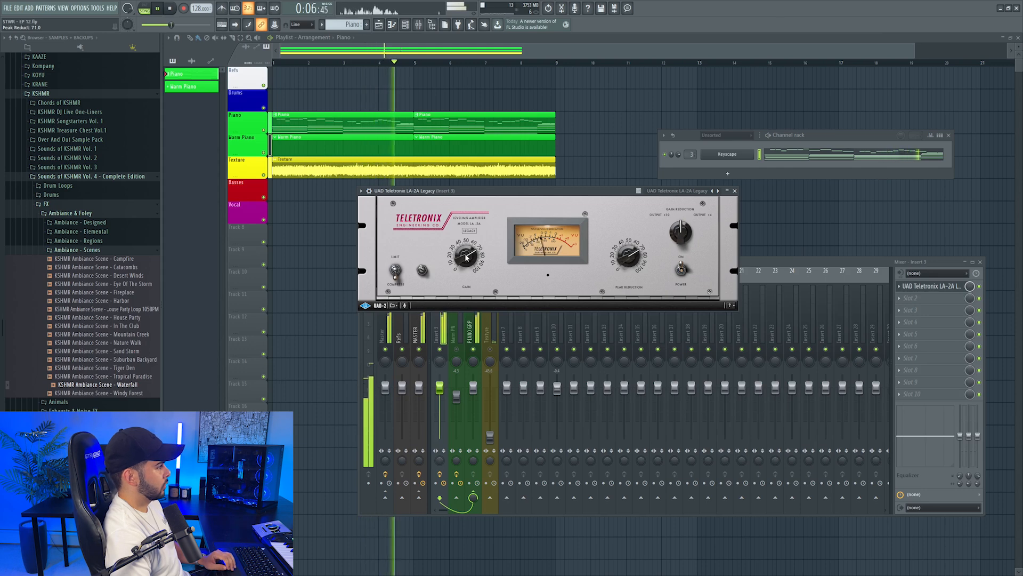
key(space)
Add ValhallaVintageVerb in the second effect slot, load the Rich Chamber preset and adjust its mix
click(905, 298)
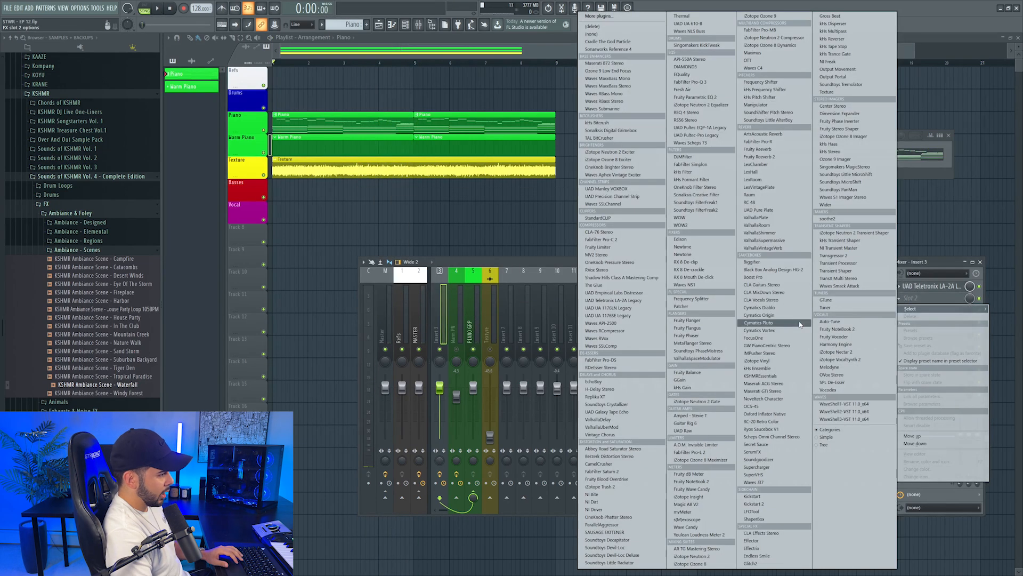
click(782, 249)
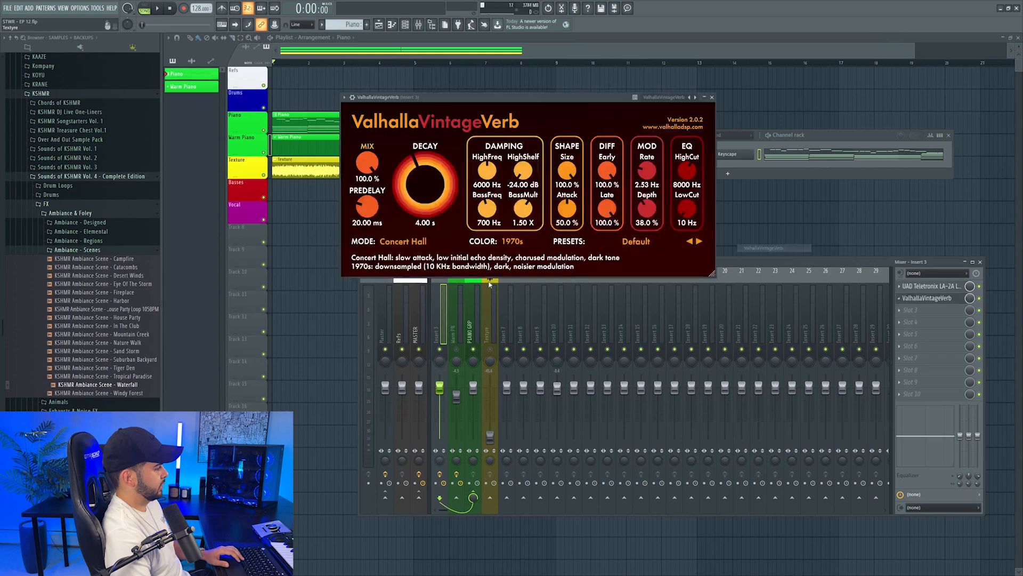
key(space)
click(629, 246)
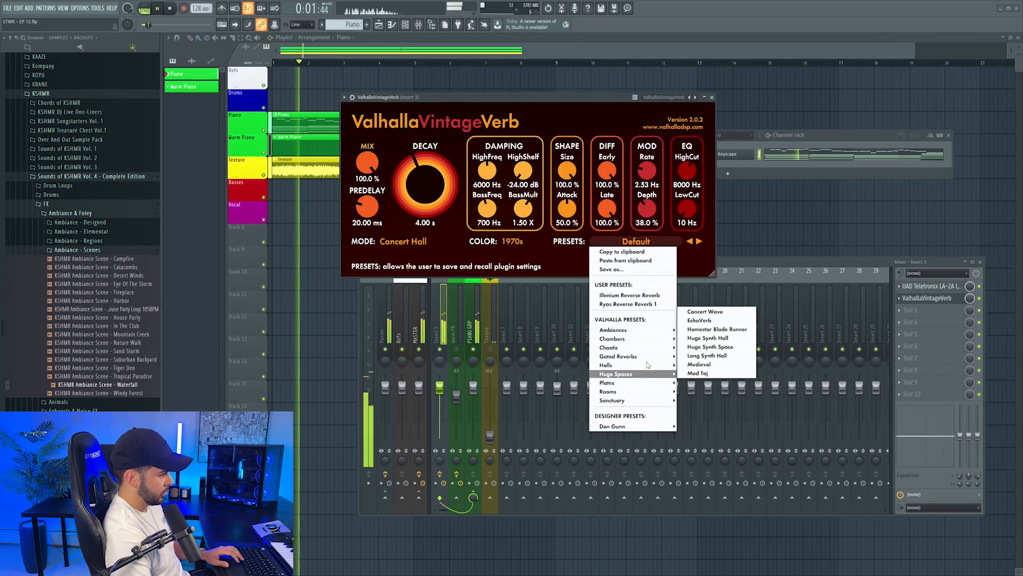
mouse_move(612, 339)
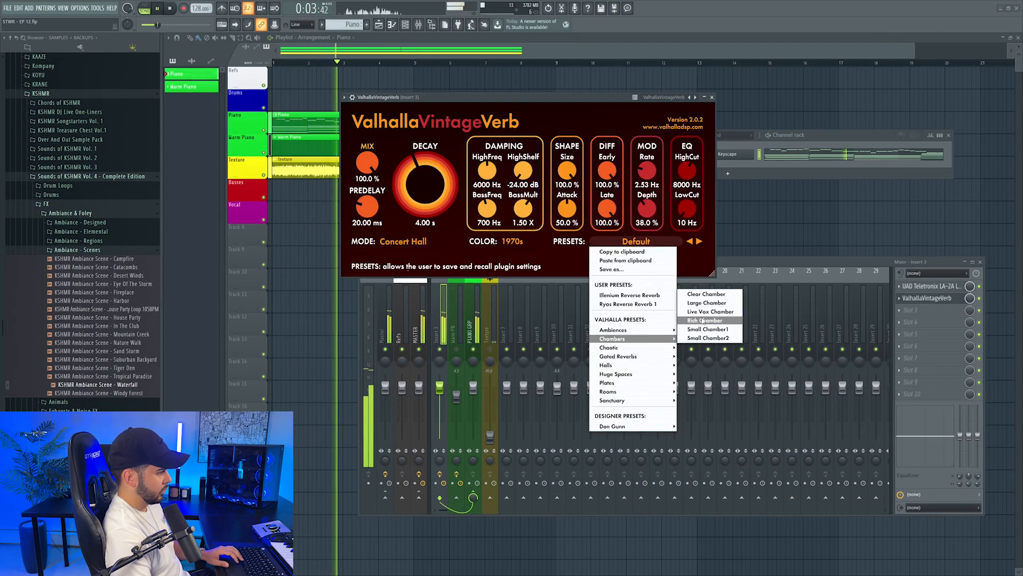
click(705, 324)
drag(373, 183, 365, 192)
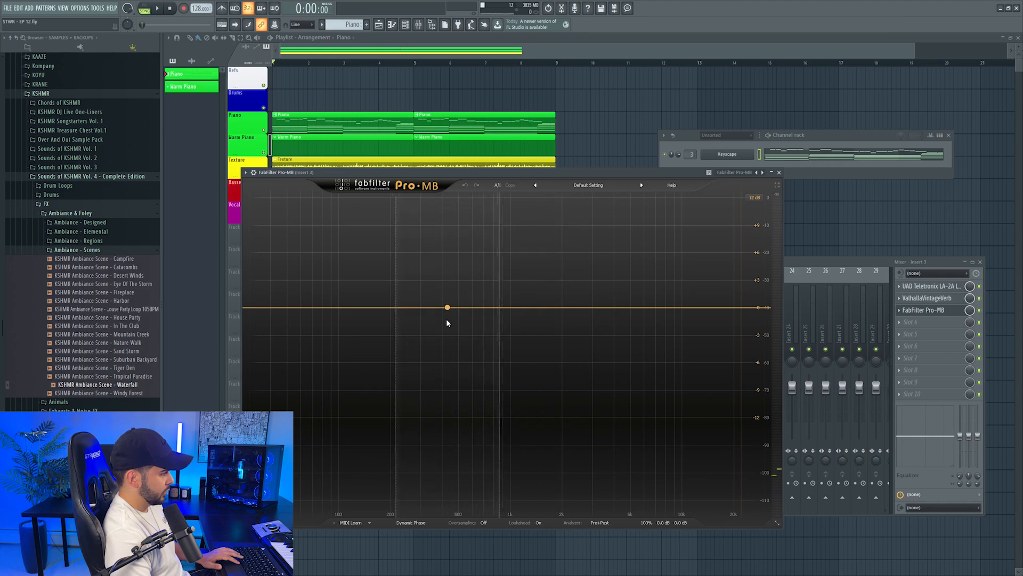
Add a band in FabFilter Pro-MB, move it higher in frequency during playback and adjust its dynamics controls
click(447, 326)
click(403, 197)
key(space)
drag(447, 308, 491, 308)
click(383, 198)
drag(361, 461, 348, 495)
drag(432, 463, 431, 467)
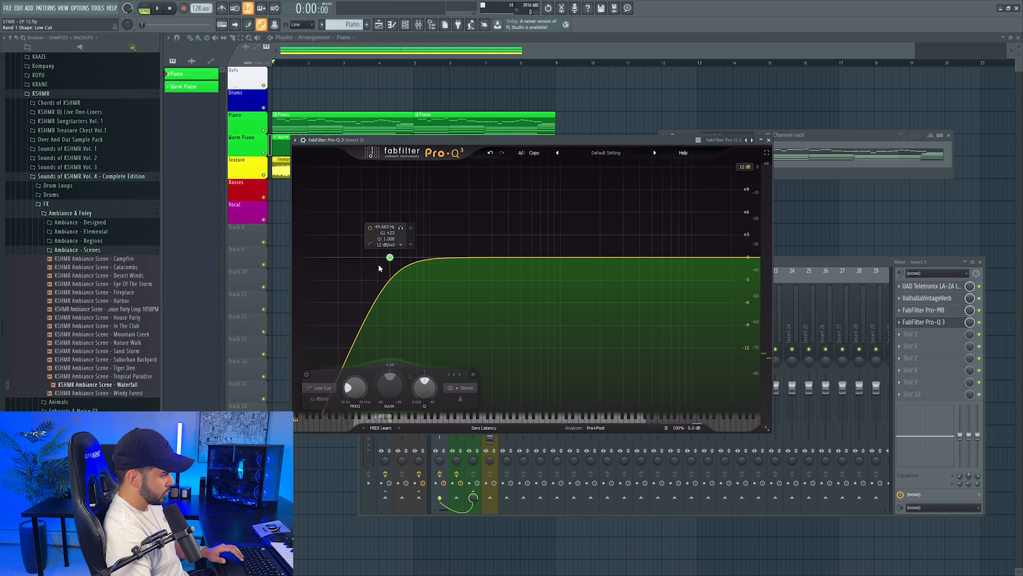
Shape the piano in FabFilter Pro-Q 3 by sweeping a bell cut up from about 157 Hz, raising the low cut and adding another band
double_click(453, 270)
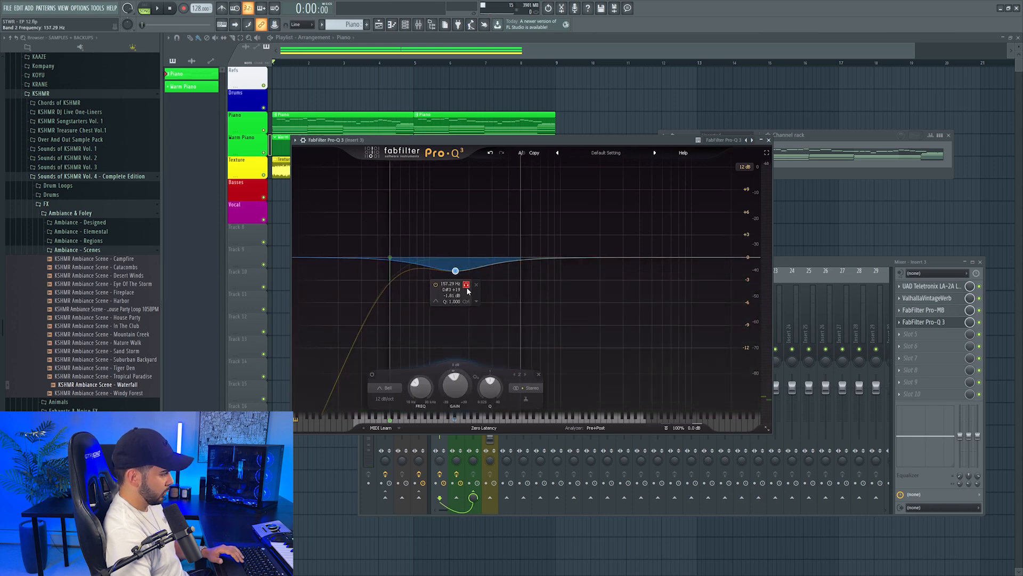
key(space)
drag(456, 276, 478, 276)
drag(389, 258, 404, 267)
drag(479, 276, 526, 288)
double_click(532, 274)
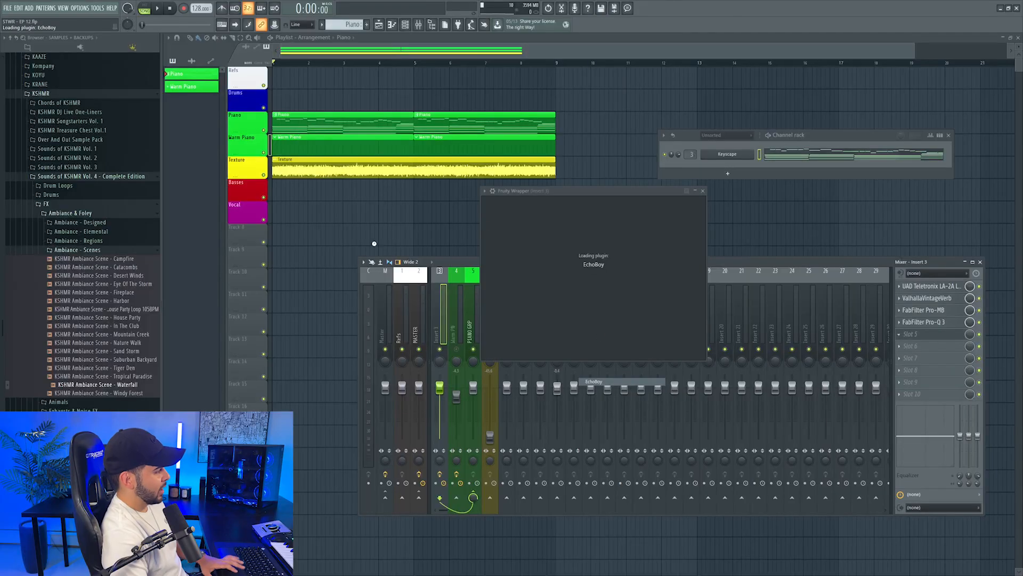
Play the piano through EchoBoy and set the echo's mix to 25.5%
drag(573, 191, 503, 205)
key(space)
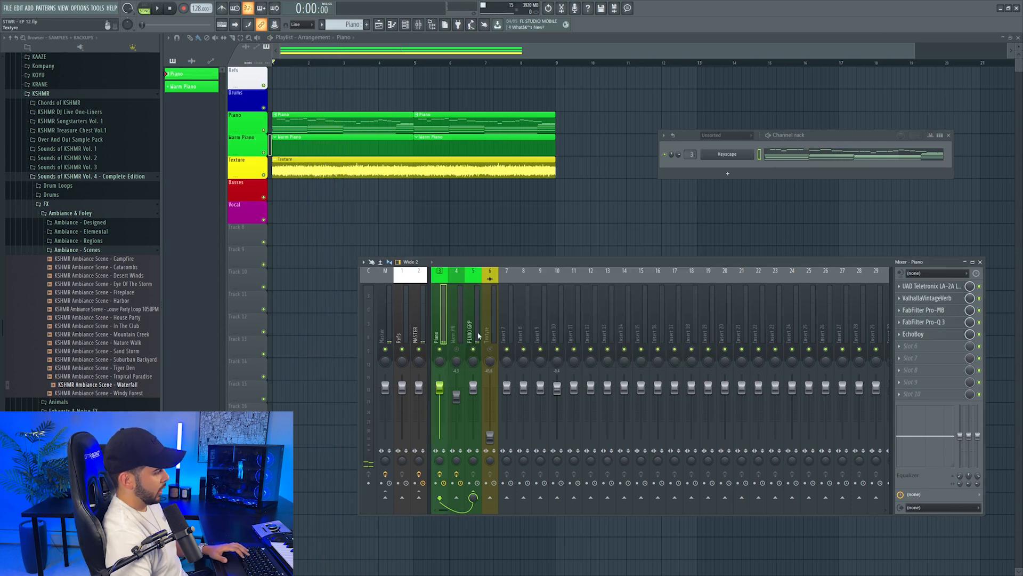
Replace the Texture sample with KSHMR Region Ambiance - New York Streets and set its mixer volume to about 13%
right_click(489, 349)
right_click(489, 349)
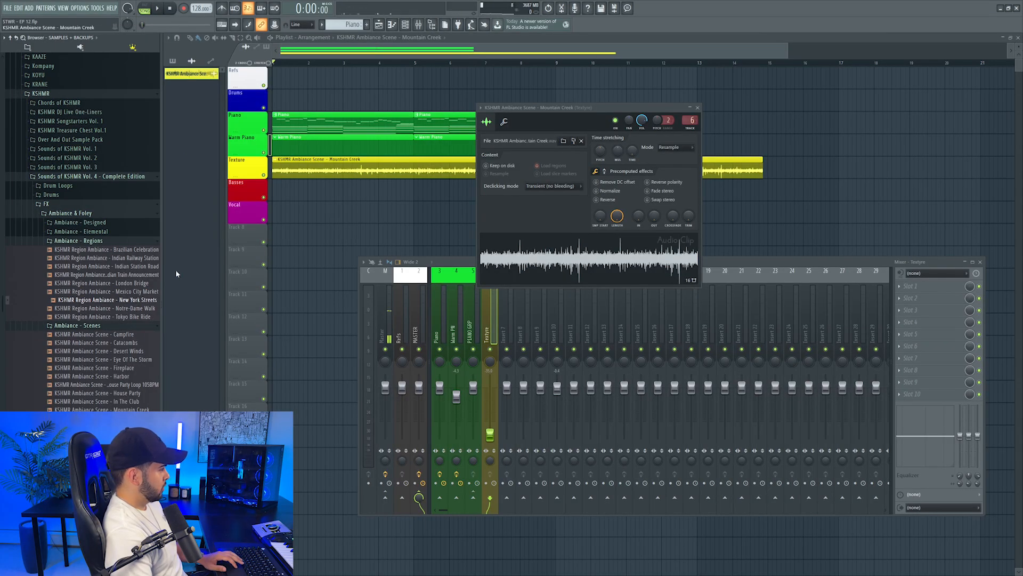
drag(137, 301, 561, 249)
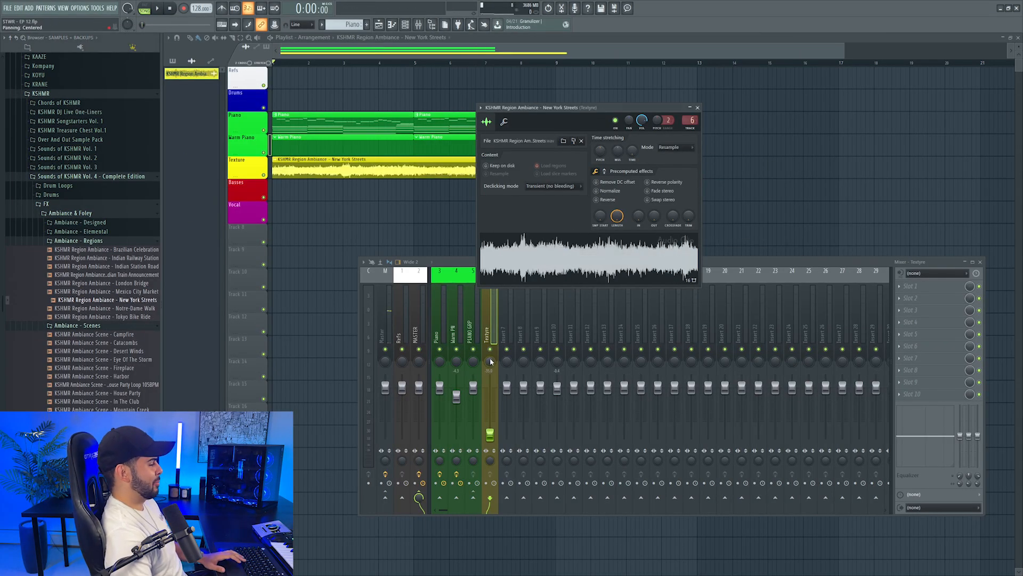
drag(491, 435, 494, 436)
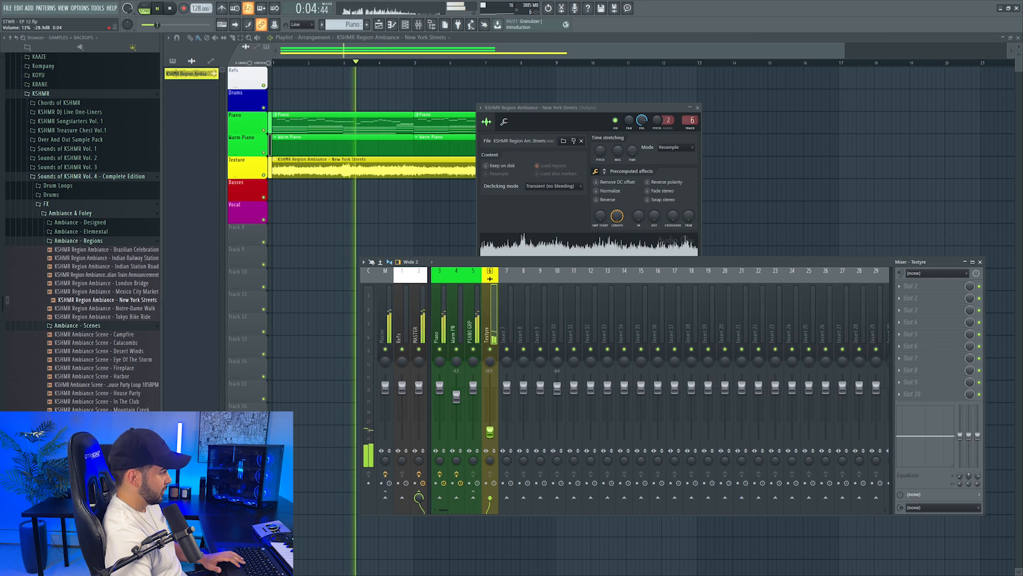
Auto-name the Texture track's clips and trim the New York Streets clip to end at bar 9
right_click(245, 158)
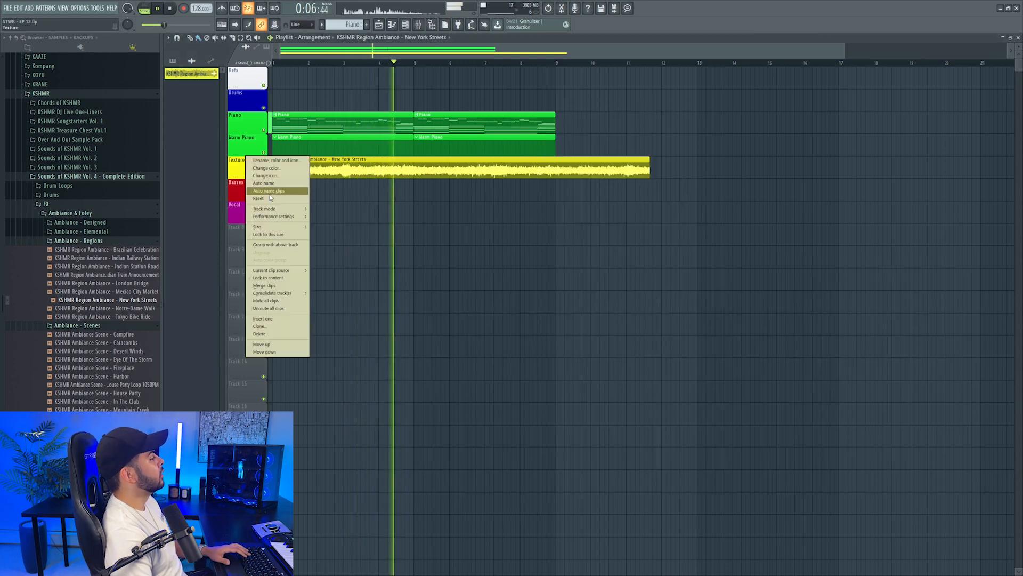
click(266, 191)
key(c)
key(space)
double_click(560, 173)
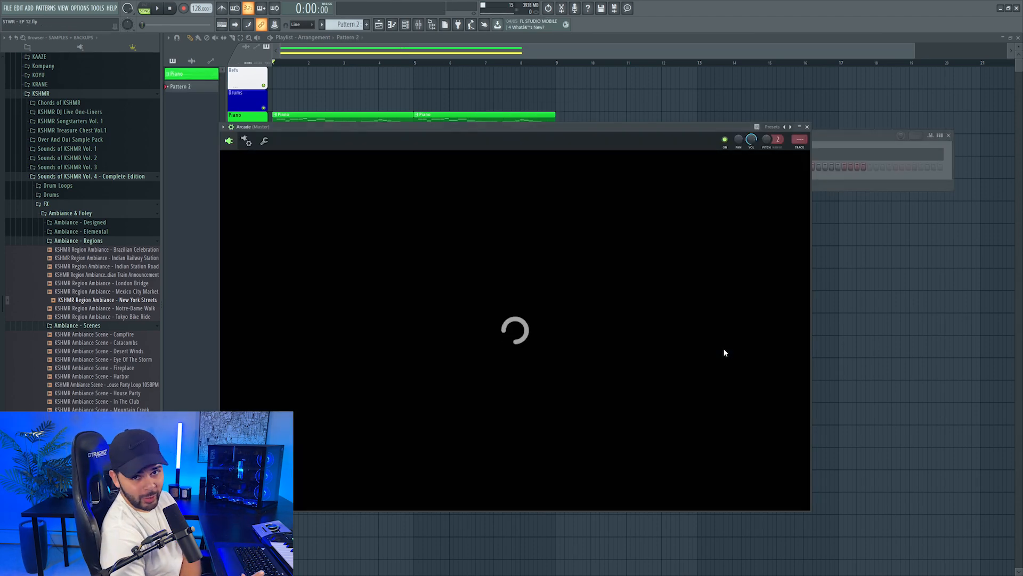
Browse Arcade's Distant Voices sampler kits and preview From the Skies
scroll(480, 312, down, 3)
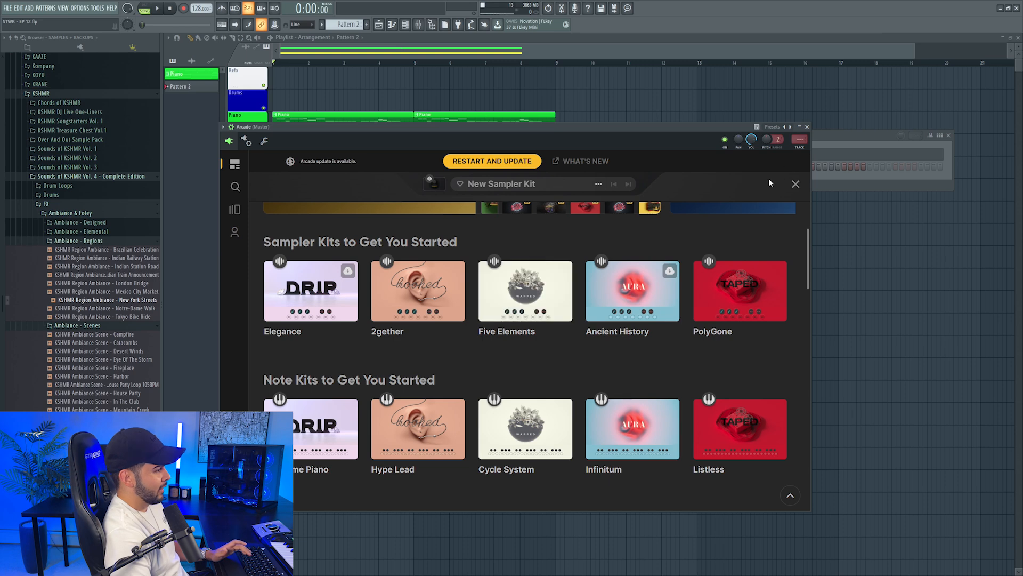
key(F6)
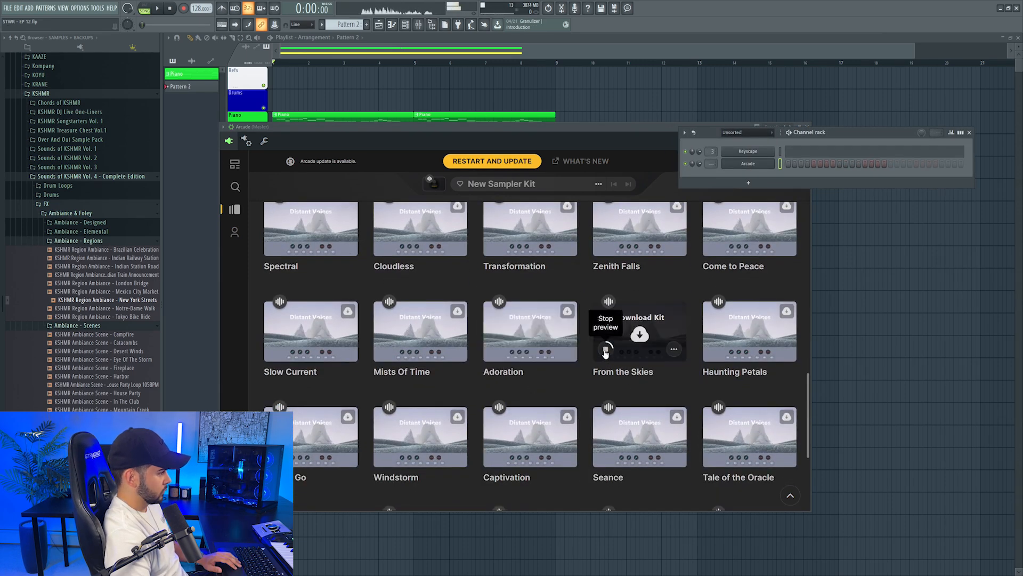
click(606, 349)
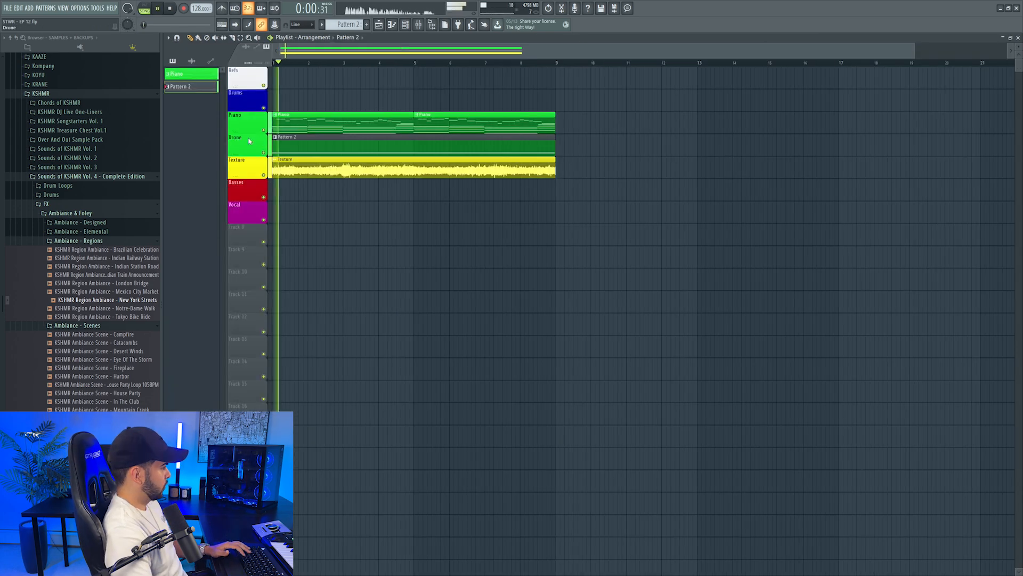
Name the playlist track holding the Arcade pattern Drone to match its clip
right_click(248, 139)
key(Escape)
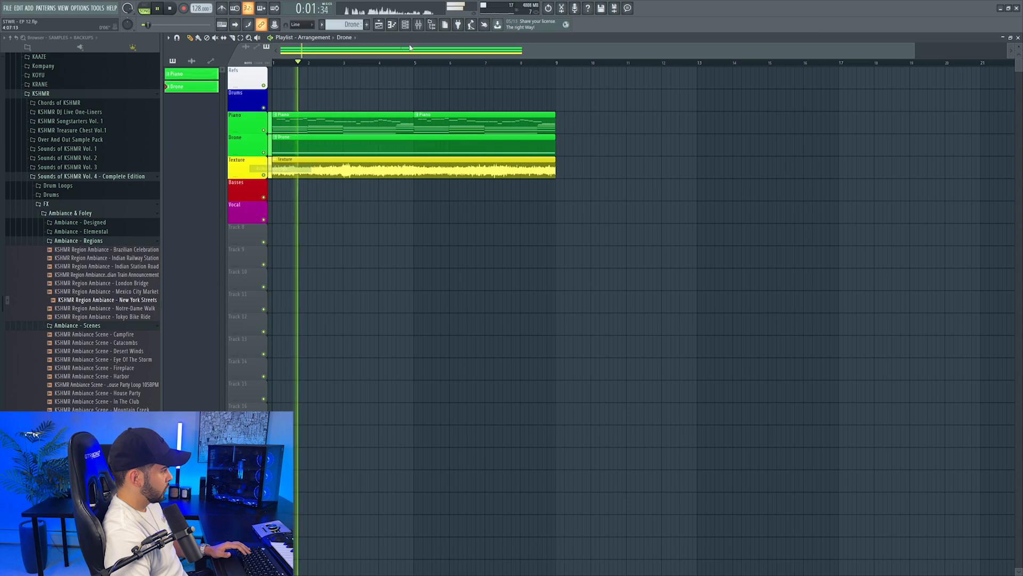
Show the channel rack and mixer and route the Arcade channel to mixer track 7
click(414, 25)
click(418, 25)
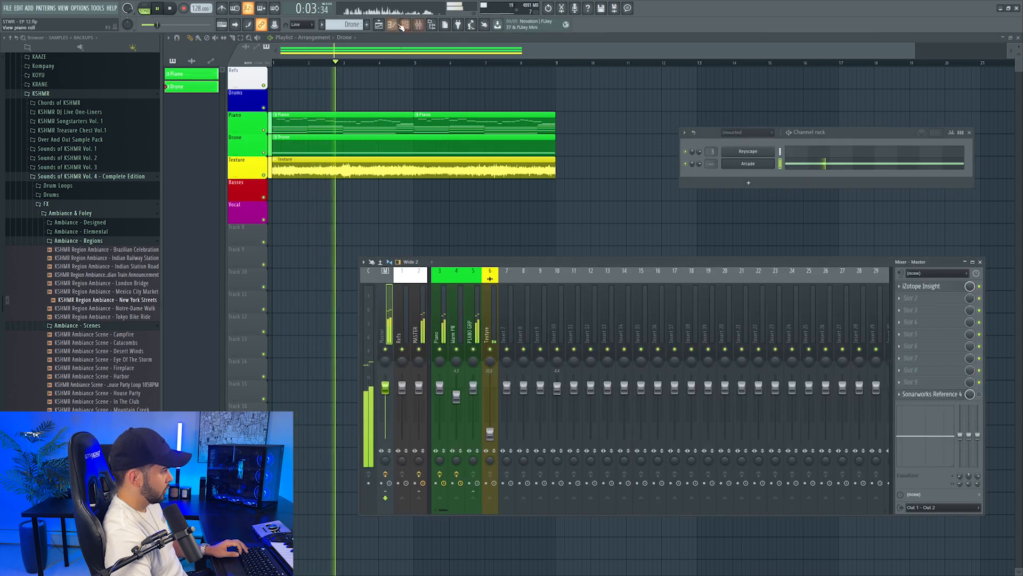
click(748, 163)
double_click(786, 137)
click(794, 123)
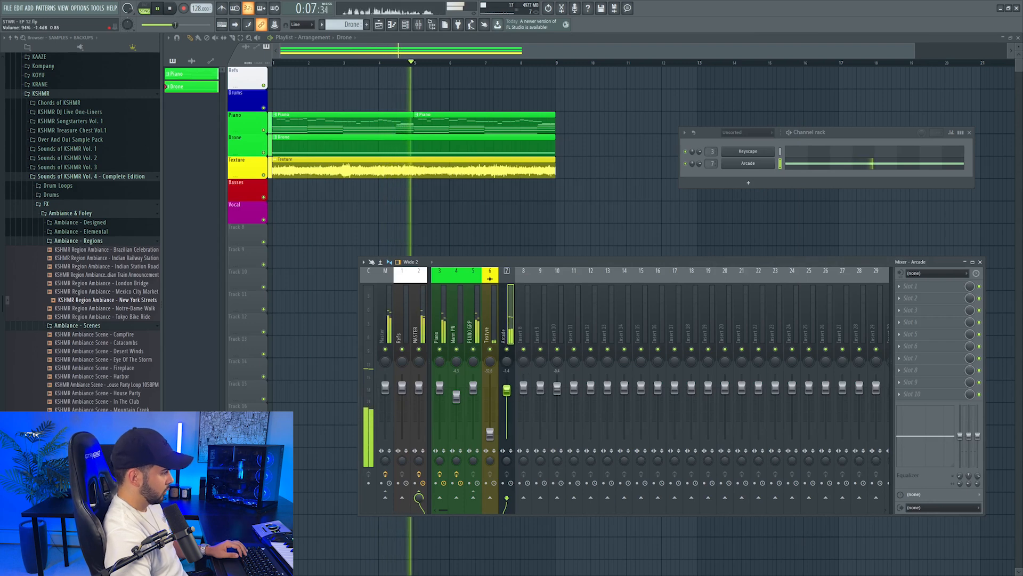
Stop playback, rename the Arcade mixer track Drone and colour it green
key(space)
key(F6)
right_click(509, 325)
click(536, 278)
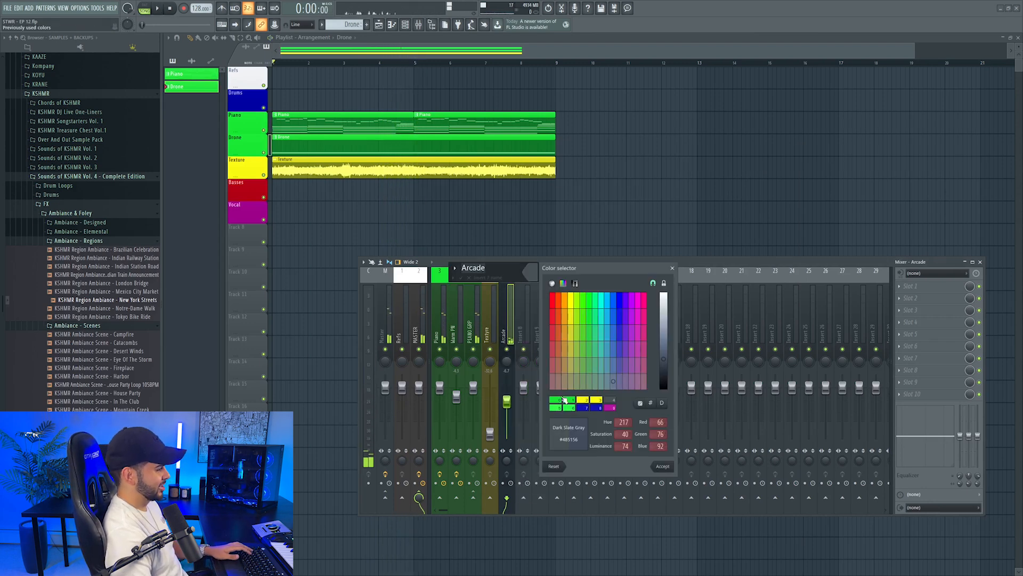
click(663, 466)
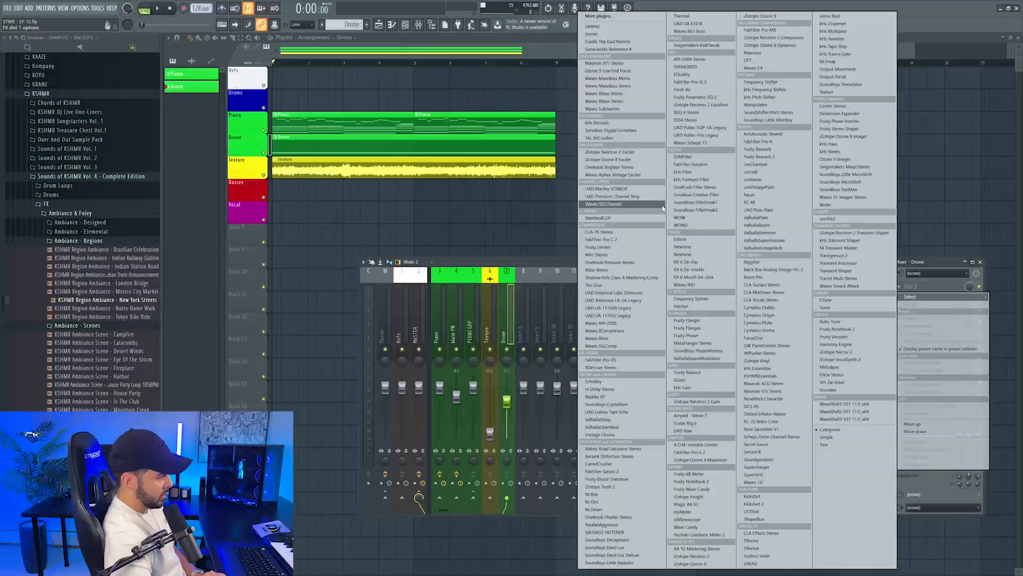
Add FabFilter Simplon as a low-pass filter on the Drone mixer track and raise the track's fader
click(692, 164)
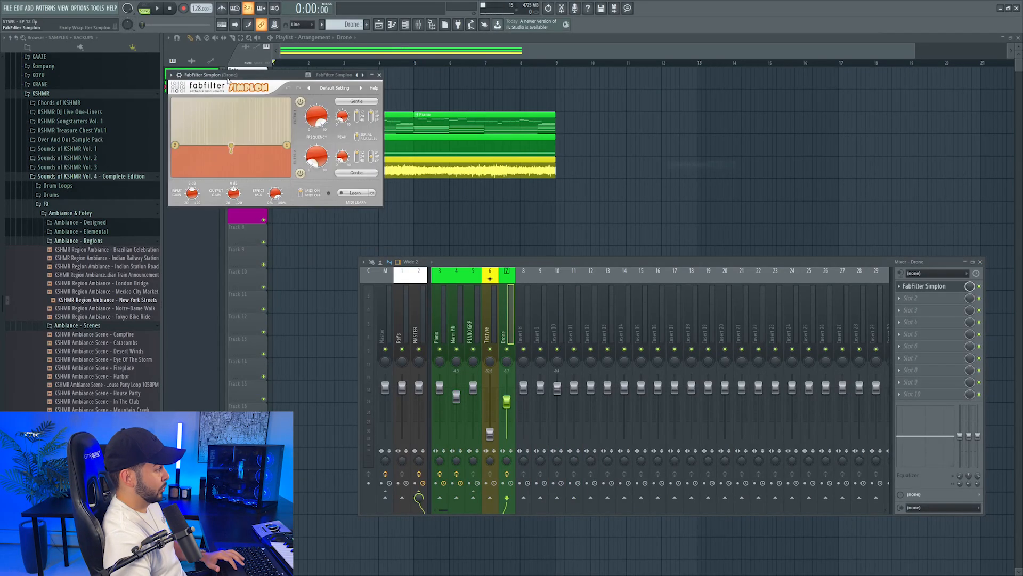
drag(537, 186, 697, 194)
key(space)
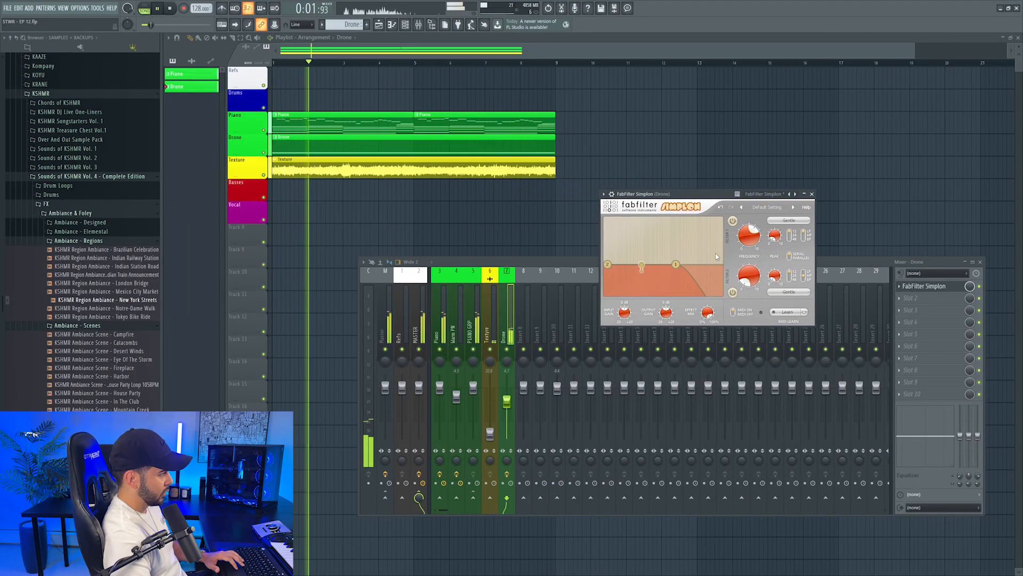
drag(507, 402, 507, 388)
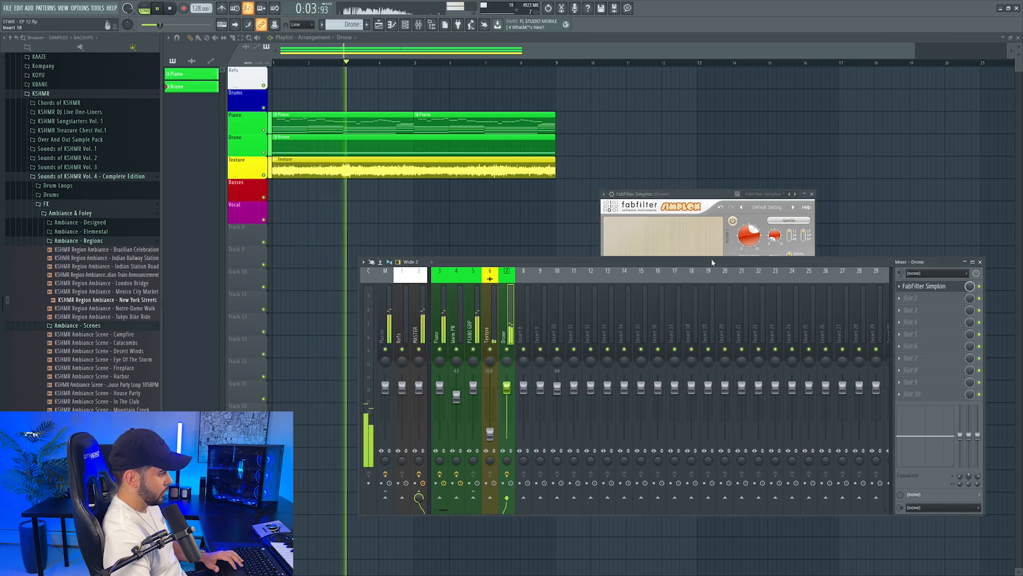
click(792, 235)
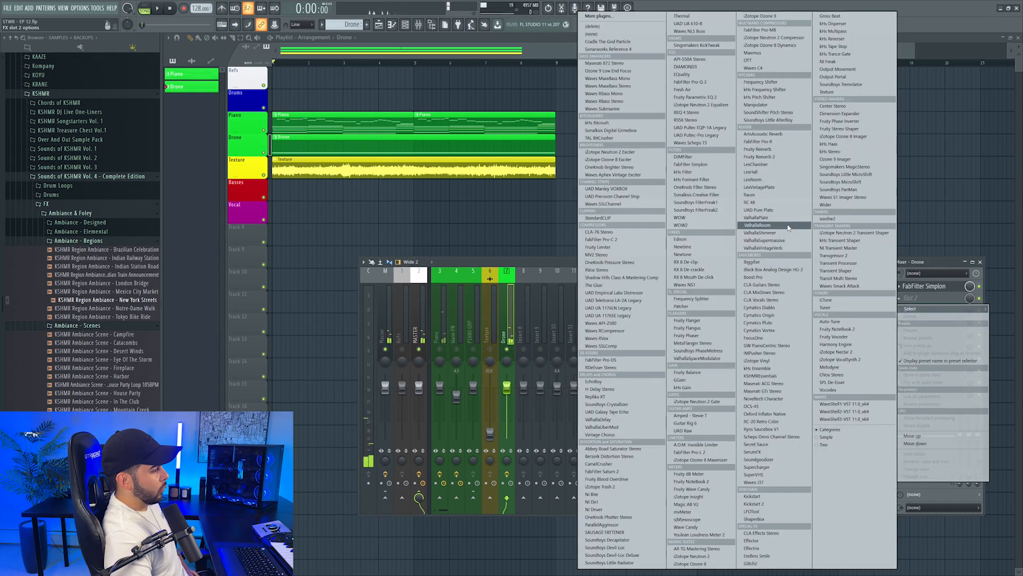
click(788, 226)
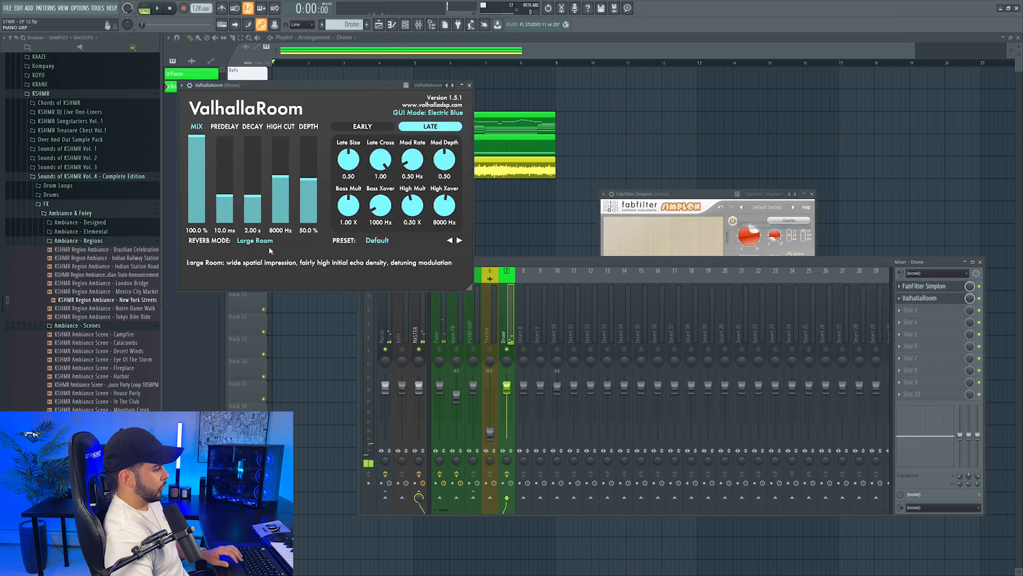
Adjust the depth, decay and mix of the Drone's ValhallaRoom reverb and set Simplon's filter 1 frequency to about 2035 Hz
drag(309, 172, 309, 162)
drag(253, 196, 199, 177)
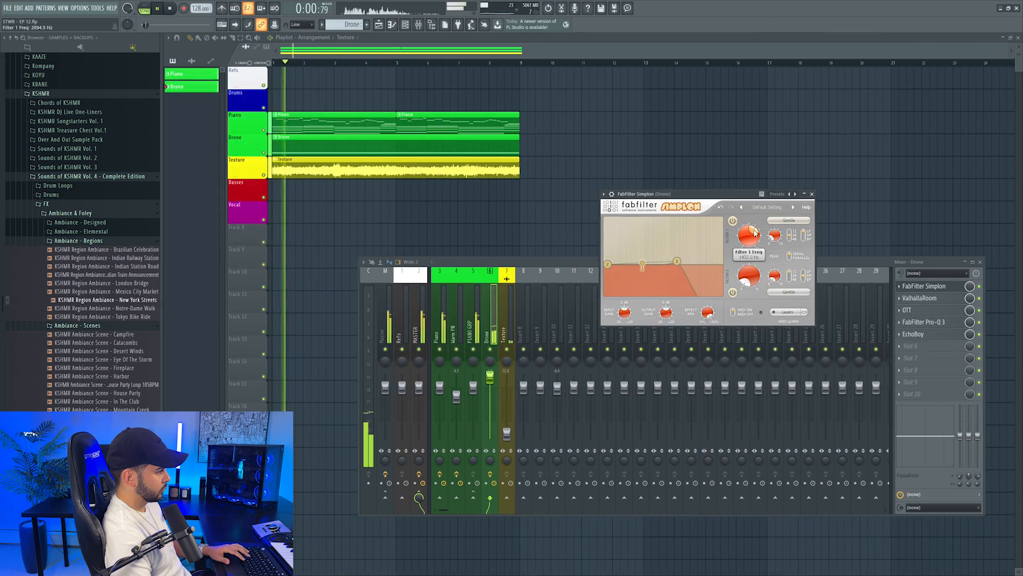
drag(755, 233, 753, 238)
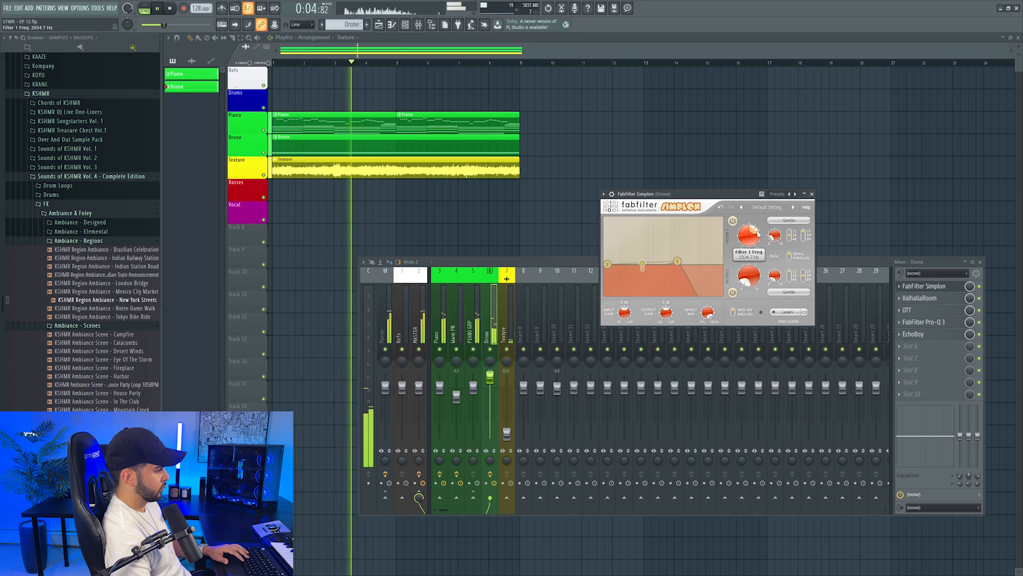
click(812, 194)
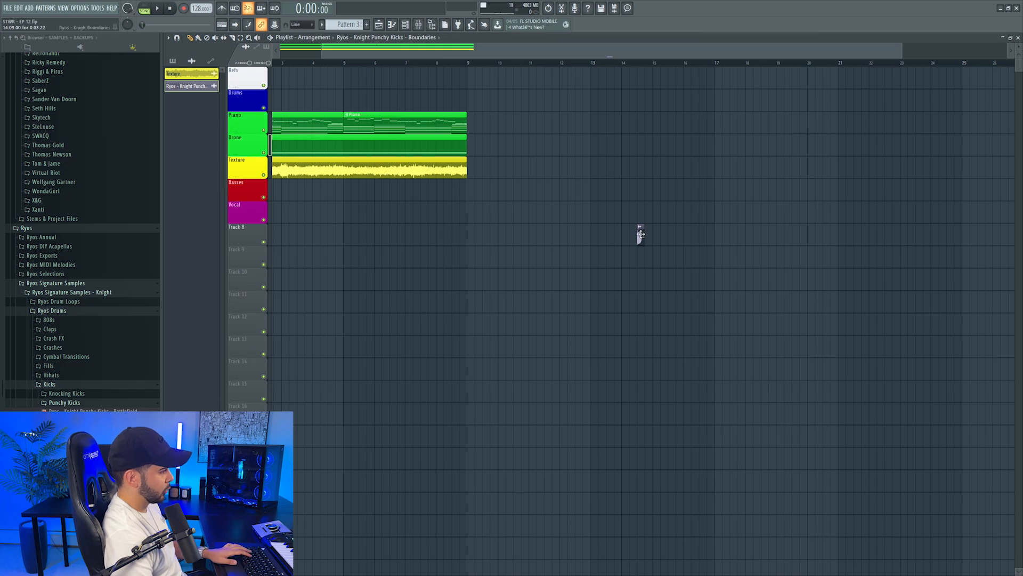
Auto-name the kick clips on the Drums track so they take on the track's blue colour
mouse_move(640, 234)
mouse_down()
mouse_move(715, 100)
mouse_move(715, 258)
mouse_move(718, 214)
mouse_move(856, 198)
mouse_up()
scroll(706, 102, right, 3)
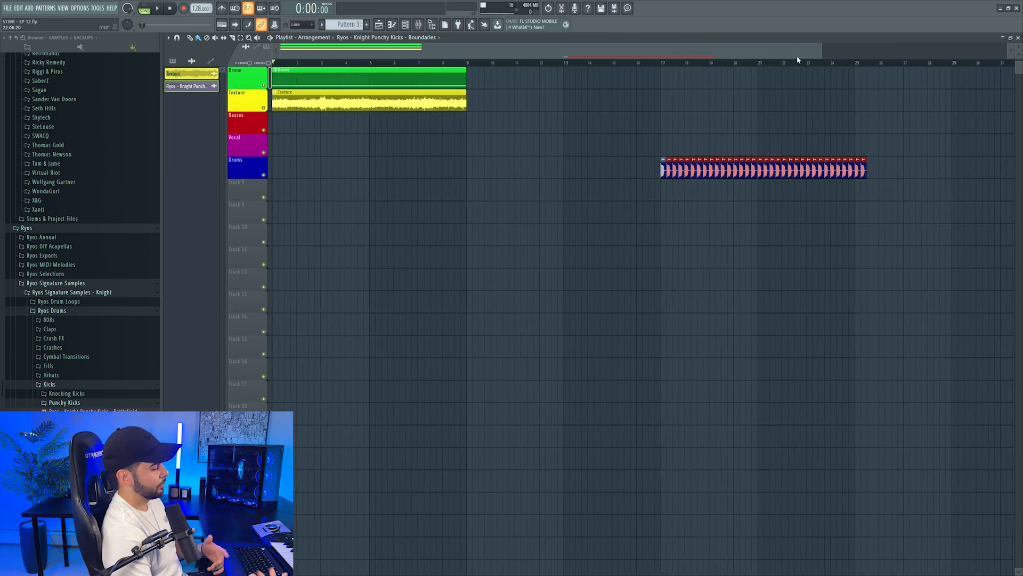
right_click(233, 168)
click(270, 192)
scroll(656, 252, up, 2)
right_click(844, 127)
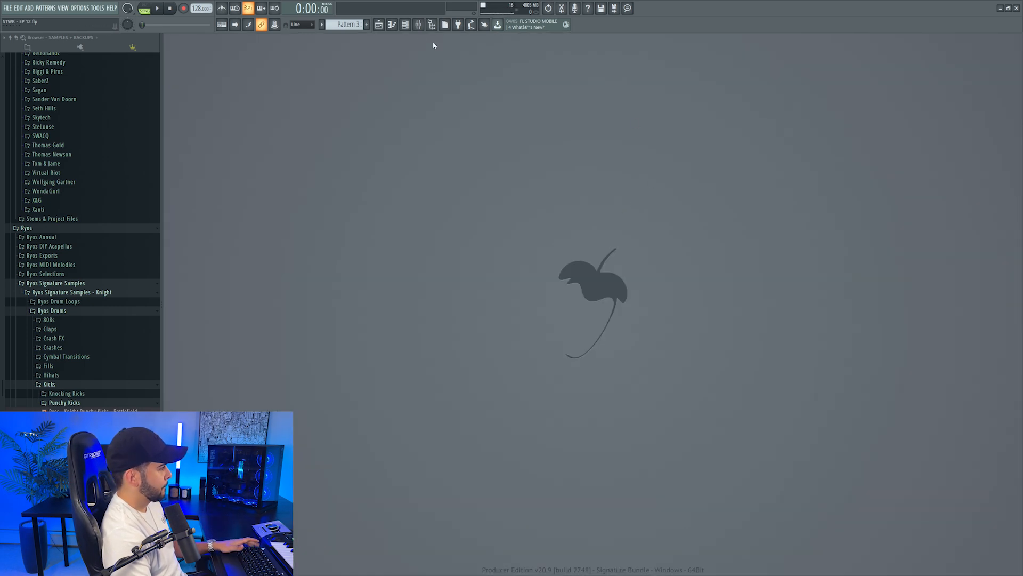
Show the playlist and channel rack and paste the chord notes into a new Sylenth1 channel in Pattern 3
click(379, 26)
click(405, 26)
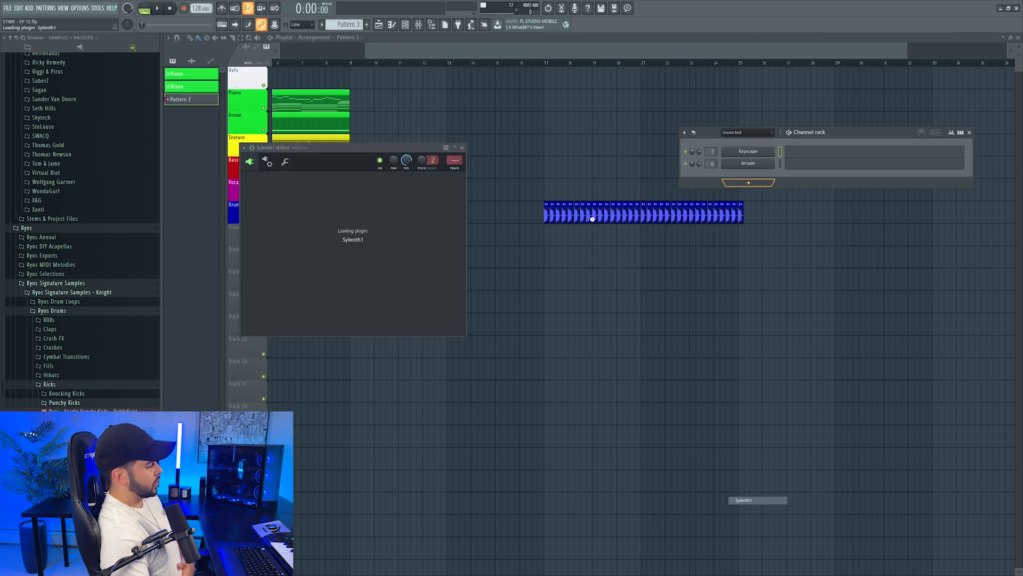
right_click(767, 175)
click(876, 201)
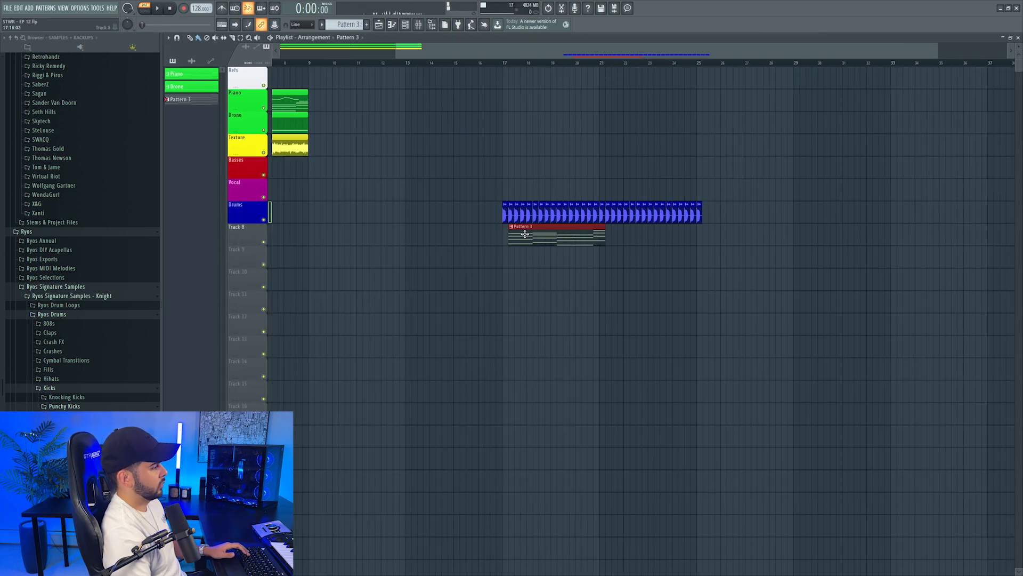
Add a second Sylenth1 channel, paste the chords into it in Pattern 4 and route it to mixer track 9 while playing
key(F6)
click(748, 187)
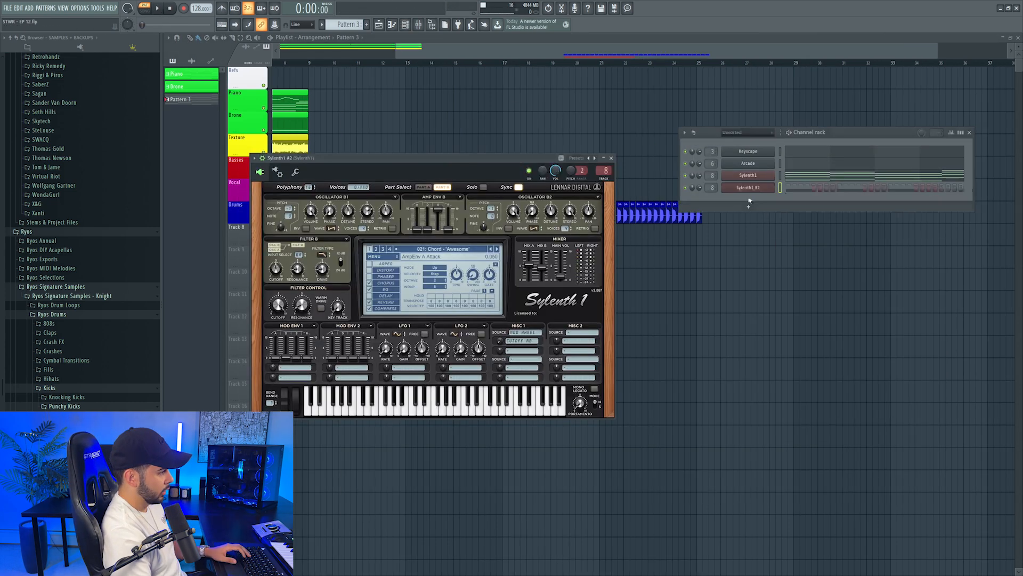
drag(753, 182, 850, 185)
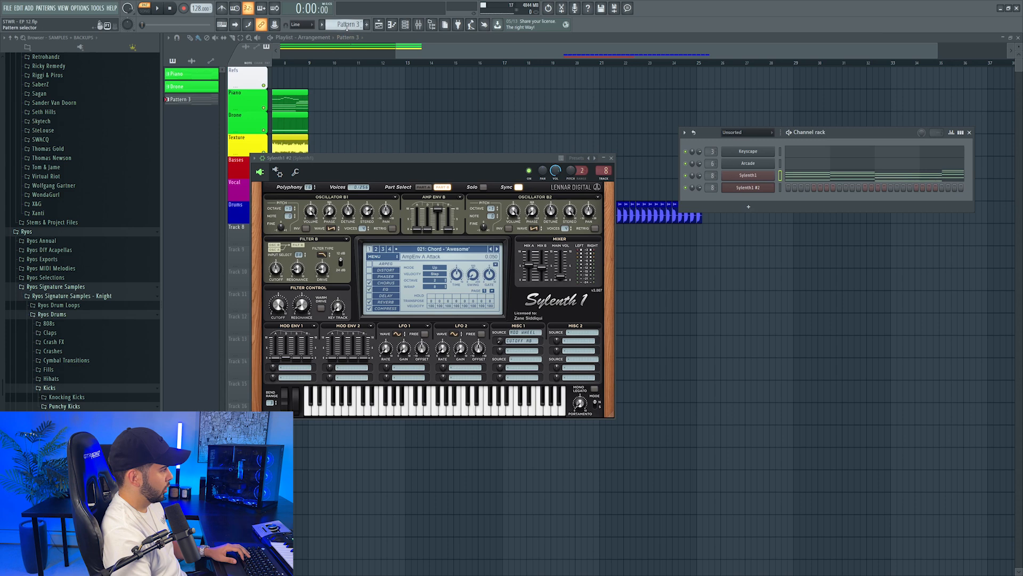
scroll(347, 26, down, 1)
right_click(738, 190)
click(866, 203)
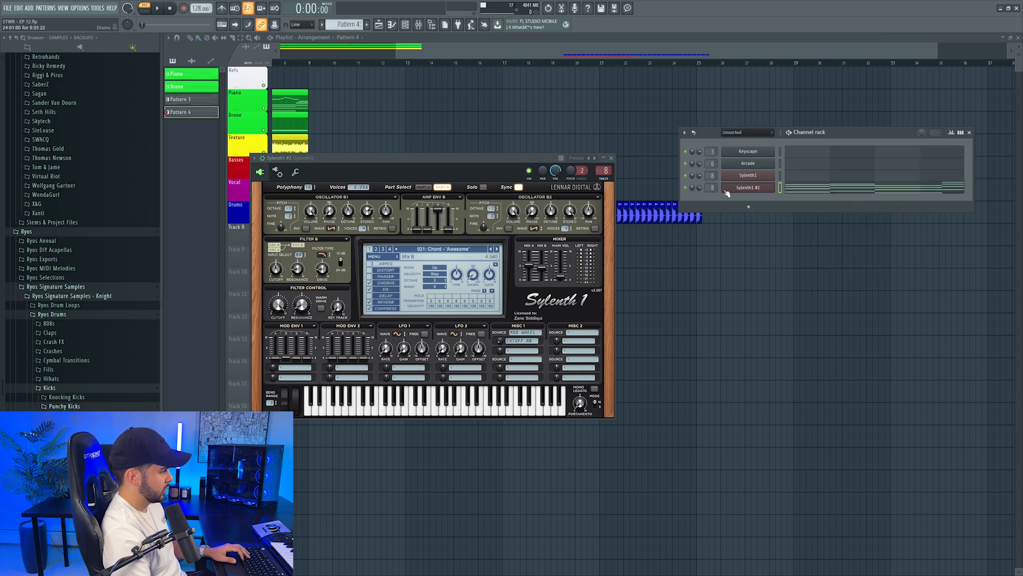
key(ctrl+l)
key(space)
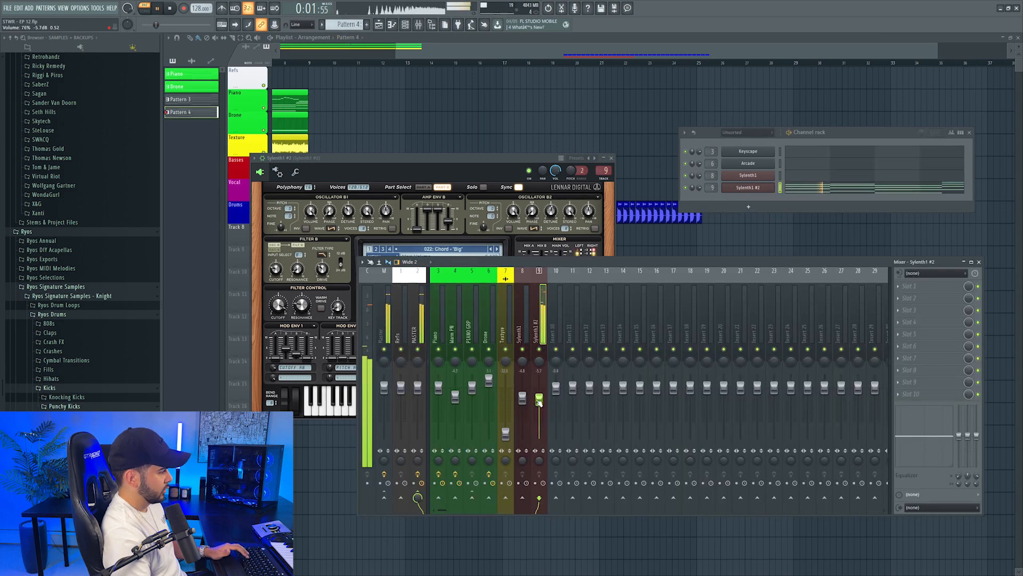
Set up Cymatics Keys with the E Piano - Easy Street preset as the Pattern 5 chord layer and audition it
click(570, 125)
right_click(571, 124)
key(space)
drag(533, 255, 521, 256)
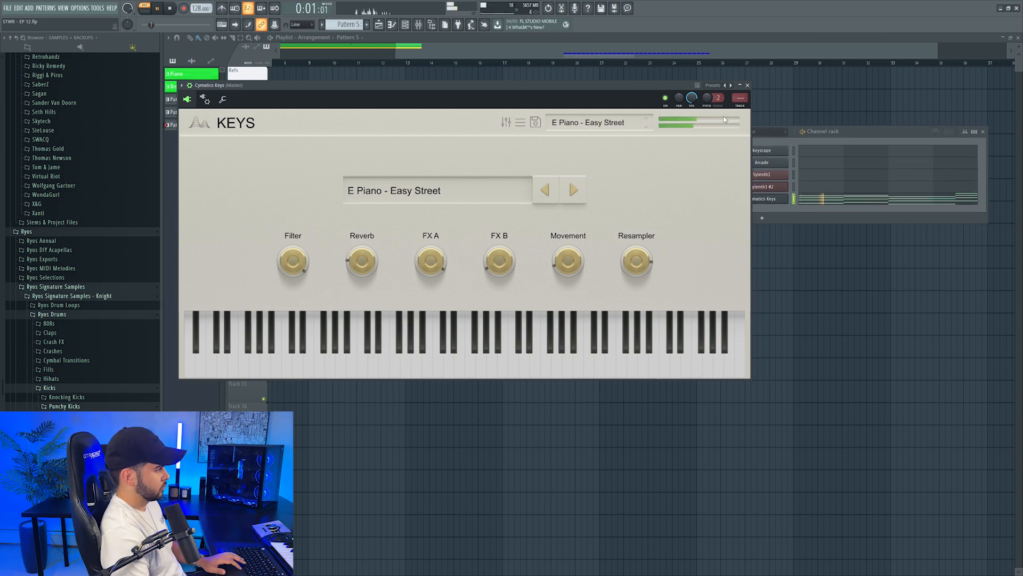
key(F9)
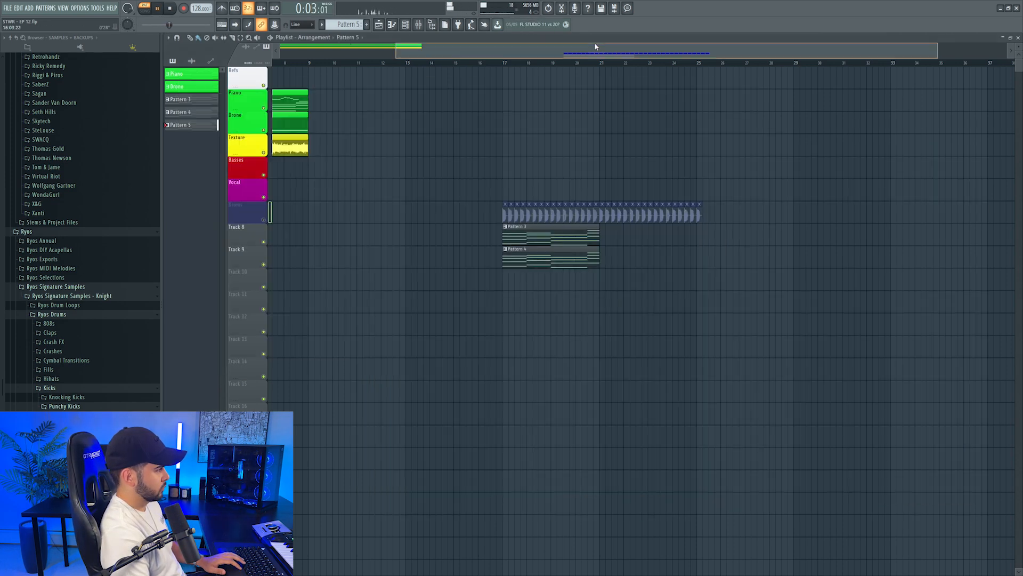
Add a Spire 1.5 channel as the Pattern 6 chord layer and close its window after auditioning
click(767, 220)
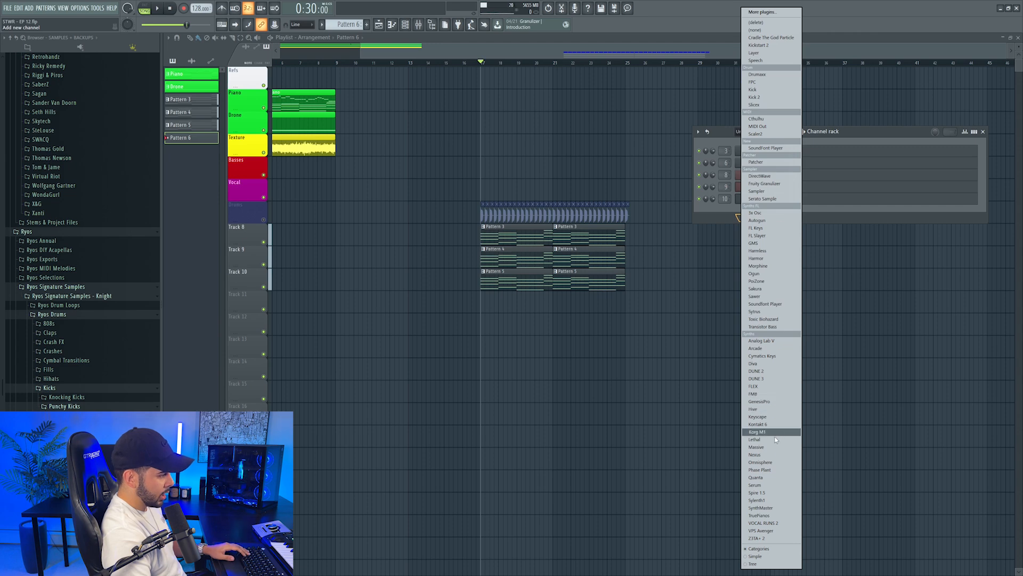
click(766, 493)
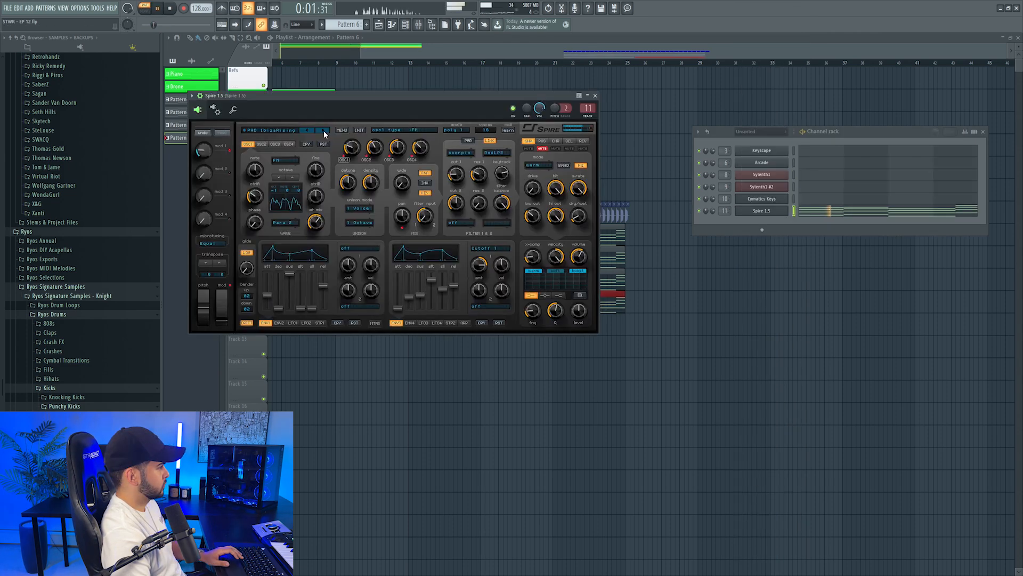
click(598, 42)
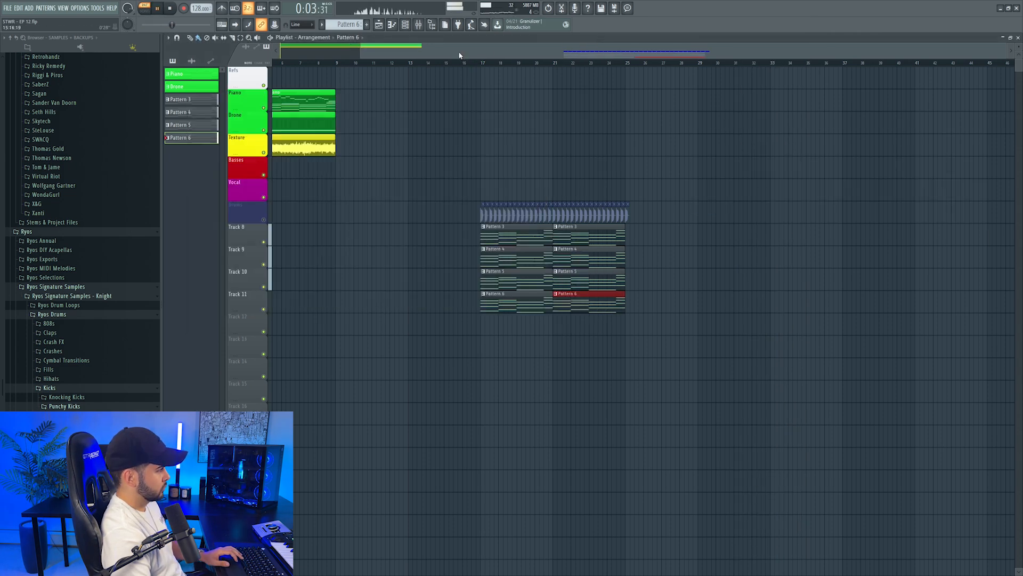
Play the stacked chord layers from bar 17 and balance them, setting the Spire mixer fader to about 1.4 dB
click(405, 25)
click(489, 63)
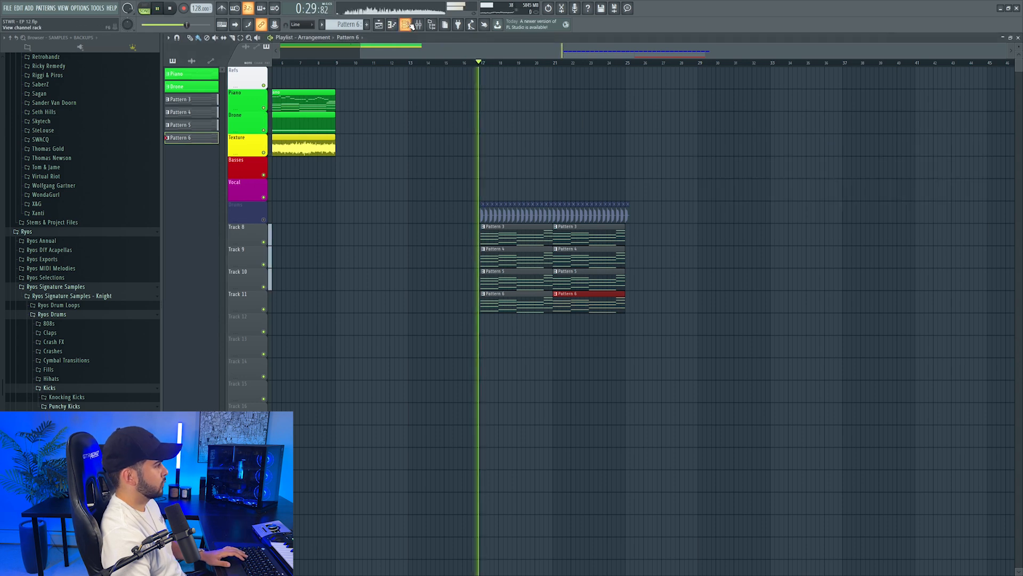
key(F9)
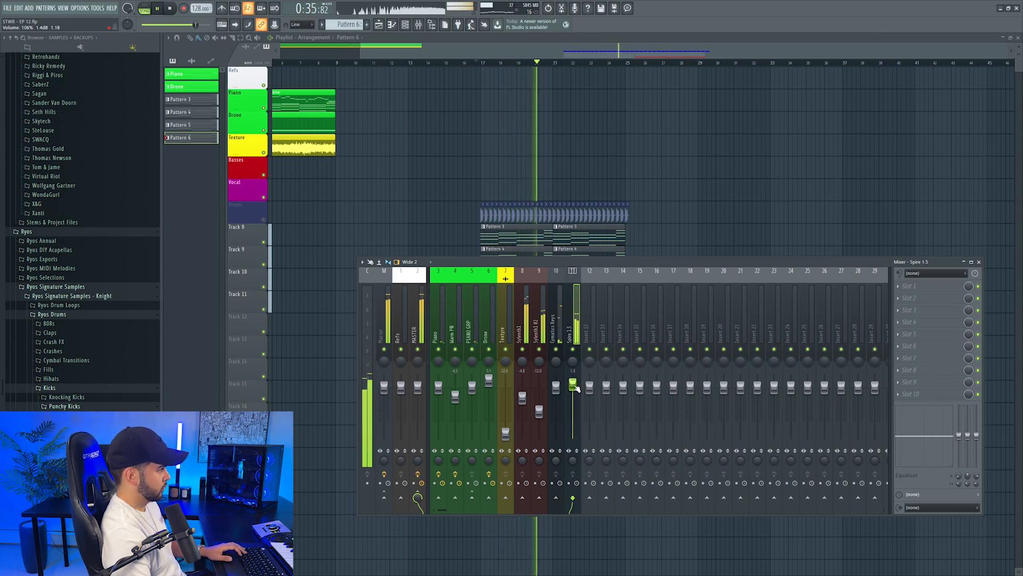
scroll(663, 195, down, 5)
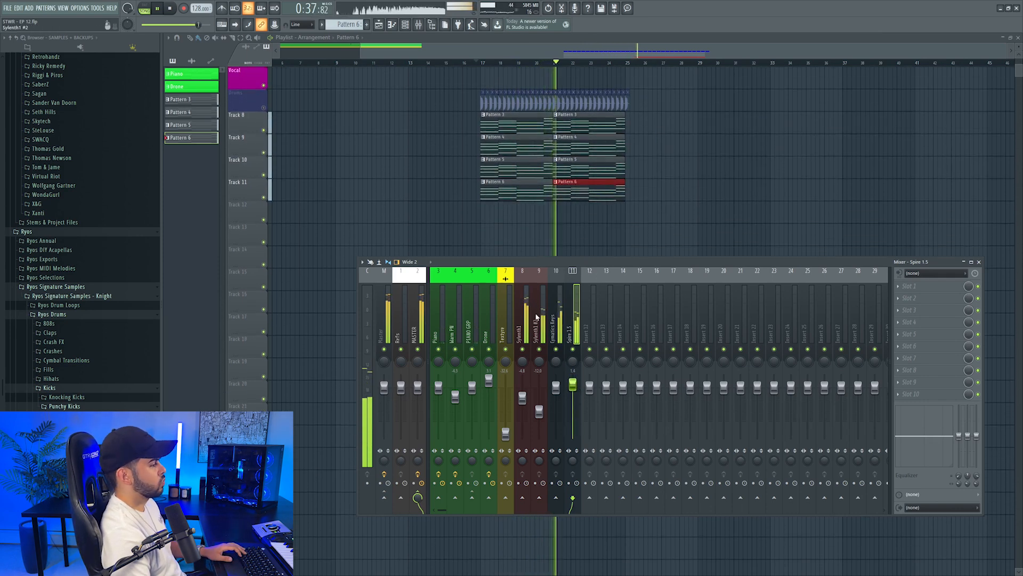
ctrl+click(539, 350)
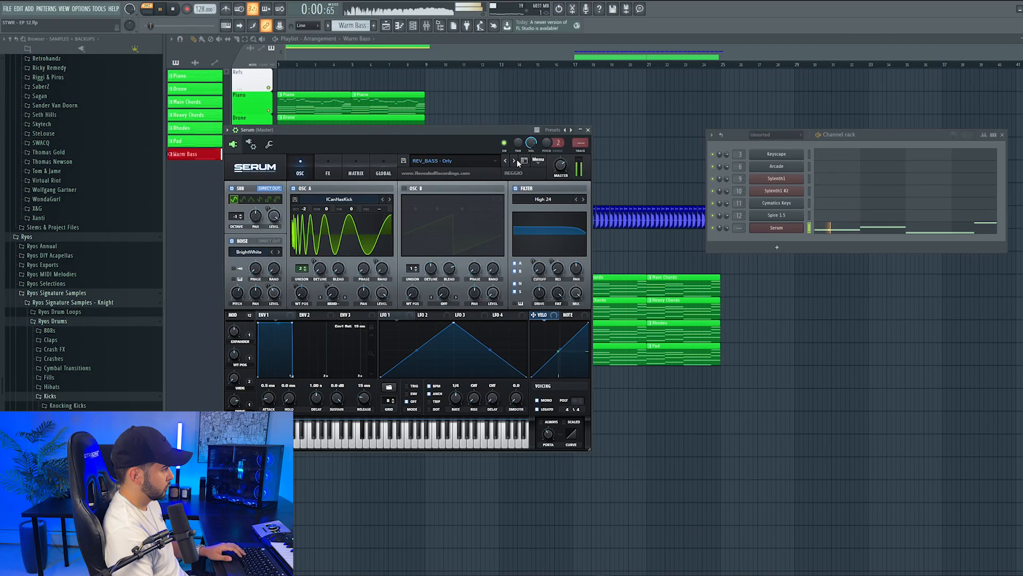
Use Serum's REV_BASS - Orly preset for the Warm Bass, balance its mixer track and undo the chords pasted into its channel
click(515, 160)
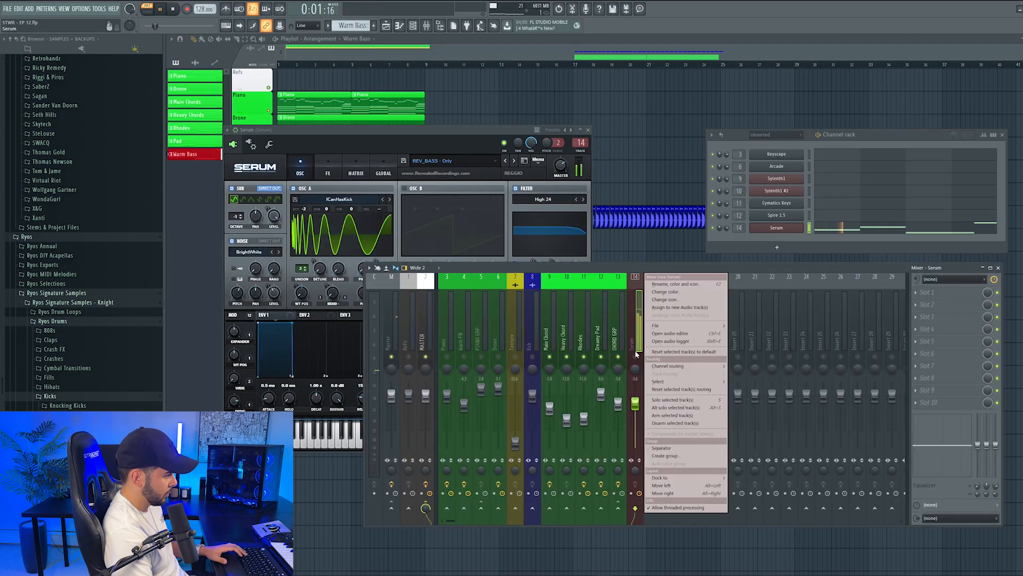
click(647, 362)
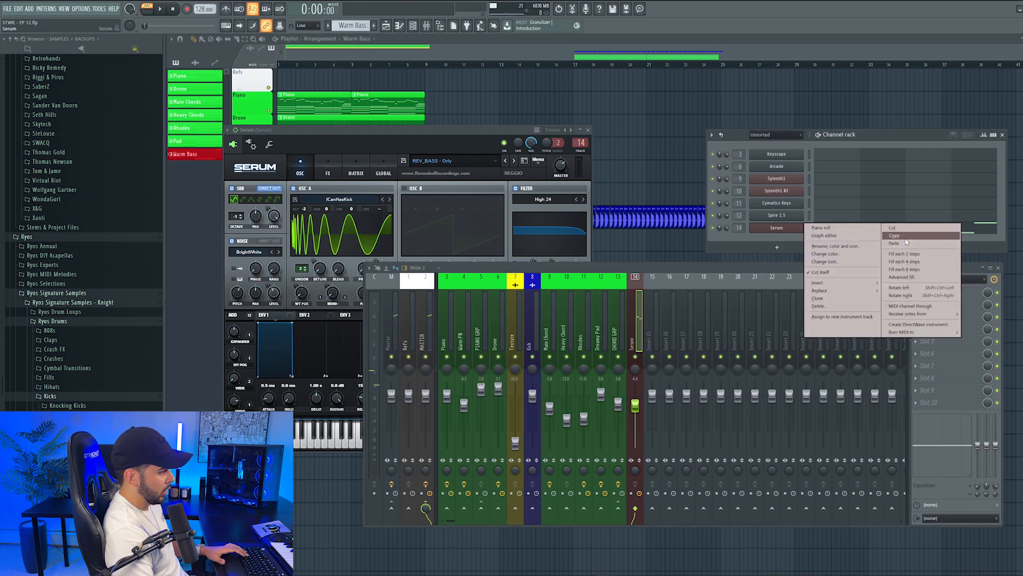
click(905, 243)
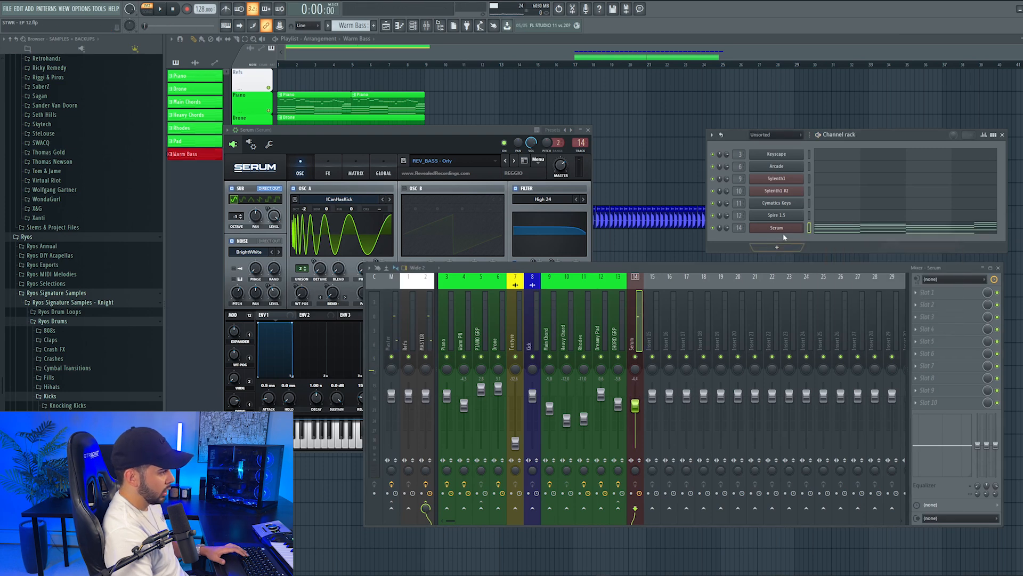
key(ctrl+z)
Copy the Warm Bass notes to a third Sylenth1 channel in Pattern 8 and audition its Bass - 'Ray' preset
right_click(782, 233)
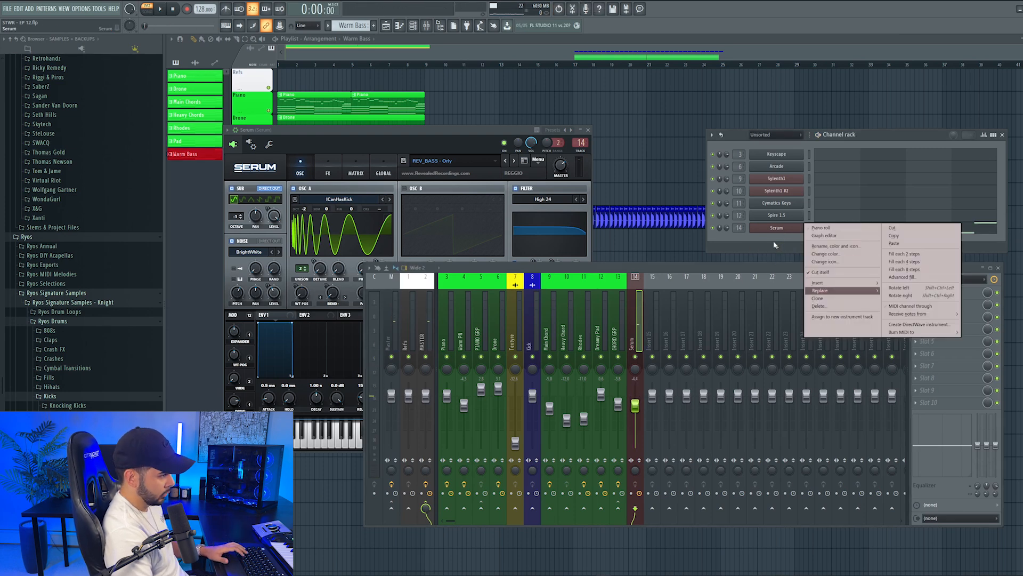
click(777, 248)
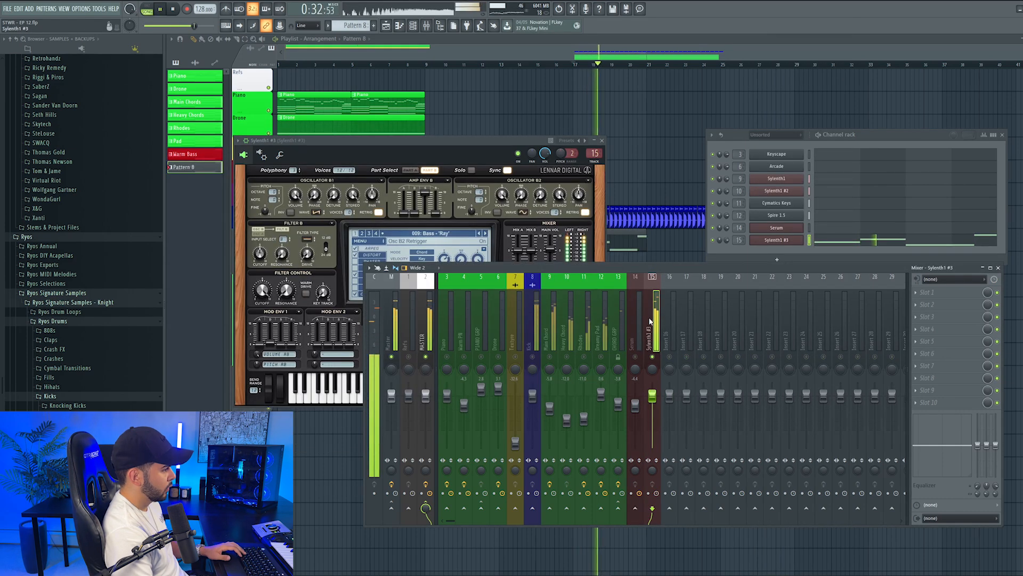
key(F12)
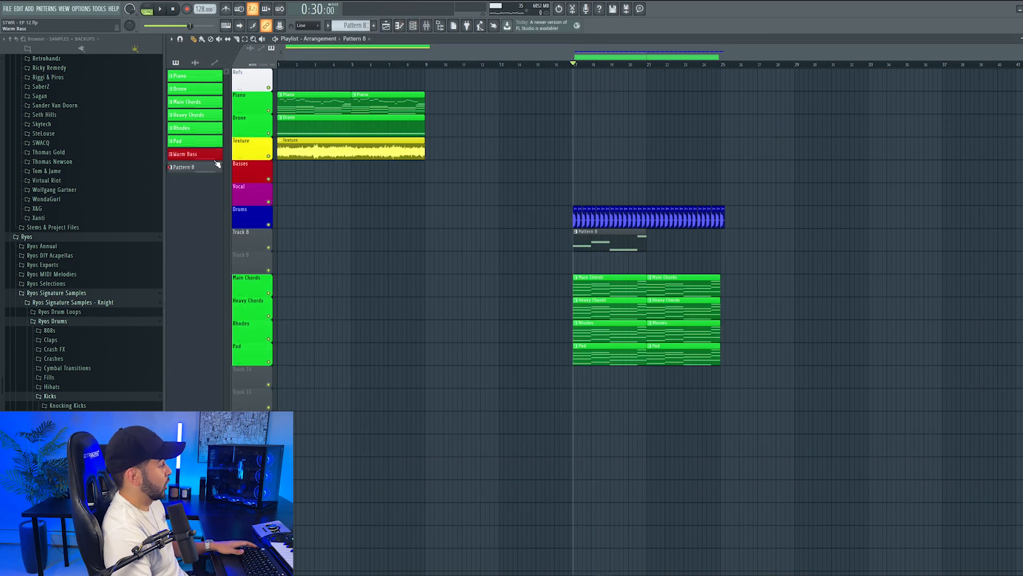
Arrange the Warm Bass and Gallop Bass clips on tracks 8 and 9, covering bars 17 to 25
drag(568, 232, 597, 267)
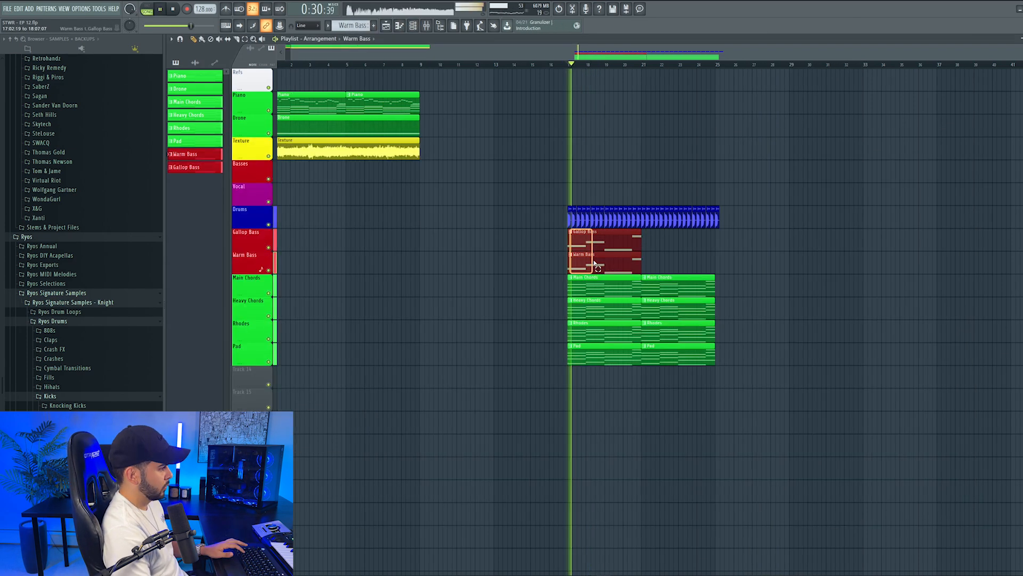
drag(594, 267, 664, 266)
double_click(654, 242)
Show the channel rack and copy the Gallop Bass notes from the third Sylenth1 channel
key(F7)
key(F6)
right_click(785, 239)
click(897, 245)
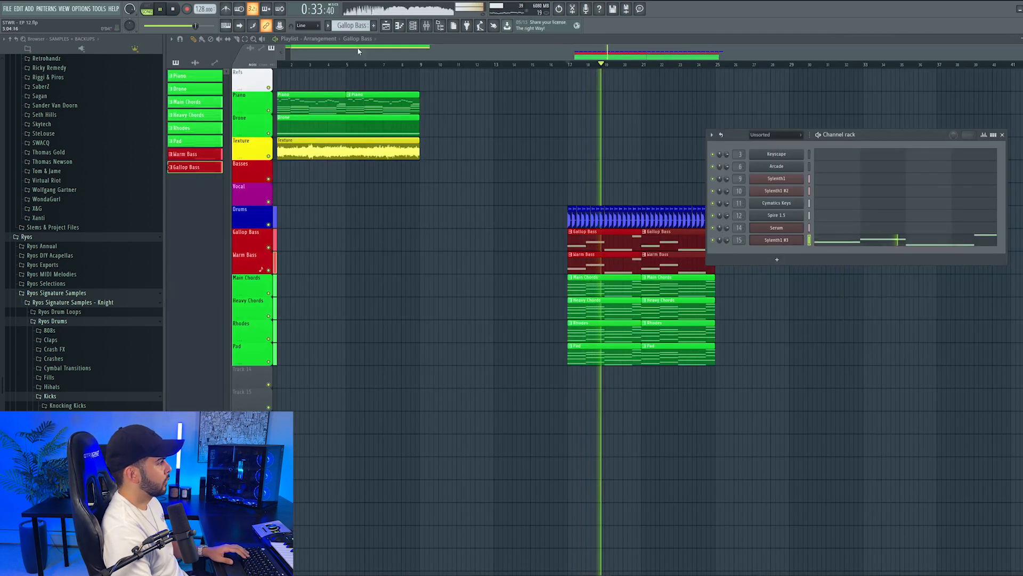
Create Pattern 9 and add a fourth Sylenth1 channel holding the copied bass notes
click(373, 25)
key(space)
right_click(774, 242)
click(783, 255)
right_click(776, 241)
click(837, 311)
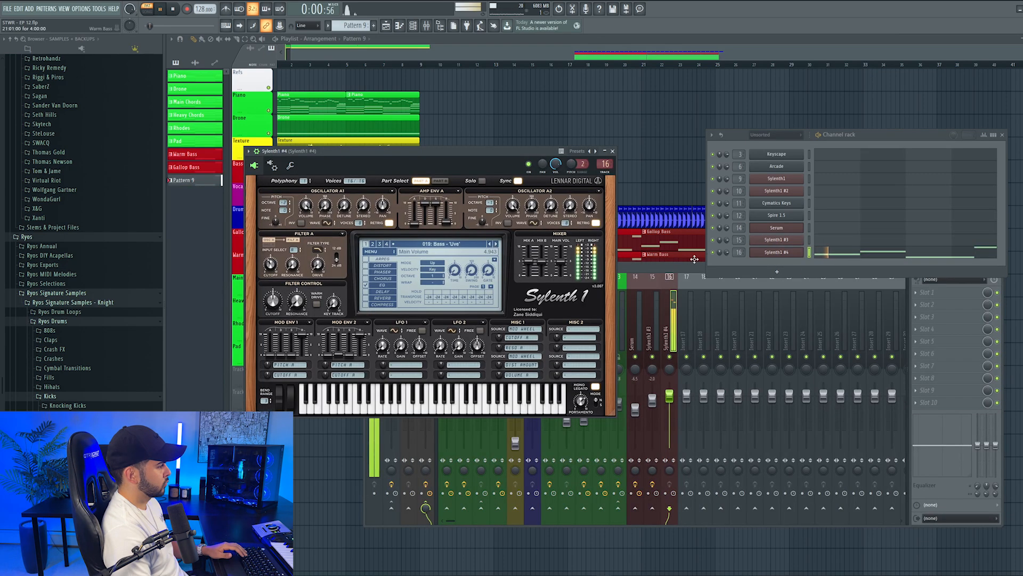
Audition the Bass - 'Live' preset on the fourth Sylenth1 channel and return to the playlist
click(834, 252)
key(space)
key(Escape)
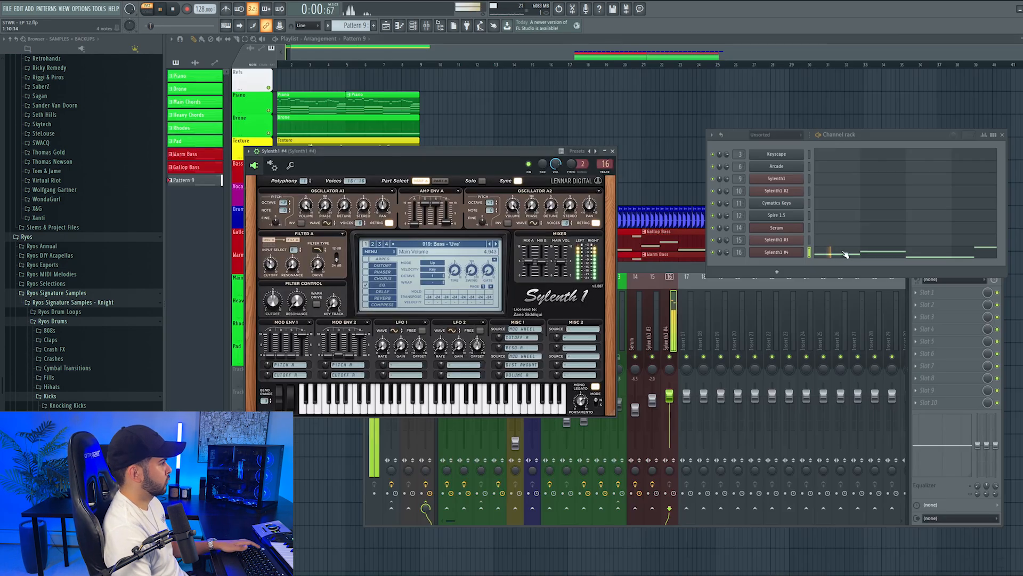
click(676, 275)
click(596, 57)
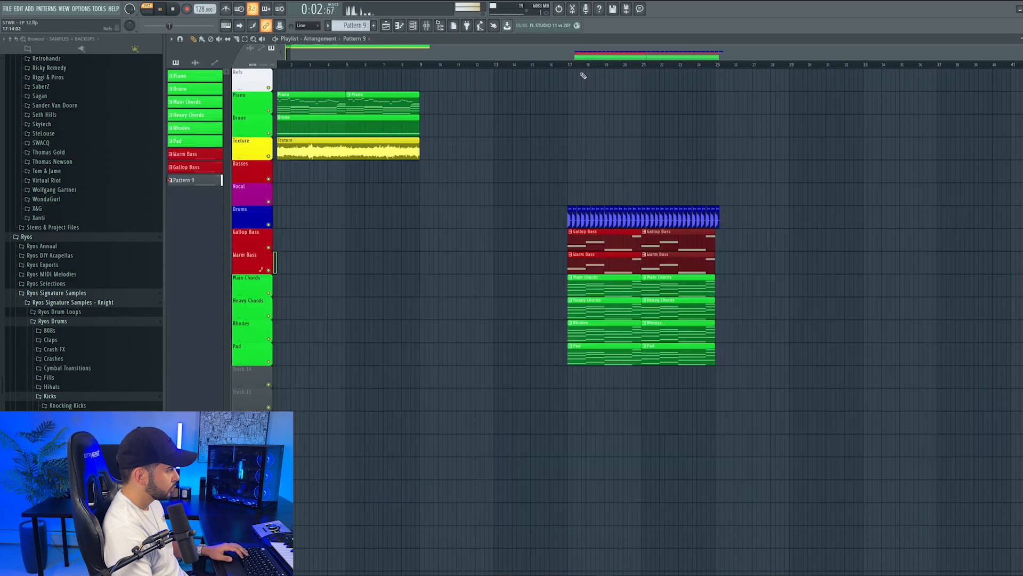
Name the new bass layer Sub and place its clip at bar 17 on its own track beneath Warm Bass
scroll(588, 213, down, 3)
click(580, 300)
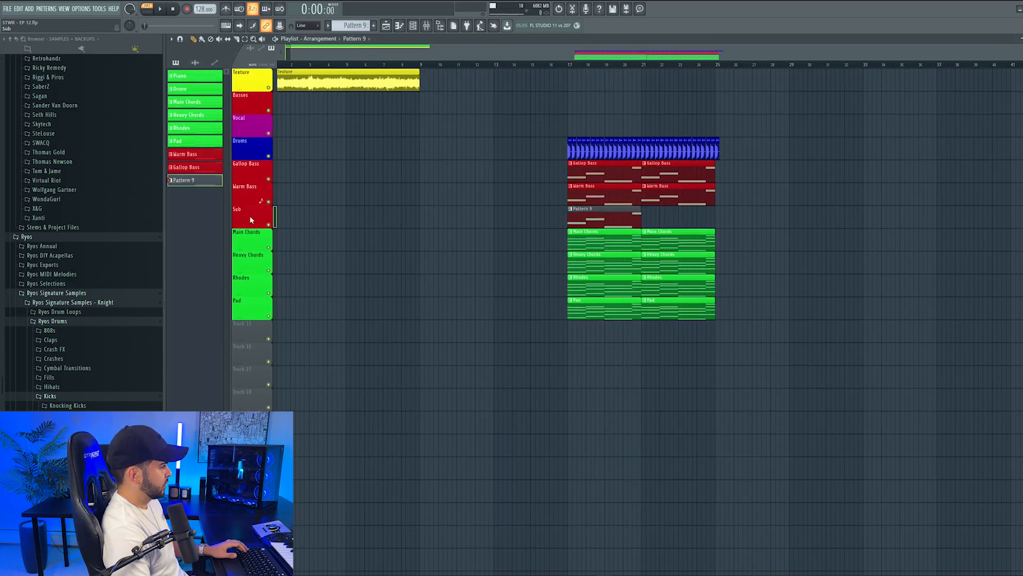
right_click(249, 215)
click(280, 238)
key(space)
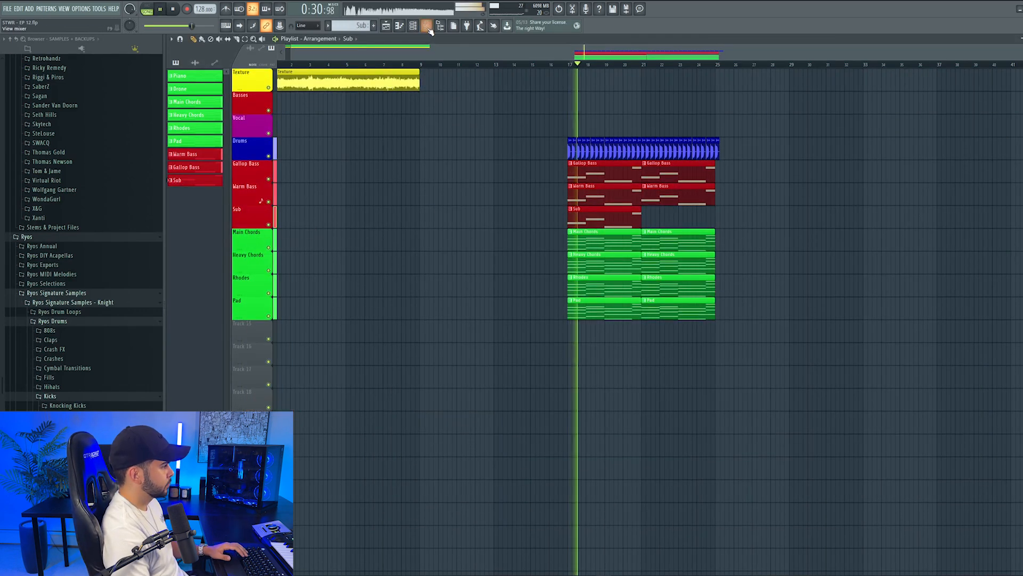
Lower the Sylenth1 #4 mixer track's level and repeat the Sub clip from bar 21 to bar 25
click(427, 26)
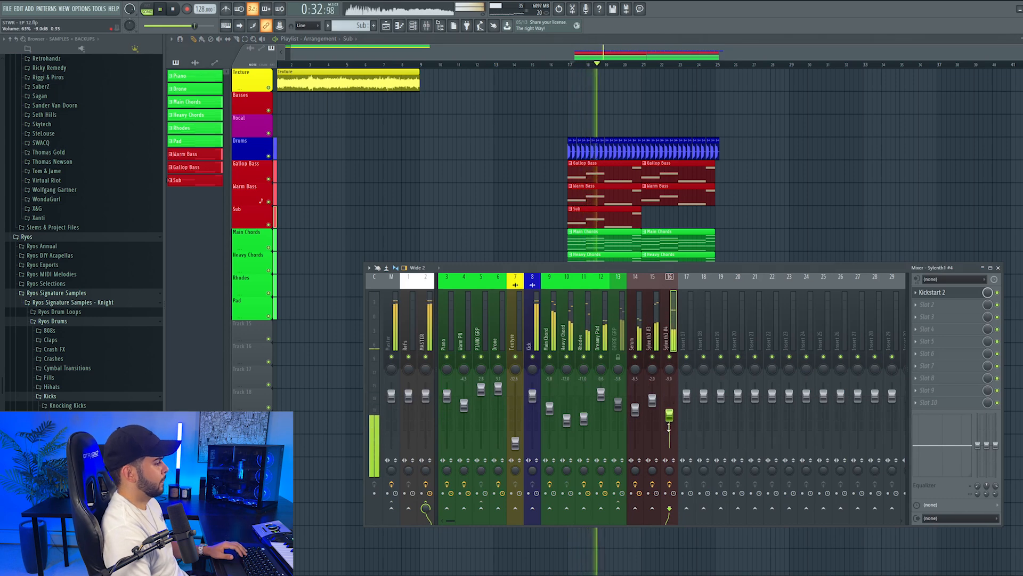
click(628, 209)
click(649, 211)
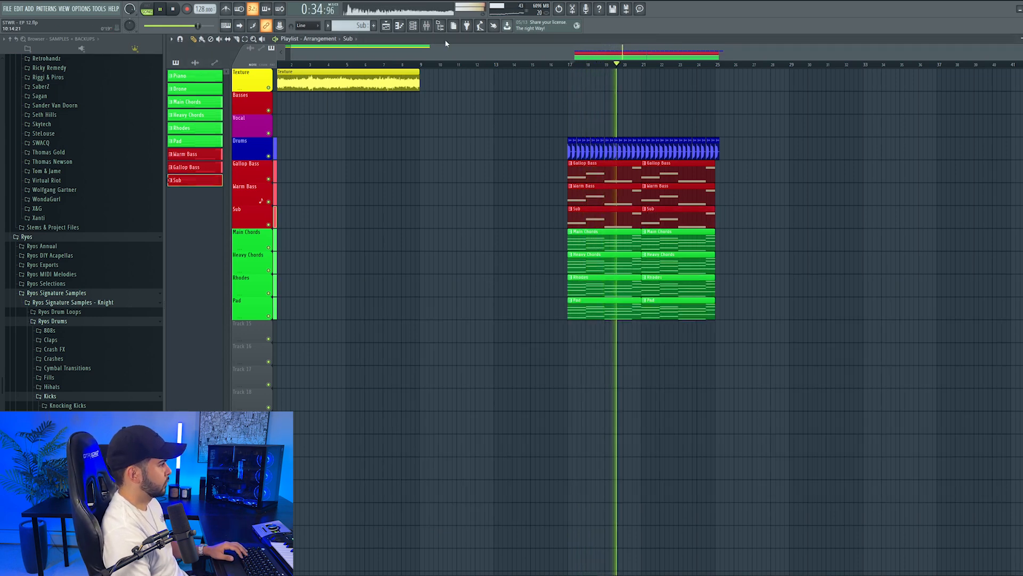
Audition the CHORD GRP mixer track within the full drop
click(426, 25)
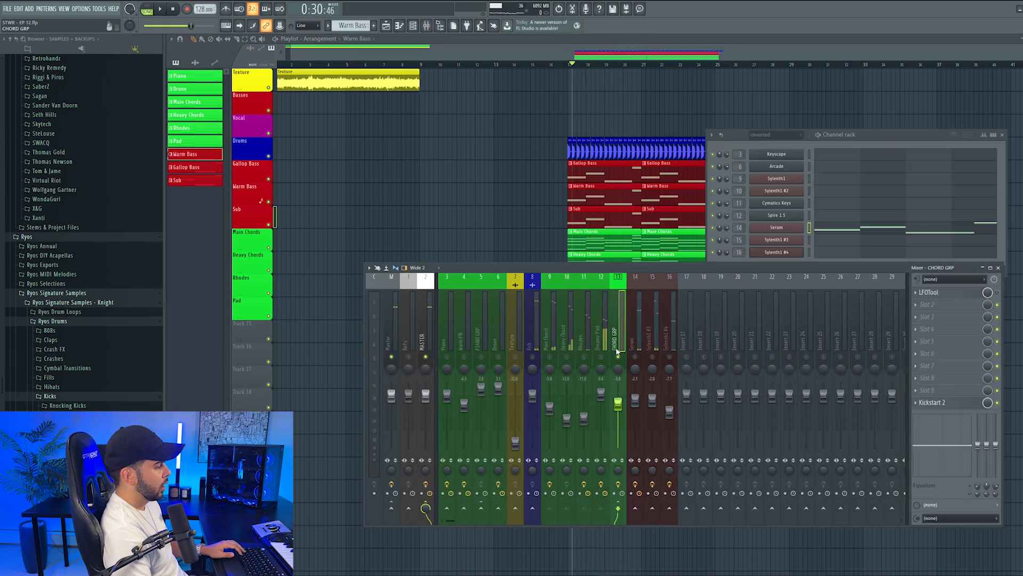
right_click(620, 357)
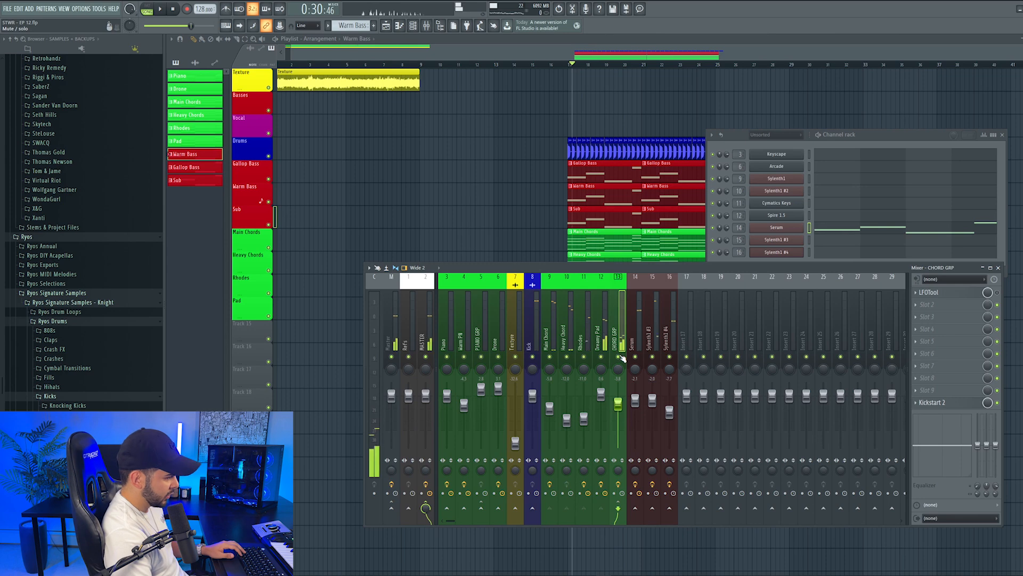
key(space)
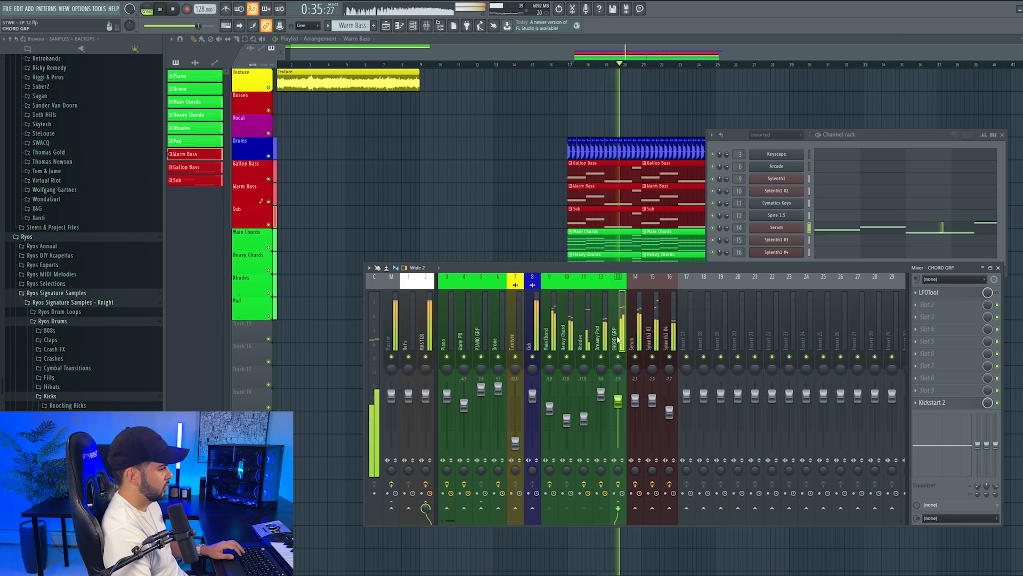
key(space)
Insert FabFilter Pro-MB in the second effect slot of the CHORD GRP mixer track and adjust its band during playback
click(927, 305)
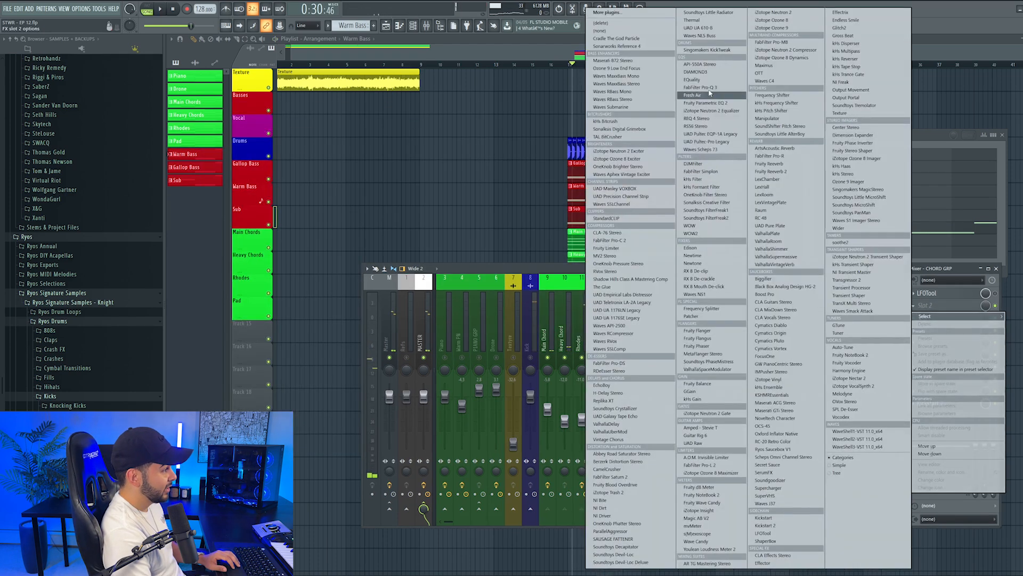
click(771, 42)
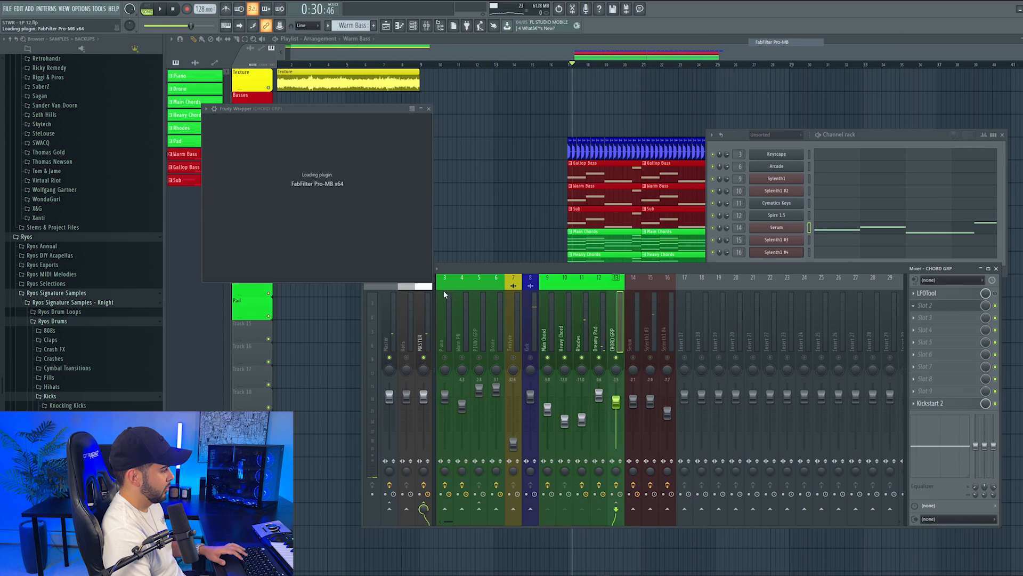
key(space)
drag(521, 249, 564, 245)
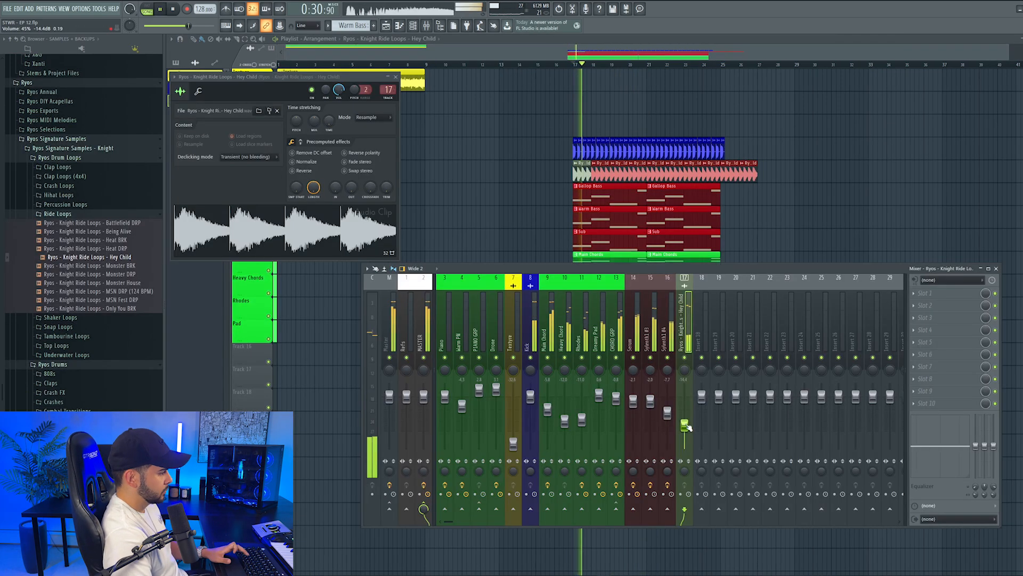
Insert FabFilter Pro-Q 3 in the third CHORD GRP slot and add a narrow cut at about 2509 Hz, soloing it to check
key(F12)
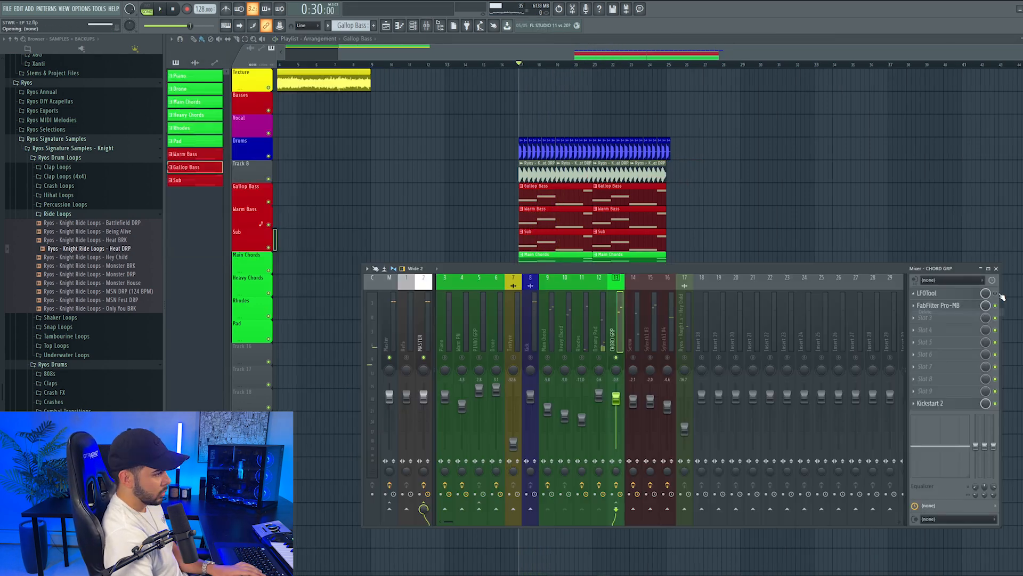
click(923, 316)
click(712, 88)
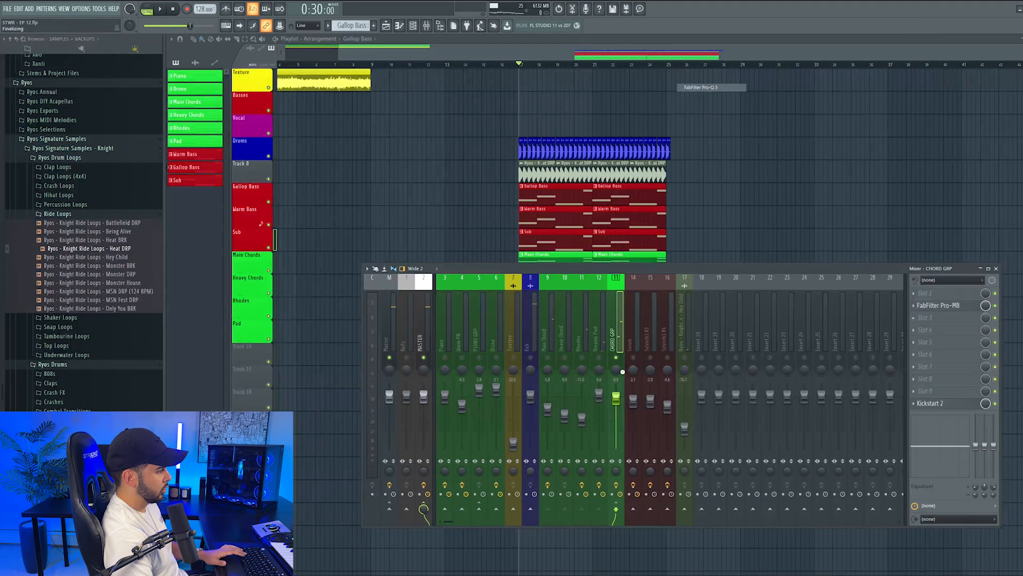
click(729, 274)
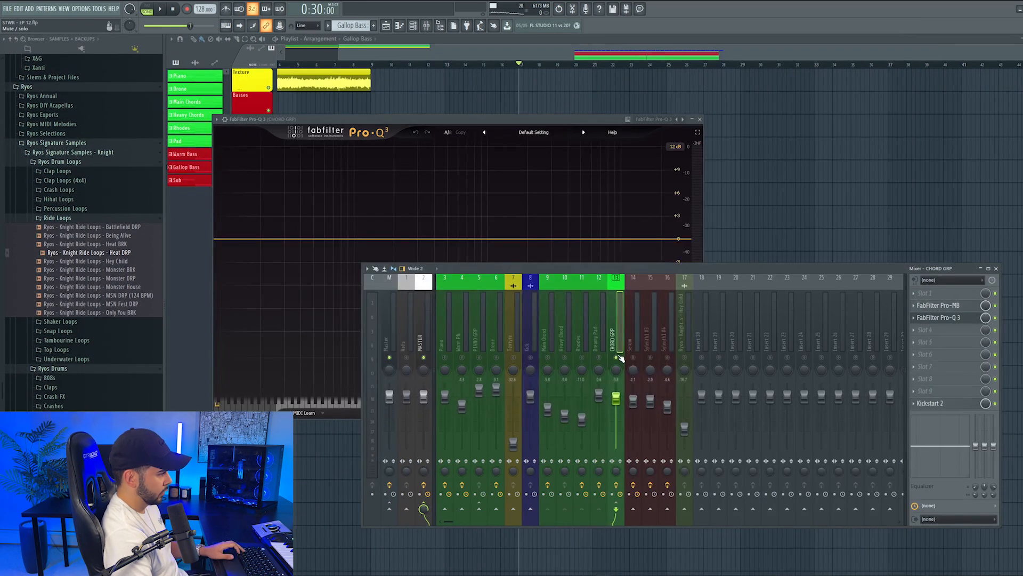
drag(527, 239, 527, 246)
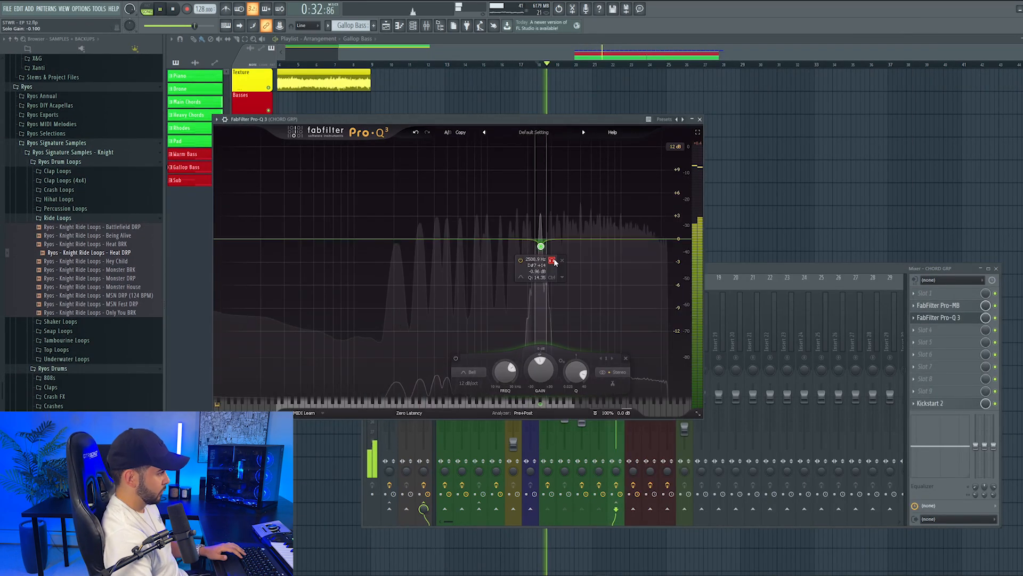
click(553, 260)
key(space)
Make the 2509 Hz band dynamic with 0 dB gain and a dynamic range of about -7.6 dB
right_click(541, 246)
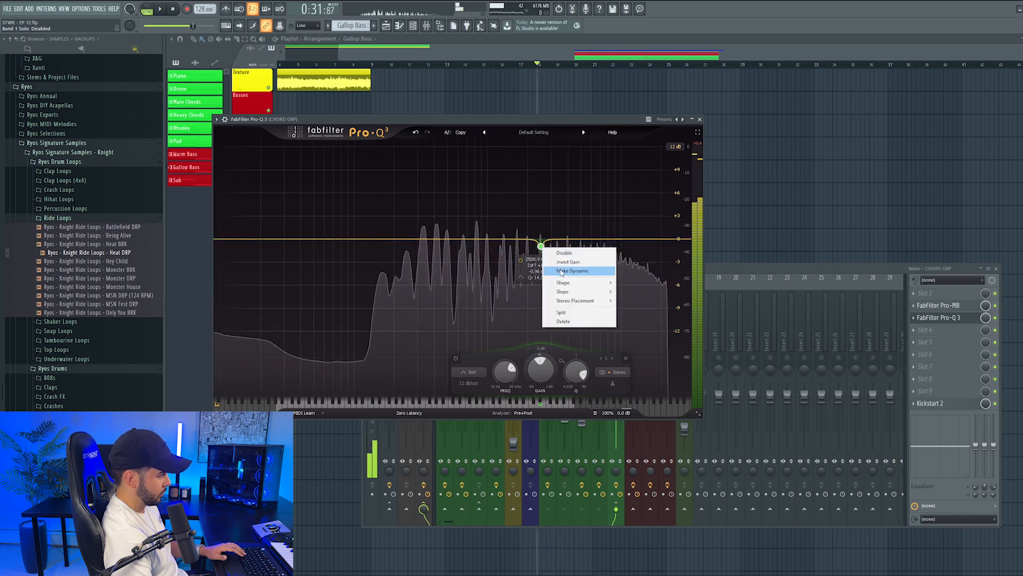
click(563, 270)
drag(541, 257, 541, 276)
double_click(534, 289)
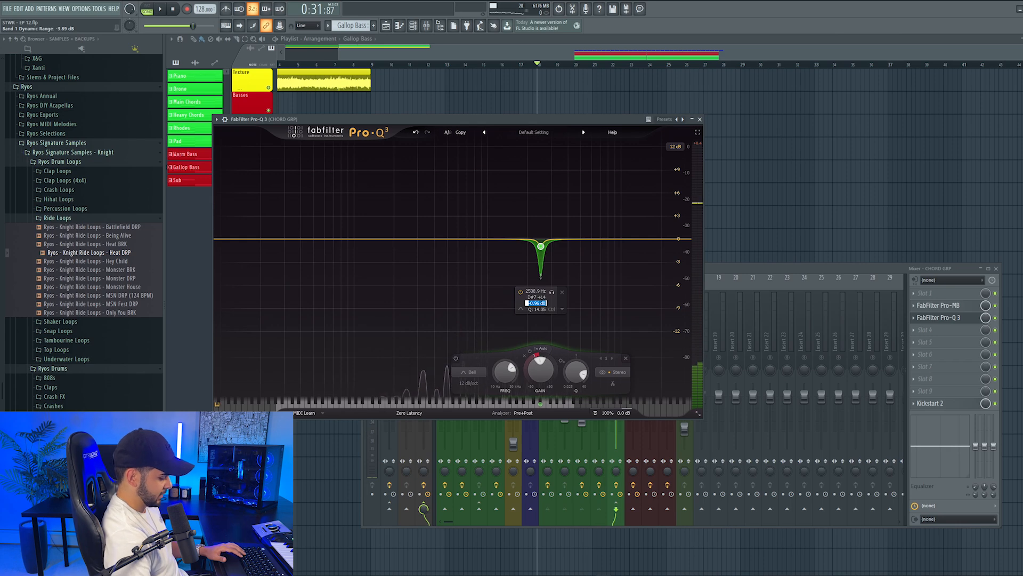
text(0)
key(Return)
key(space)
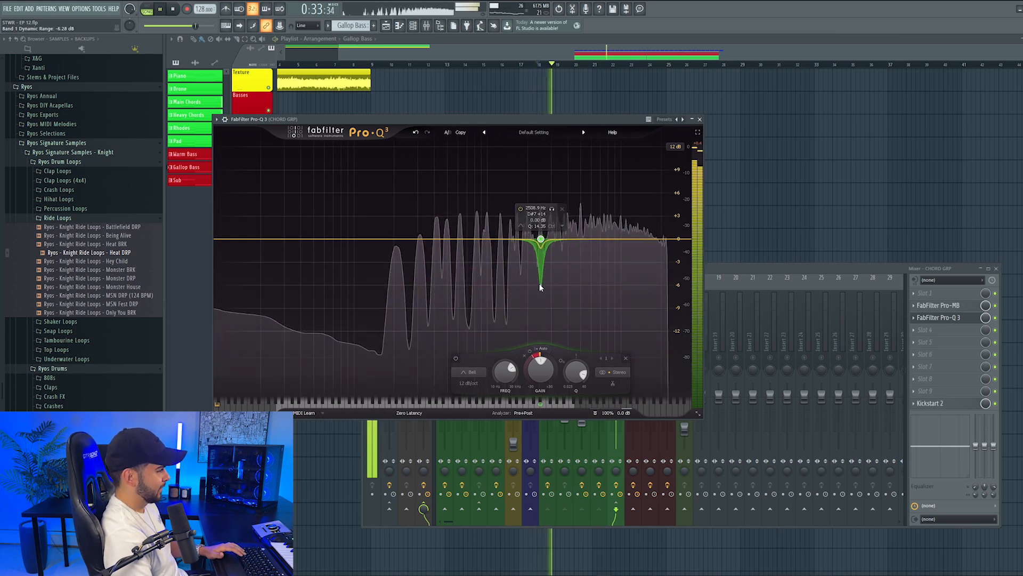
drag(540, 286, 542, 300)
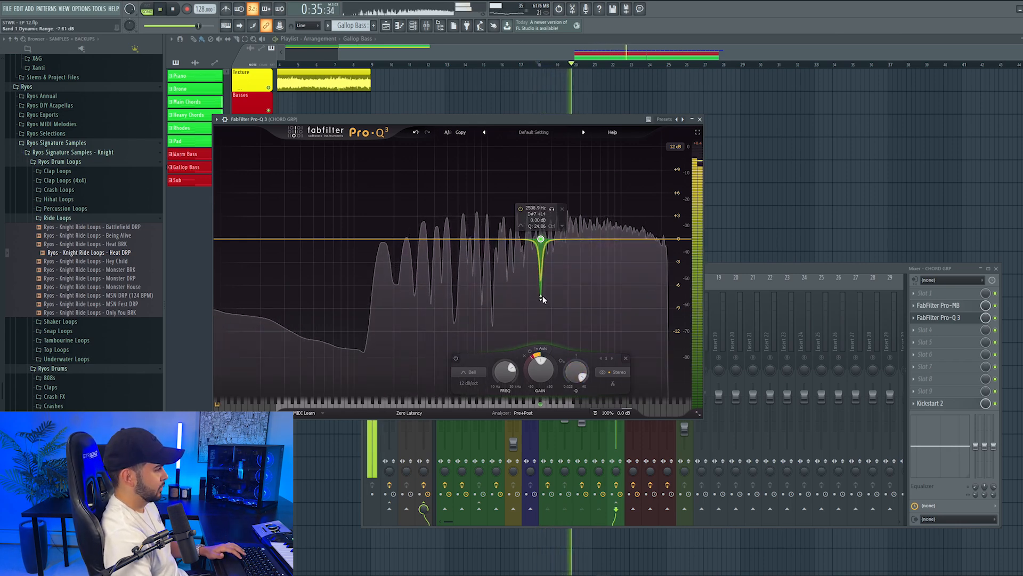
Add a second Pro-Q 3 band at about 84 Hz on the chord group and set its shape to Low Cut
click(345, 243)
click(266, 372)
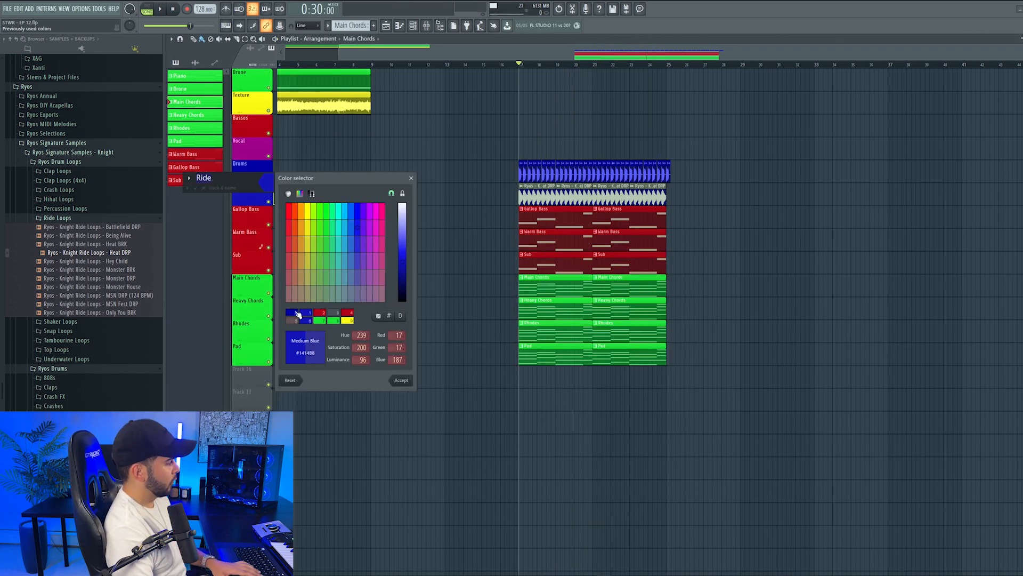
click(297, 315)
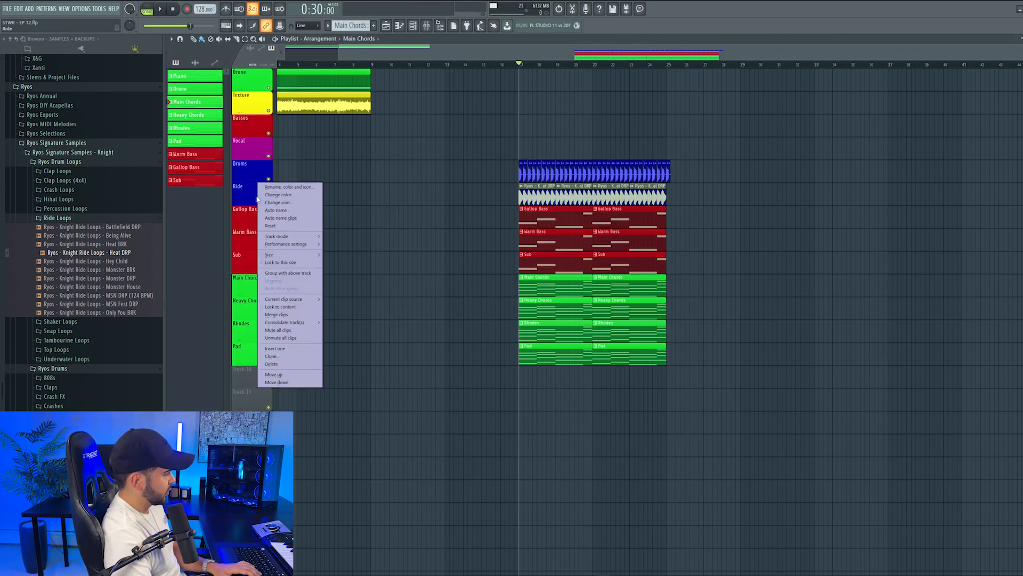
Auto-name the clips on the Ride track
right_click(256, 193)
click(303, 217)
Copy the Gallop Bass notes from the Sylenth1 #3 channel to a new Spire 1.5 channel in Pattern 10
double_click(557, 216)
right_click(791, 240)
click(910, 248)
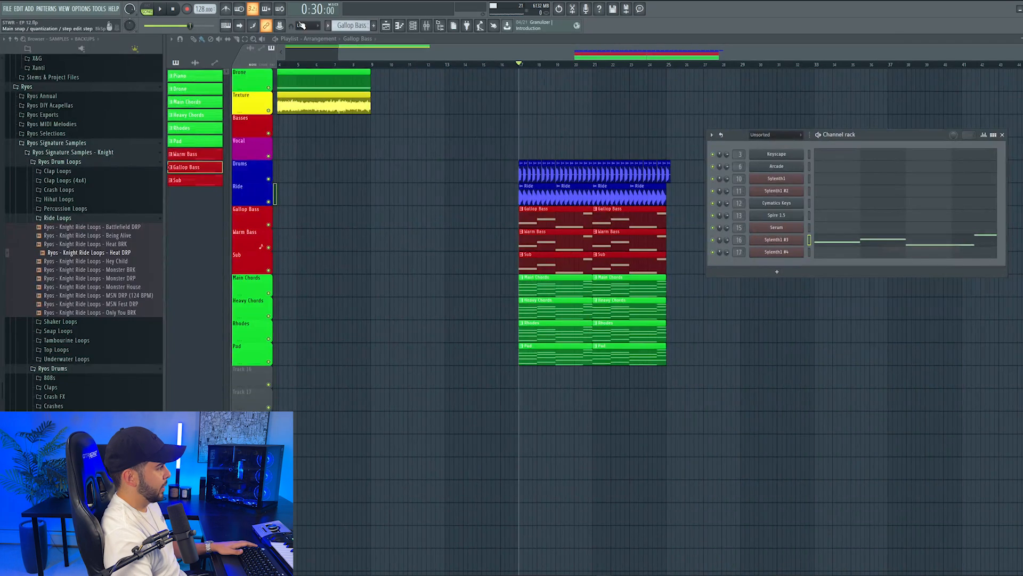
click(373, 25)
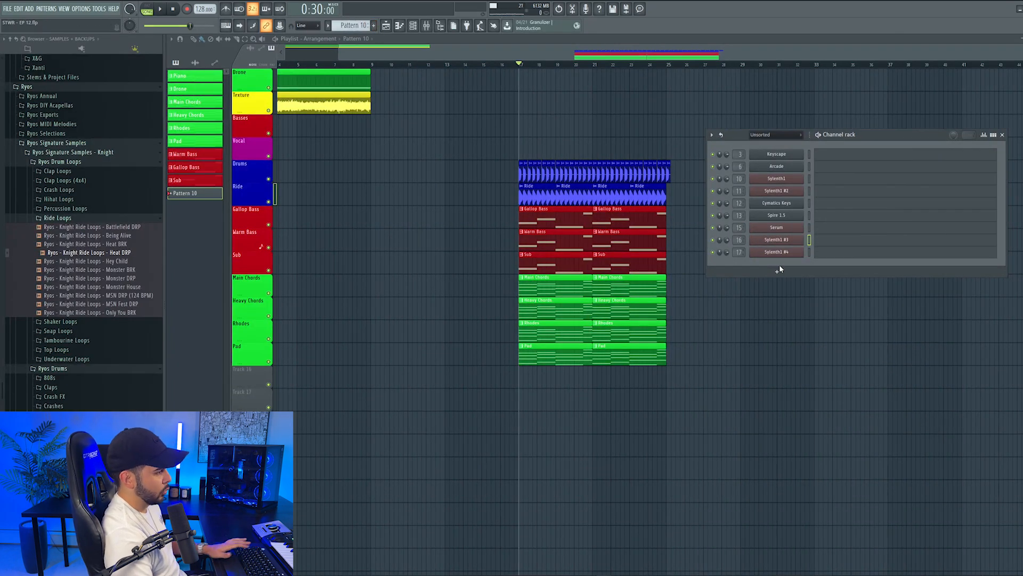
click(778, 270)
click(770, 506)
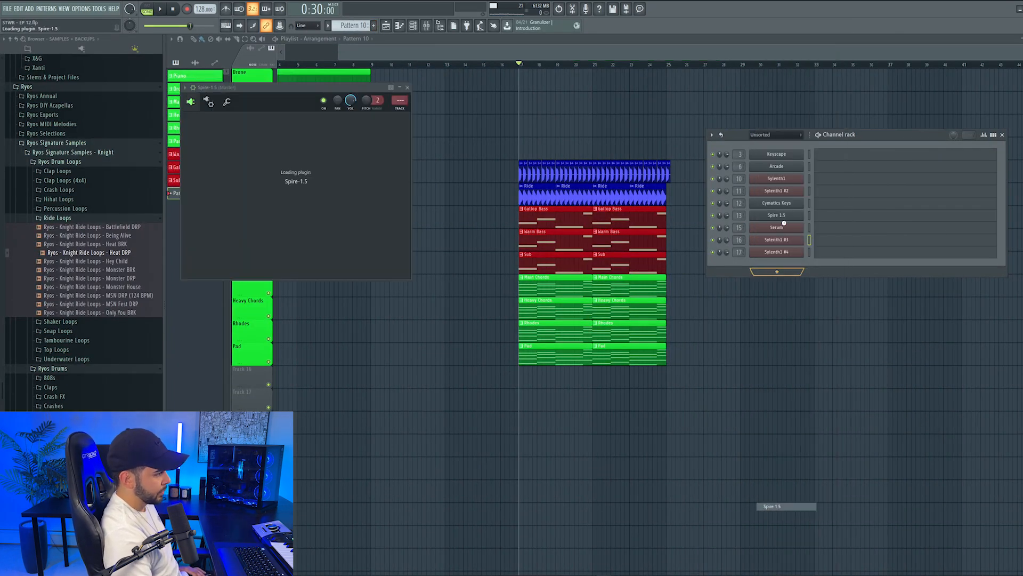
right_click(777, 265)
click(912, 281)
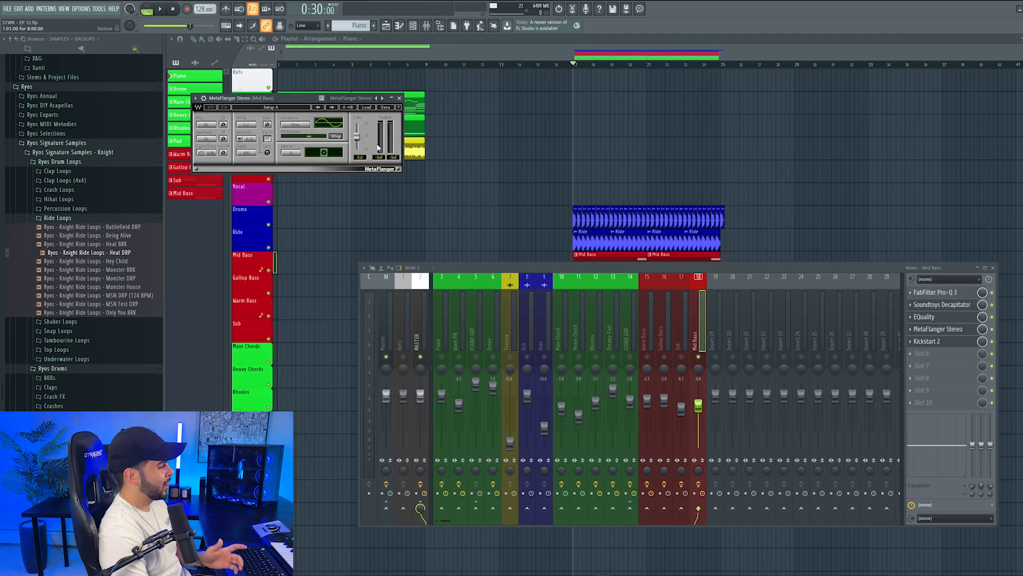
Load the Up and Down phaser preset in the Mid Bass track's MetaFlanger and hear it solo and in the full mix
click(370, 107)
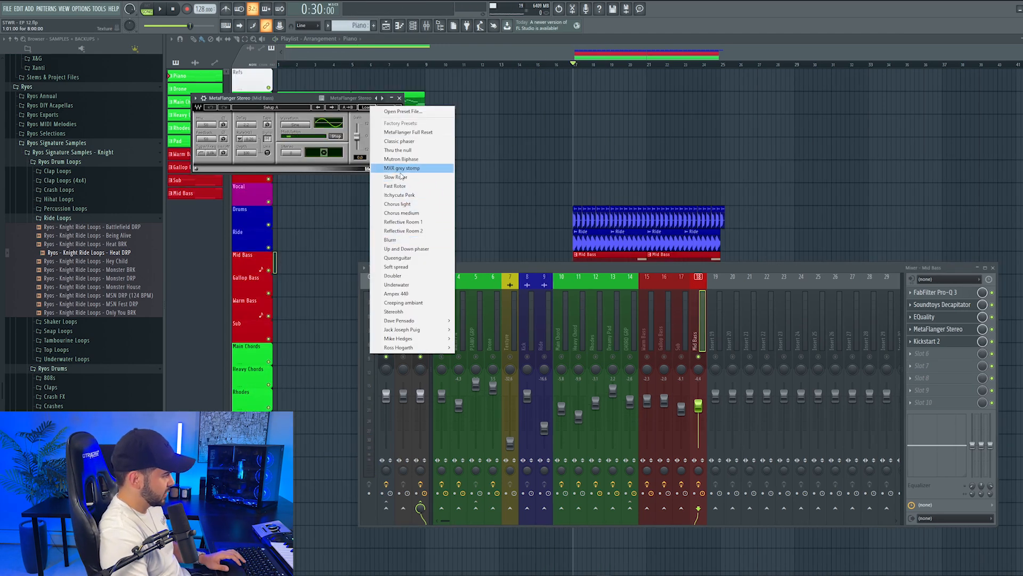
click(406, 248)
key(space)
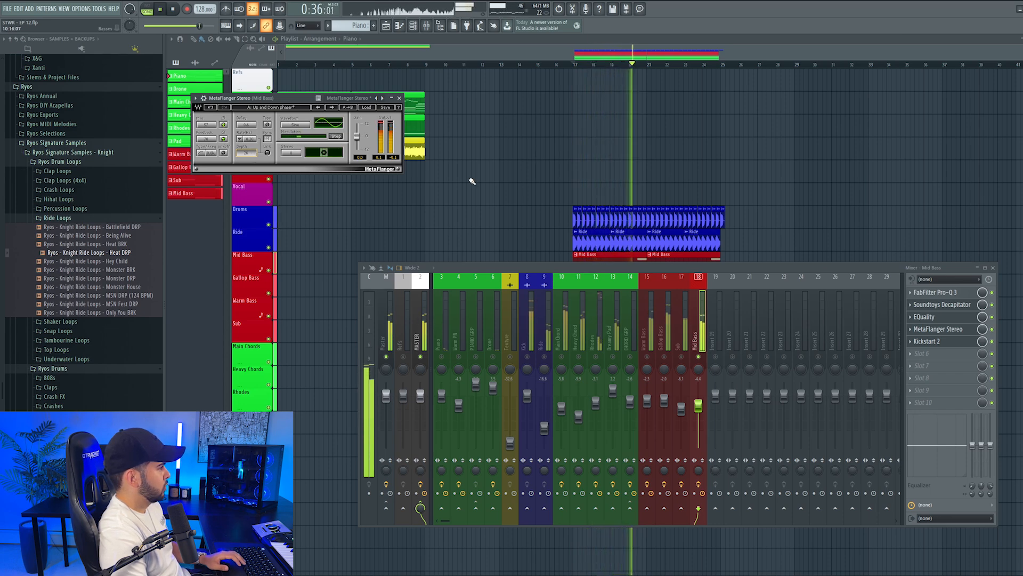
right_click(699, 357)
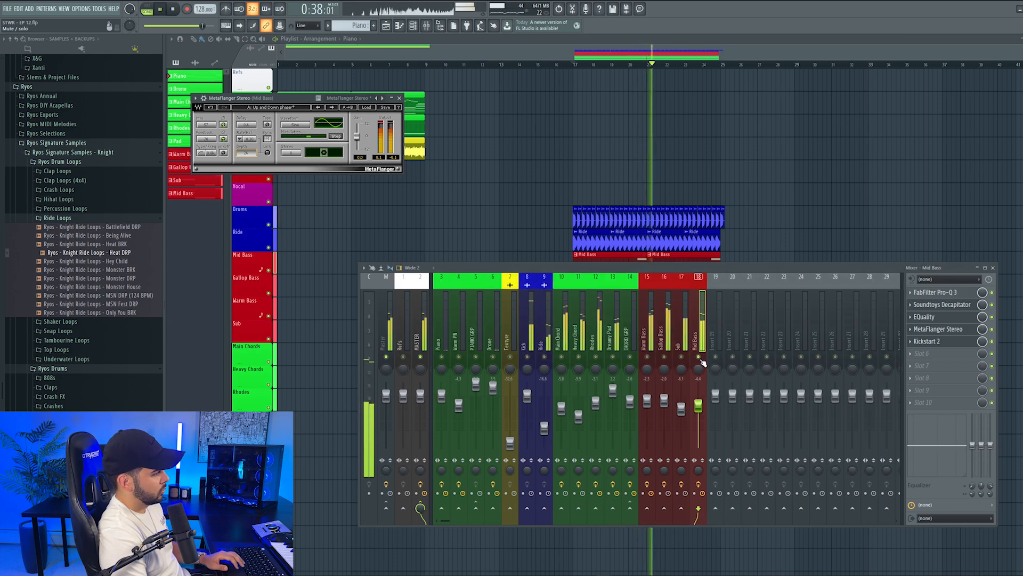
click(400, 99)
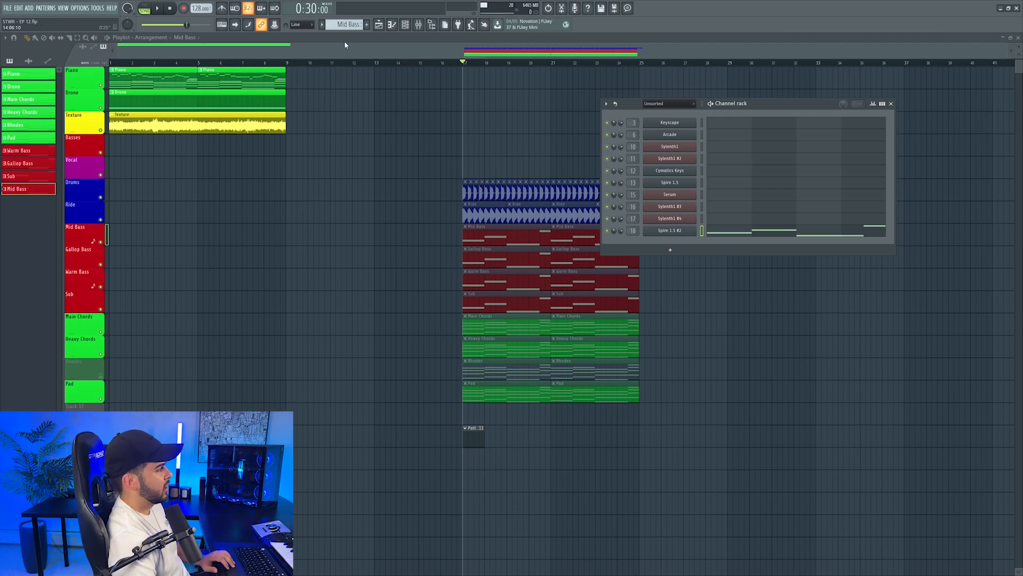
Create Pattern 11 and add a second Serum channel for the lead
key(F4)
click(680, 251)
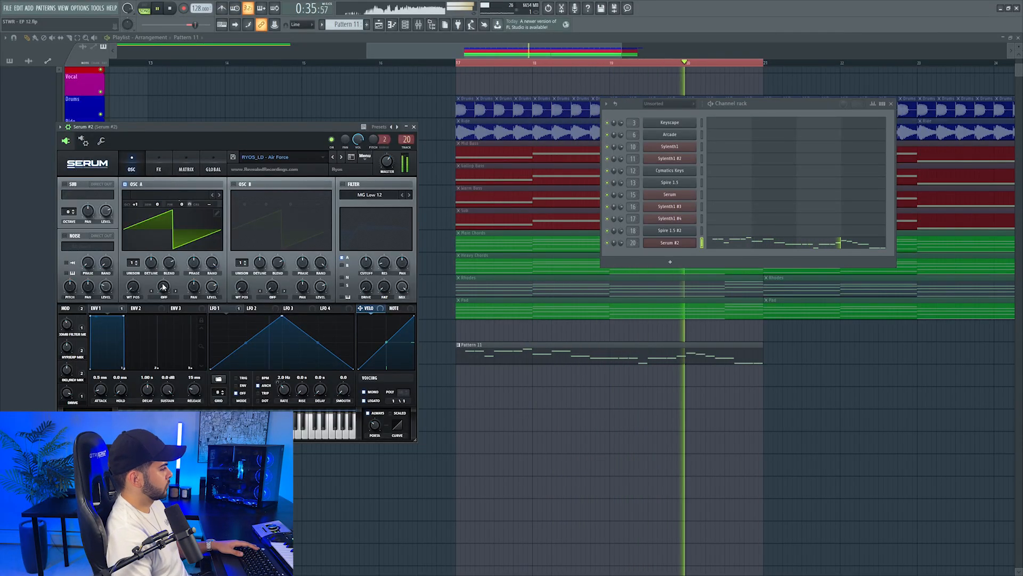
Create a pitch bend automation clip for Serum #2 on Track 19 from bar 17 and shape a dip shortly before bar 18
key(space)
click(98, 8)
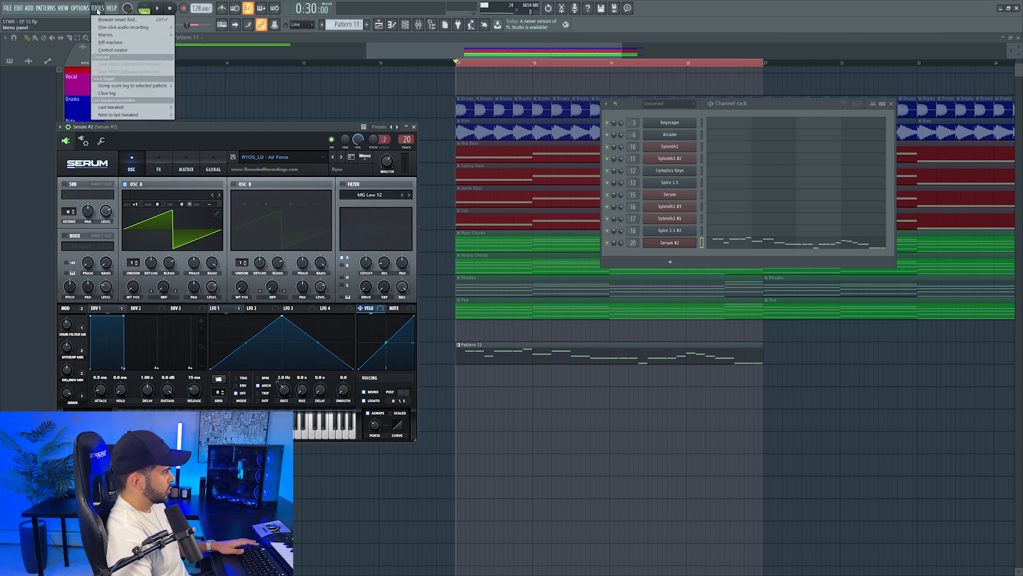
mouse_move(129, 107)
click(203, 180)
drag(544, 80, 513, 377)
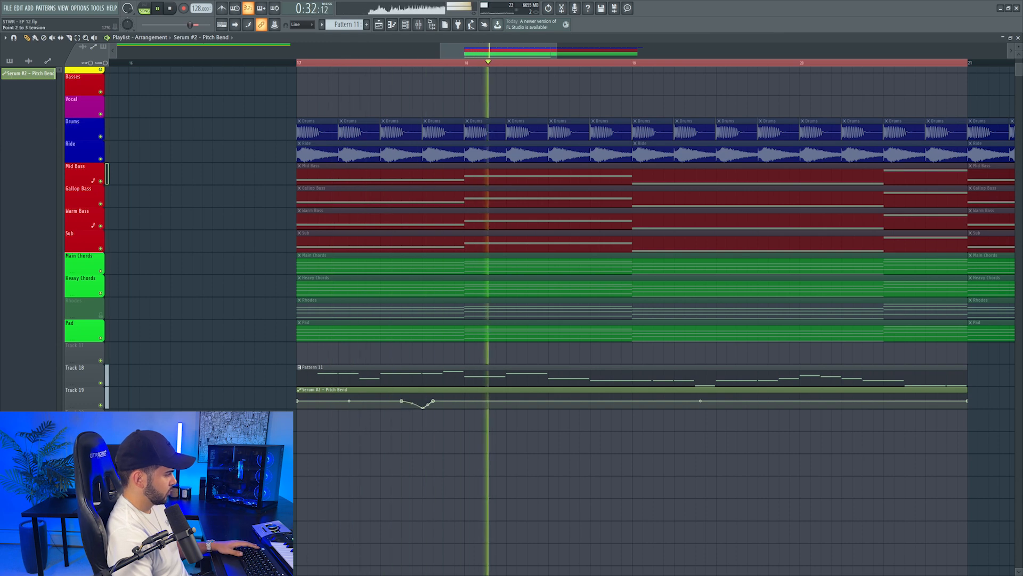
key(space)
Add a Nexus channel carrying the lead notes in Pattern 12 and audition EDM 6 lead presets, including Jumper, with the drop from bar 17
click(638, 368)
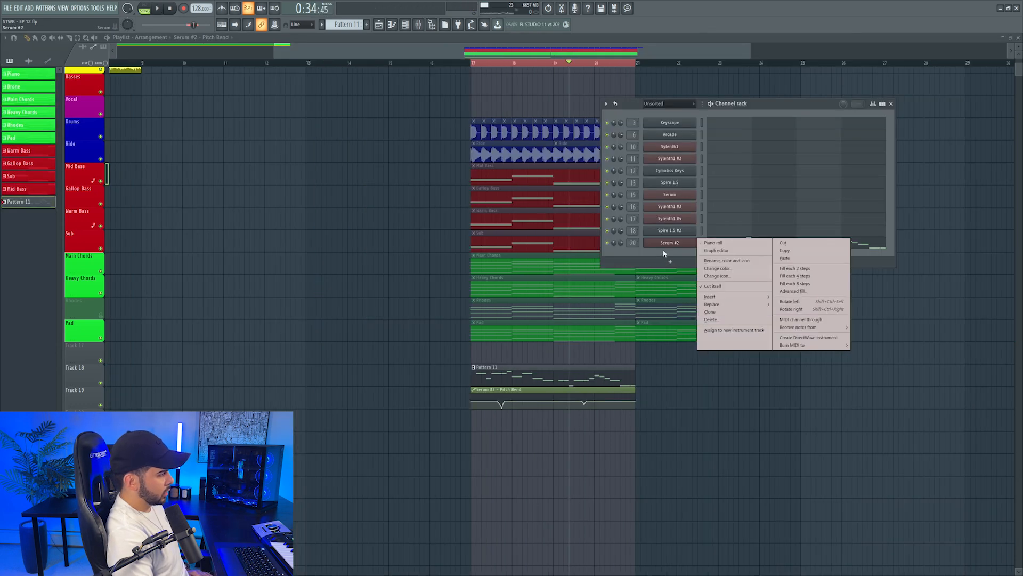
click(670, 261)
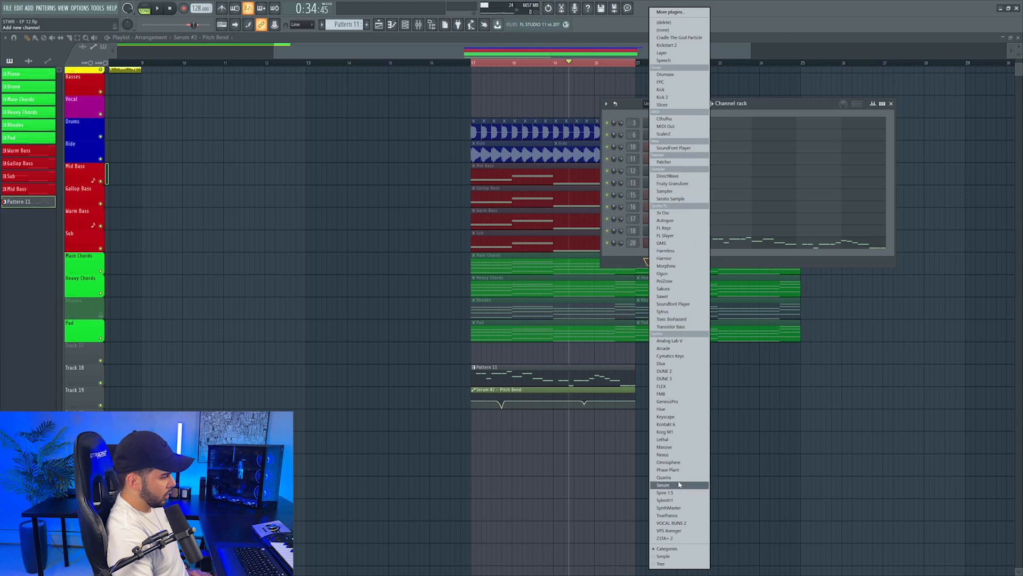
click(664, 454)
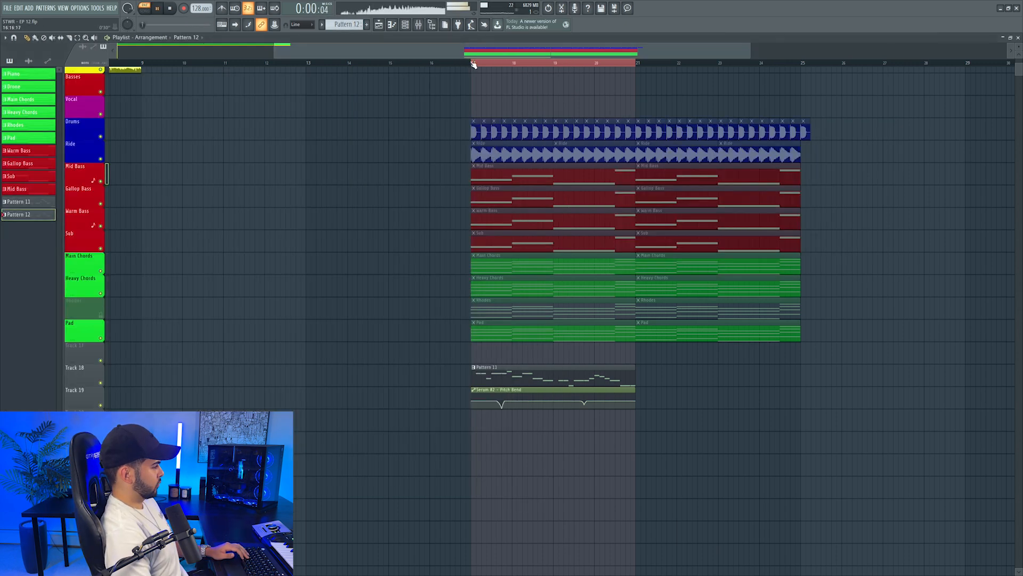
click(473, 64)
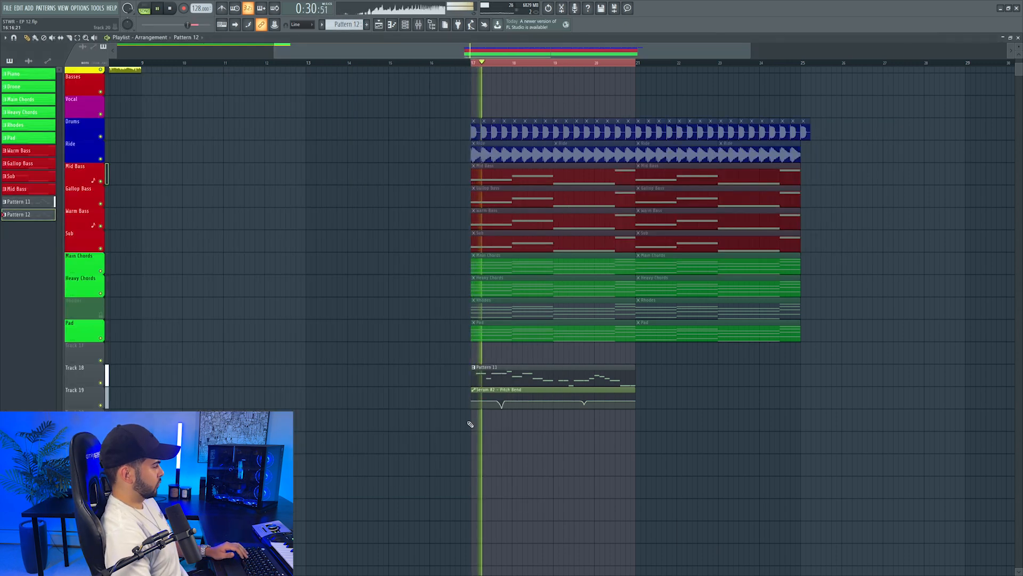
Add another Spire 1.5 channel with the LD Burning preset for the lead in Pattern 13 and play the drop from bar 17
click(405, 25)
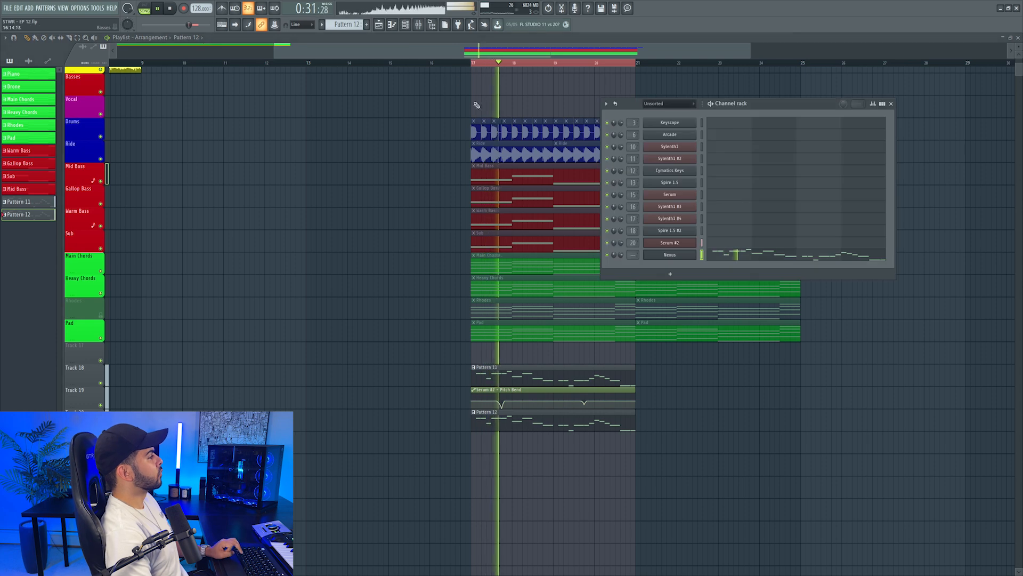
click(669, 255)
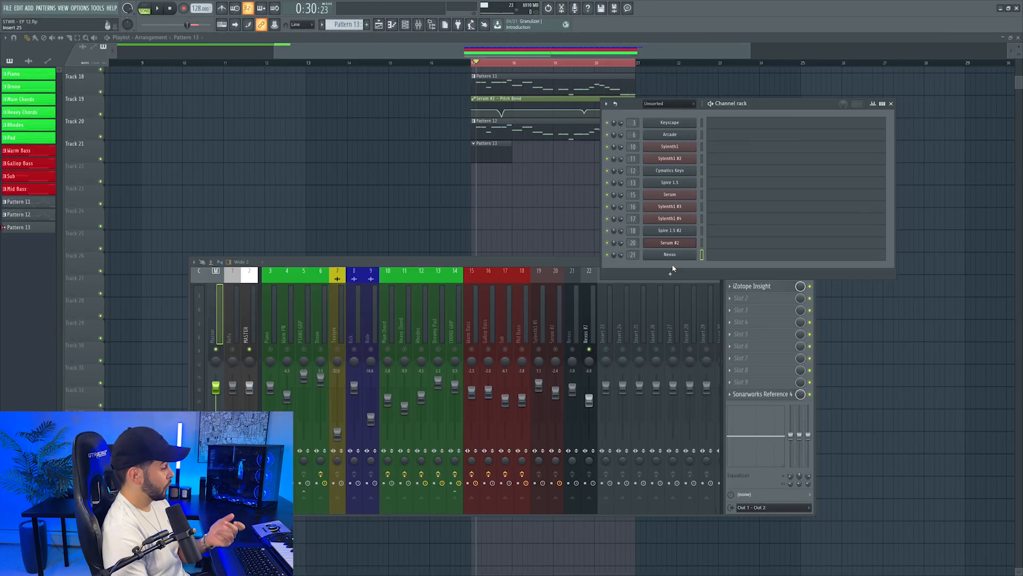
click(671, 271)
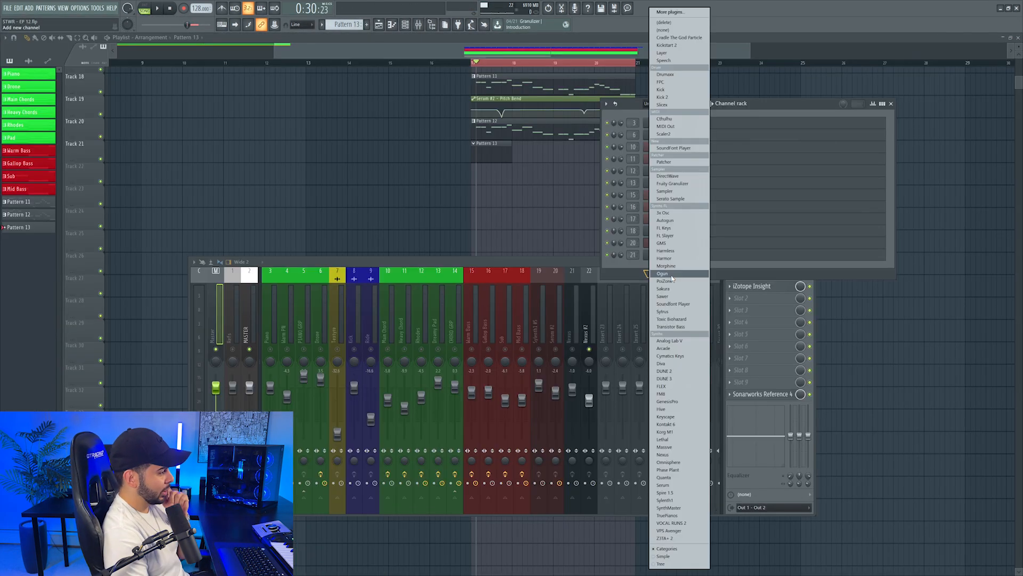
click(680, 493)
key(space)
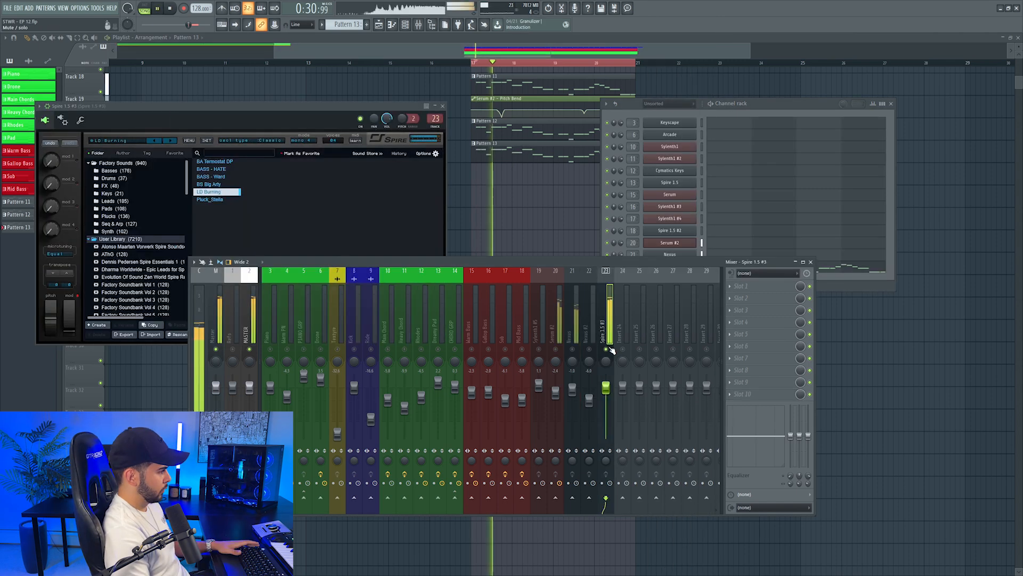
Hear the new Spire lead solo and in the mix, lower its level and place it at mixer track 22 beside Nexus
right_click(607, 349)
drag(606, 388, 588, 403)
scroll(612, 321, up, 1)
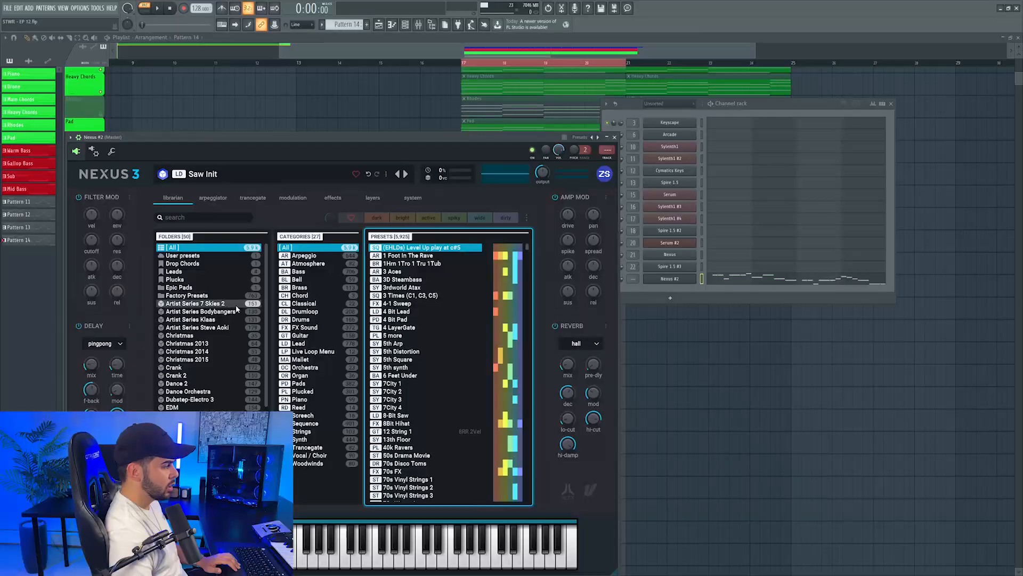
Load the Tropical preset from the EDM 3 Plucked category in the second Nexus channel carrying the lead notes in Pattern 14
scroll(194, 371, down, 1)
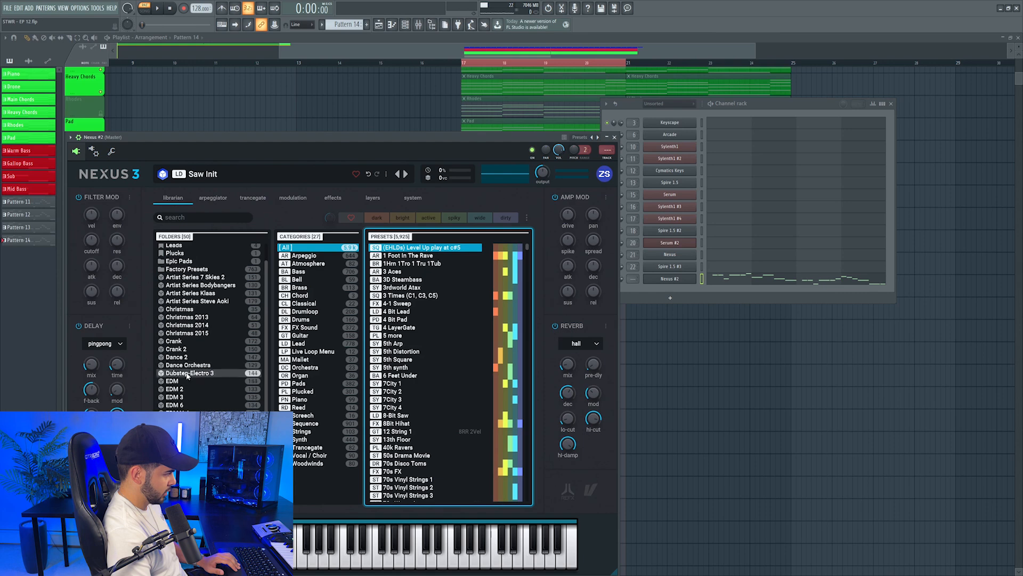
click(176, 397)
click(302, 312)
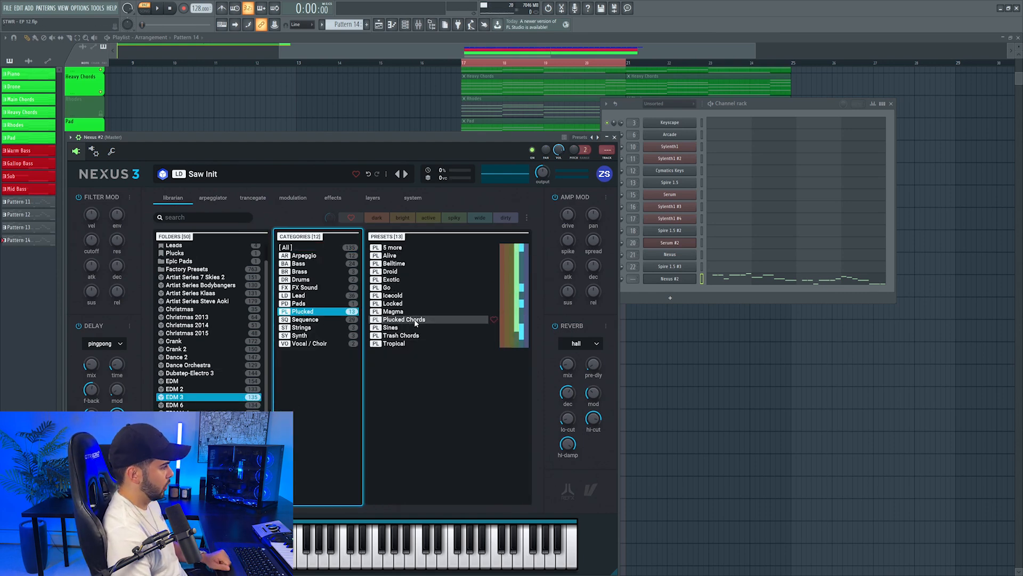
click(397, 343)
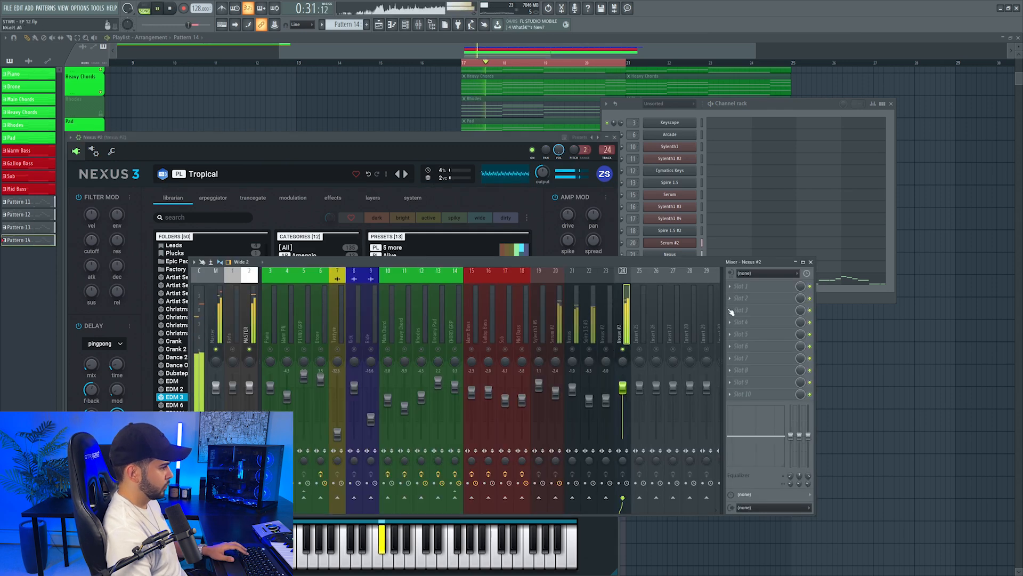
click(762, 285)
click(763, 281)
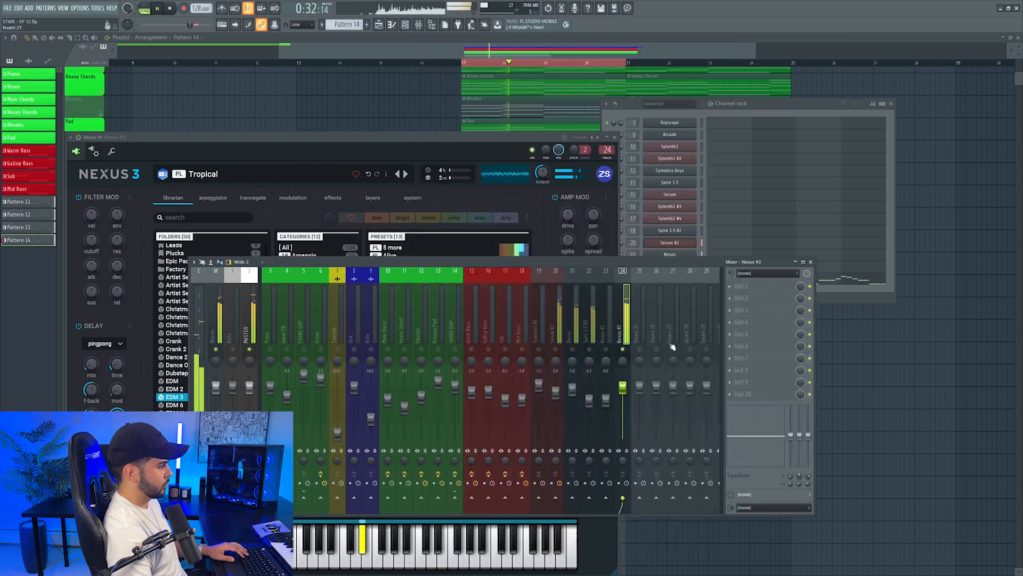
Hear the Nexus #2 pluck solo and with the full drop, and shift its mixer track to position 23
right_click(623, 349)
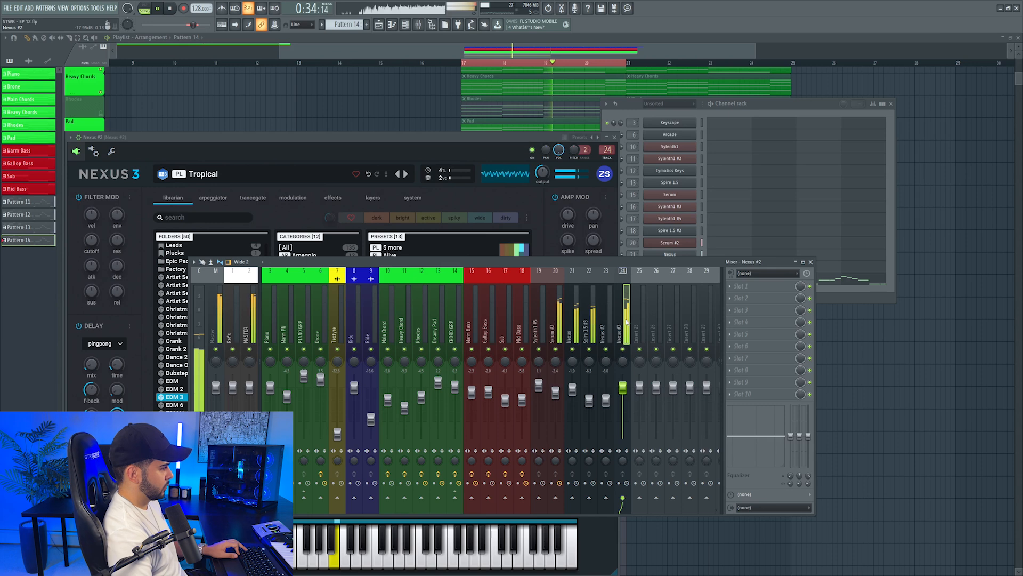
key(alt+Left)
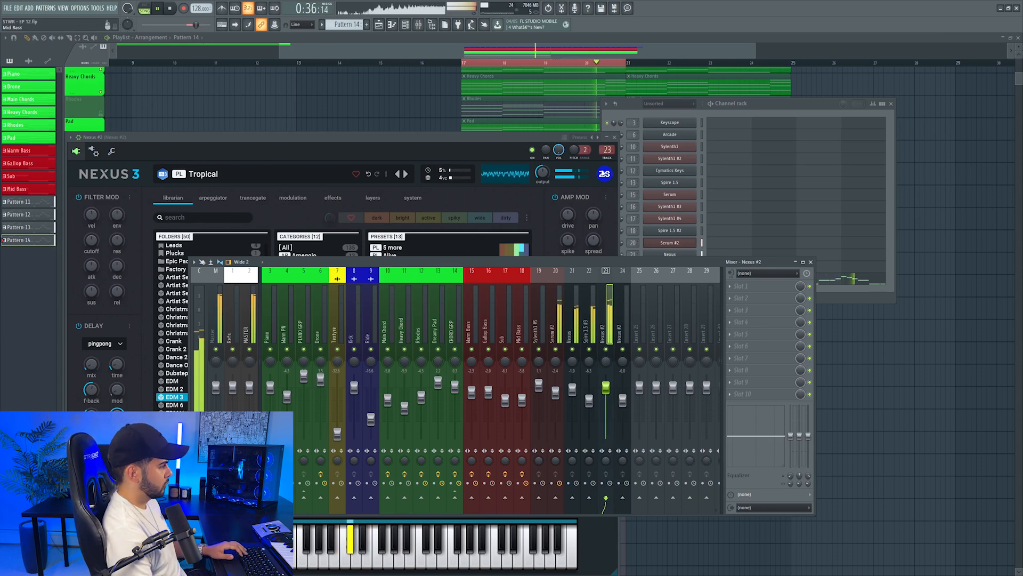
click(616, 137)
key(space)
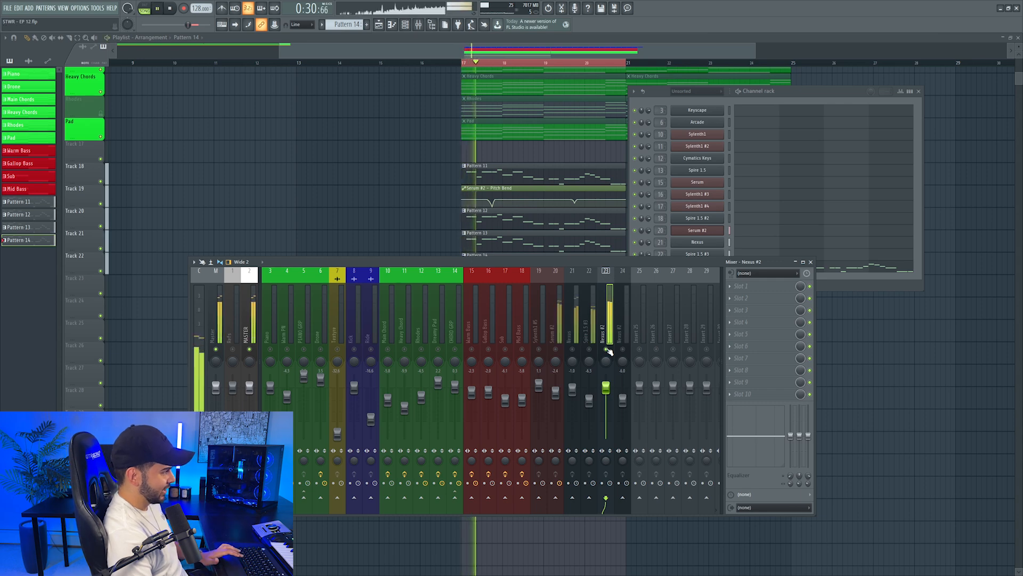
click(801, 91)
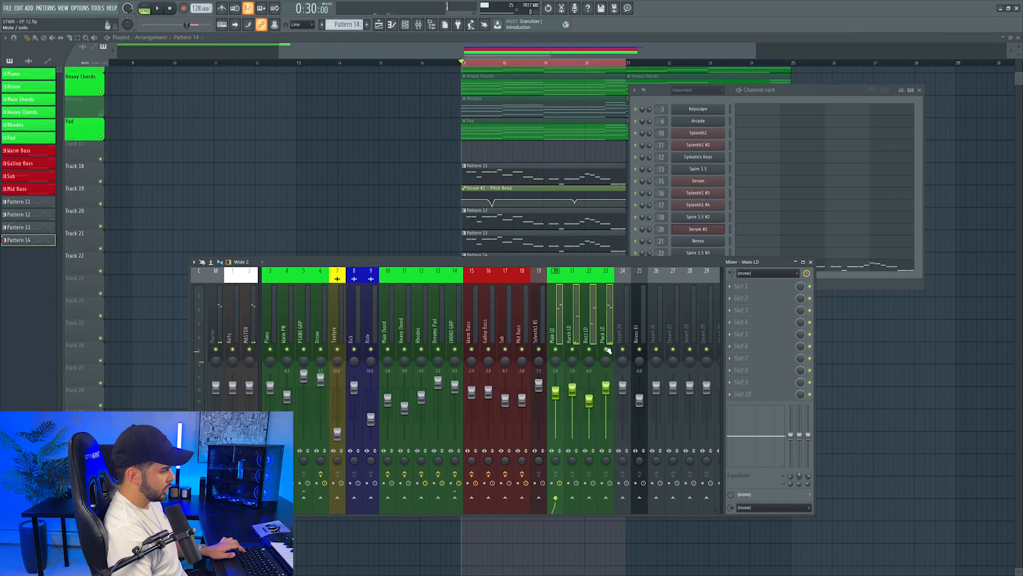
Name mixer Insert 24 LEAD GRP and give it the lime green of the lead tracks
right_click(624, 270)
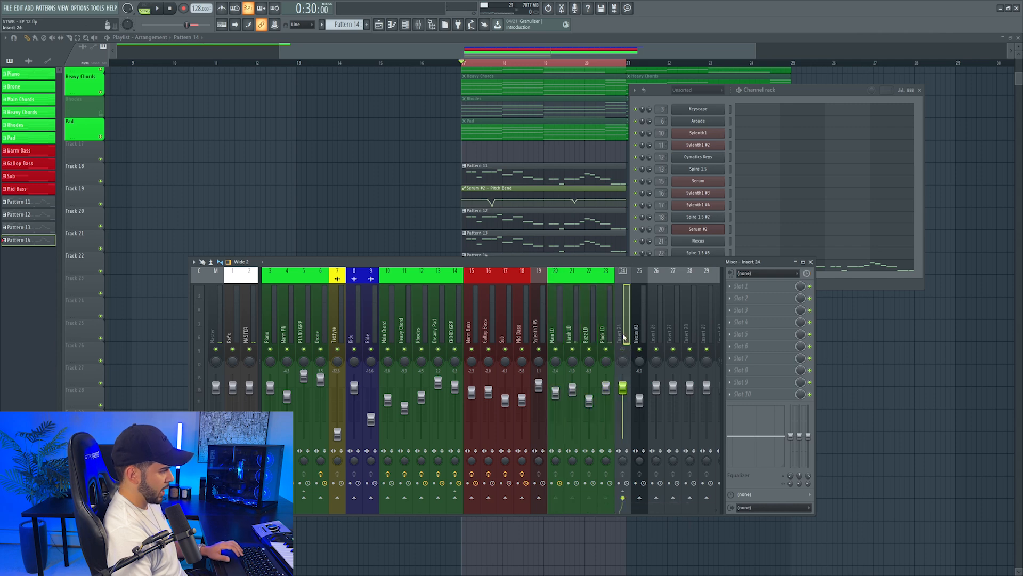
click(672, 287)
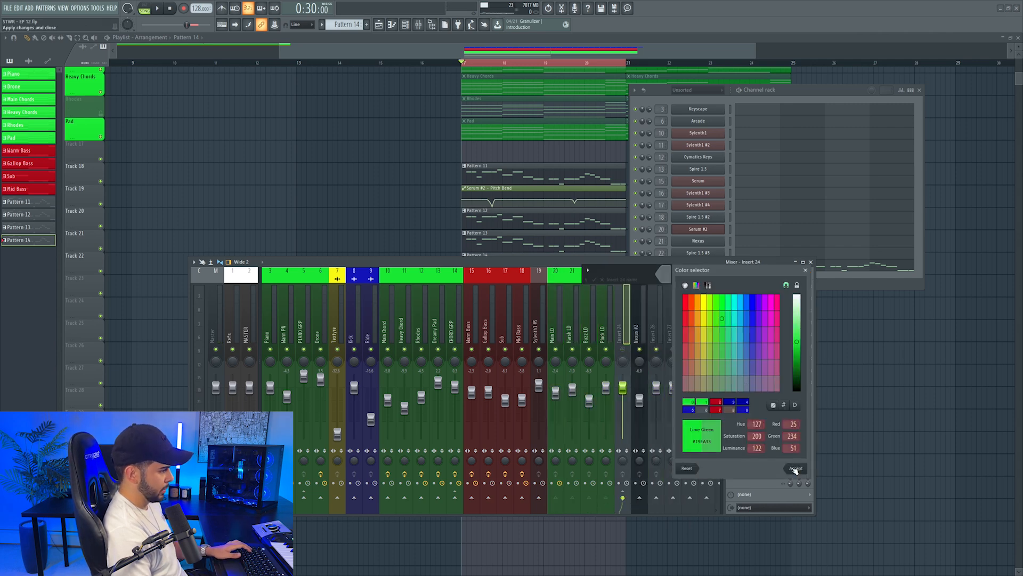
click(794, 468)
Load Supercharger, ValhallaRoom, soothe2, H-Delay Stereo and FabFilter Pro-Q 3 into the first five effect slots of LEAD GRP
click(740, 286)
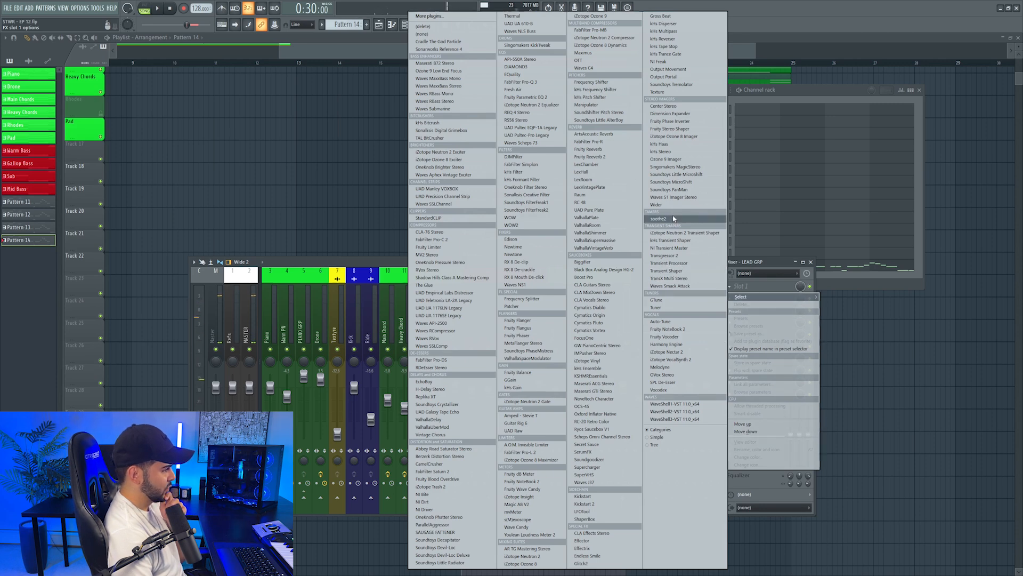
click(673, 218)
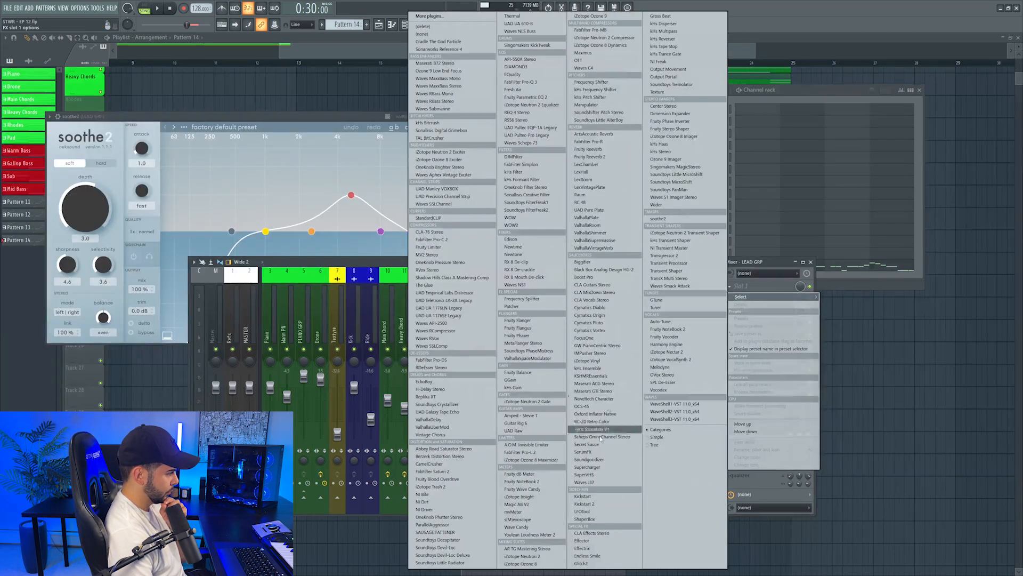
click(593, 467)
click(740, 299)
click(591, 225)
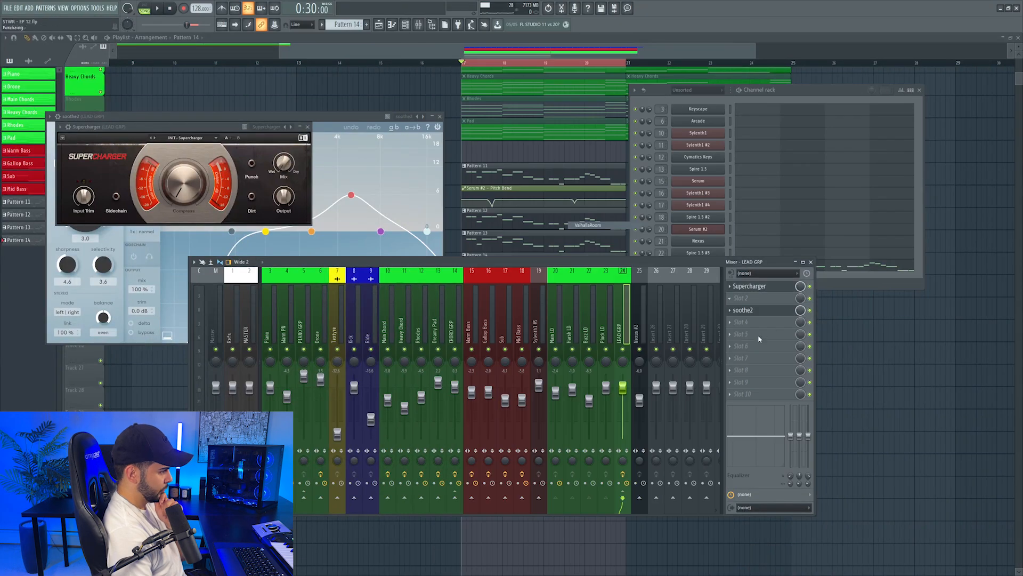
click(745, 321)
click(430, 389)
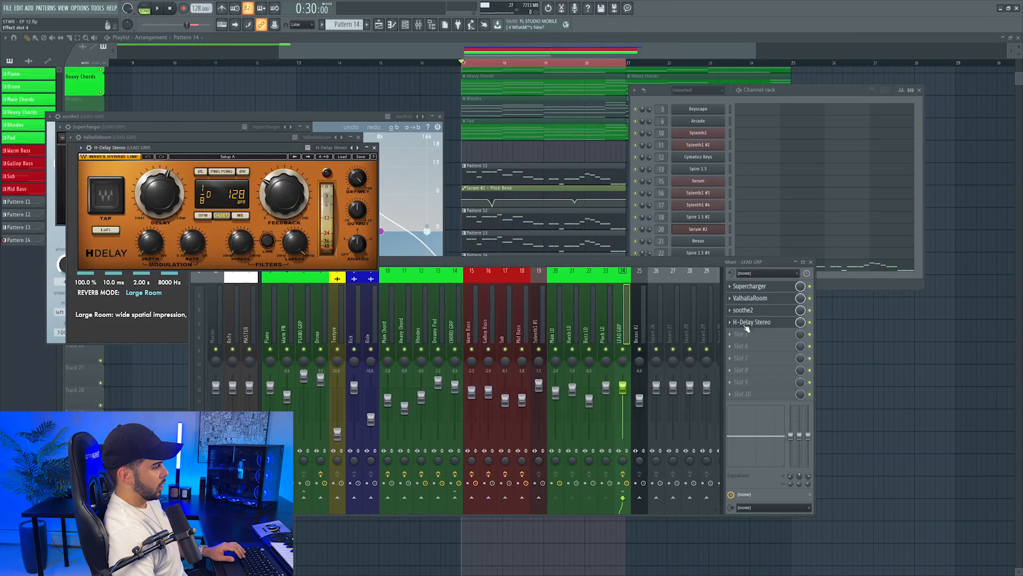
click(741, 333)
click(546, 82)
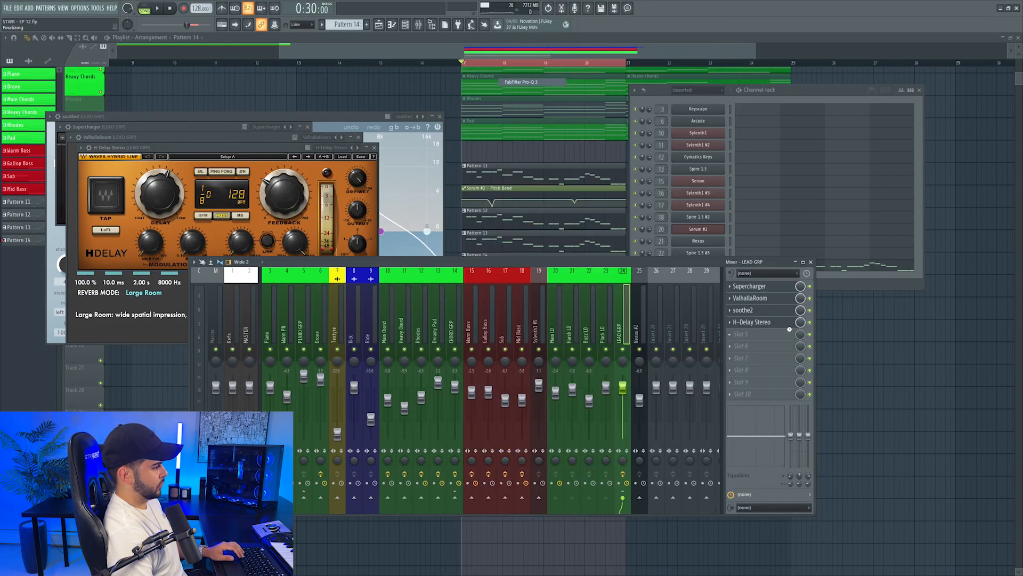
Adjust the compression amount in LEAD GRP's Supercharger while the drop plays
click(759, 287)
key(space)
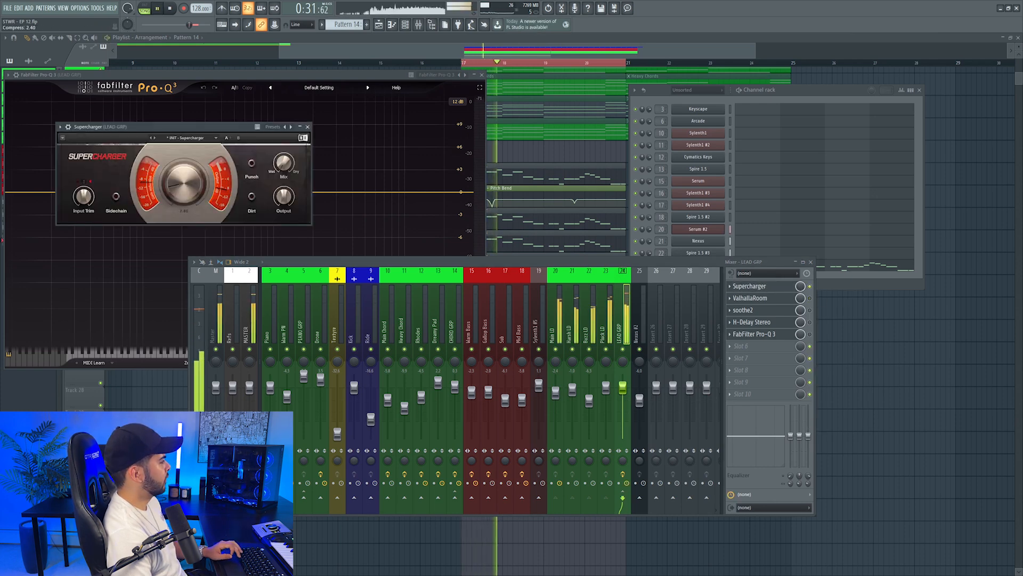
drag(184, 183, 183, 188)
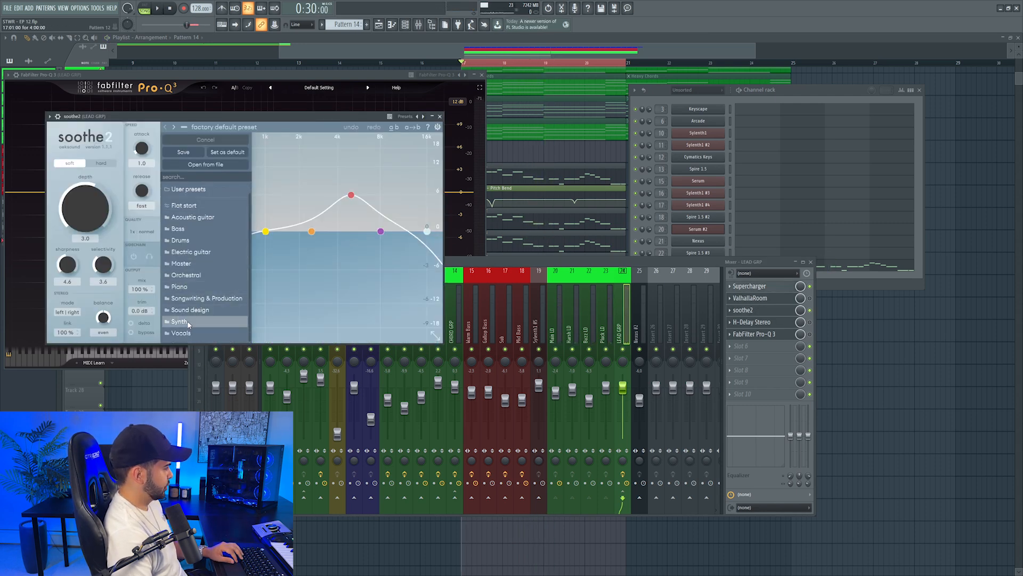
Load the Harsh synth preset in LEAD GRP's soothe2 and set the depth to about 2.3 with the drop playing
mouse_move(188, 324)
click(280, 151)
click(130, 220)
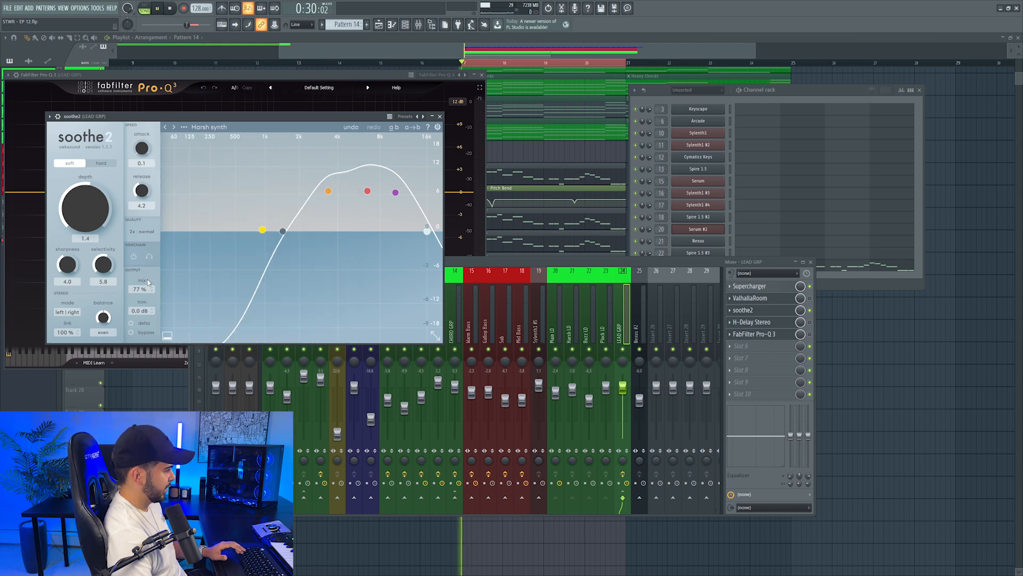
key(space)
drag(77, 209, 56, 269)
drag(55, 234, 58, 222)
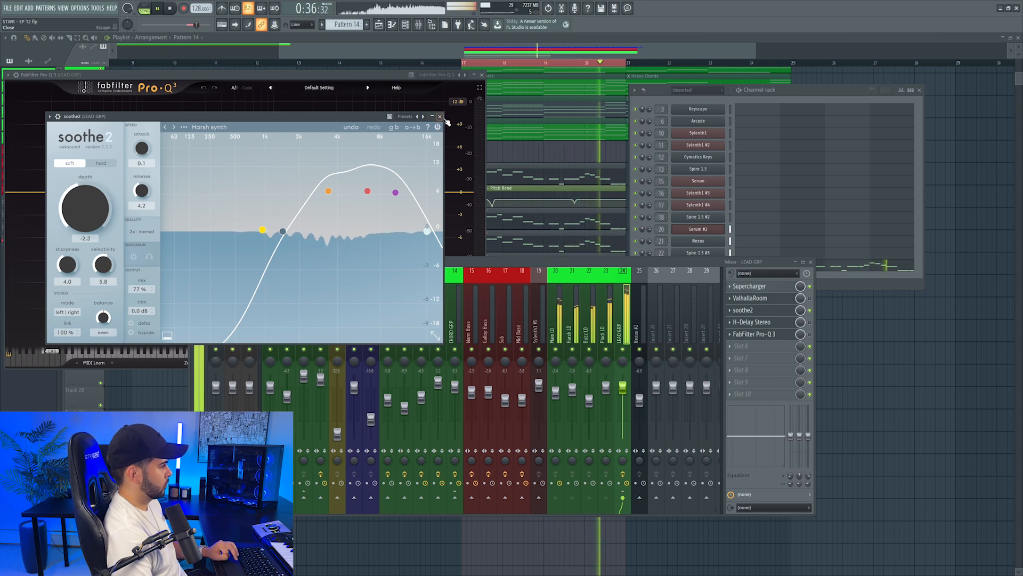
click(440, 116)
Shape the lead group's EQ curve in FabFilter Pro-Q 3 and move the EQ to slot 2, ahead of soothe2
key(space)
click(462, 243)
drag(174, 193, 170, 211)
click(101, 323)
click(96, 254)
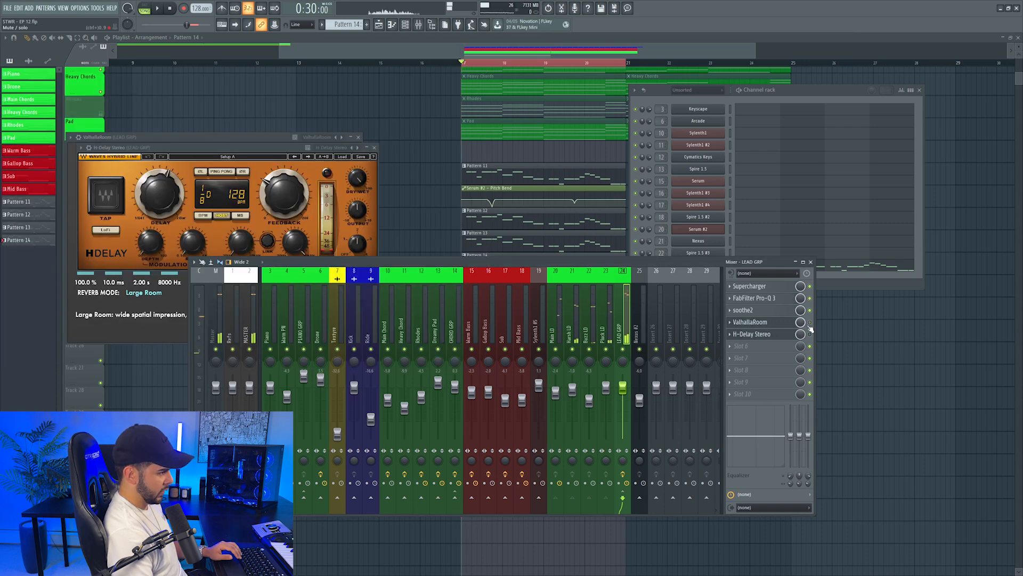
Set LEAD GRP's ValhallaRoom mix to about 26% and adjust predelay and decay, and set H-Delay to Ping Pong with an adjusted dry/wet mix
click(750, 322)
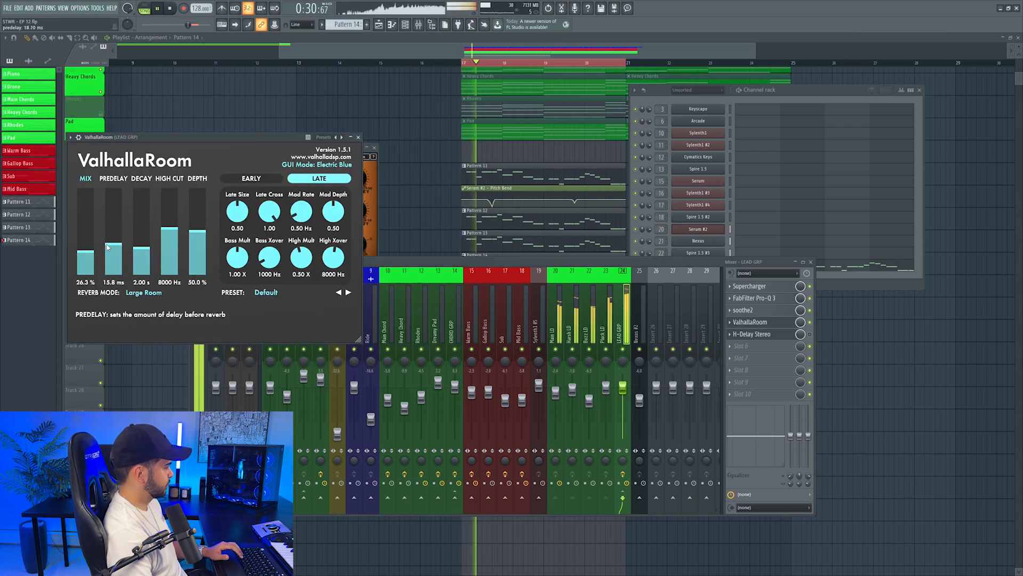
drag(134, 249, 135, 245)
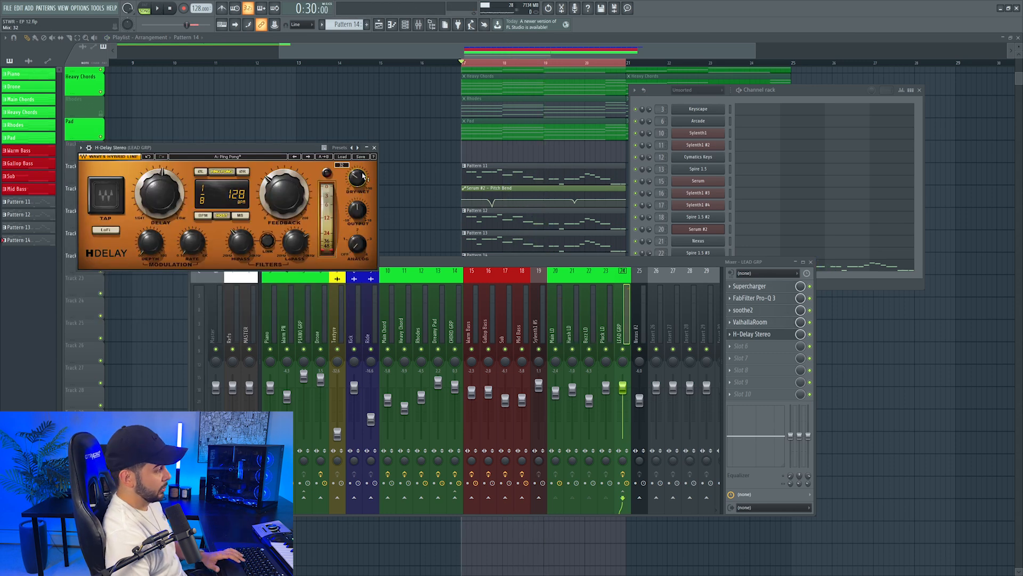
key(space)
drag(361, 180, 361, 185)
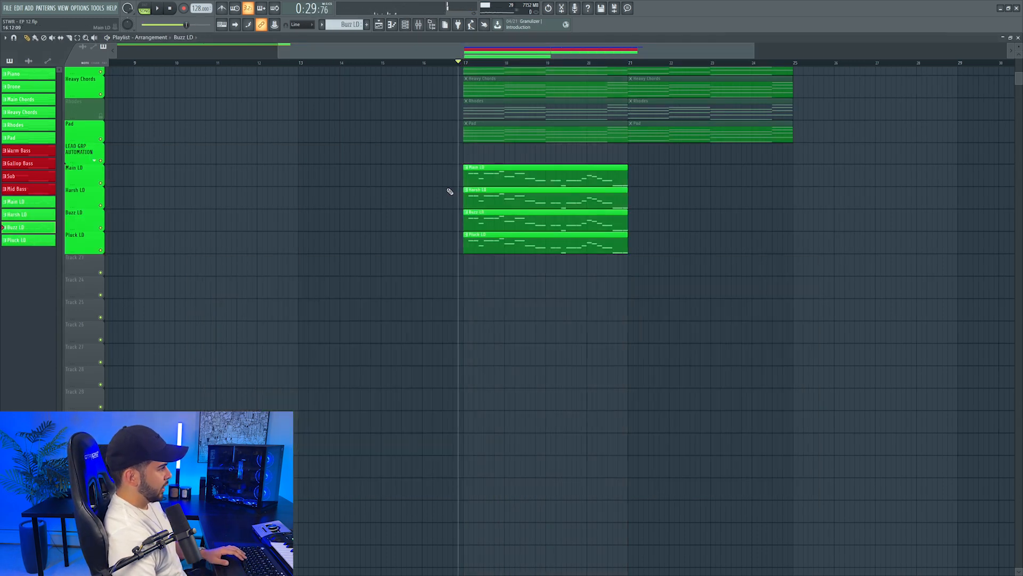
Lower the Warm Bass mixer level while the drop plays from bar 17
scroll(448, 190, up, 3)
scroll(490, 66, down, 2)
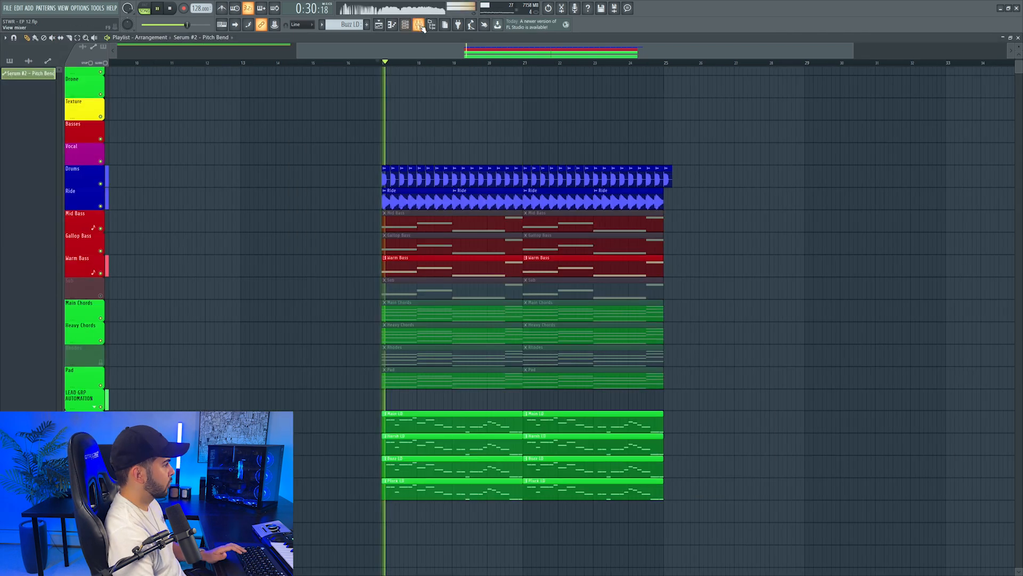
click(419, 25)
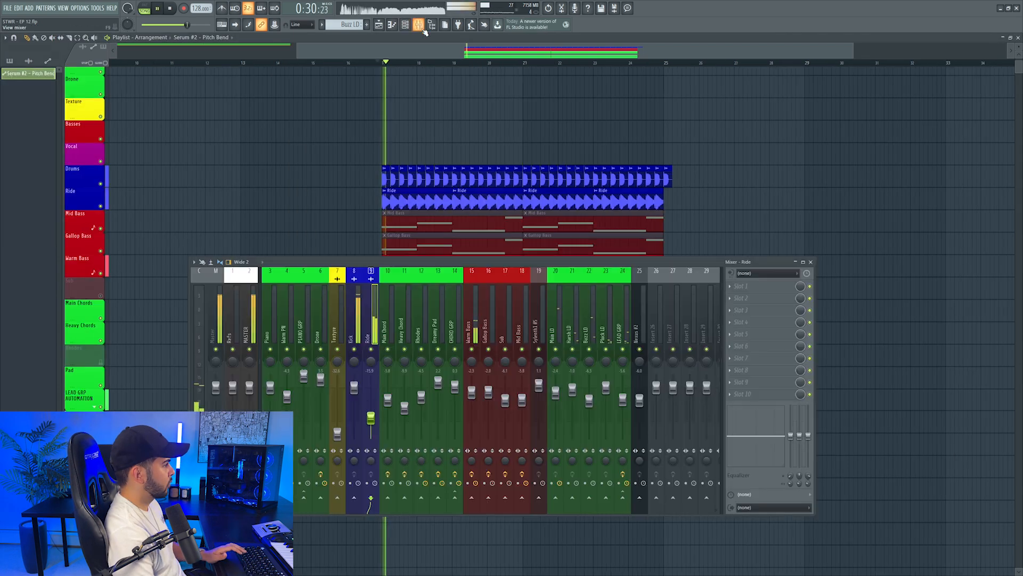
click(472, 396)
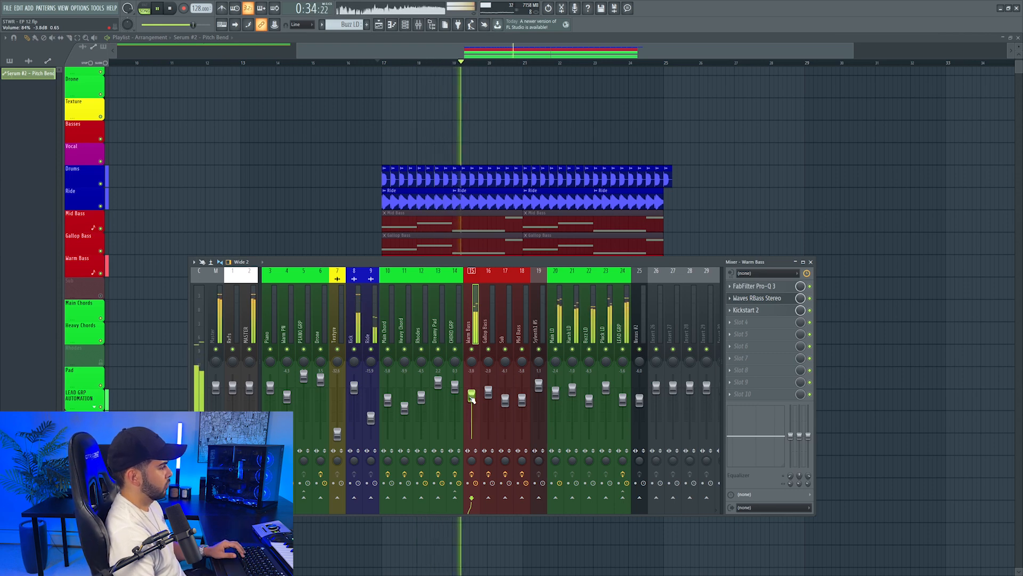
scroll(226, 199, down, 5)
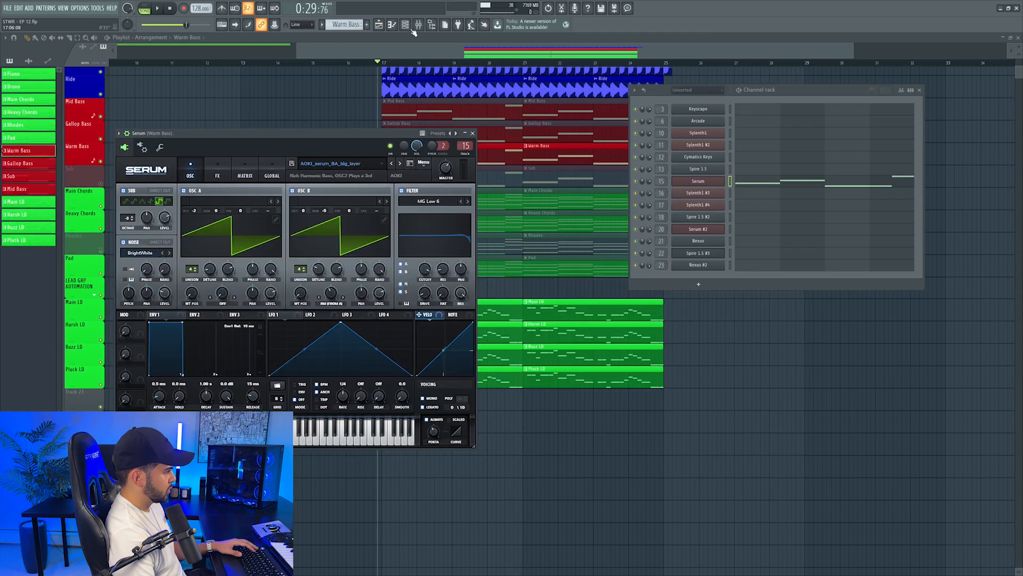
Check the Warm Bass Serum patch, listen to its mixer track solo from bar 17 and raise its level slightly
click(418, 25)
key(space)
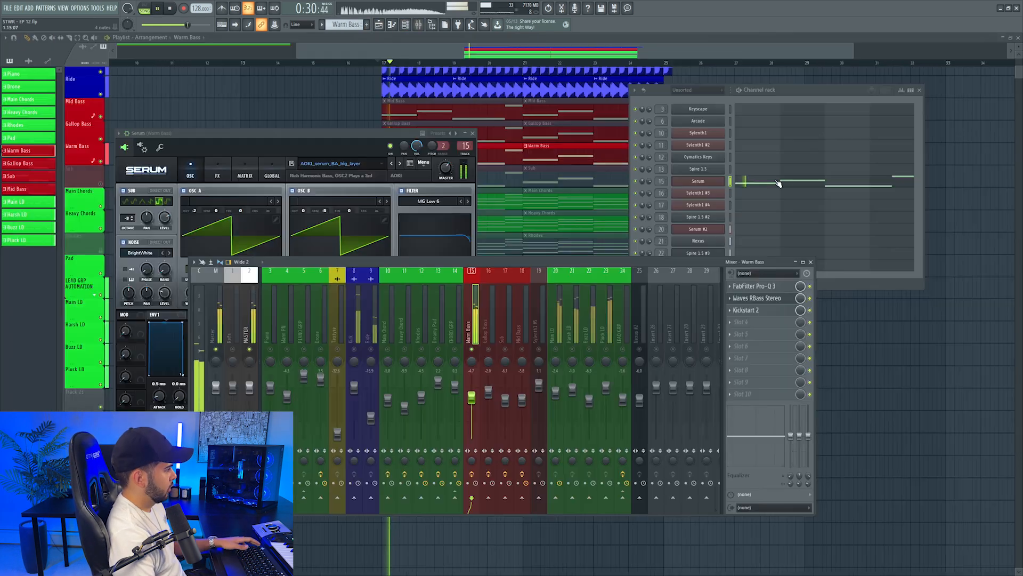
click(473, 134)
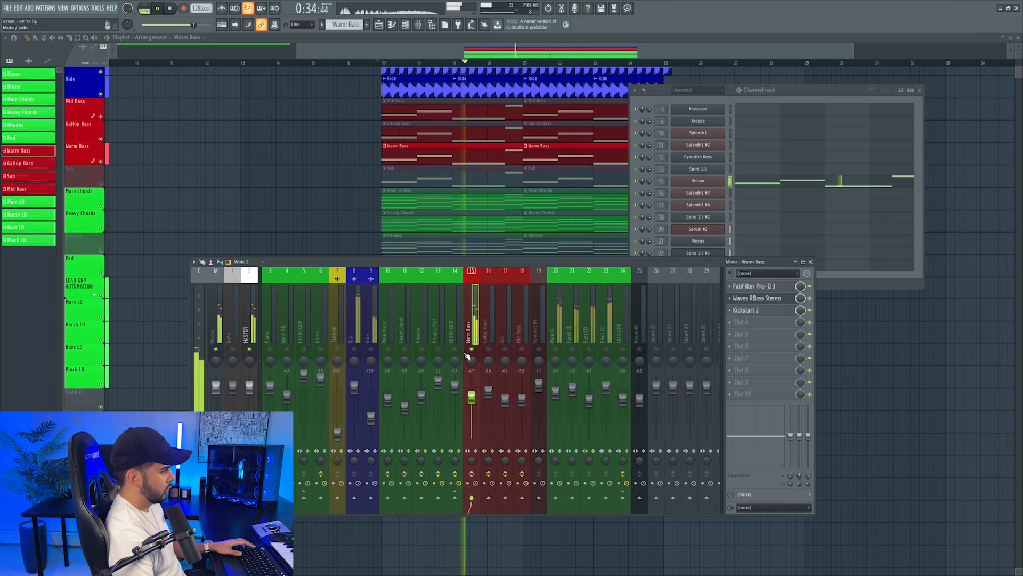
key(space)
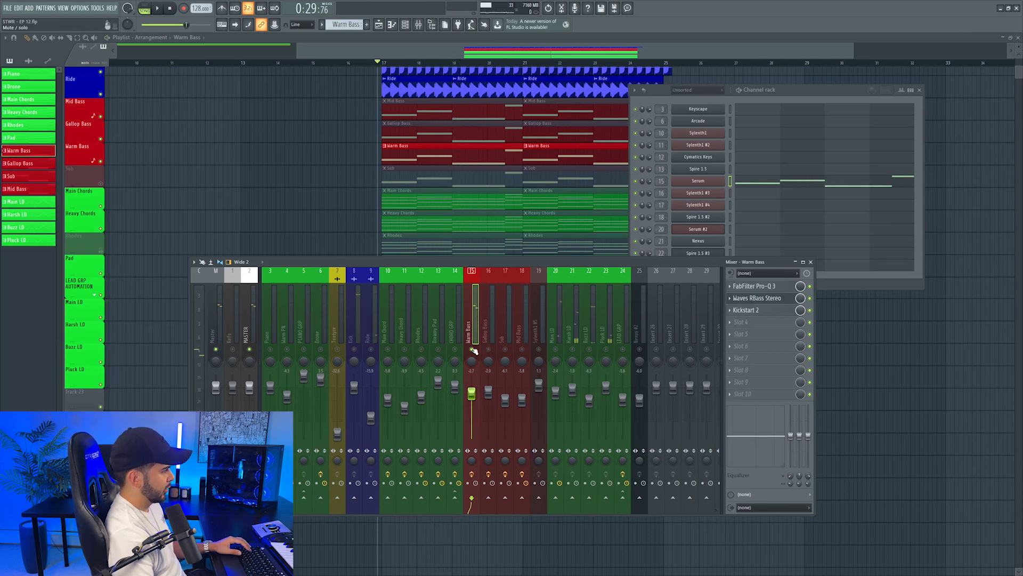
Lower the Warm Bass mixer level to about -4.7 dB and play the drop from bar 17
key(space)
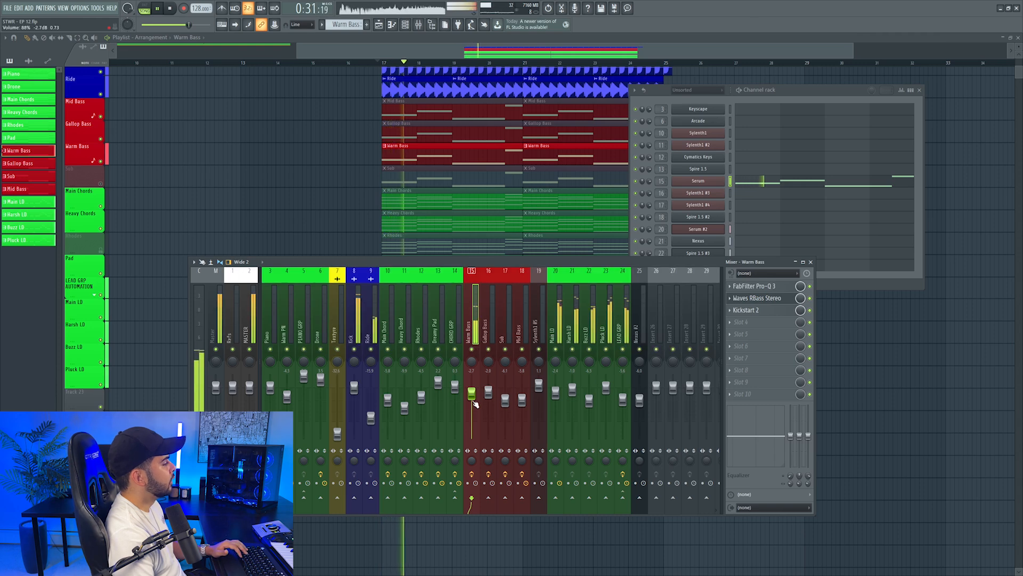
drag(472, 395, 473, 401)
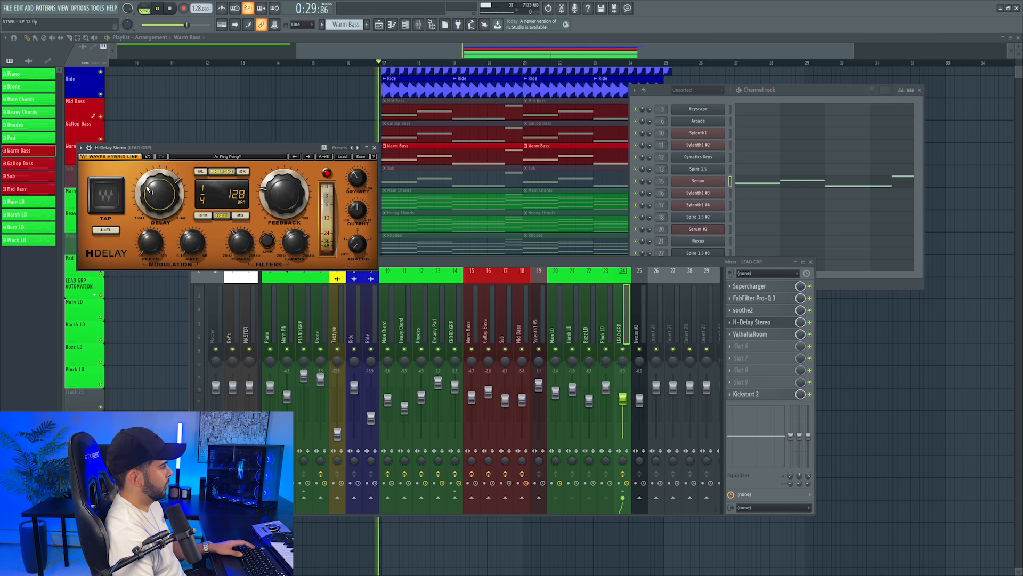
key(space)
key(space)
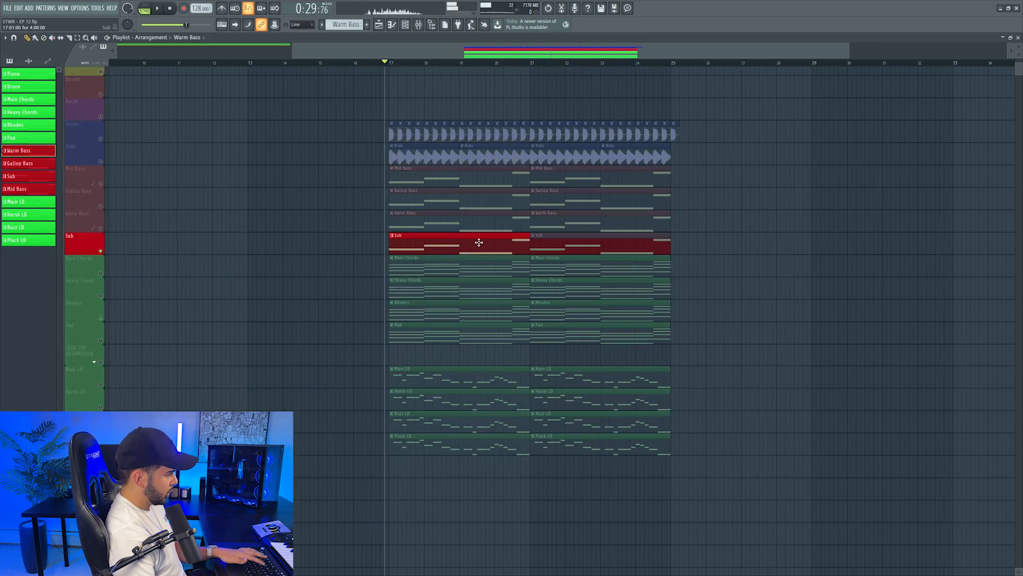
Unmute both Sub clips in the drop and audition the Sub mixer track in solo before returning to the full mix
right_click(542, 241)
click(509, 241)
click(549, 240)
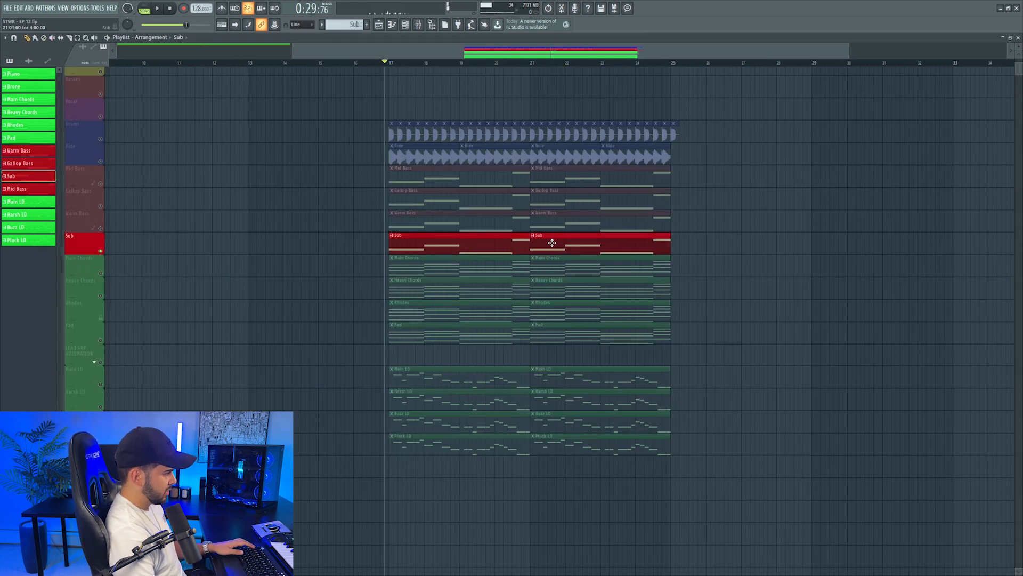
click(420, 26)
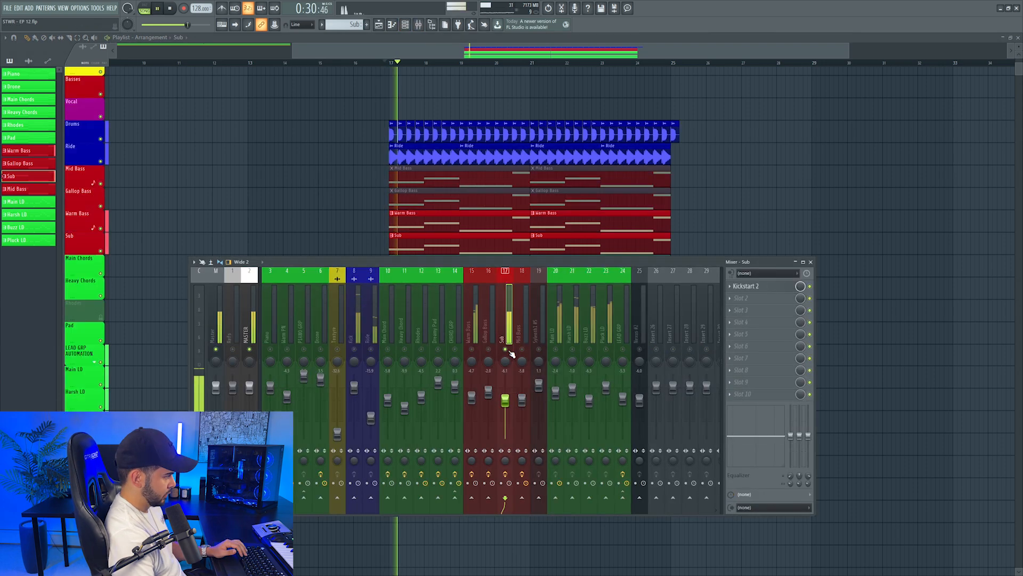
right_click(507, 349)
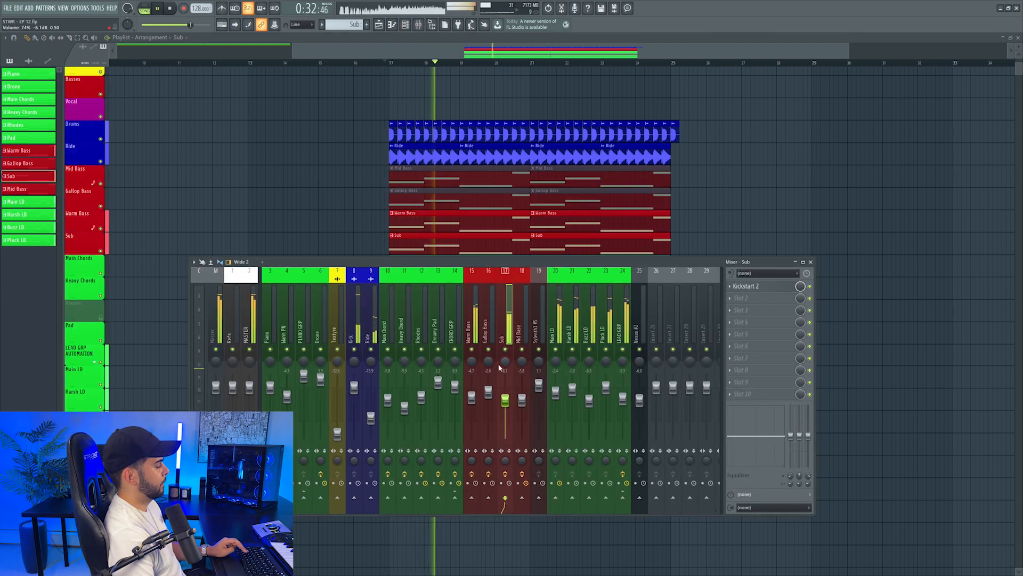
Remove the Mid Bass clips from the drop and delete the surplus kick past bar 25
key(F9)
click(463, 213)
click(716, 243)
right_click(716, 243)
right_click(676, 133)
drag(531, 53, 505, 54)
scroll(482, 66, down, 1)
drag(556, 55, 591, 57)
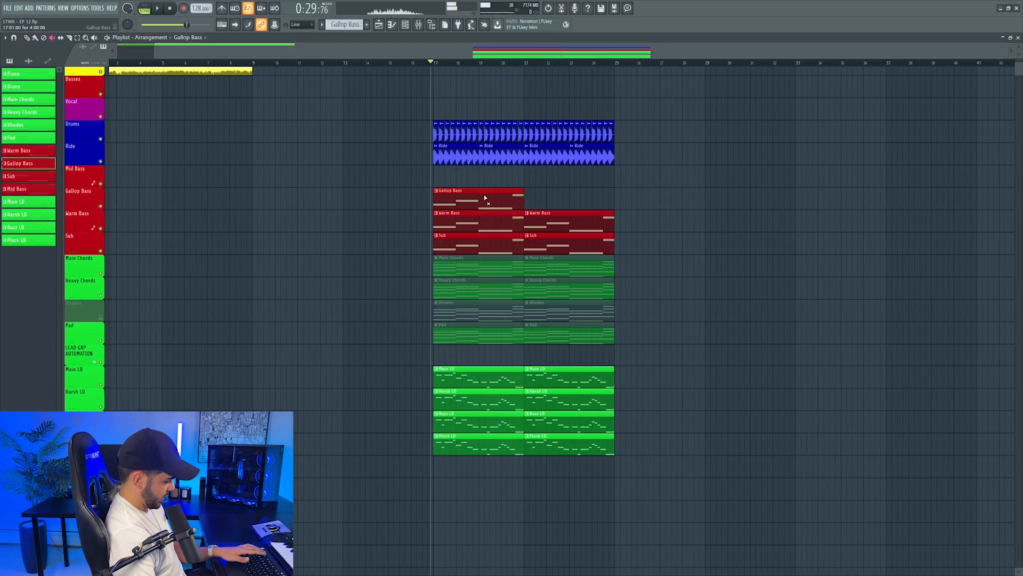
Open the Gallop Bass Sylenth1 patch and bring up its mixer track
double_click(484, 195)
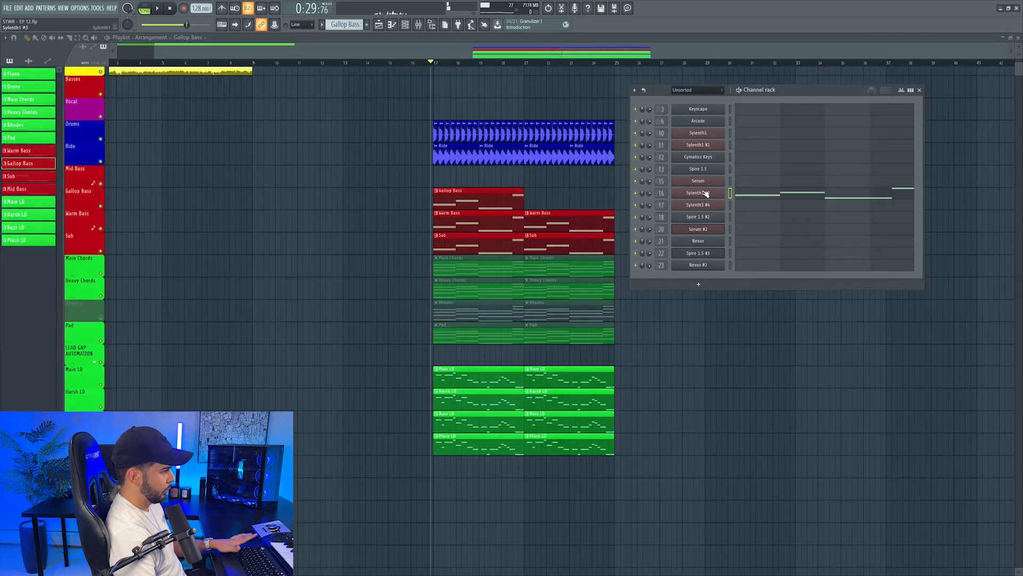
right_click(703, 193)
mouse_move(742, 193)
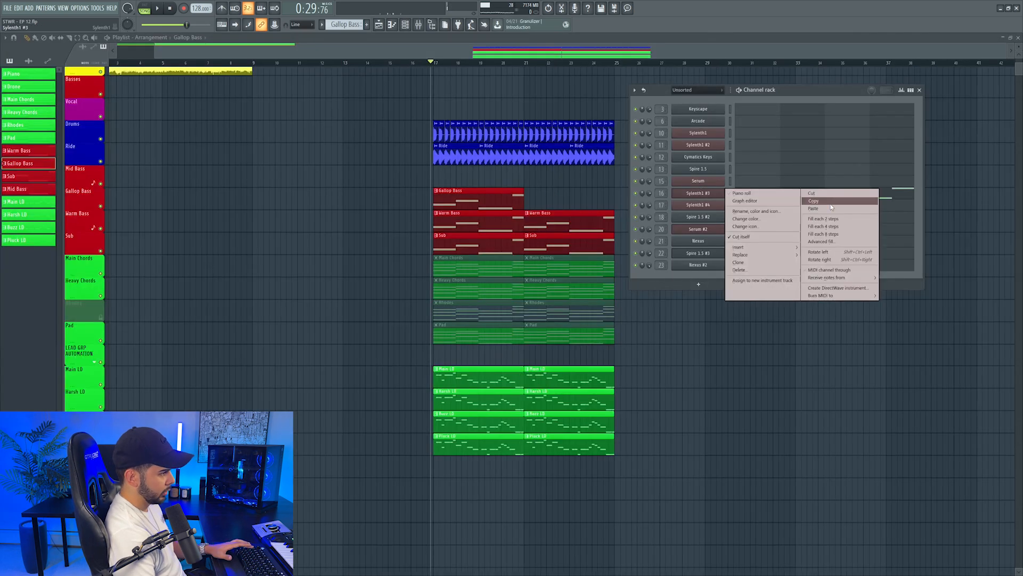
click(696, 197)
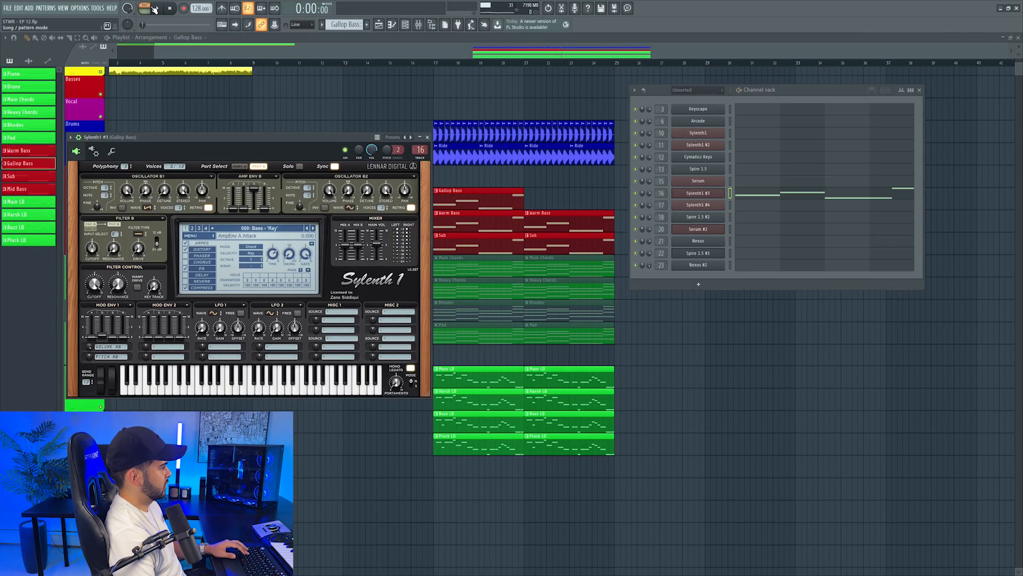
click(419, 25)
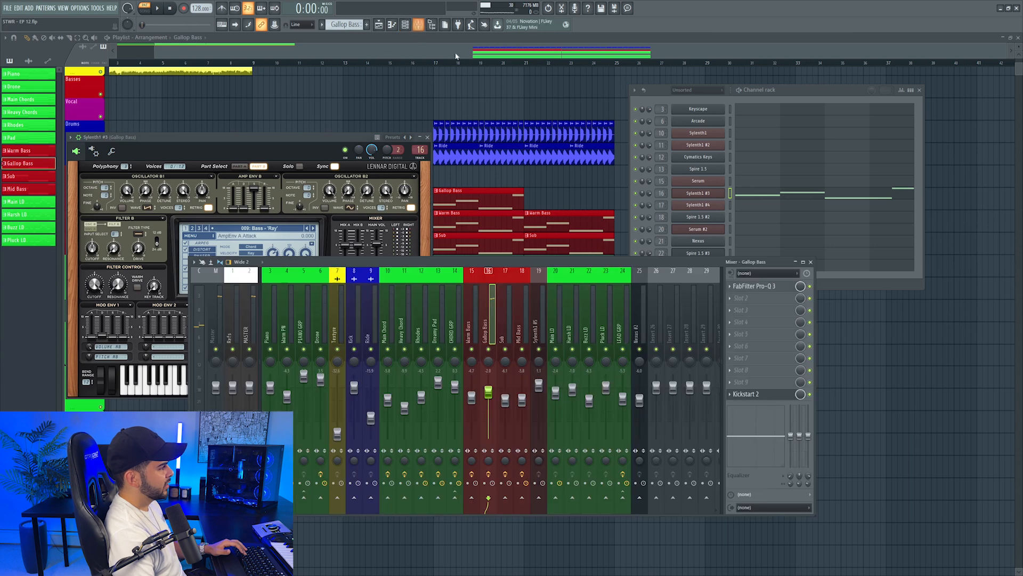
Load iZotope Trash 2 in the Gallop Bass track's slot 2 with the Aggressive preset Broken Amp Jam and reduce its mix
click(756, 299)
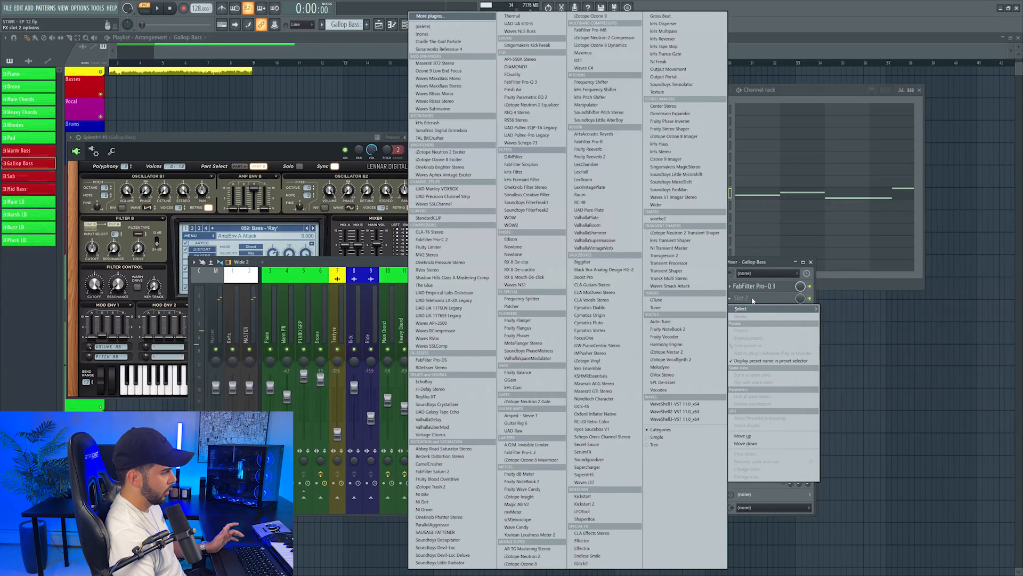
click(438, 486)
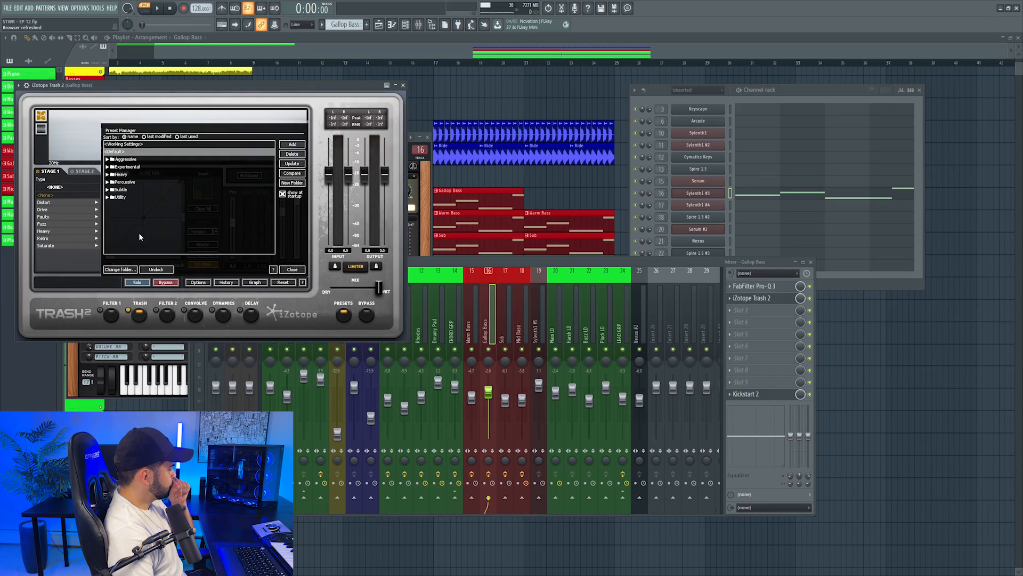
drag(205, 86, 458, 155)
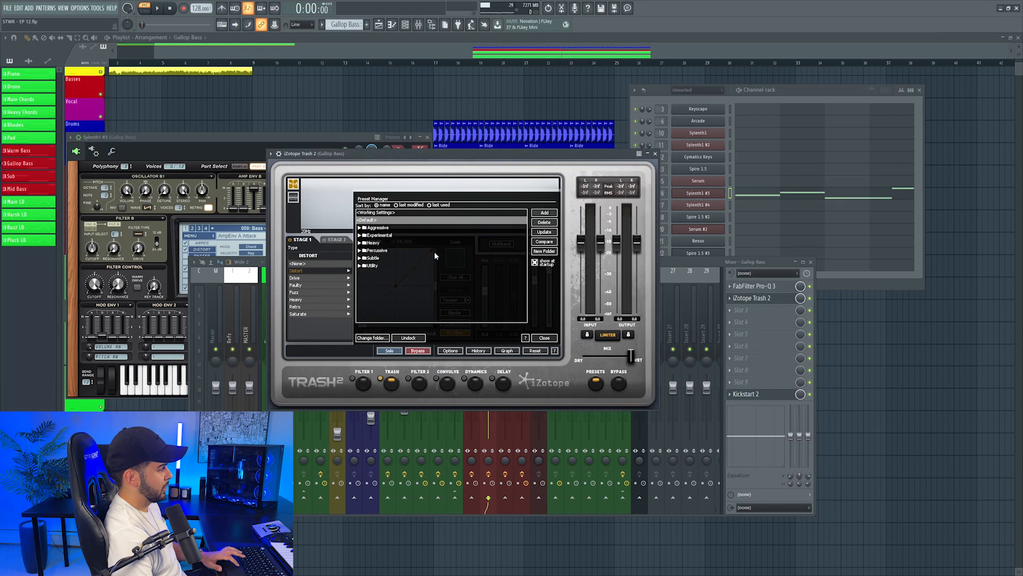
click(359, 228)
click(378, 258)
key(space)
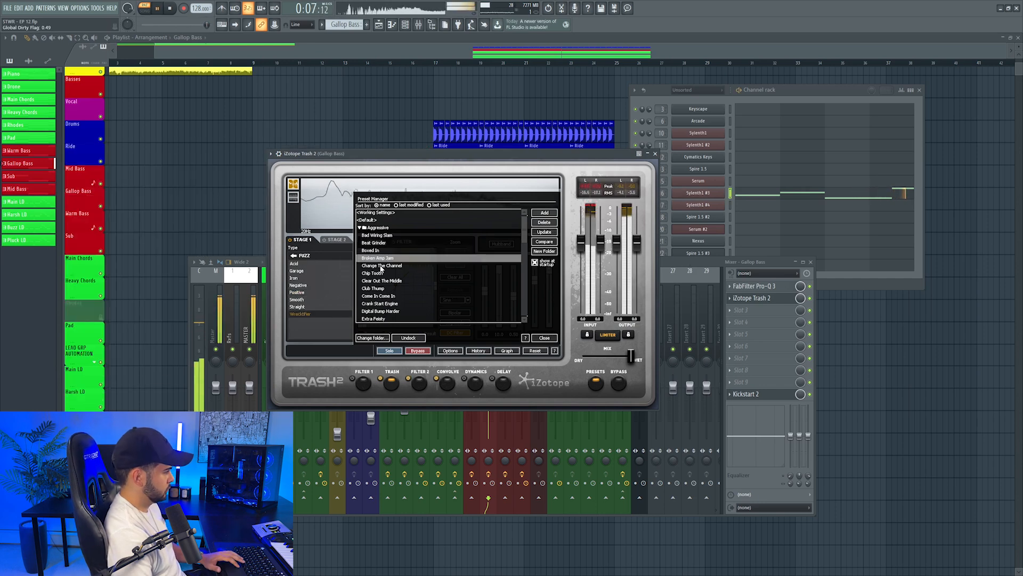
mouse_move(631, 357)
mouse_down()
mouse_move(594, 353)
mouse_move(611, 354)
mouse_up()
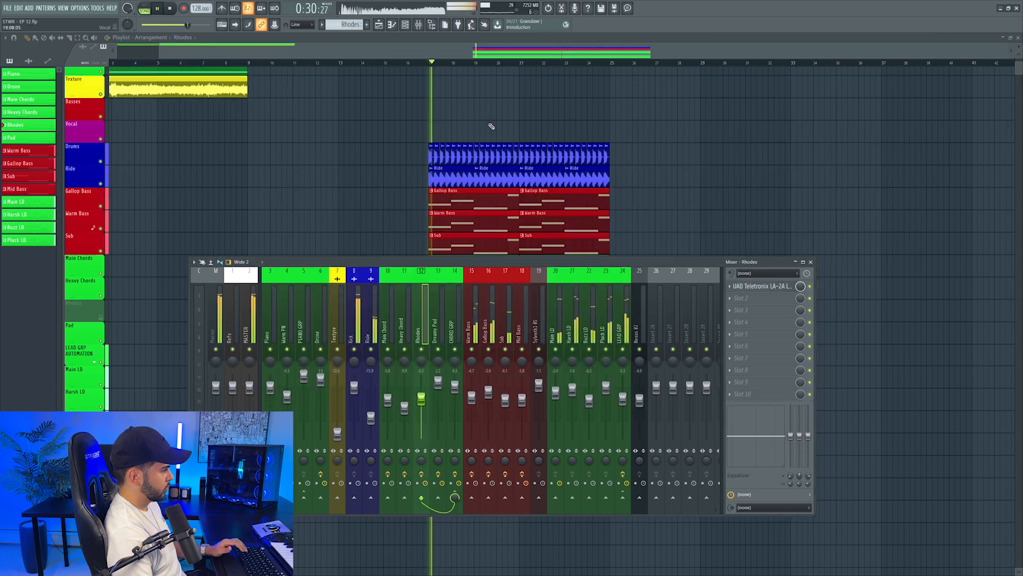
Play the drop from bar 17 to hear the distorted Gallop Bass with the other parts
key(F9)
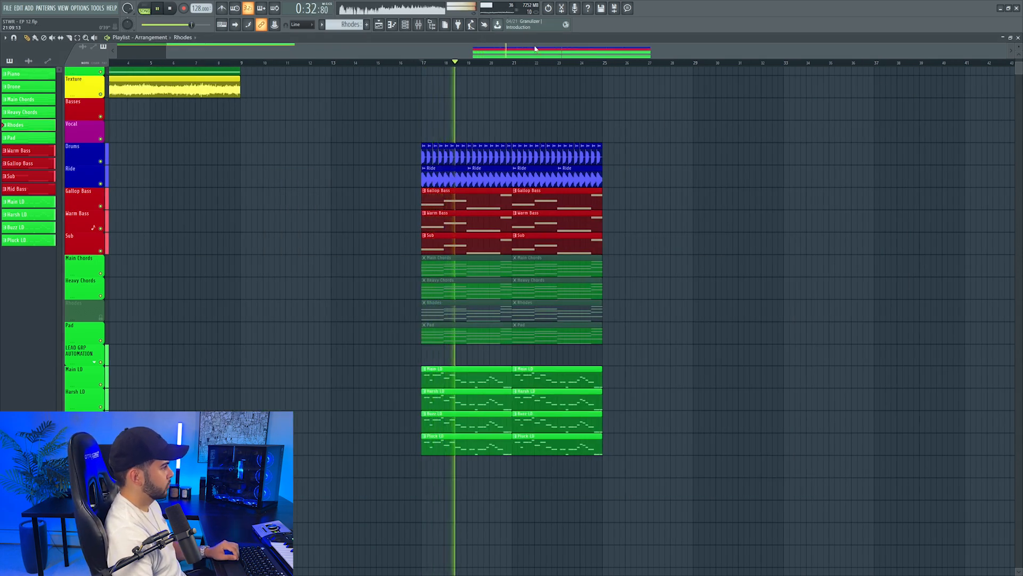
drag(550, 49, 556, 49)
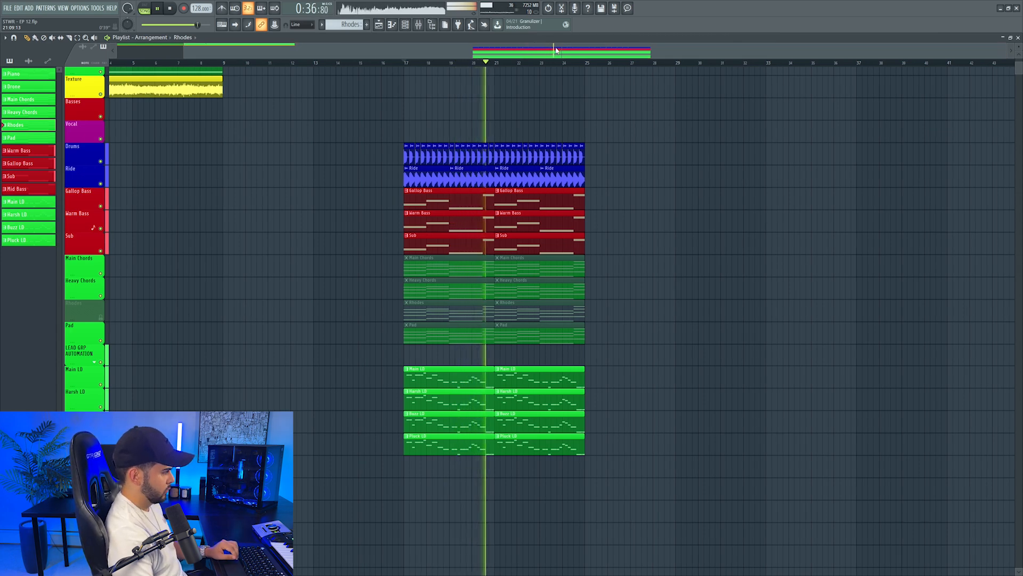
key(space)
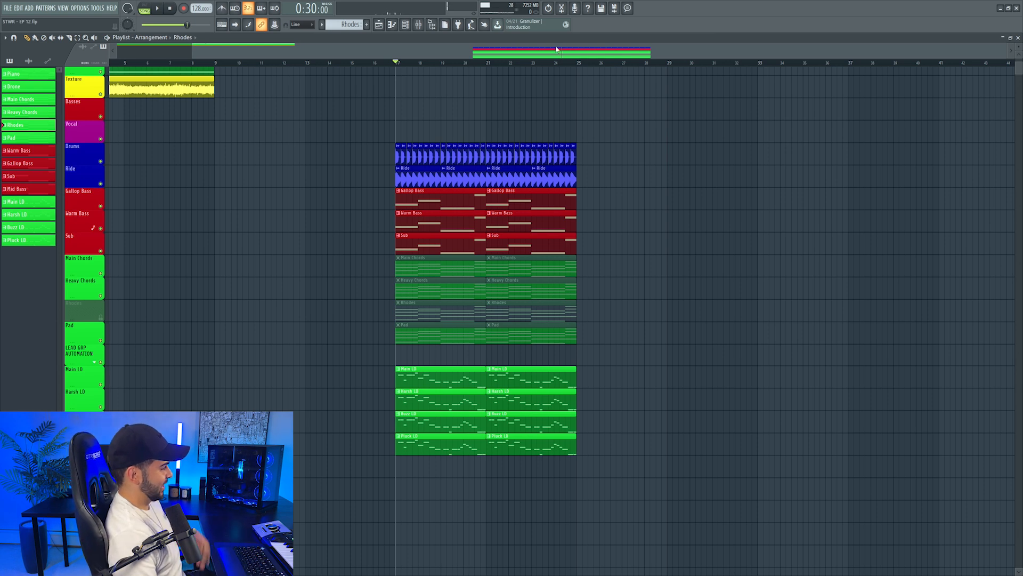
Solo the Main Chords playlist track, unmute its two clips and listen to them
scroll(405, 172, down, 2)
right_click(98, 227)
right_click(100, 229)
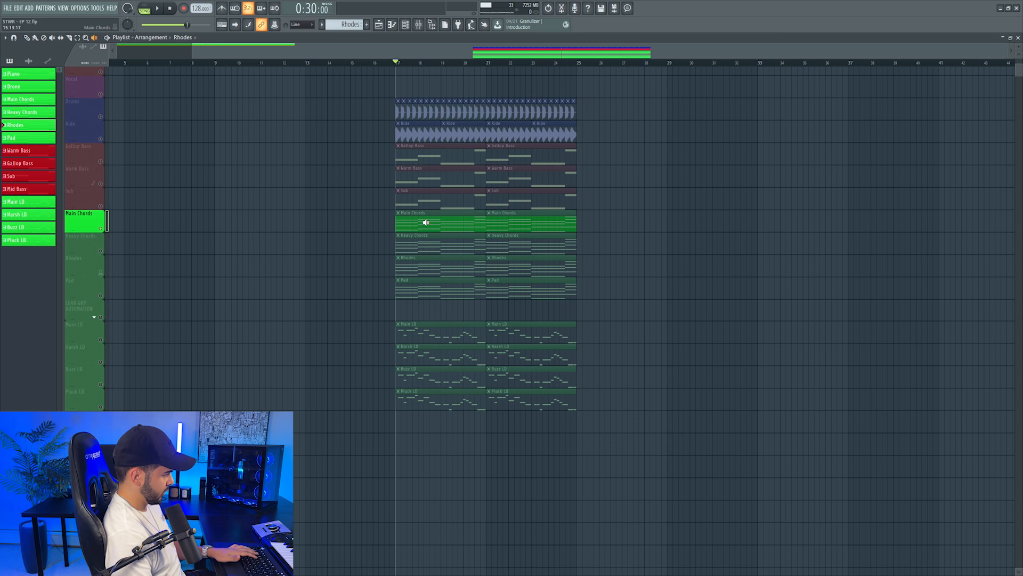
key(space)
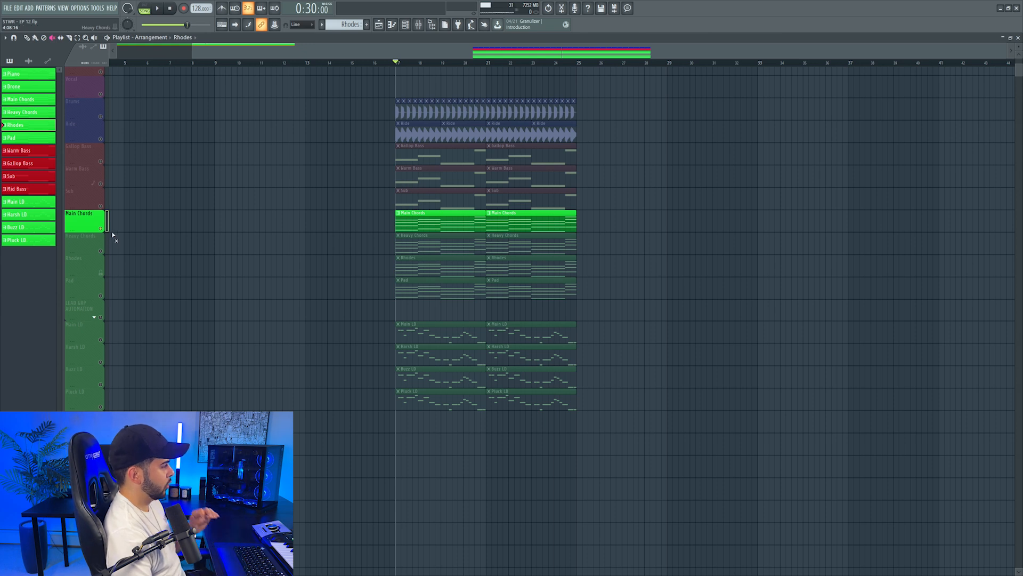
Solo the Rhodes part and swap its Cymatics Keys instrument for Kontakt 6
right_click(101, 273)
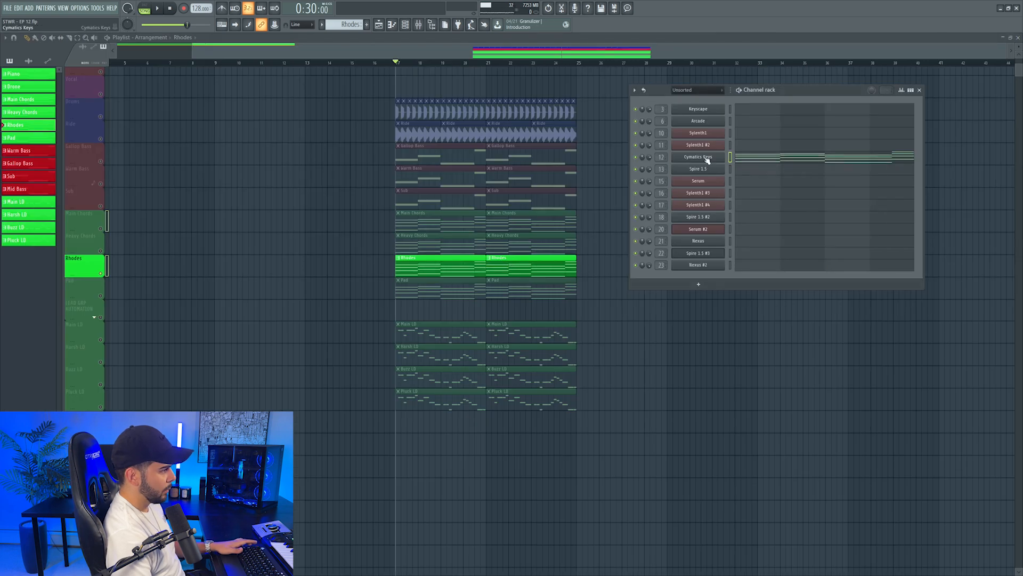
click(706, 158)
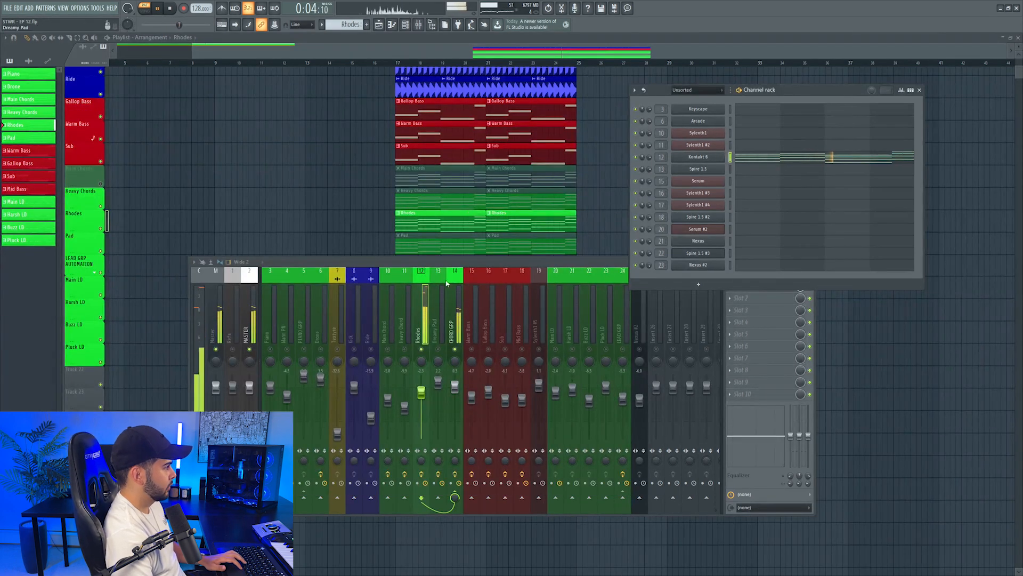
click(441, 353)
Lower the Rhodes mixer level while the drop plays from bar 17
key(space)
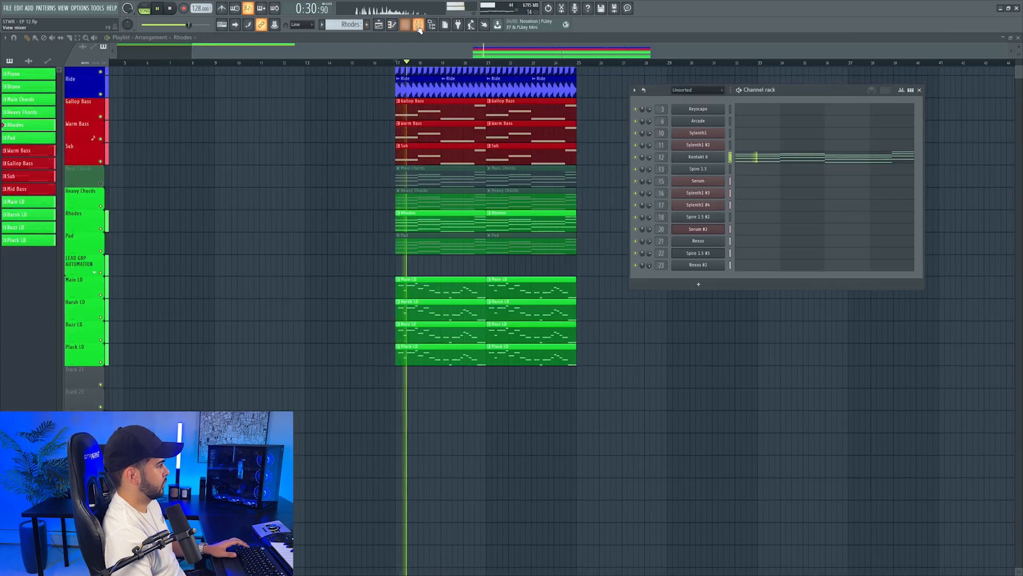
click(419, 26)
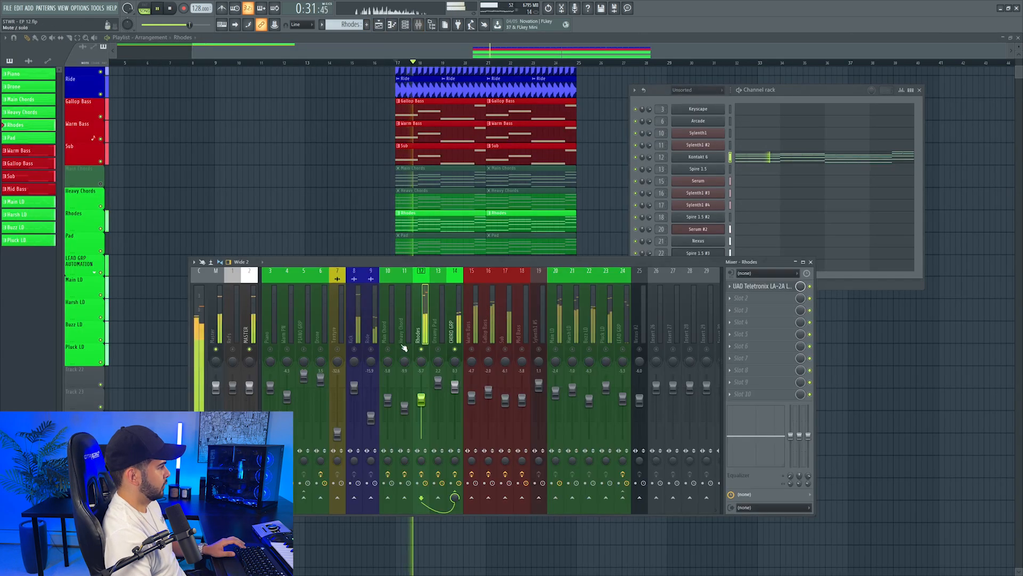
drag(421, 399, 424, 406)
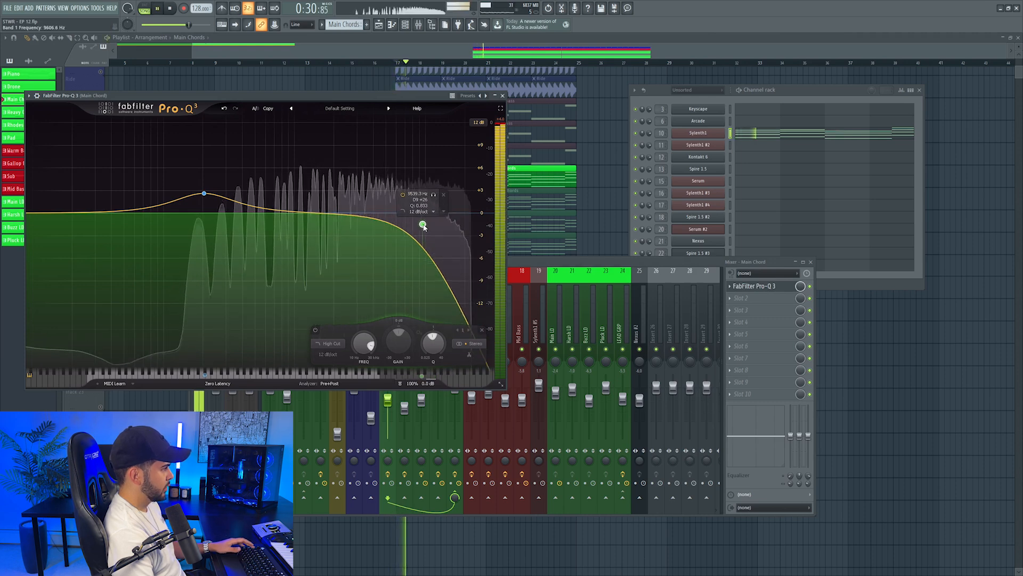
Raise the Main Chord EQ's high cut to about 15.4 kHz and add a wide, gentle dip in the highs
drag(419, 224, 450, 227)
drag(389, 218, 394, 228)
click(396, 238)
scroll(385, 224, down, 3)
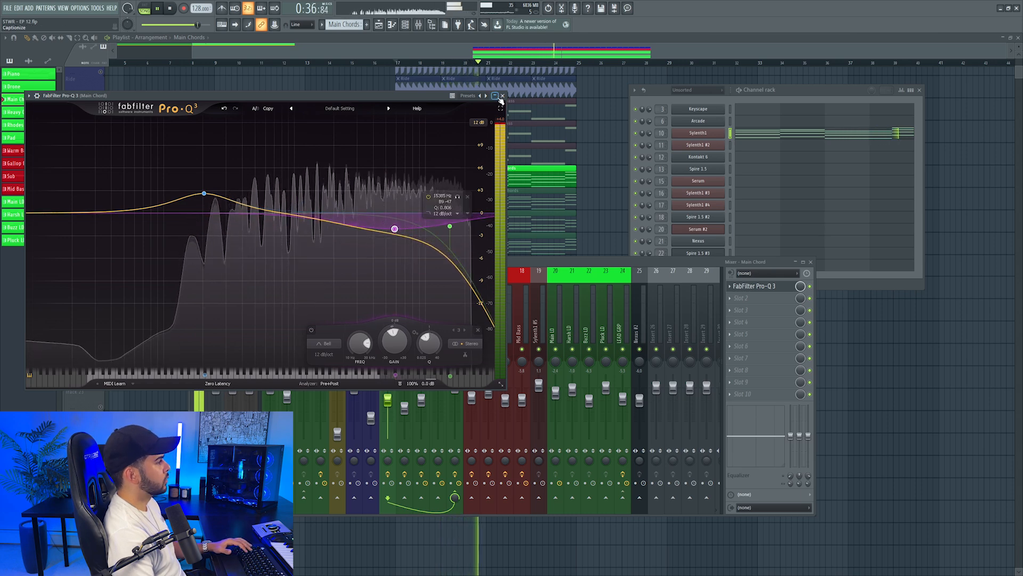
click(501, 95)
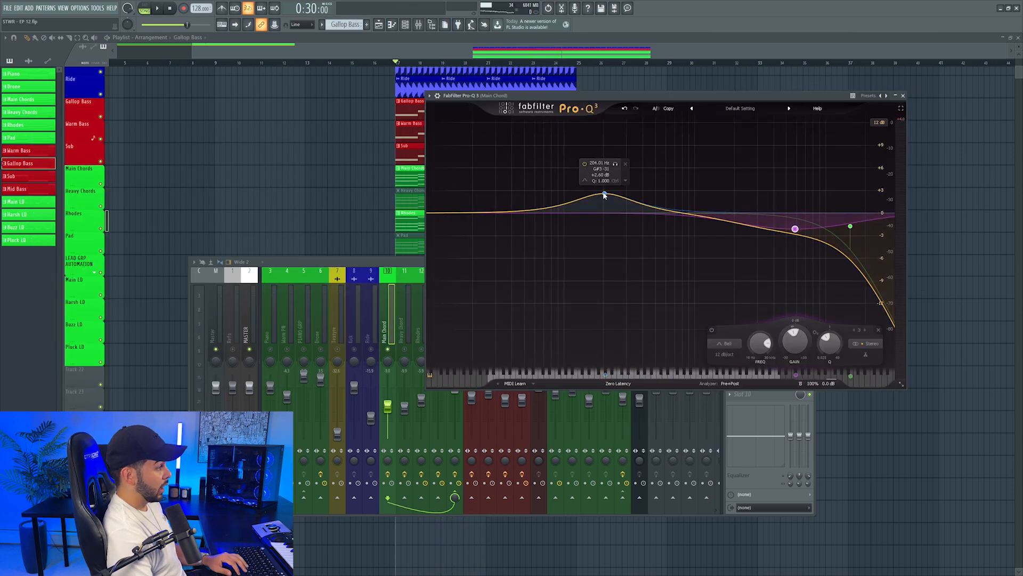
Replace the Main Chord EQ's 204 Hz boost with a 12 dB/oct low cut at about 170 Hz
right_click(605, 194)
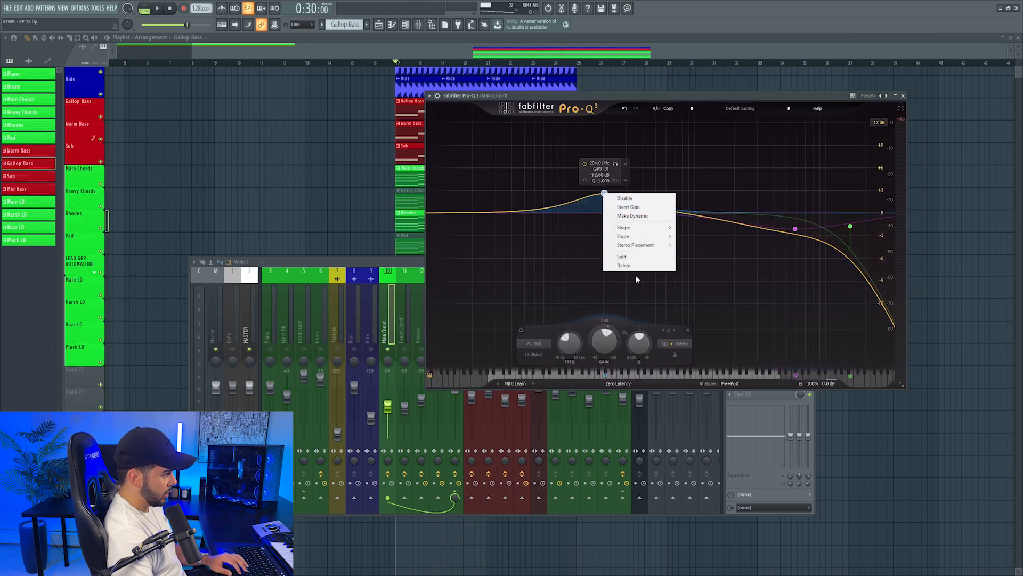
click(623, 266)
double_click(593, 221)
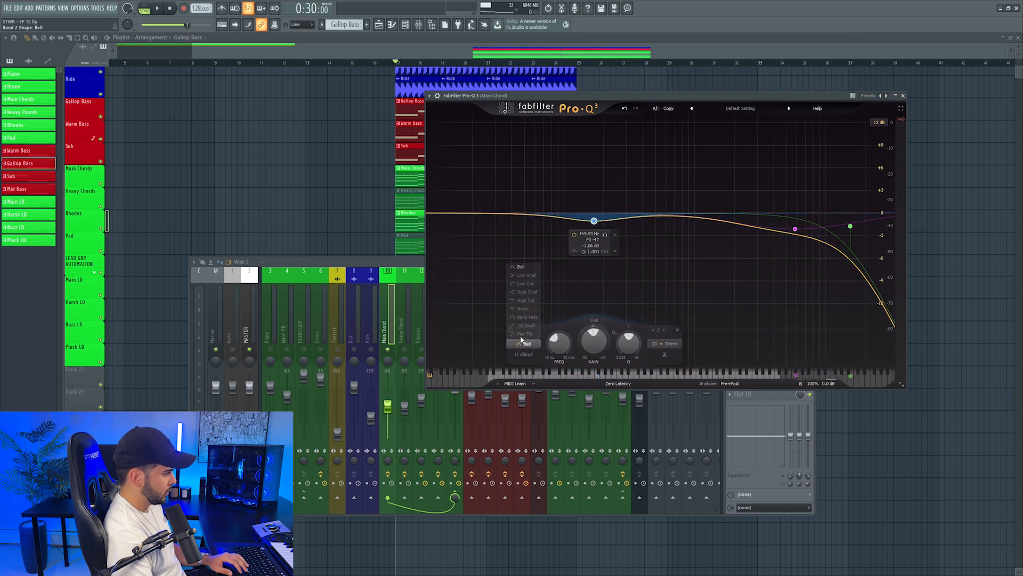
click(520, 283)
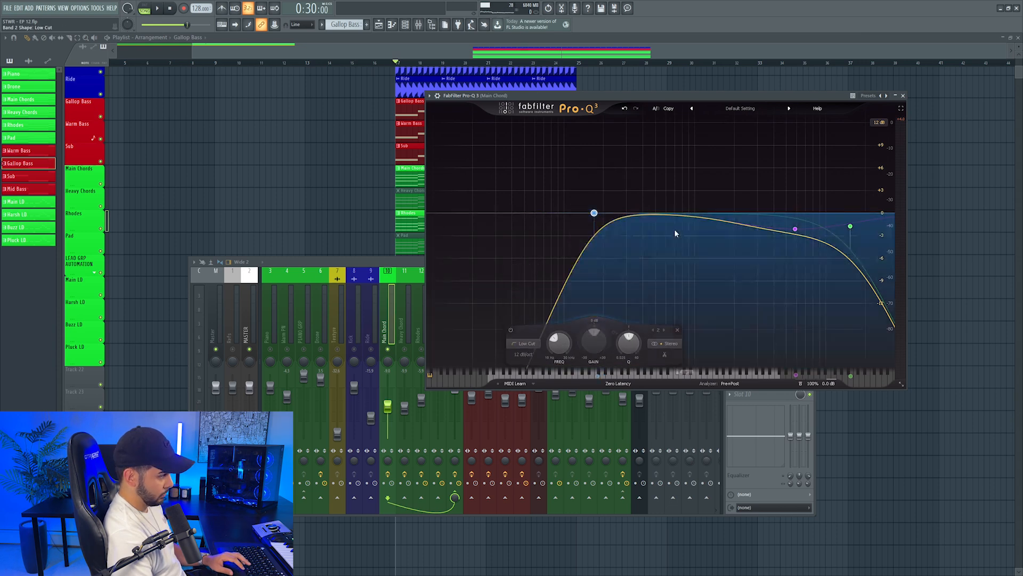
Solo the Main Chord mixer track during playback and move its low cut to about 213 Hz
click(384, 341)
right_click(388, 350)
click(594, 214)
key(space)
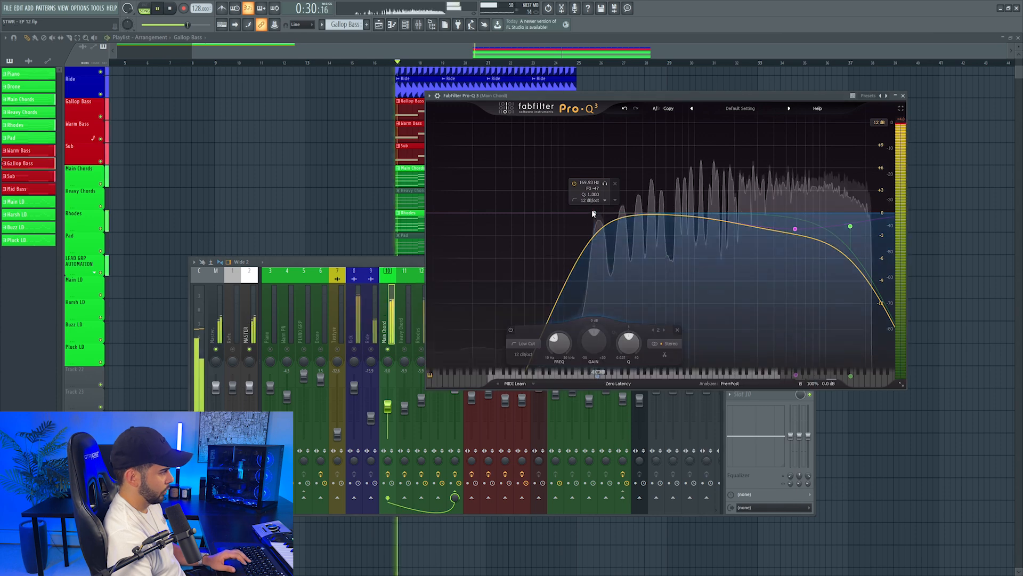
drag(606, 184, 620, 184)
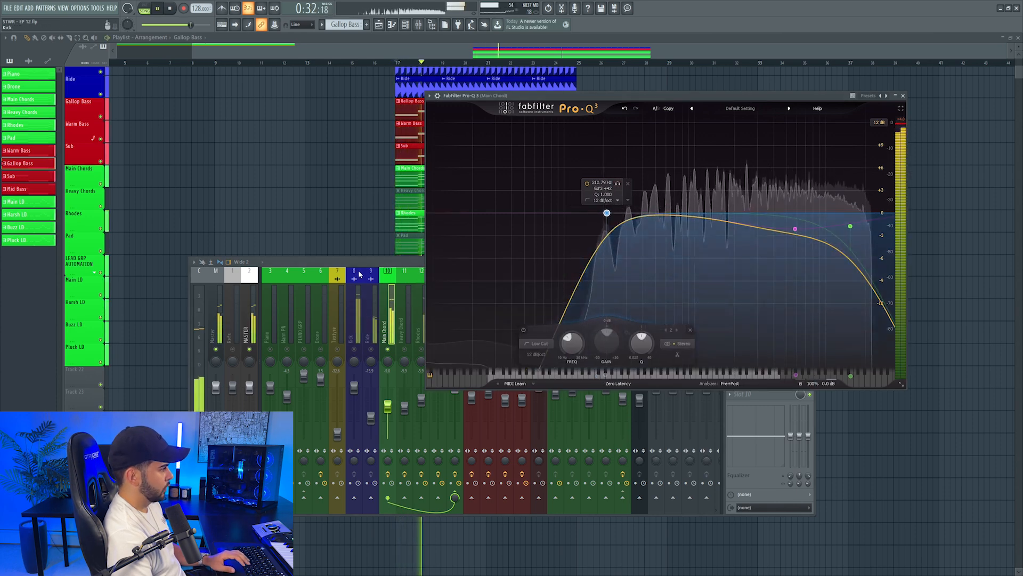
Unsolo the Main Chord track, close its EQ and set its level to about -8.5 dB in the full drop
right_click(387, 350)
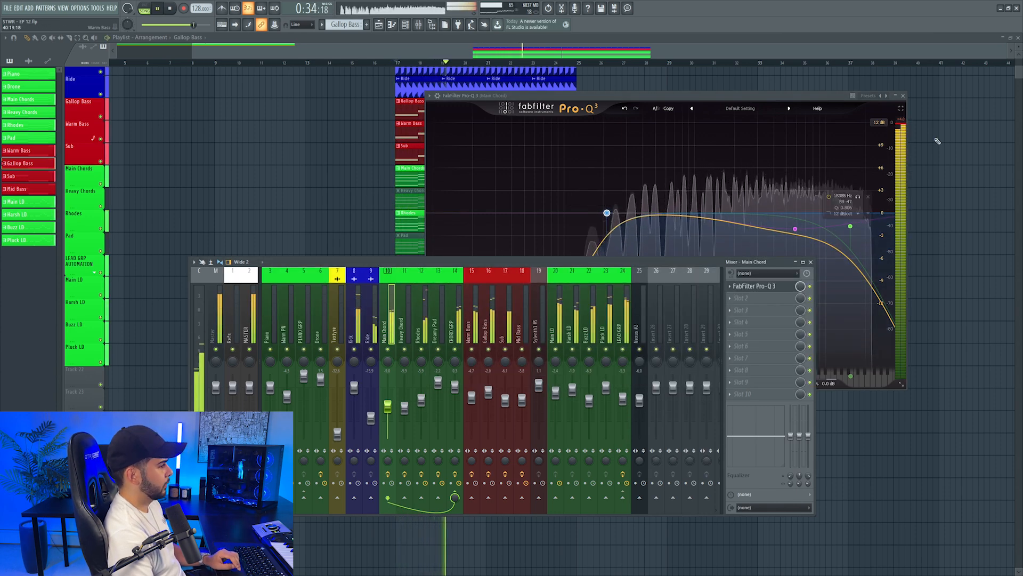
click(903, 96)
drag(388, 408, 388, 406)
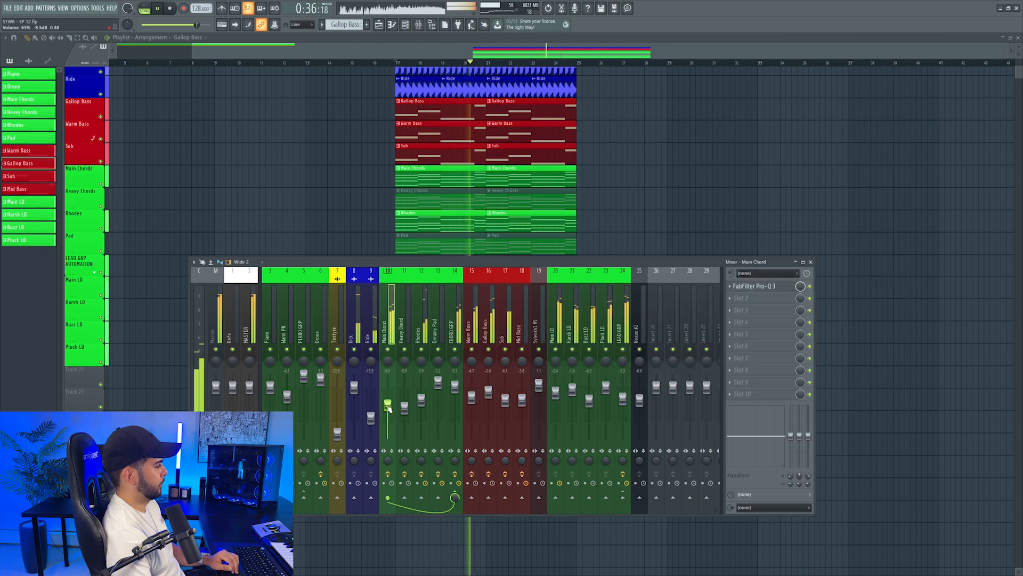
key(F9)
scroll(362, 177, up, 3)
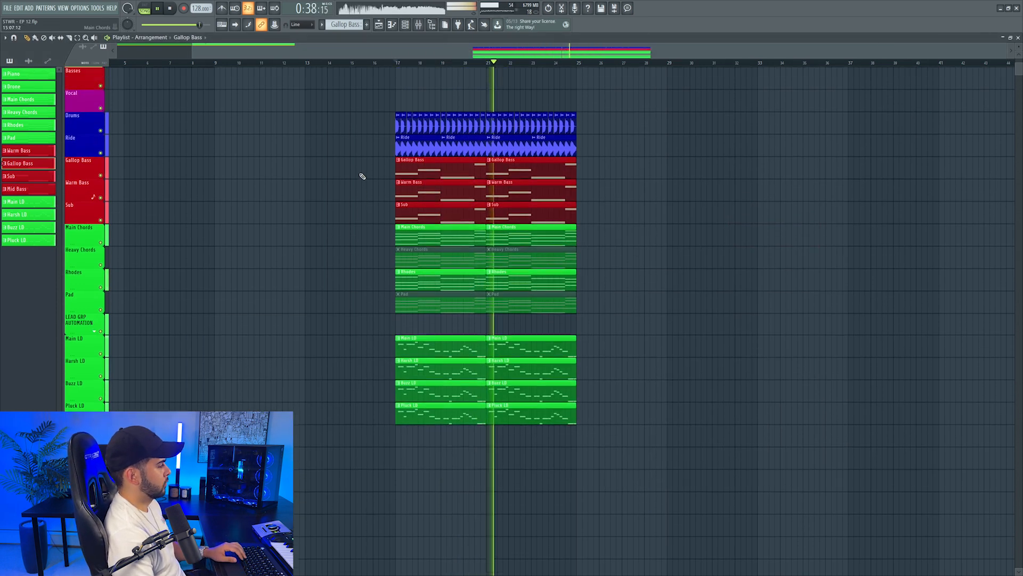
ctrl+click(101, 184)
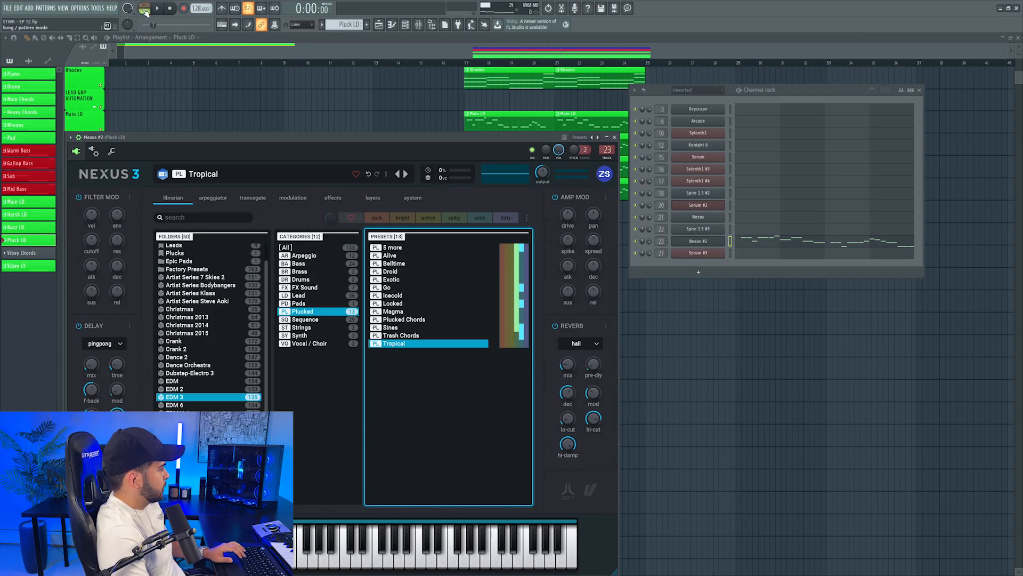
Play the Pluck LD pattern and switch its Nexus sound to the Exotic pluck preset
click(762, 242)
scroll(763, 242, up, 3)
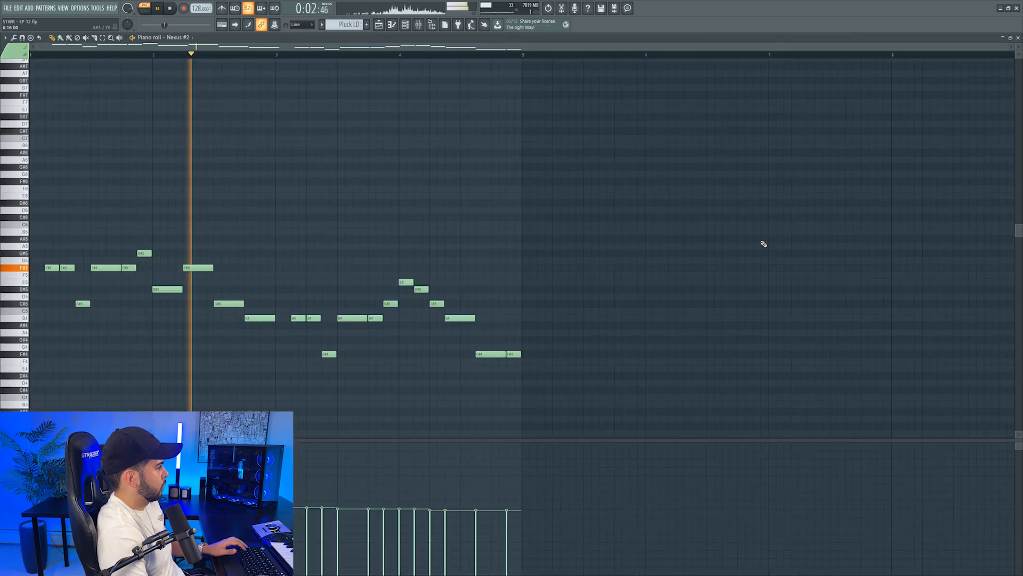
key(Escape)
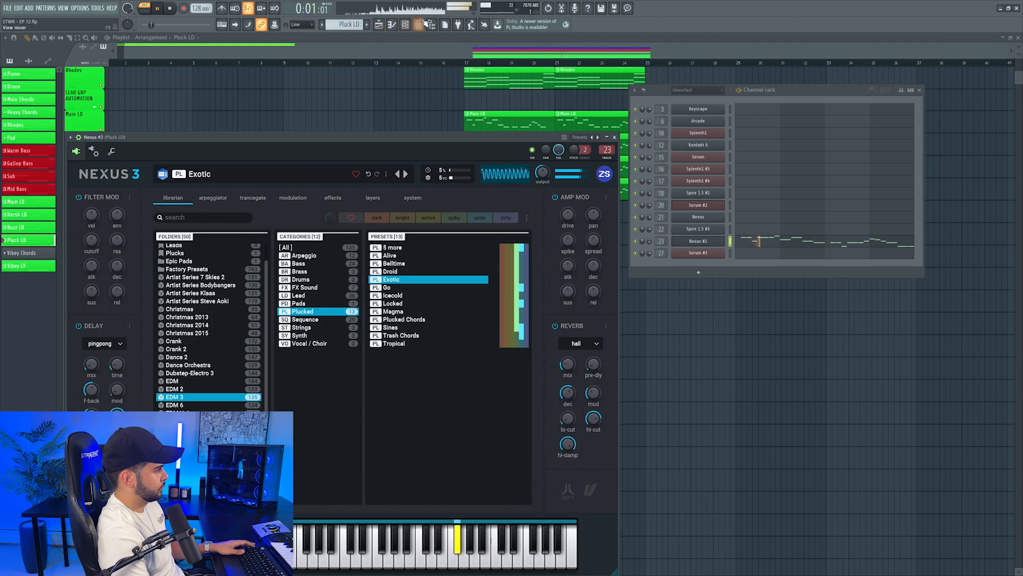
Add Noveltech Character to the LEAD GRP mixer track and adjust its output while the drop plays from bar 17
click(422, 24)
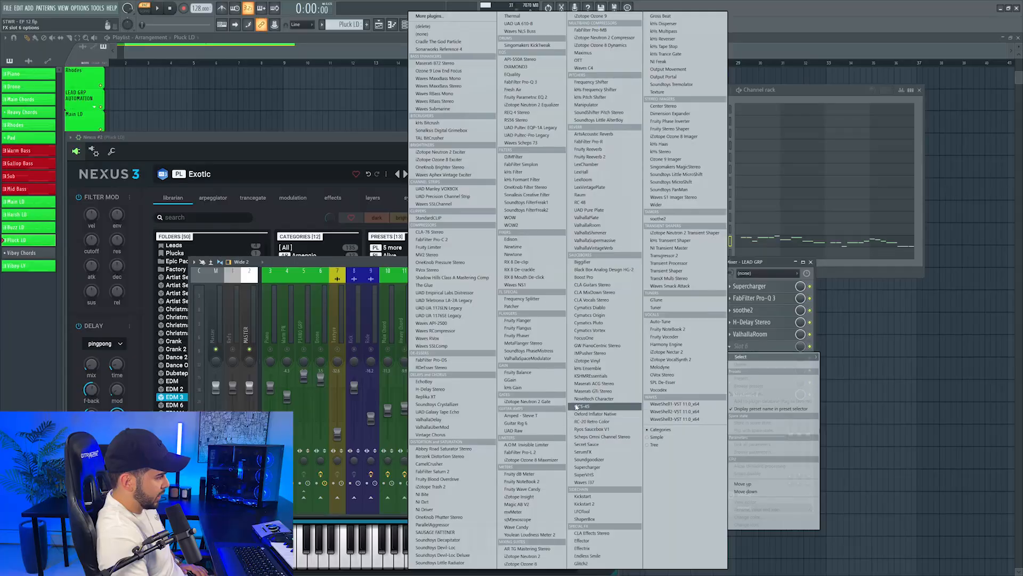
click(582, 400)
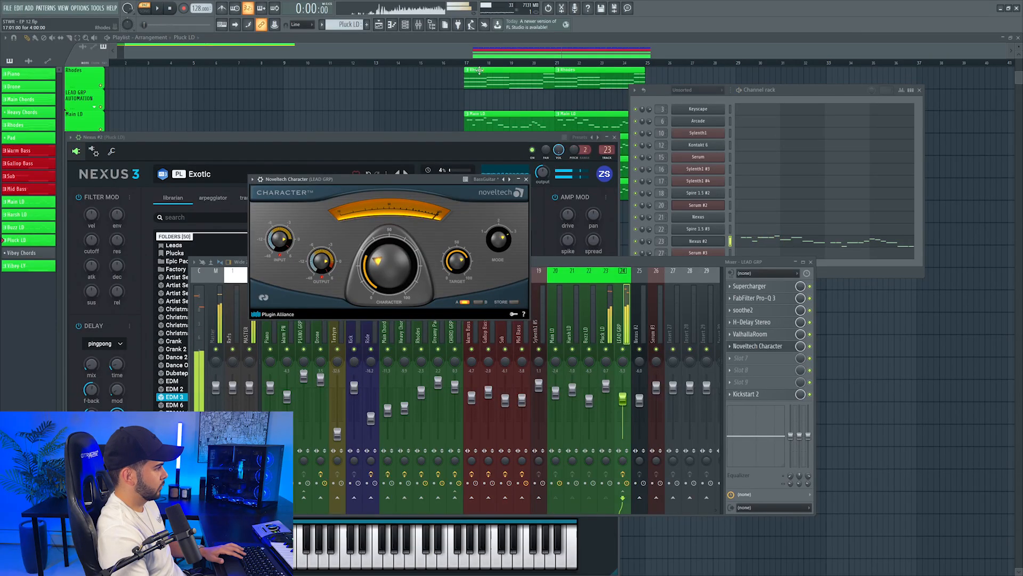
click(463, 62)
key(space)
click(418, 24)
click(749, 347)
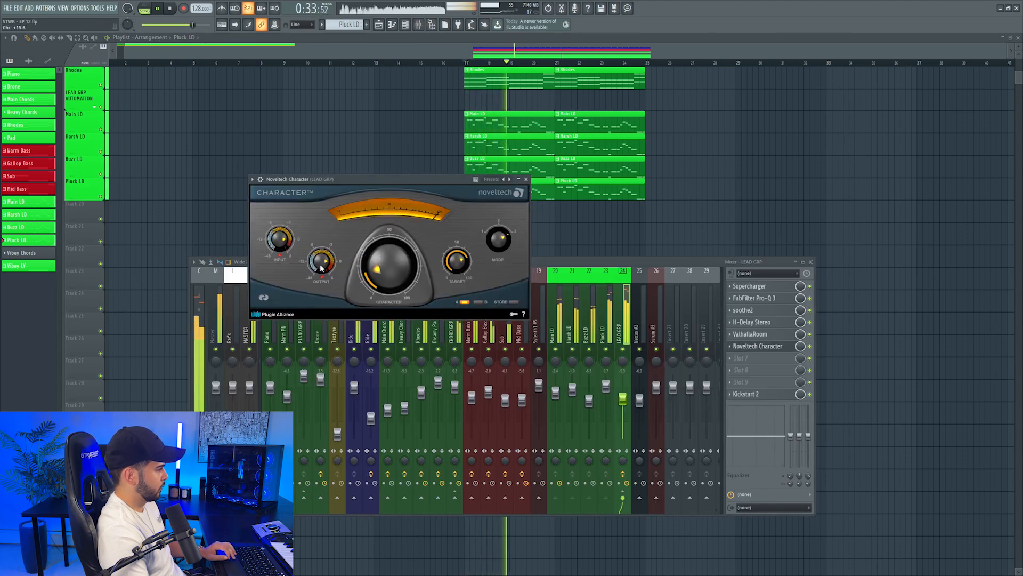
drag(320, 268, 319, 275)
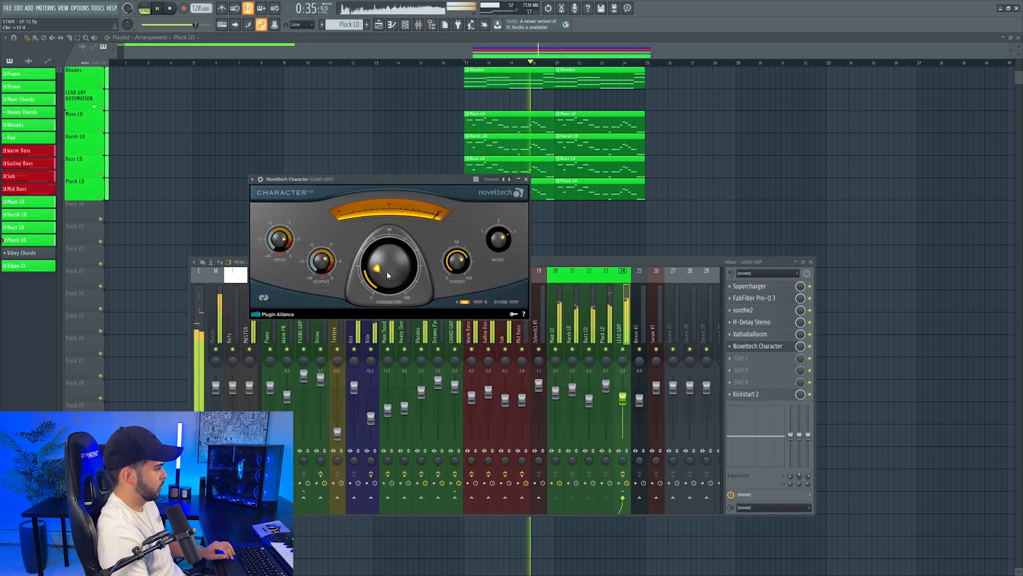
click(526, 179)
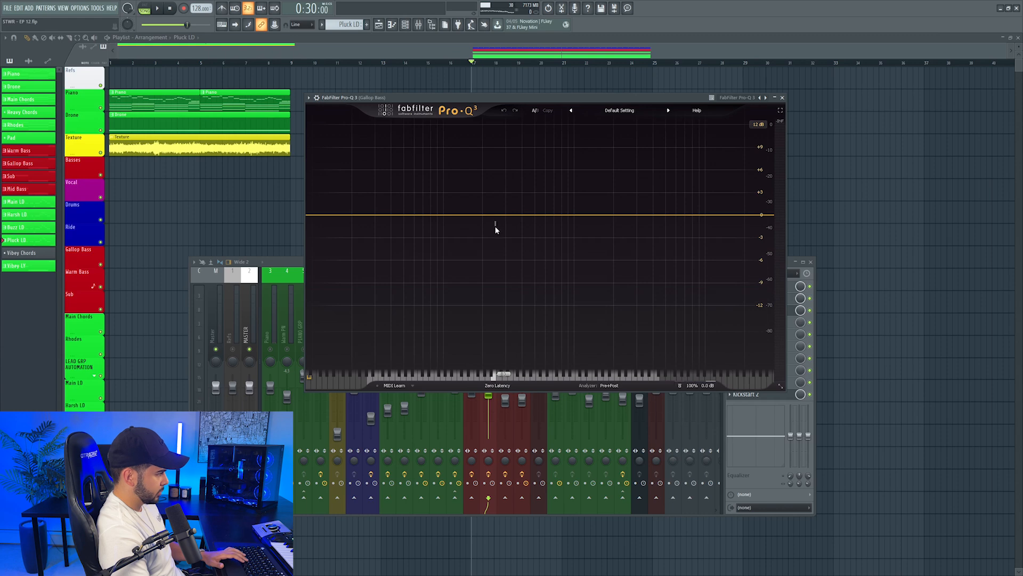
Cut the Gallop Bass low mids by about 3 dB with a wide Pro-Q 3 bell while the drop plays
double_click(495, 229)
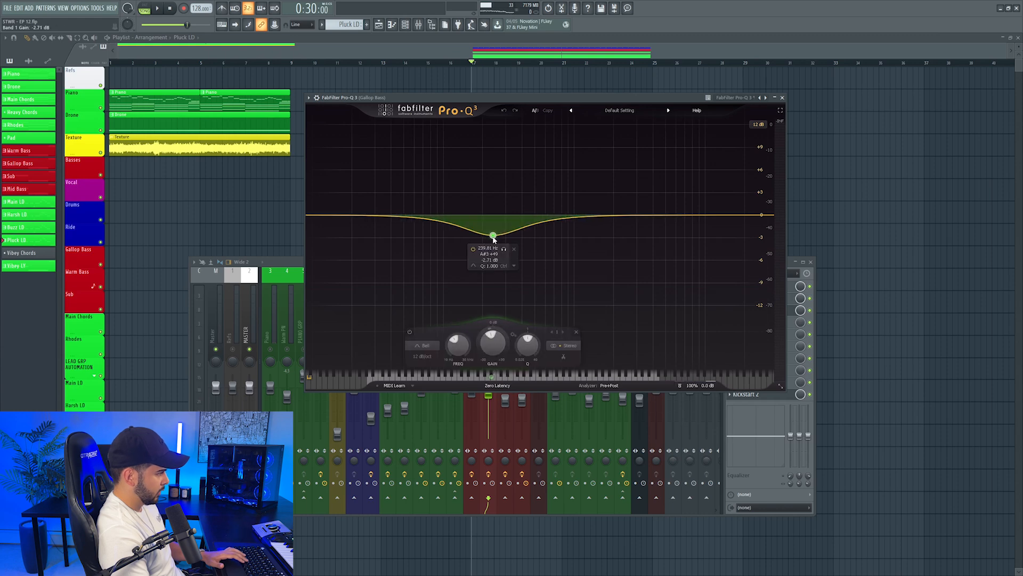
key(space)
mouse_move(522, 254)
mouse_down()
mouse_move(493, 252)
mouse_move(526, 251)
mouse_up()
key(F9)
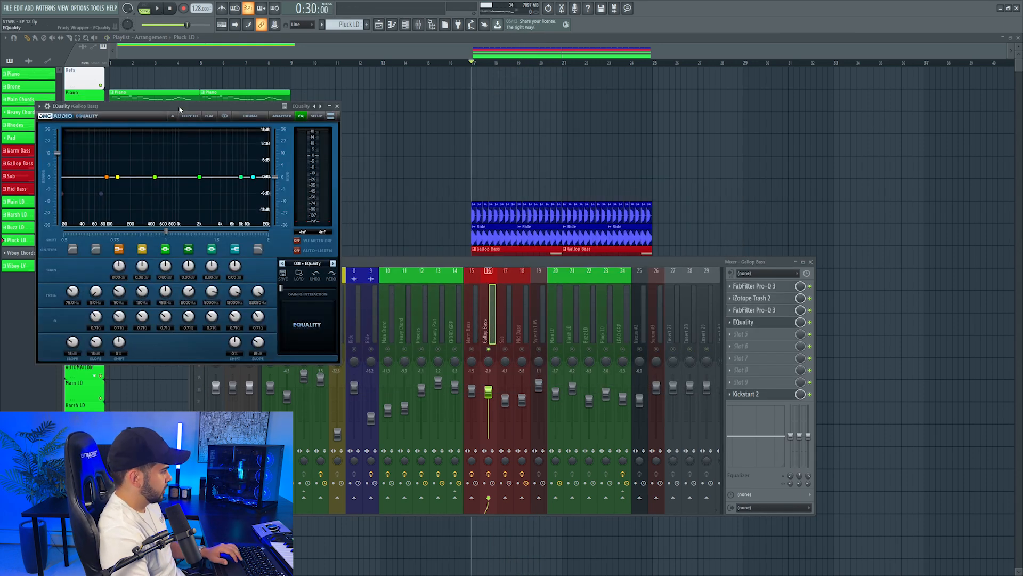
Boost the Gallop Bass around 1 kHz with the middle band of EQuality during playback
drag(179, 108, 526, 154)
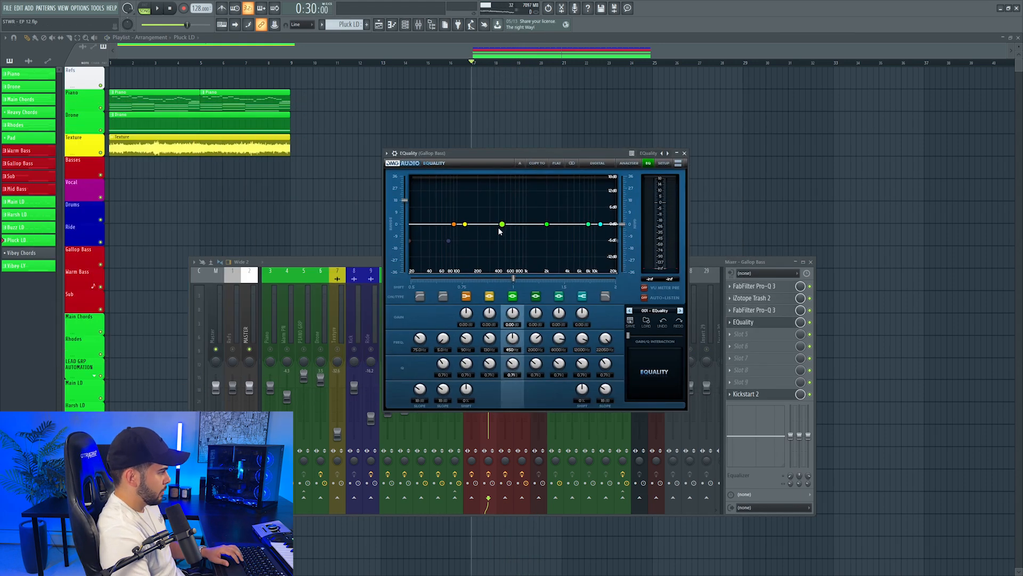
key(space)
drag(501, 224, 529, 199)
click(707, 264)
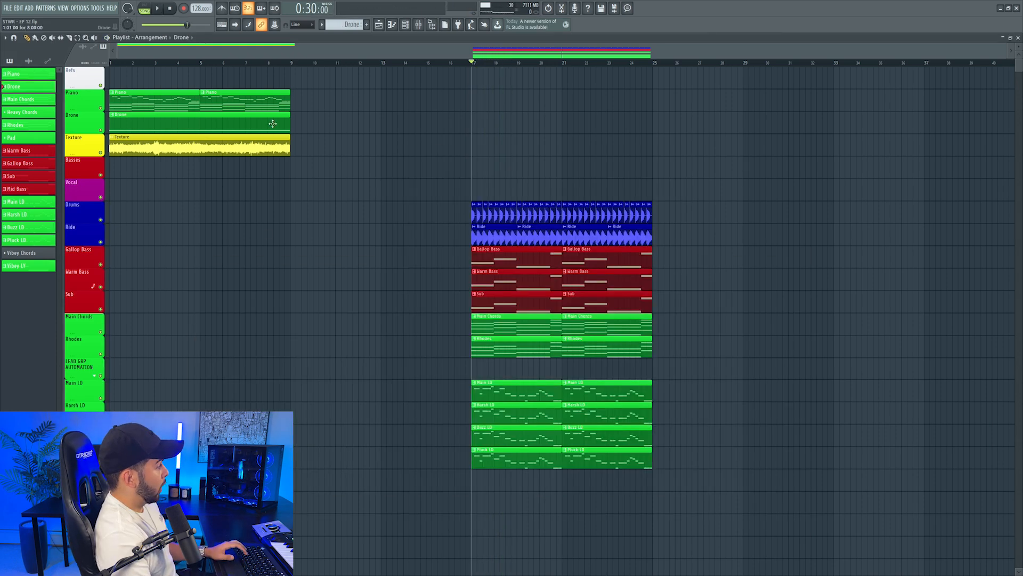
Copy the Drone clip to bar 17 and raise the Drone mixer level slightly while the drop plays
drag(460, 136, 481, 127)
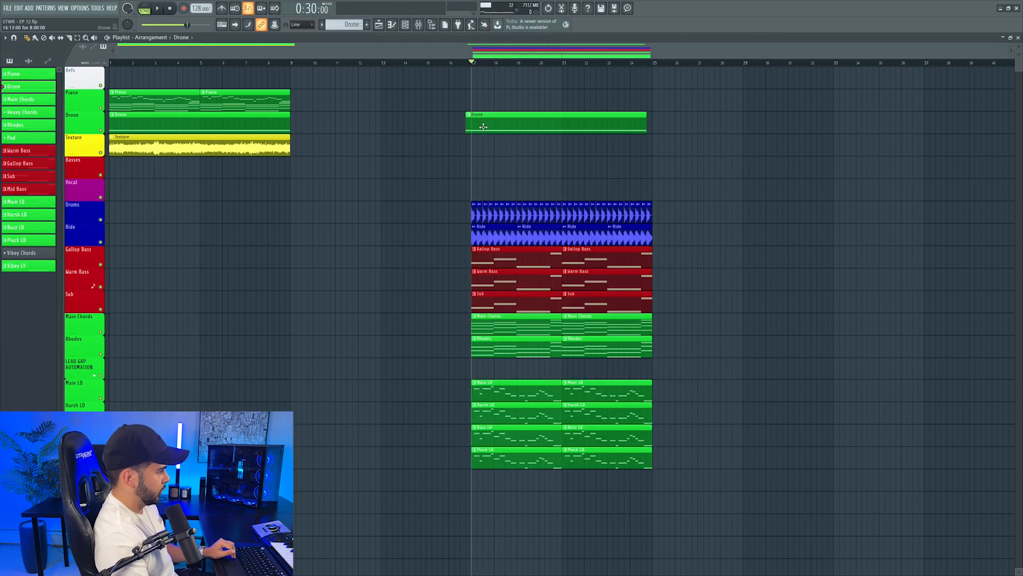
click(419, 24)
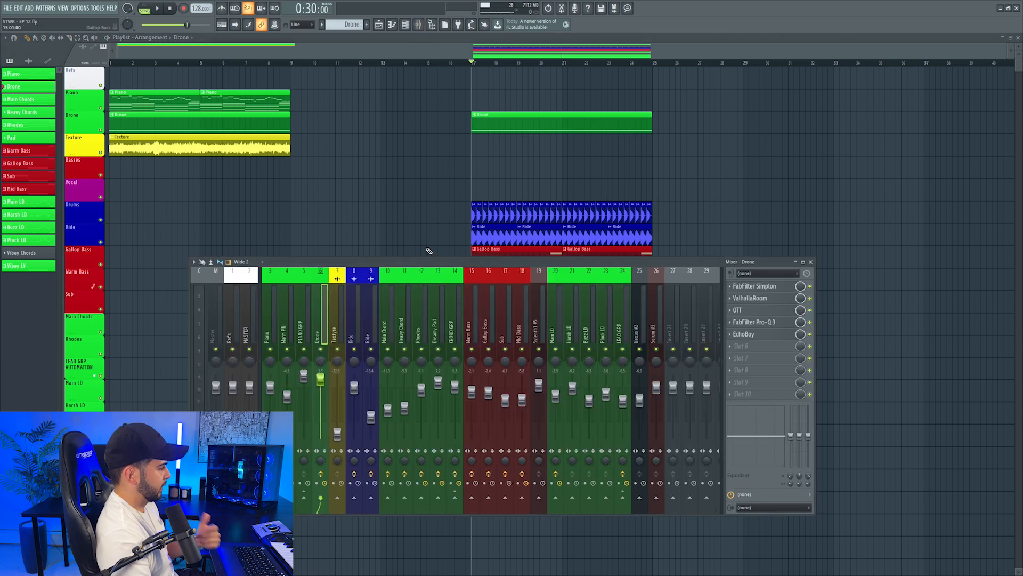
key(space)
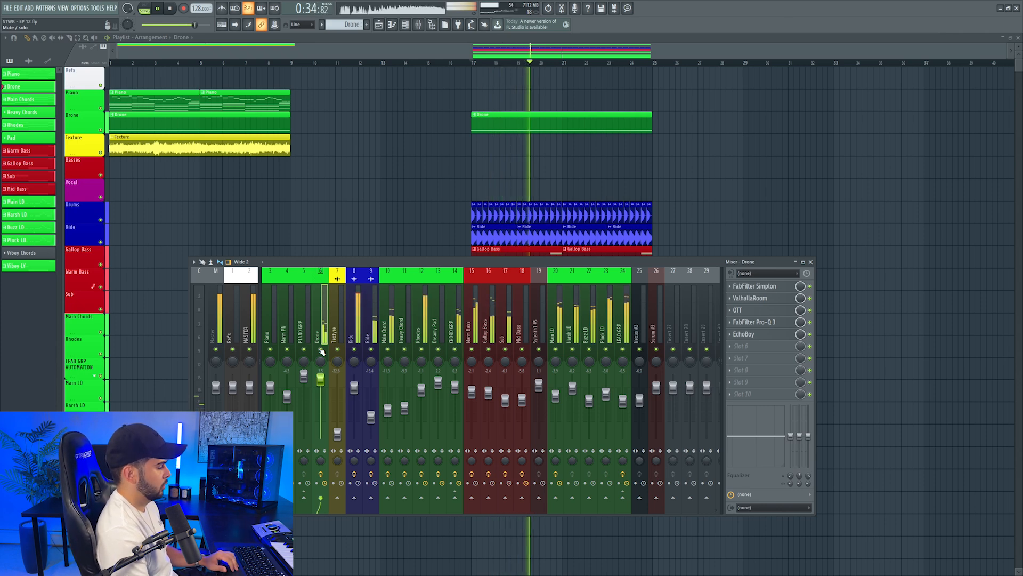
drag(323, 381, 326, 376)
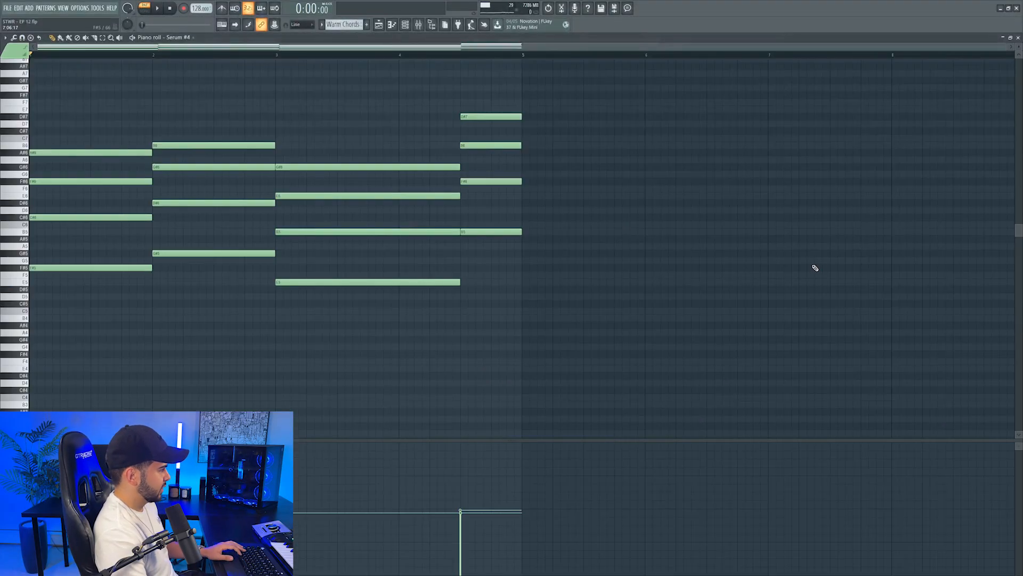
Lower the Warm Chords notes by two octaves and add Kickstart 2 to the Serum's mixer track 28
key(space)
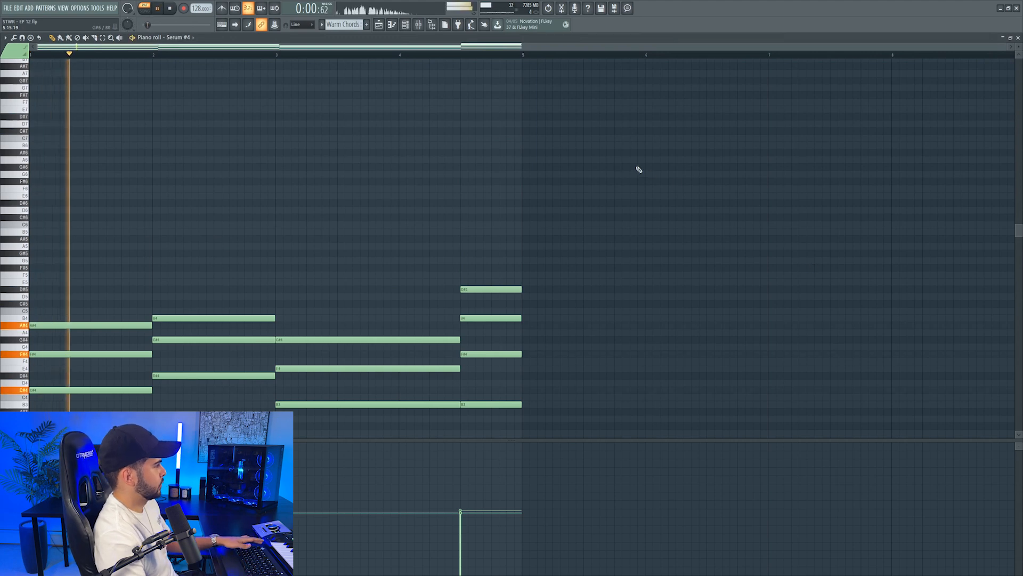
key(F7)
double_click(369, 103)
click(743, 286)
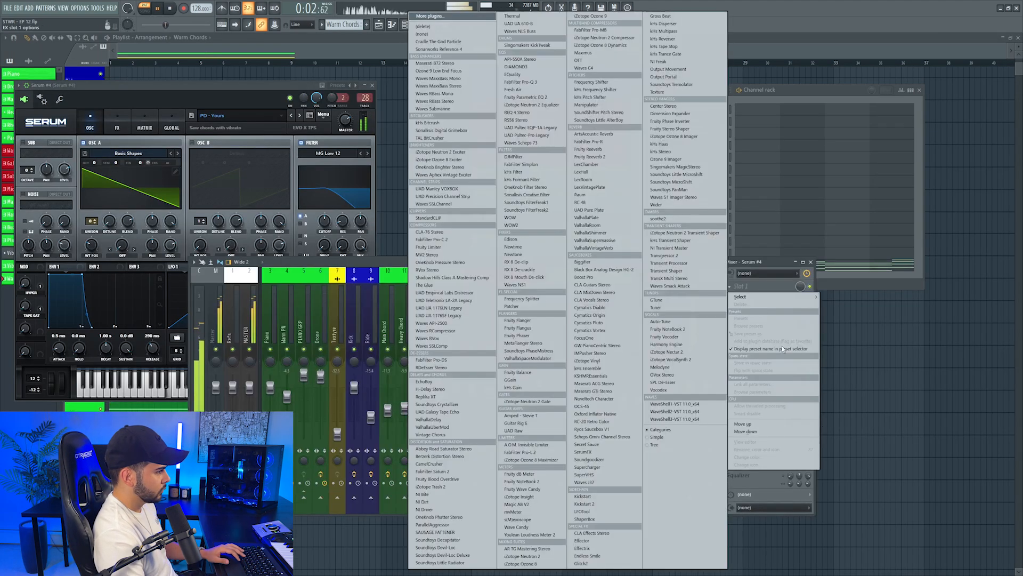
click(585, 504)
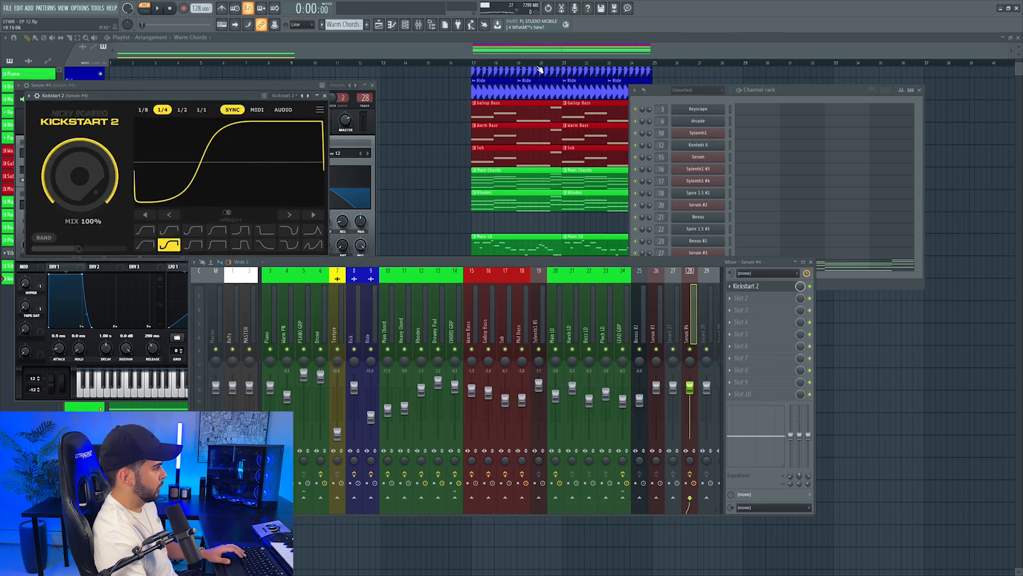
Place the Warm Chords clips from bar 17 to 25 below Pluck LD and give the playlist track their name and green color
key(F12)
drag(506, 343, 512, 342)
key(l)
key(space)
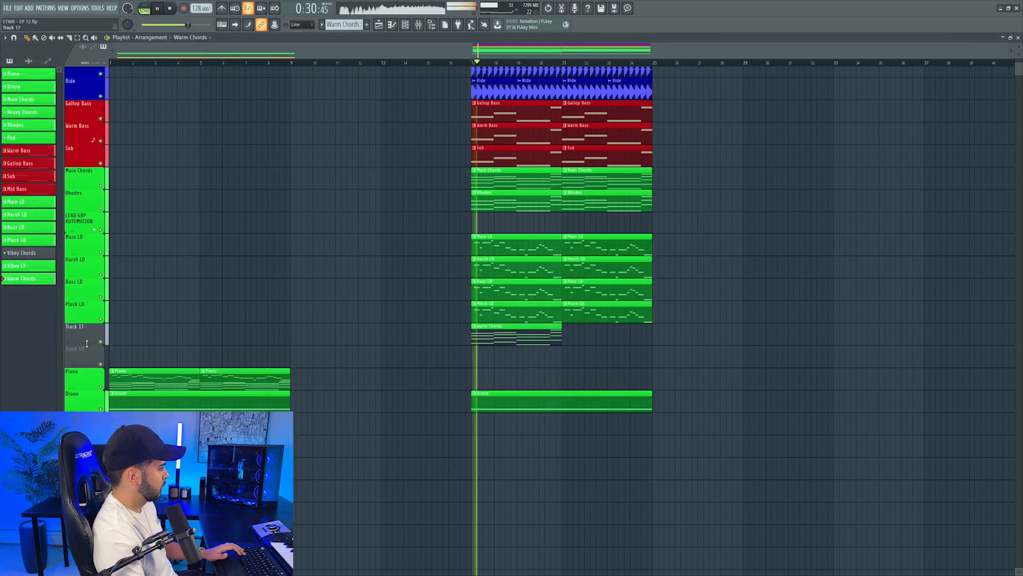
right_click(87, 327)
click(107, 352)
Lower the Warm Chords mixer level in the full drop and compare the mix with the track muted
key(F9)
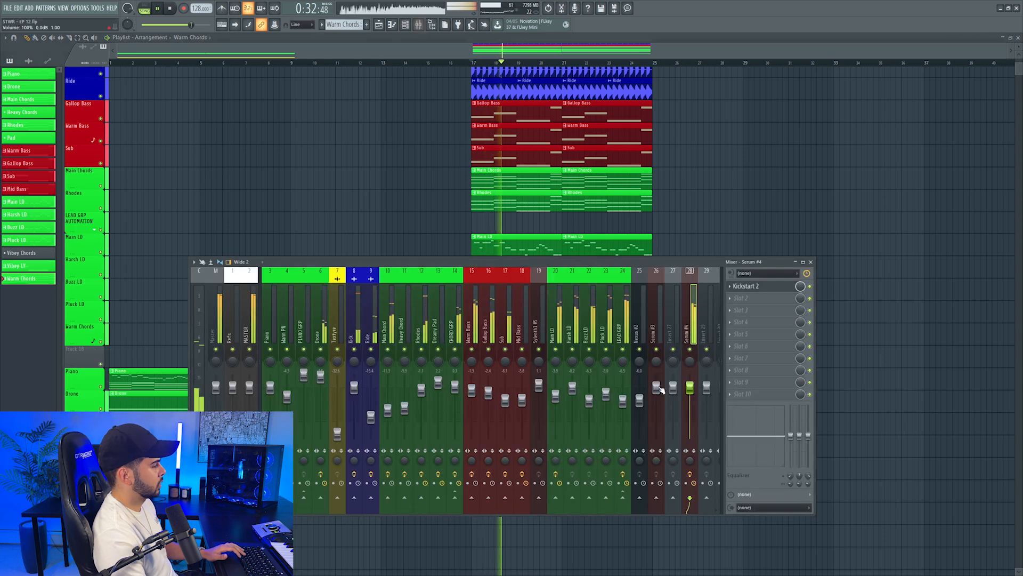
drag(694, 400, 694, 401)
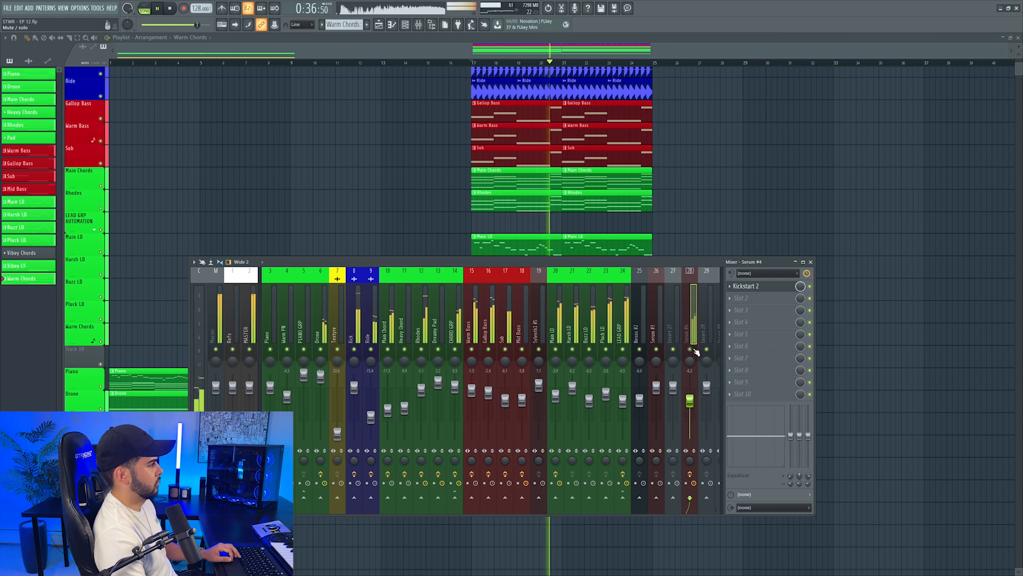
key(space)
key(F9)
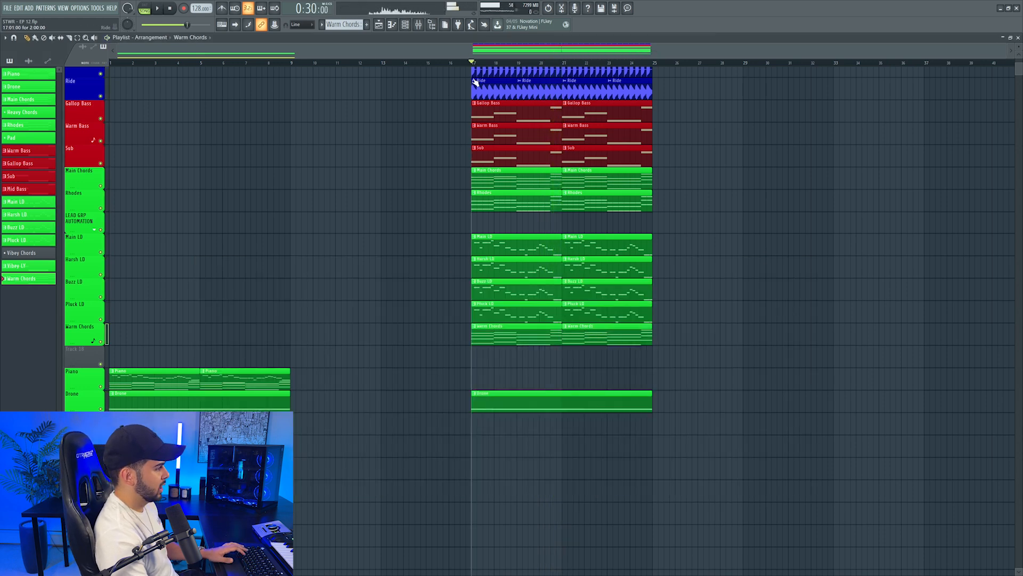
Revoice the Warm Chords by raising one inner note of each chord an octave
key(F7)
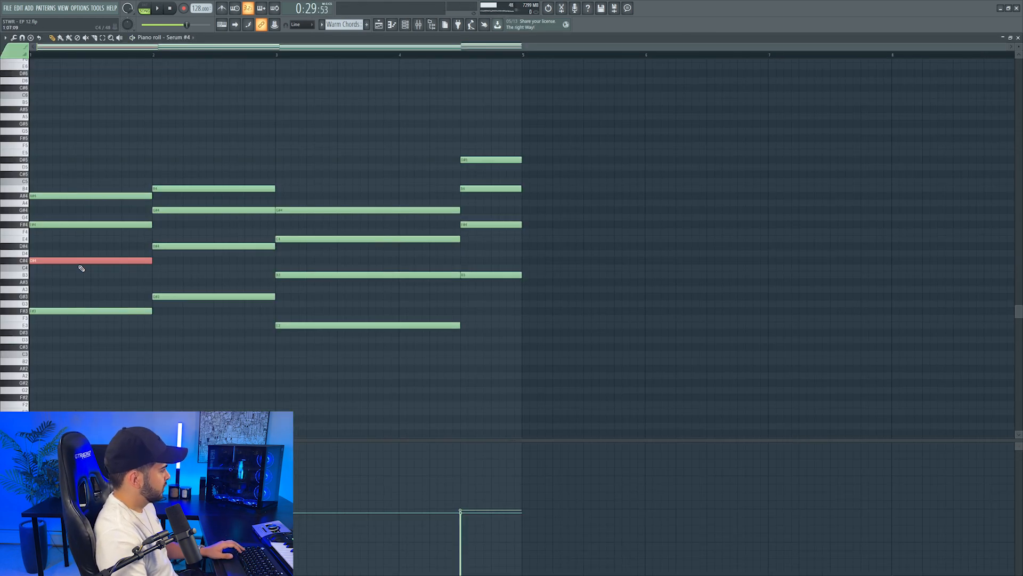
drag(304, 229, 379, 258)
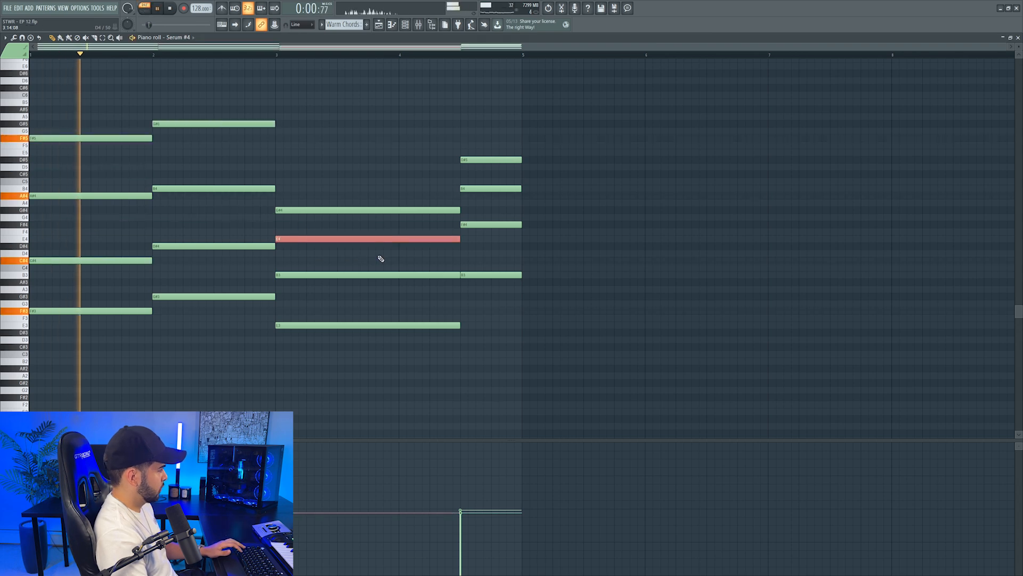
key(ctrl+Up)
drag(467, 179, 543, 207)
key(ctrl+Up)
Audition the Warm Chords mixer track soloed and within the full drop, toggling its mute
key(F7)
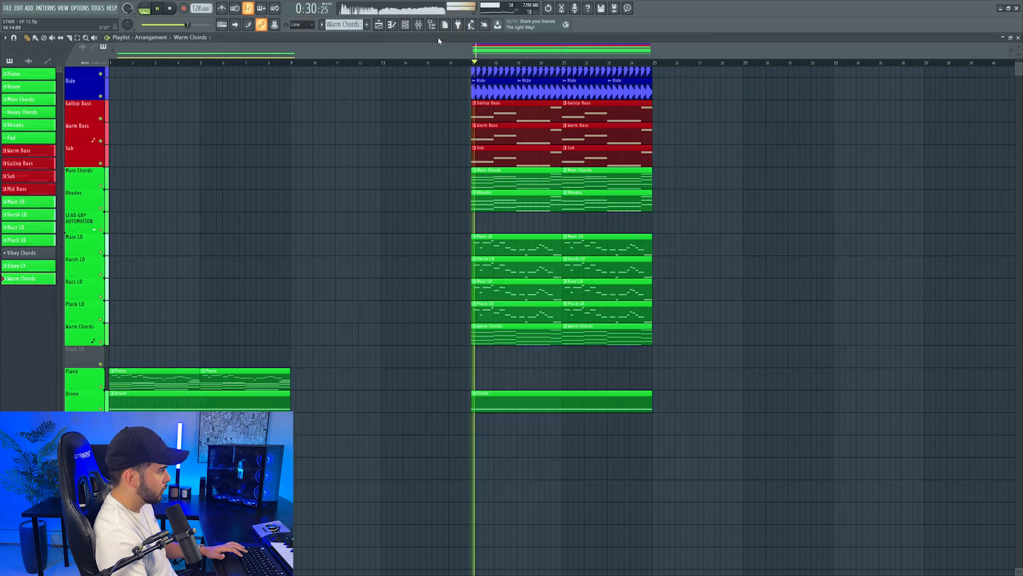
key(F9)
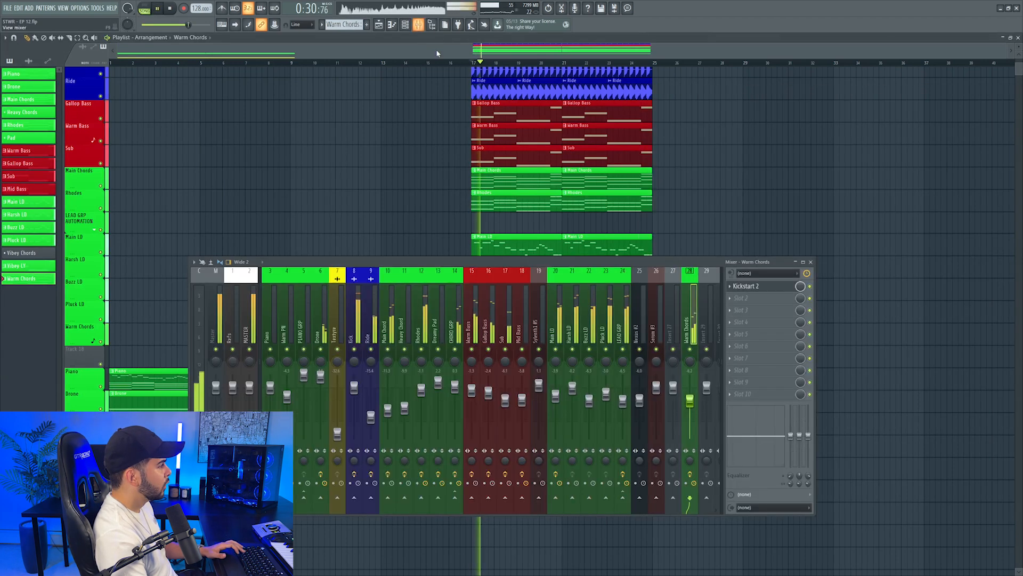
click(691, 350)
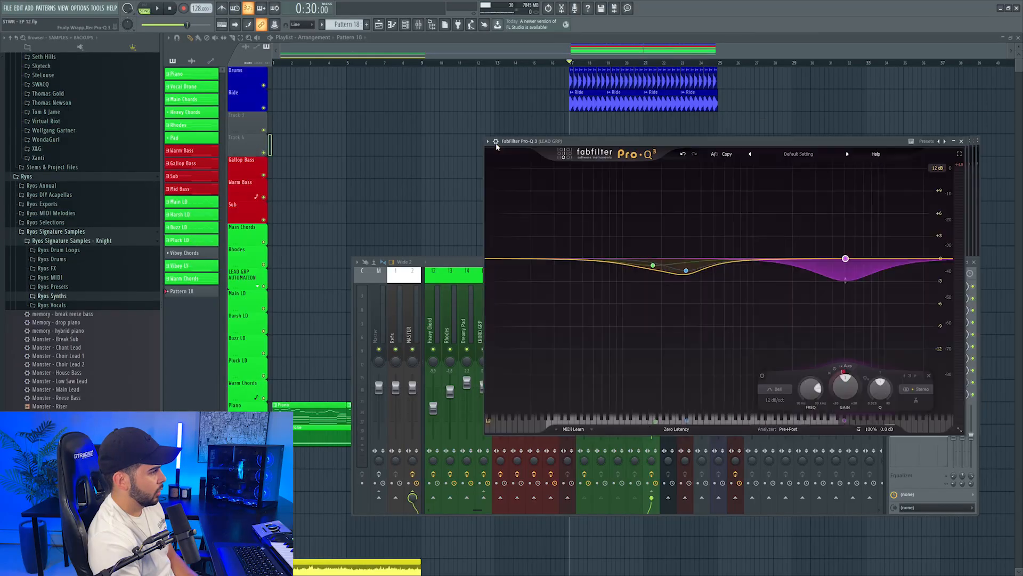
Review the LEAD GRP's second Pro-Q 3 and EQuality curves and close both equalizers
drag(496, 145, 283, 146)
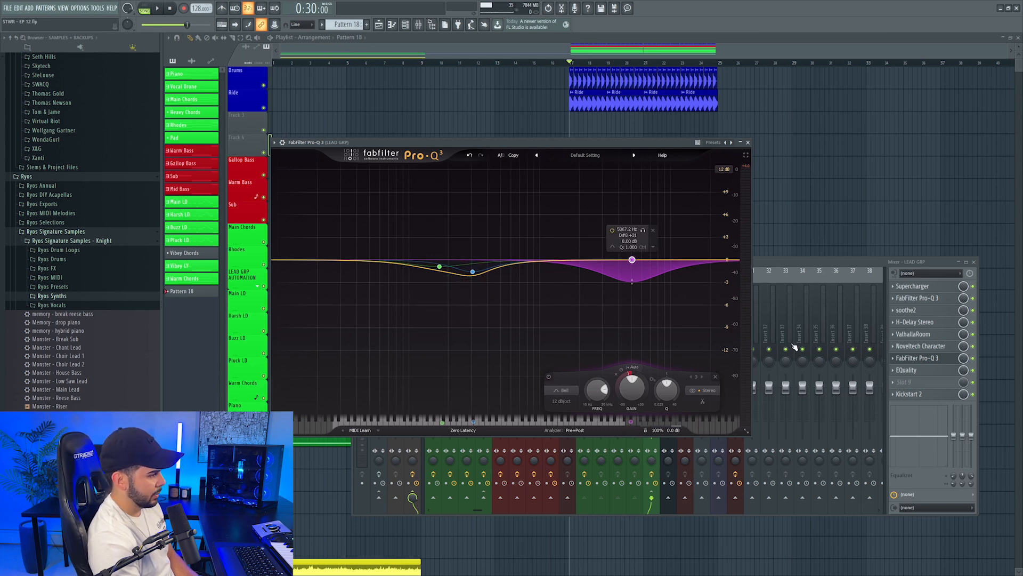
click(930, 372)
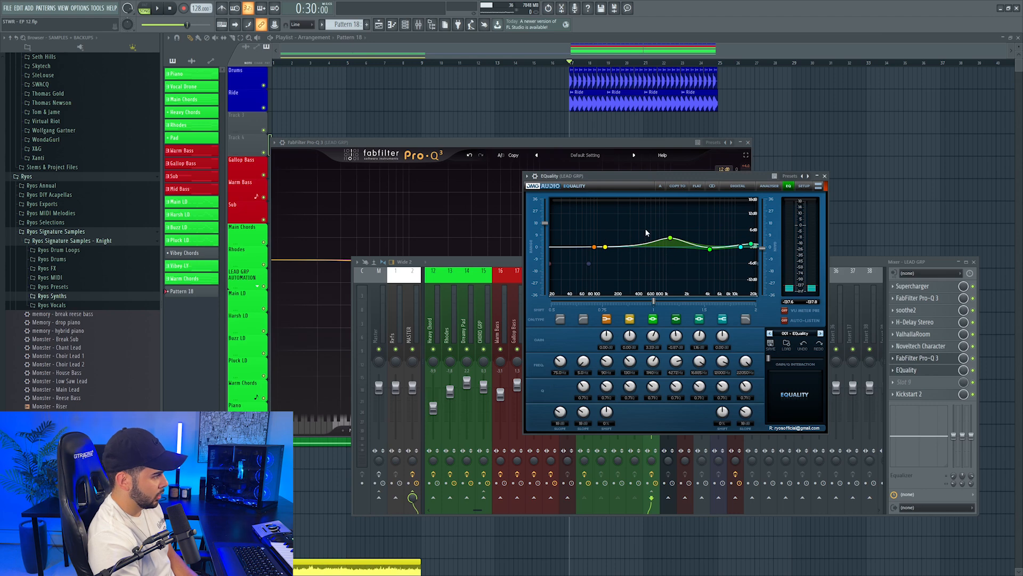
click(824, 176)
click(748, 142)
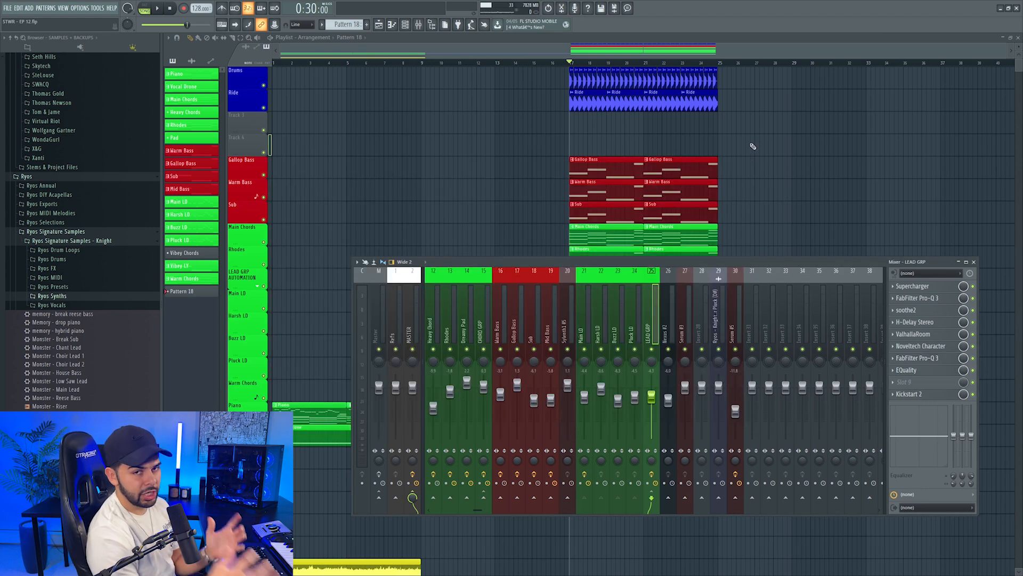
key(F9)
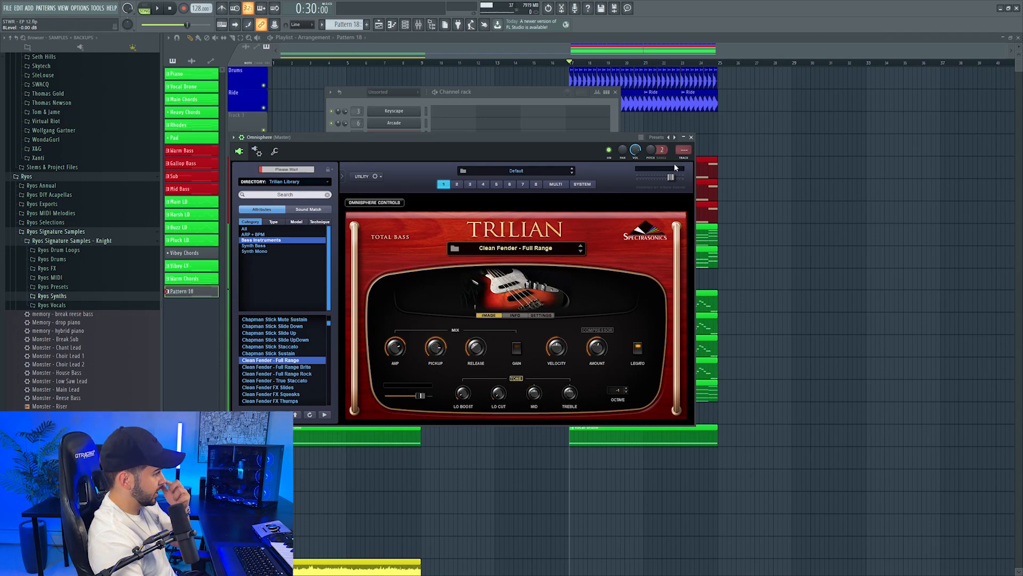
Process the Trilian Clean Fender bass on mixer track 32 with Guitar Rig 6's Deep Dirt Bass preset and FabFilter Pro-Q 3
click(683, 158)
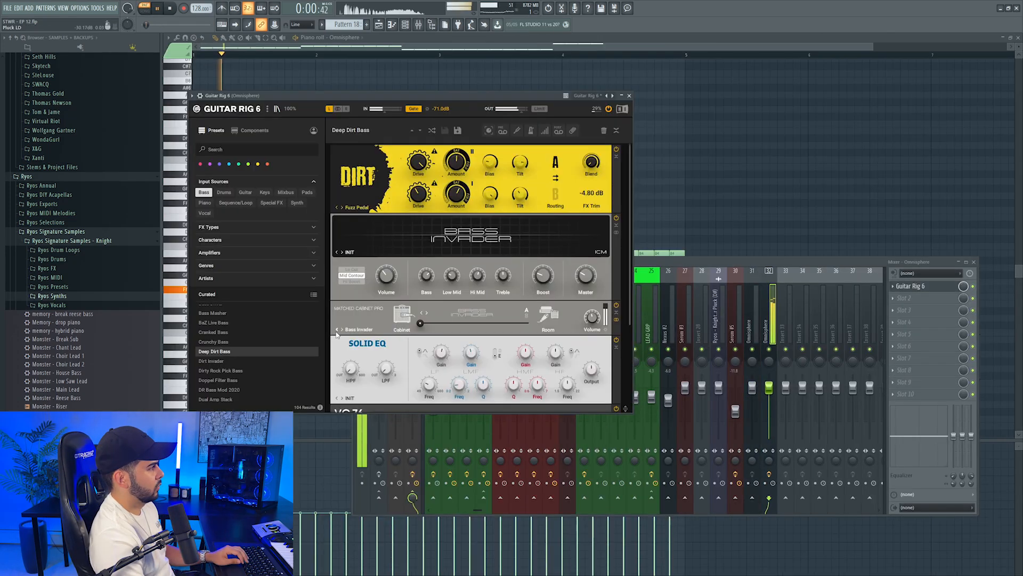
click(910, 309)
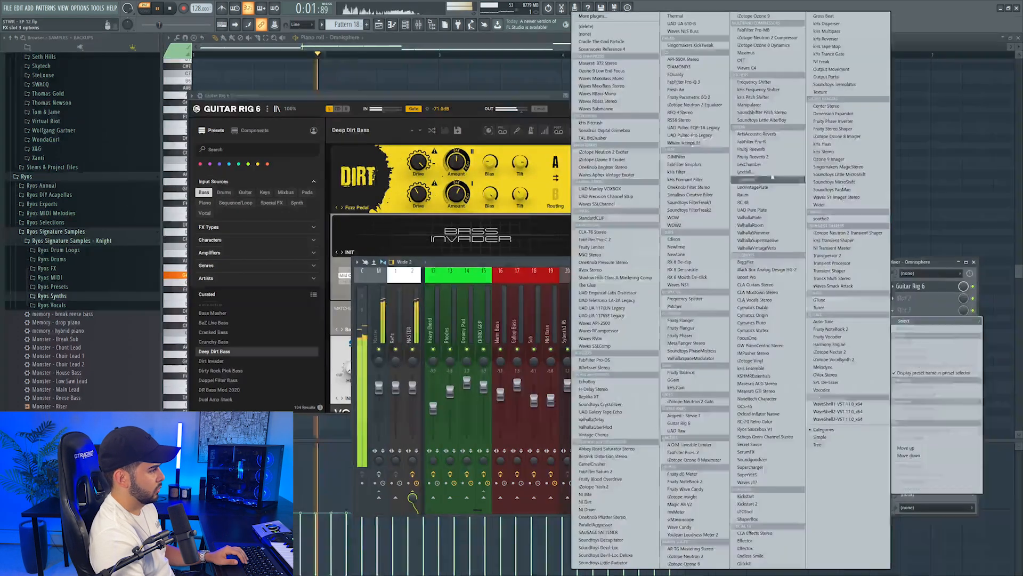
click(693, 82)
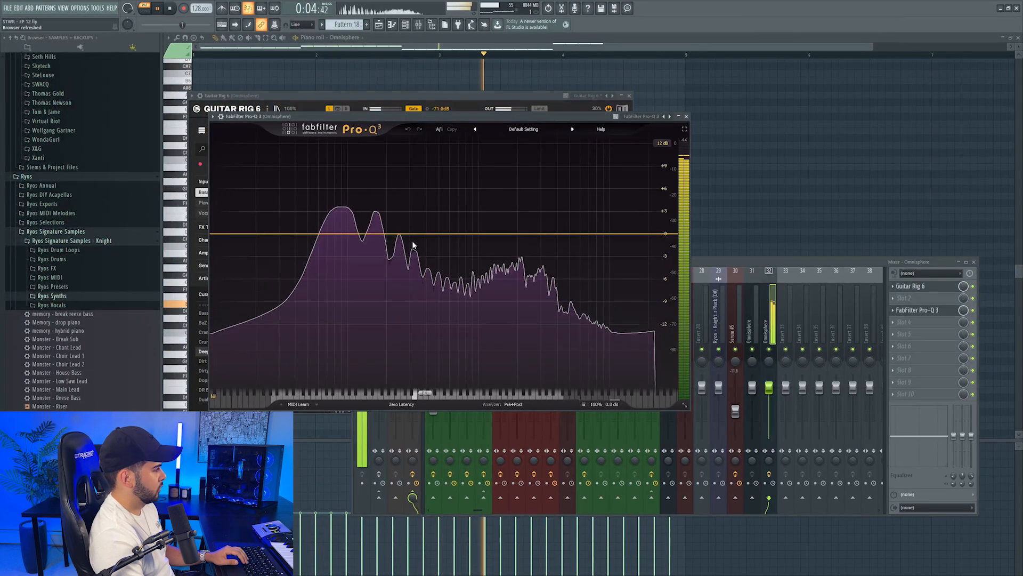
click(386, 241)
click(319, 364)
click(312, 305)
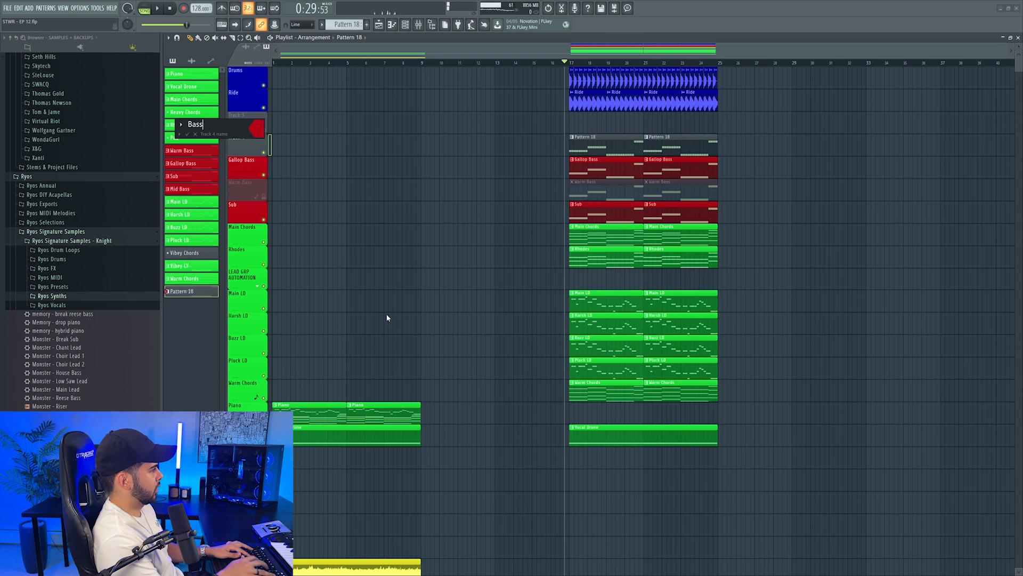
Name the playlist track holding the Pattern 18 clips Bass Guitar and color it red
text(itar)
key(Return)
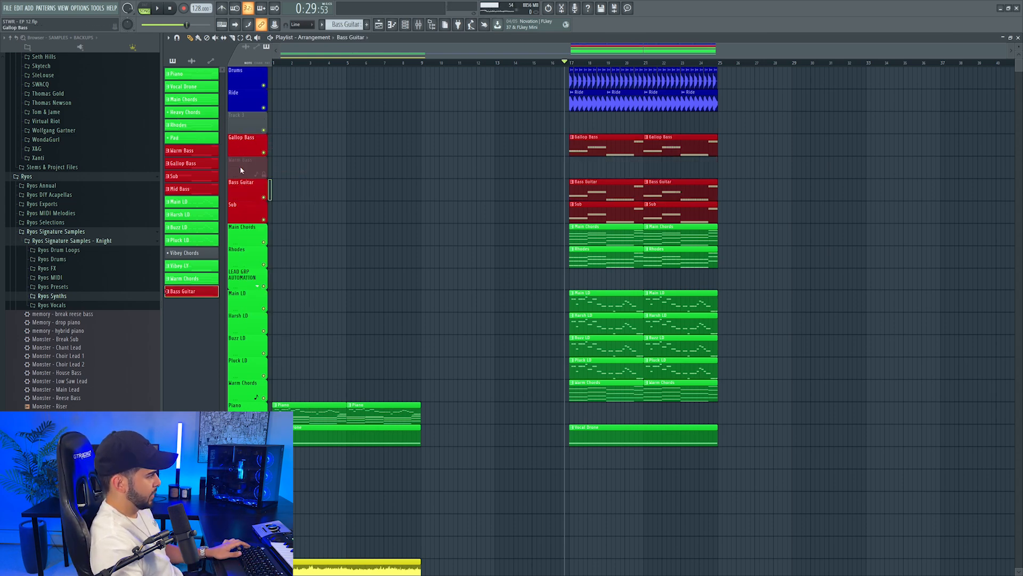
Place the Knight downlifters Being Alive DRP and Battlefield Laser at bar 17 on tracks 20 and 21, and browse the Exhausts samples
scroll(241, 151, down, 1)
scroll(742, 164, right, 3)
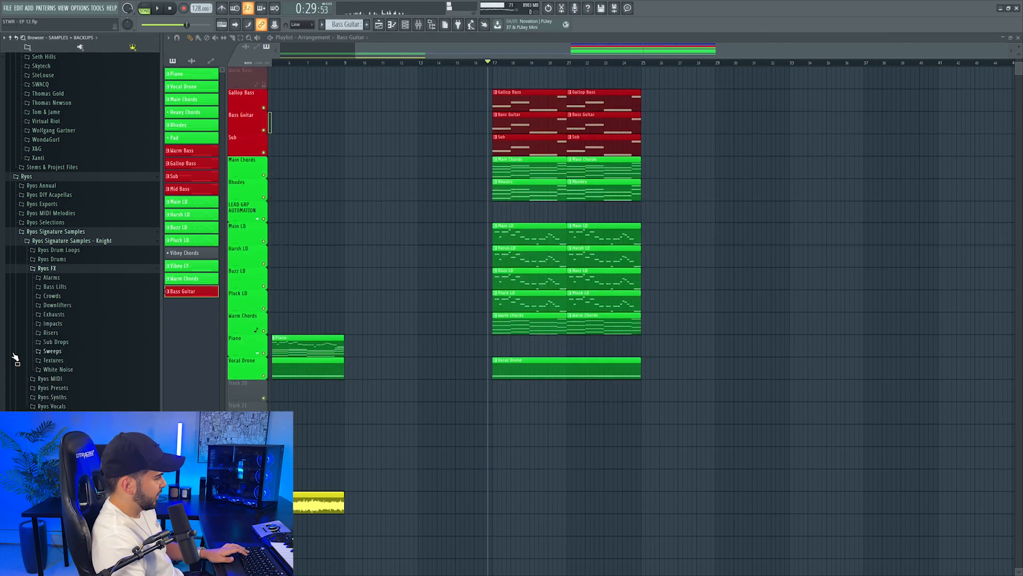
click(57, 304)
drag(96, 373, 119, 365)
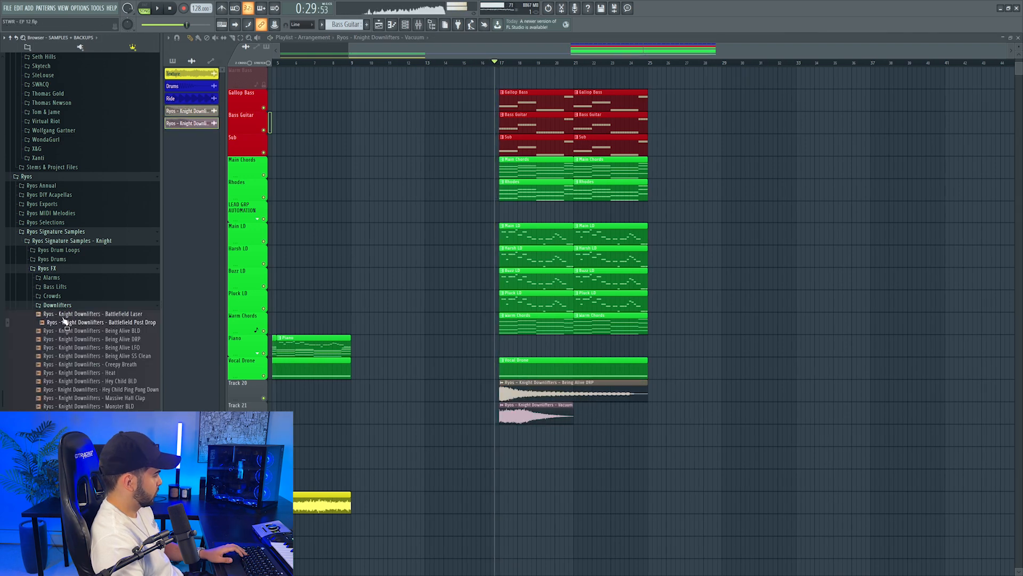
drag(66, 315, 517, 418)
key(space)
click(74, 306)
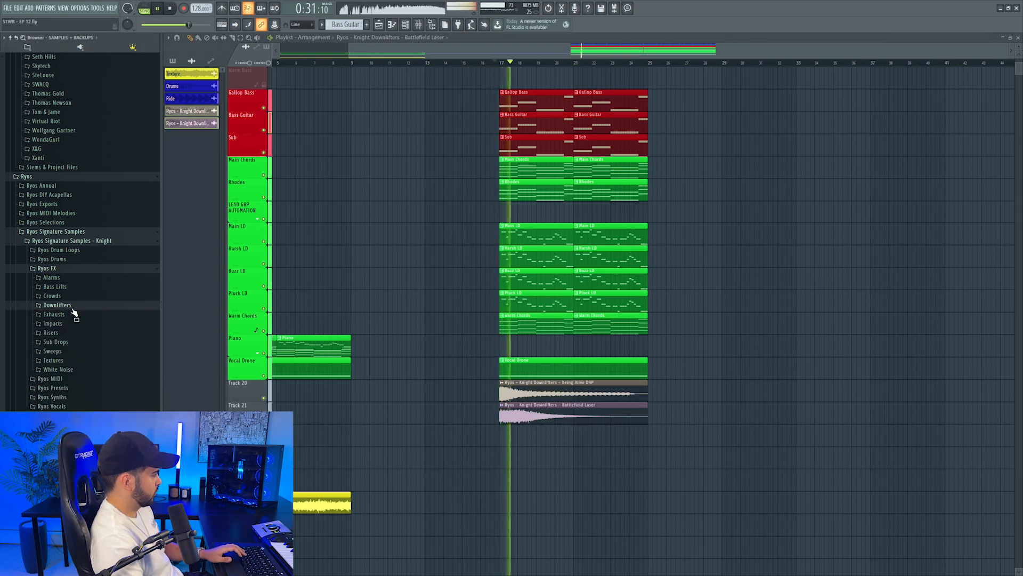
click(64, 315)
key(space)
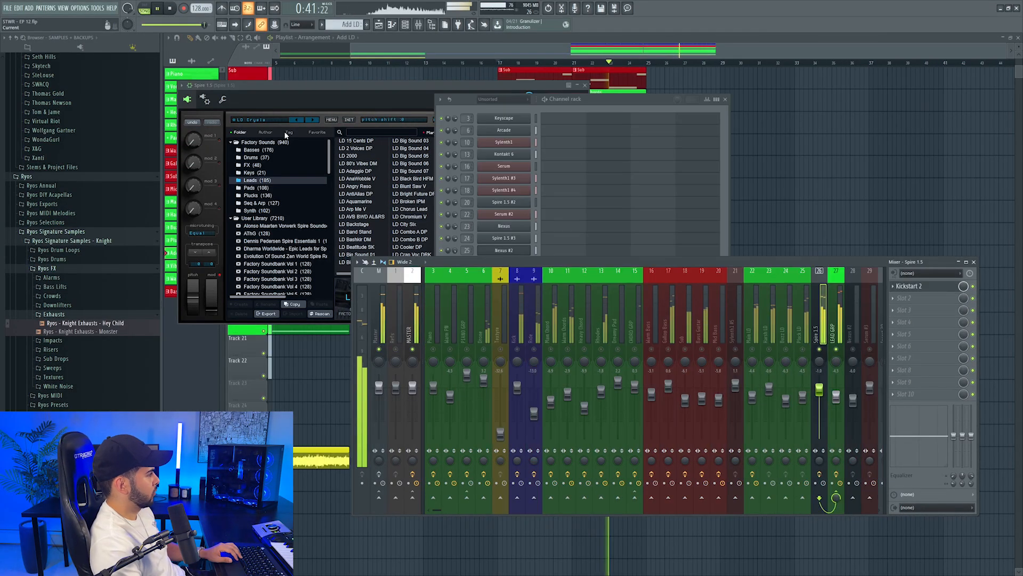
Load Spire's LD Crysis preset for the additional lead and set mixer track 26 to about -1.7 dB against the playing drop
click(270, 116)
click(269, 119)
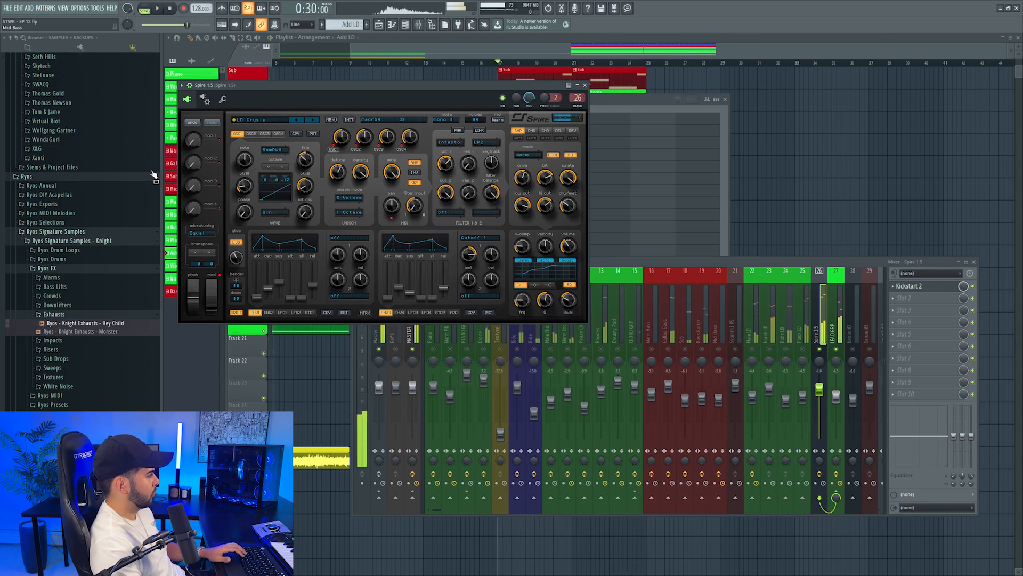
key(space)
click(818, 363)
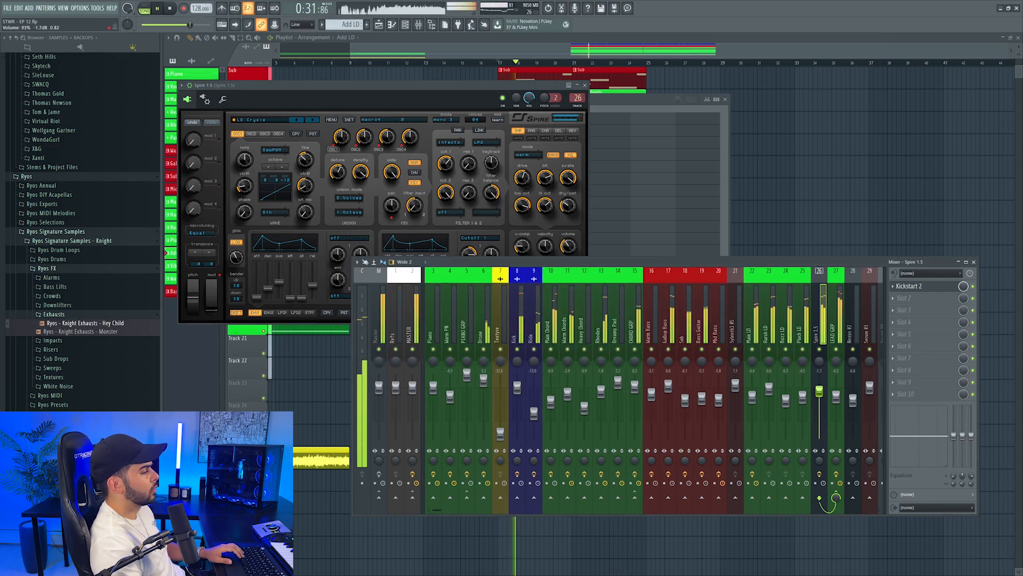
click(585, 85)
click(559, 83)
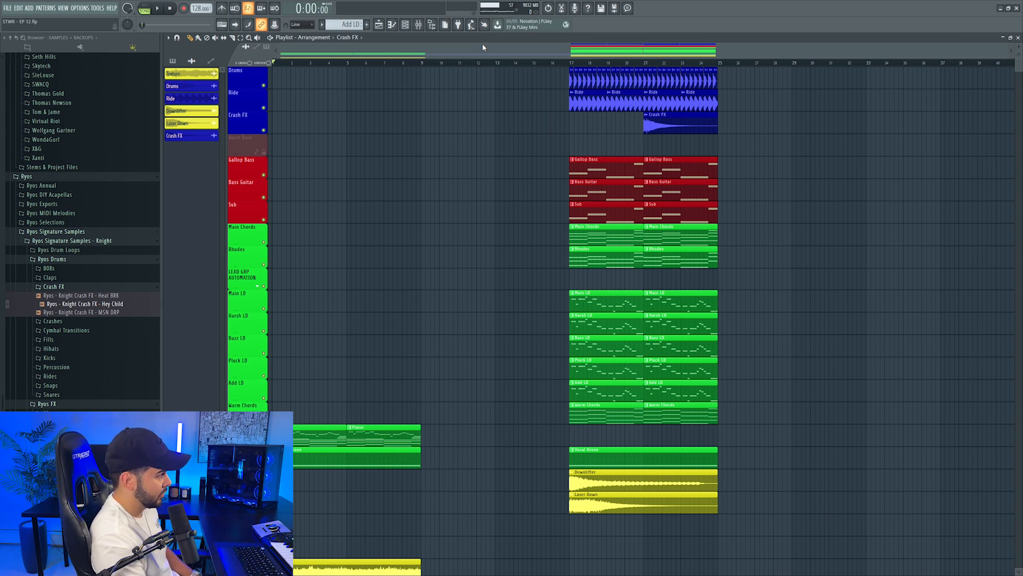
Check the Crash FX clip's sample settings and play the drop from just before bar 17
double_click(667, 128)
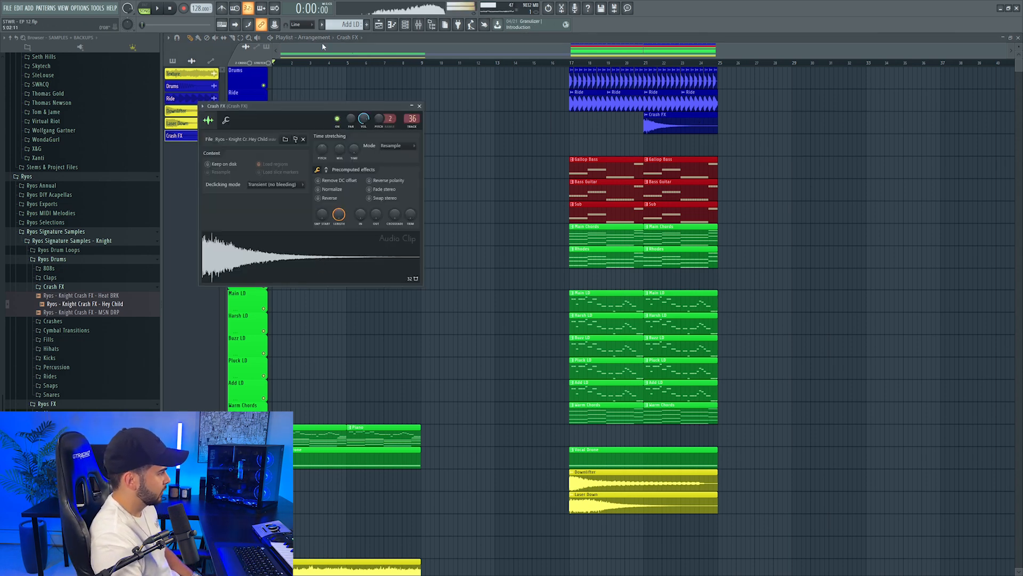
click(559, 64)
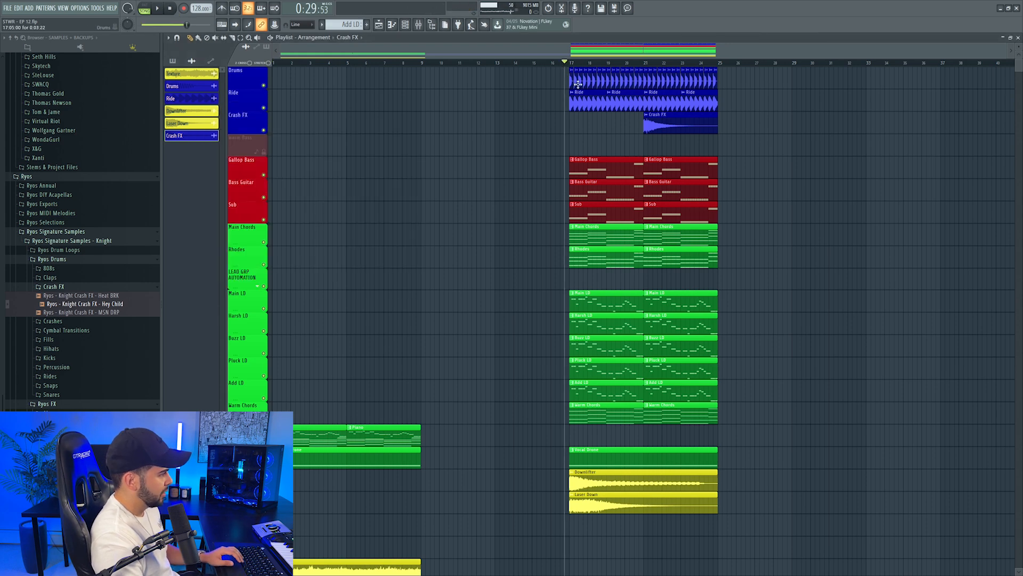
scroll(681, 170, down, 3)
scroll(681, 171, up, 3)
key(space)
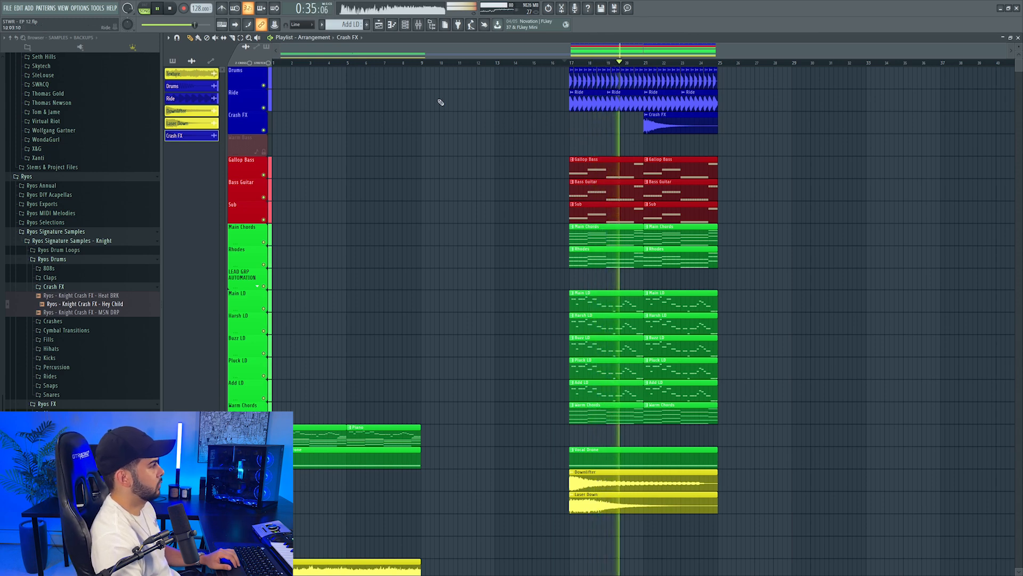
key(space)
click(419, 25)
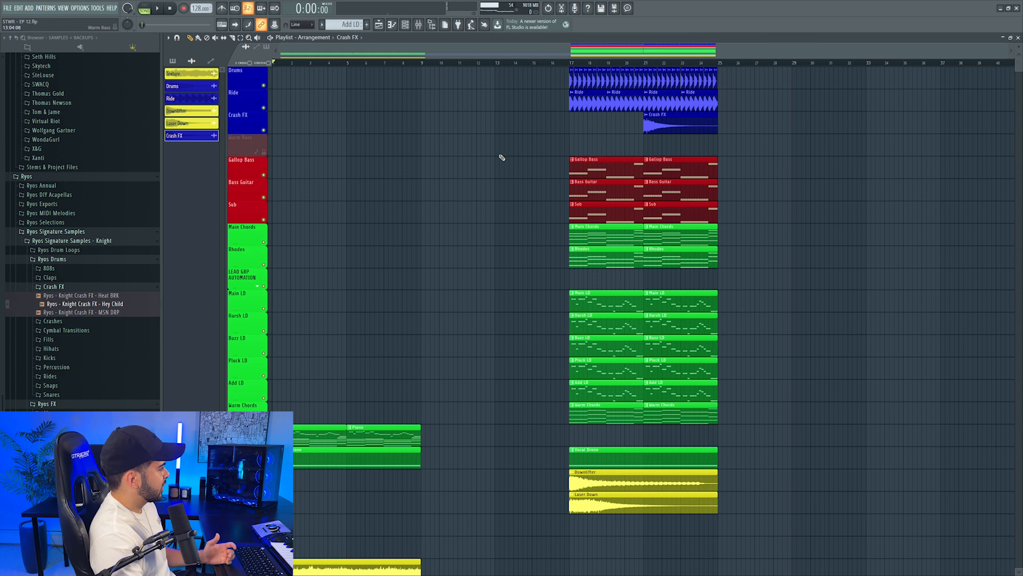
scroll(499, 160, down, 1)
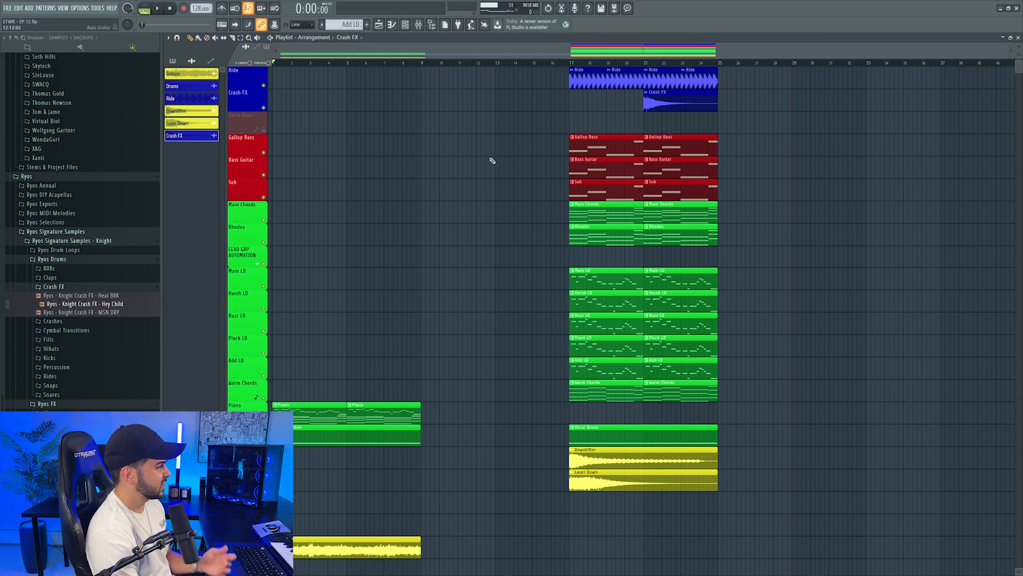
scroll(304, 149, up, 1)
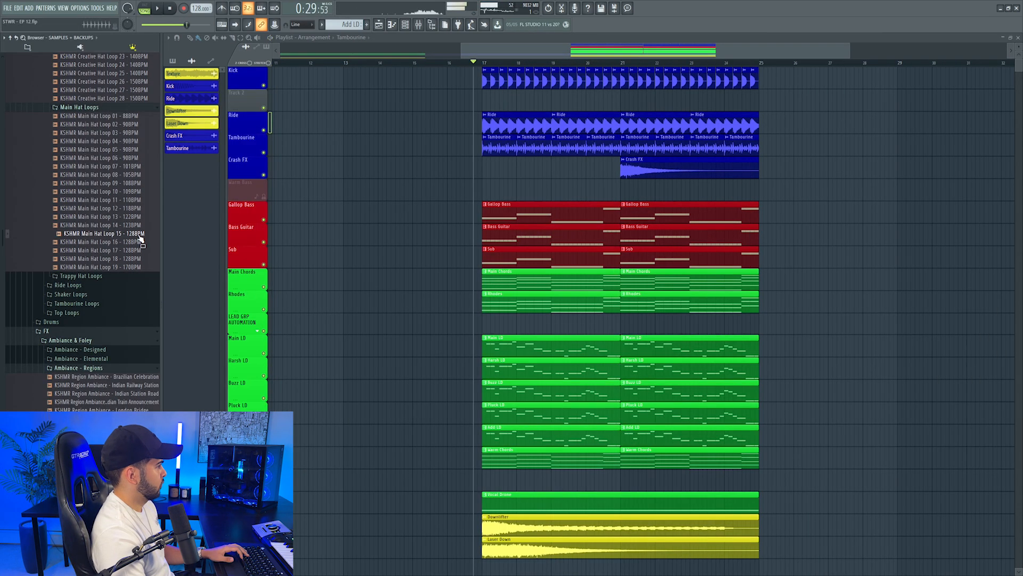
Add KSHMR Main Hat Loop 15 at bar 17 on Track 2 and lower its mixer track 38 to about -5.1 dB
drag(482, 98, 487, 96)
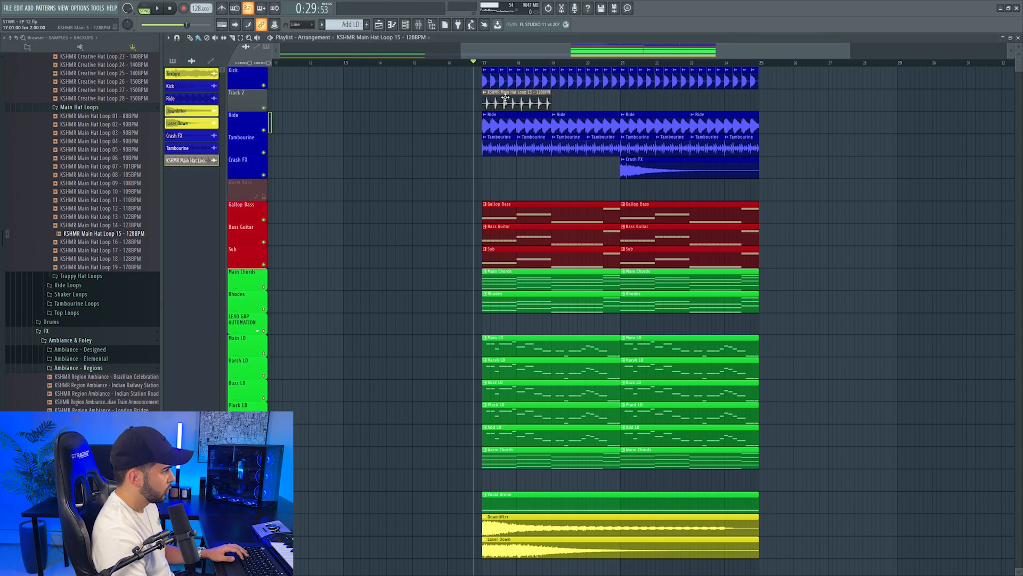
double_click(506, 98)
double_click(432, 140)
key(space)
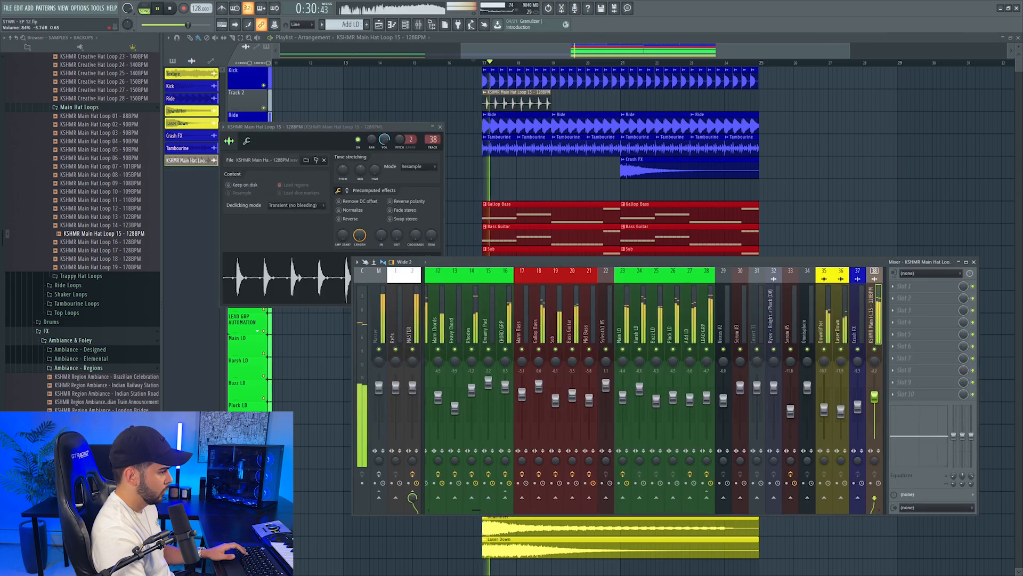
drag(877, 389, 878, 402)
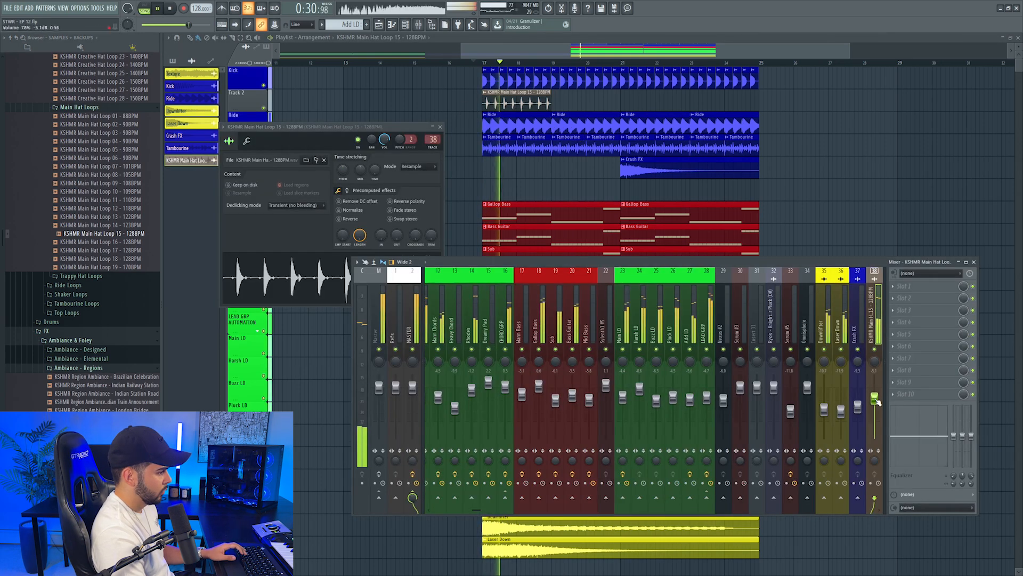
Repeat the hat loop clip up to bar 25 and open the naming and color options for its mixer track
drag(557, 103, 699, 103)
drag(802, 96, 872, 109)
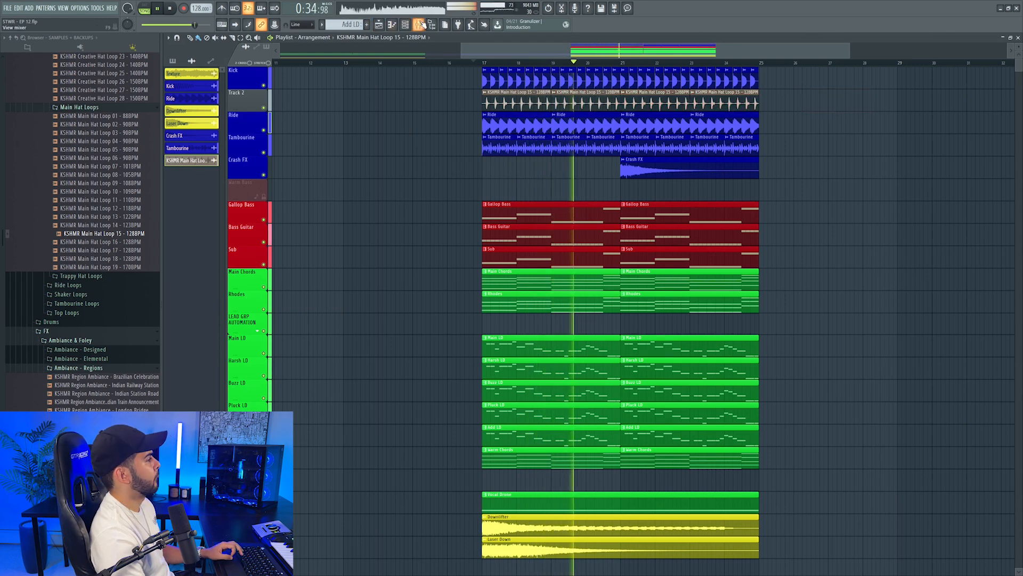
click(419, 25)
click(888, 271)
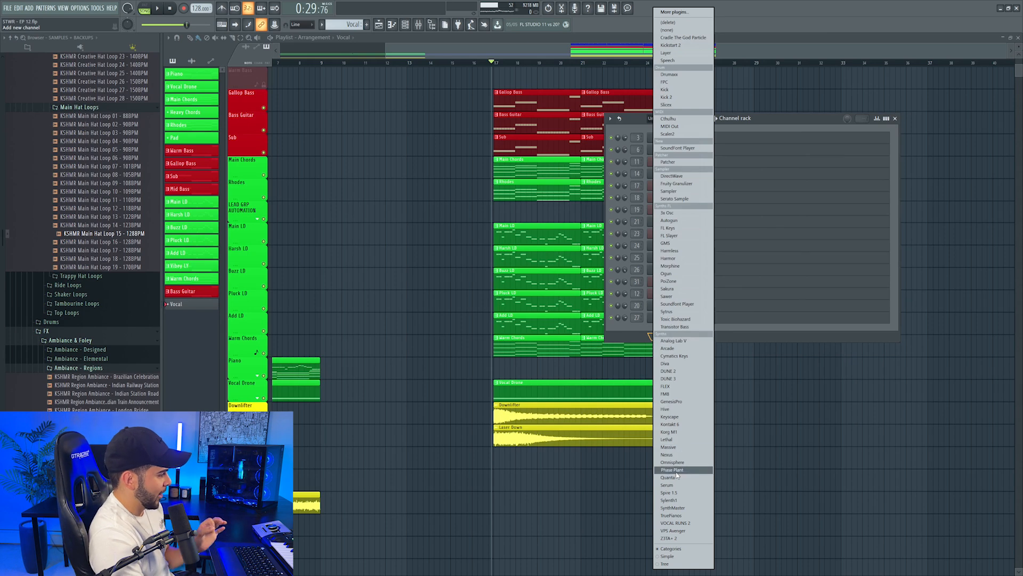
Add a new Omnisphere channel to the Vocal pattern, fill it with the chord notes, and filter its patches to Human Voices
click(672, 462)
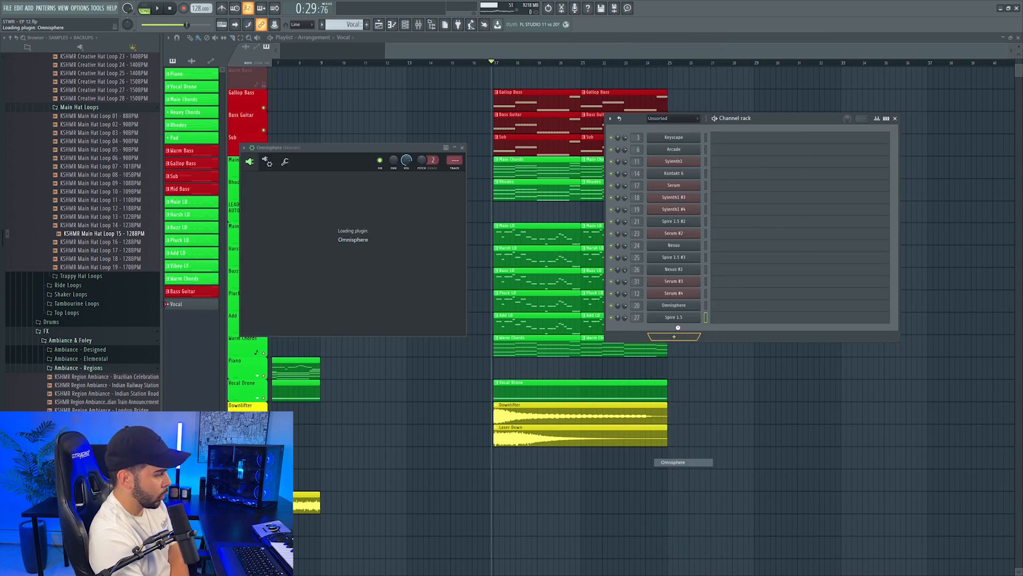
click(754, 343)
right_click(683, 331)
click(790, 345)
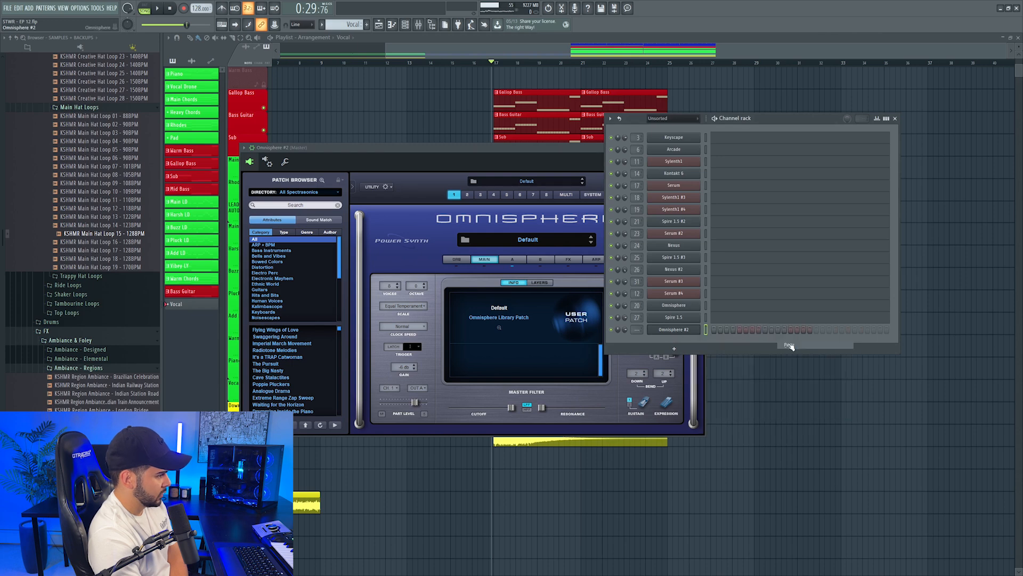
click(261, 299)
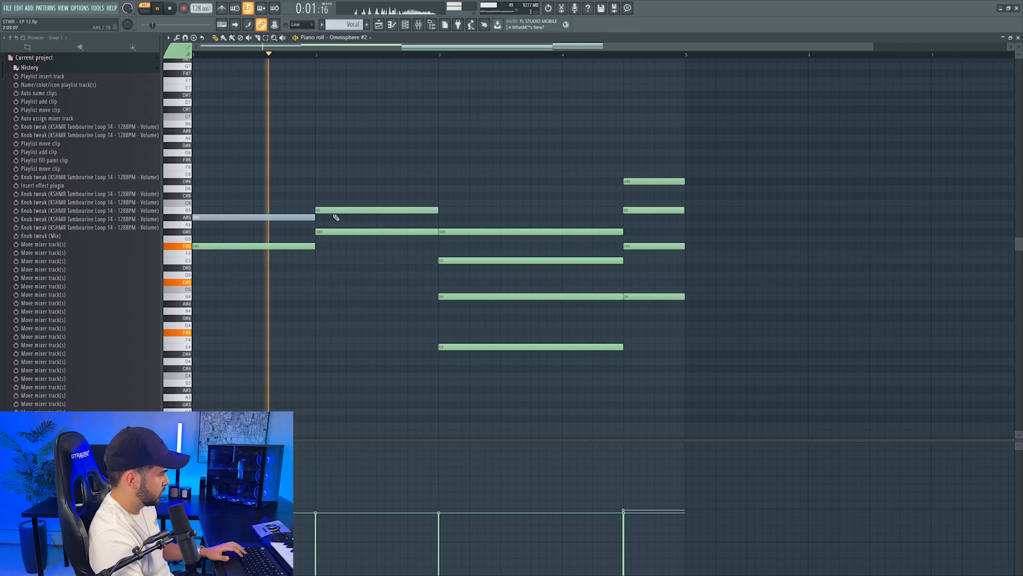
Delete the extra chord notes from the Vocal pattern to leave a single-note line
right_click(339, 210)
right_click(476, 261)
right_click(480, 296)
key(ctrl+z)
right_click(463, 232)
right_click(469, 296)
Insert Biggifier and FocusOne in the first two effect slots of the Omnisphere #2 mixer track
right_click(533, 347)
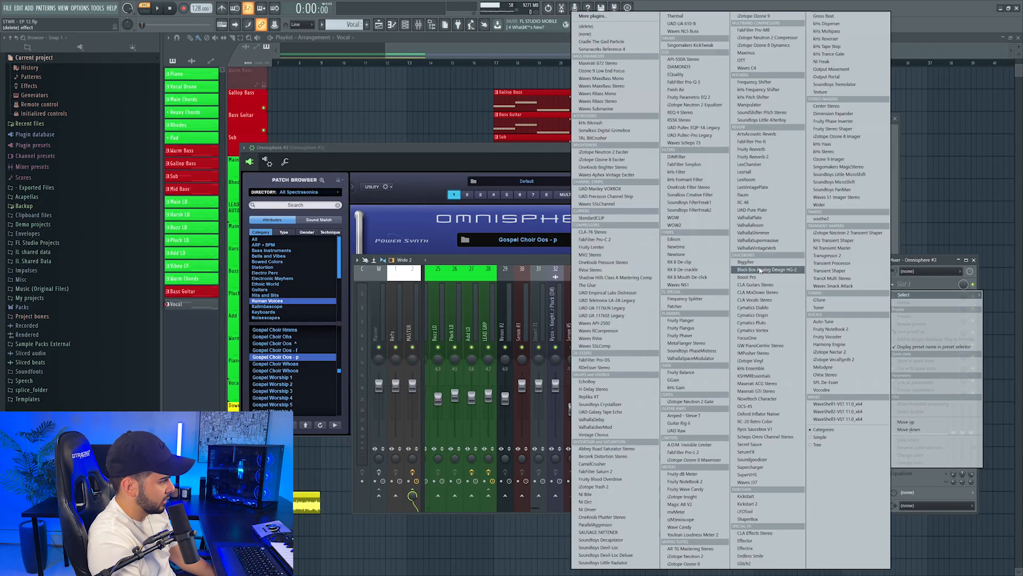
click(757, 261)
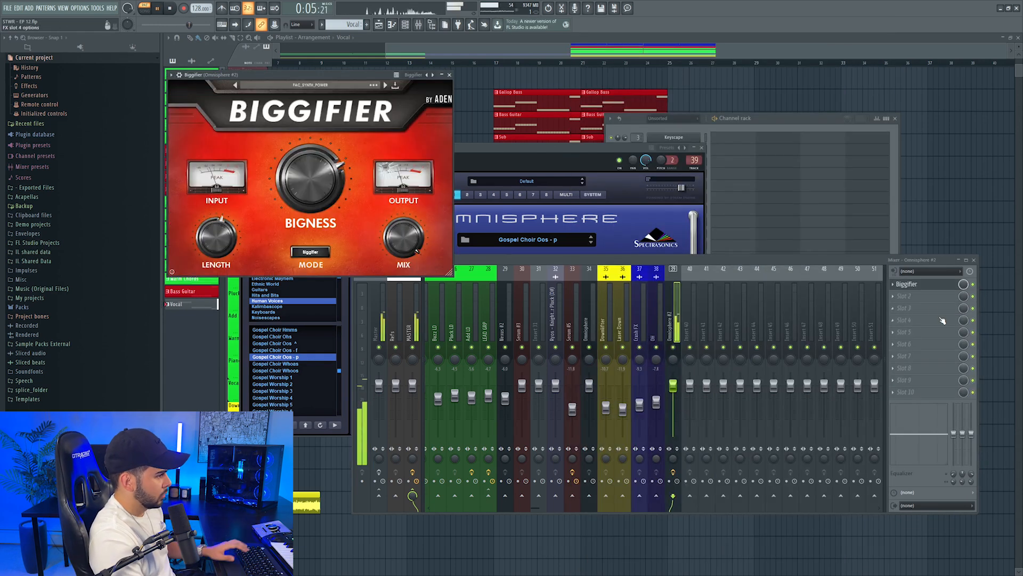
click(919, 299)
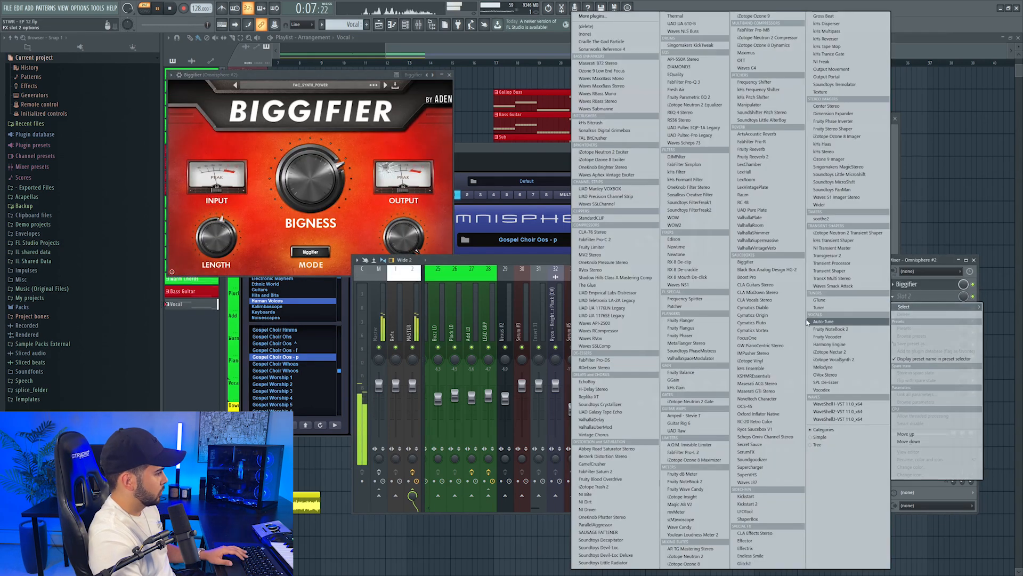
click(747, 337)
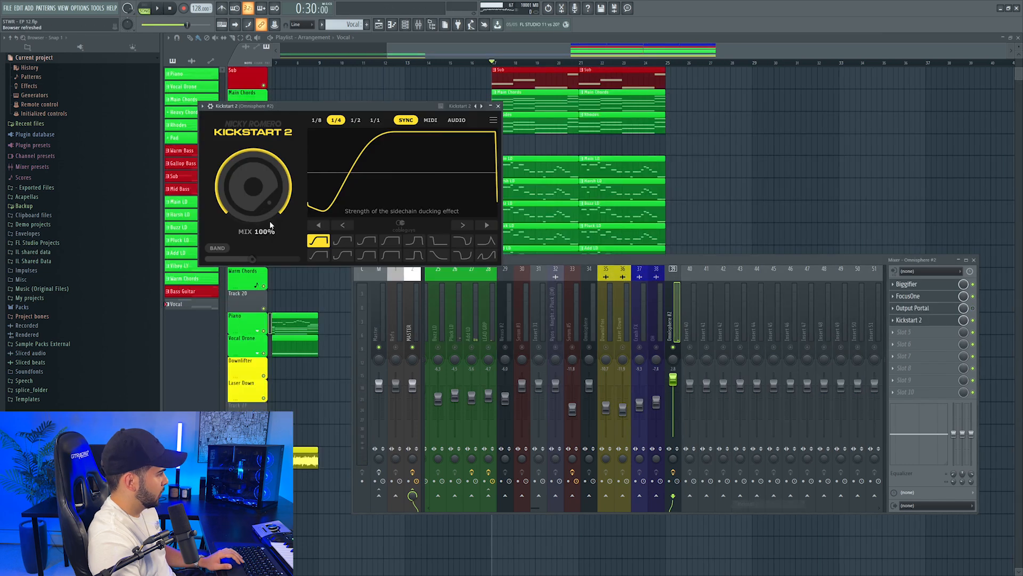
Bring the Omnisphere #2 mixer track back into the full drop and raise its level slightly
right_click(673, 347)
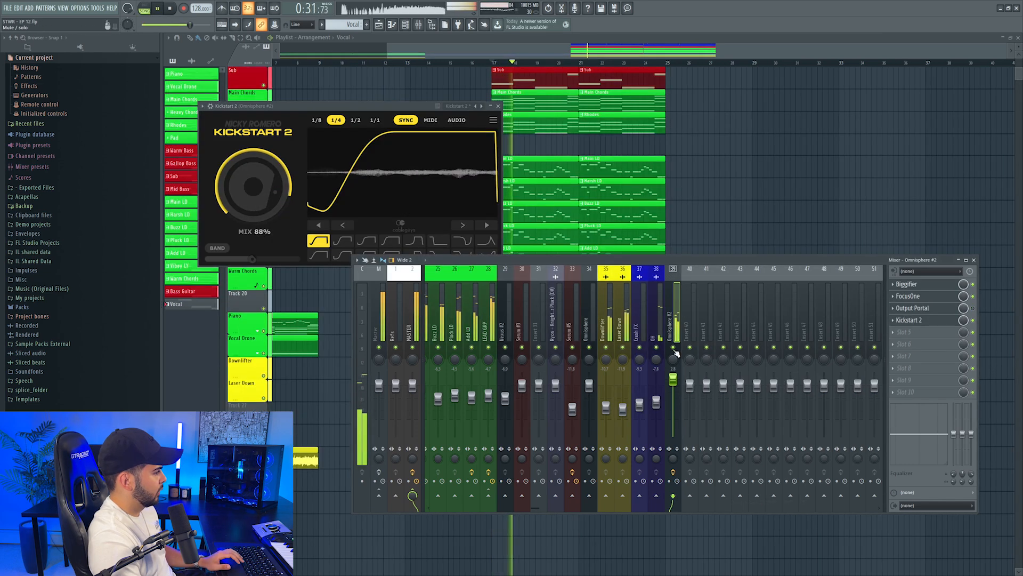
drag(673, 379, 673, 375)
click(744, 215)
right_click(744, 216)
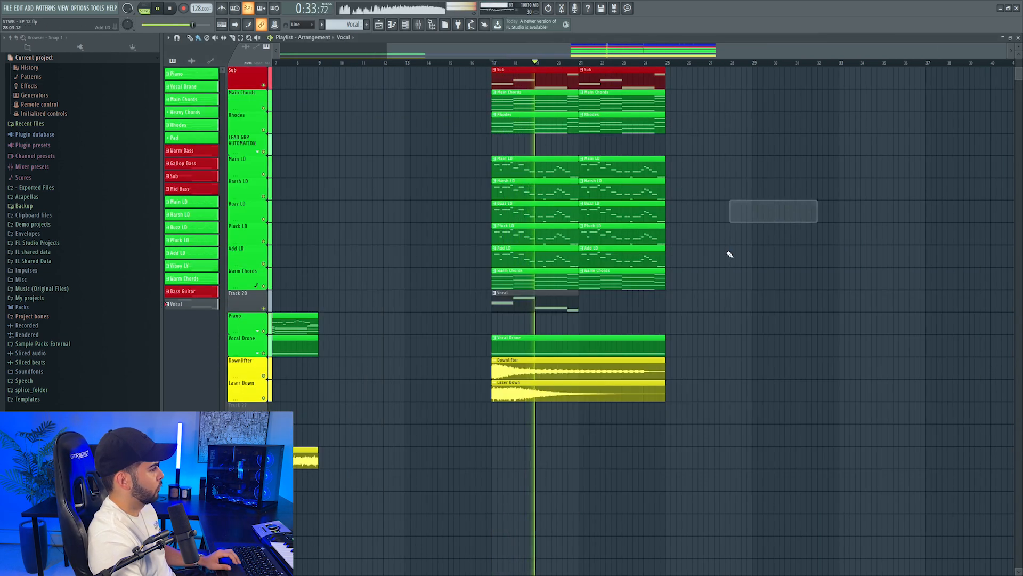
Place a second Vocal clip at bar 21 and name its playlist track Choir, colored green
click(587, 297)
right_click(245, 308)
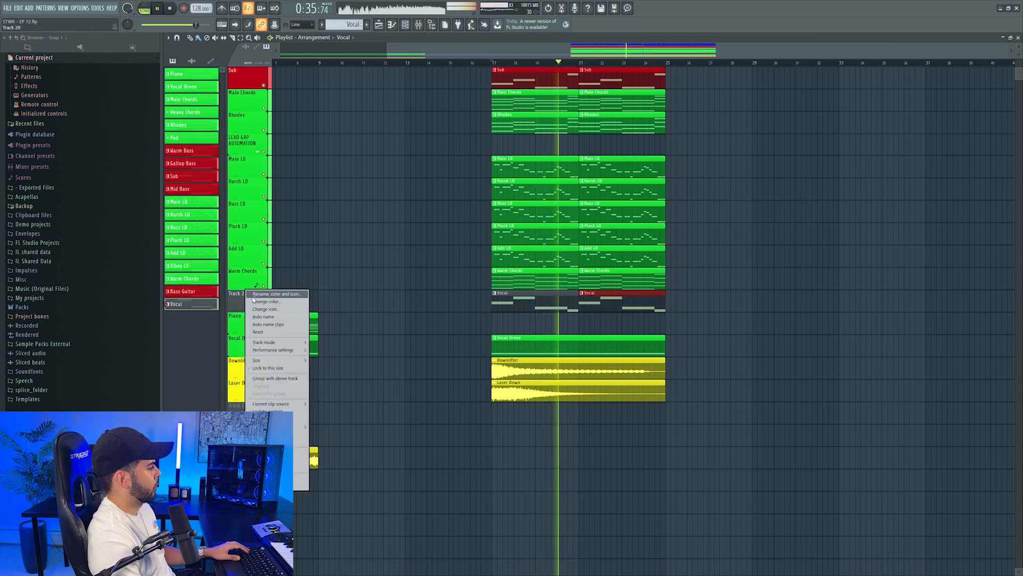
click(261, 299)
key(Return)
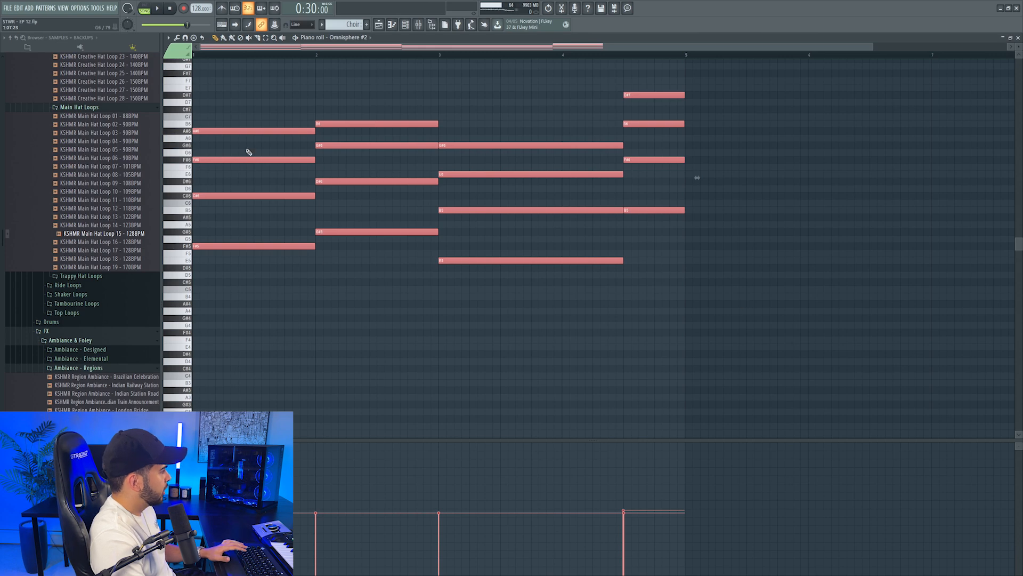
Strip the first three chords of the Choir pattern down to their highest notes A#6, B6 and G#6
key(ctrl+d)
right_click(235, 160)
right_click(240, 195)
right_click(256, 246)
right_click(325, 232)
right_click(331, 182)
right_click(336, 145)
right_click(447, 174)
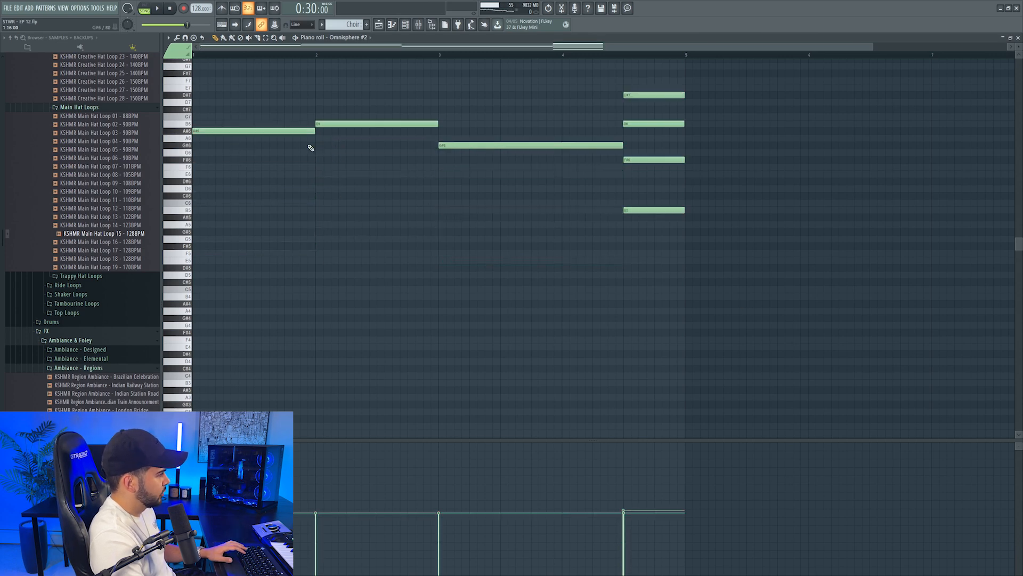
Reduce the last Choir chord to its F#6 note, audition the line, and transpose all notes down one octave
right_click(645, 95)
right_click(654, 210)
key(space)
key(space)
key(ctrl+Down)
key(space)
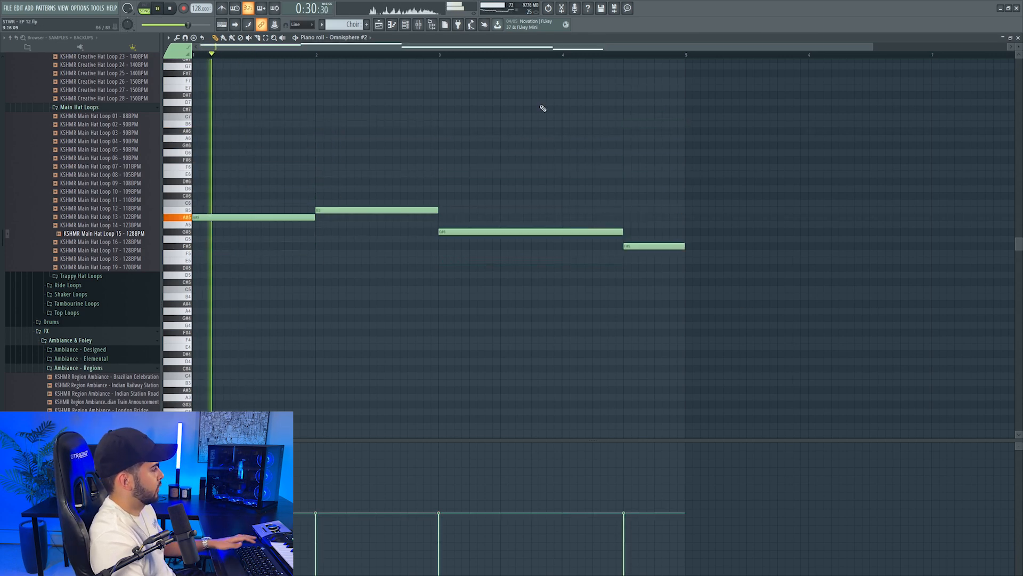
Unsolo the Choir mixer track and audition it at 0 dB within the full drop
key(F7)
click(442, 25)
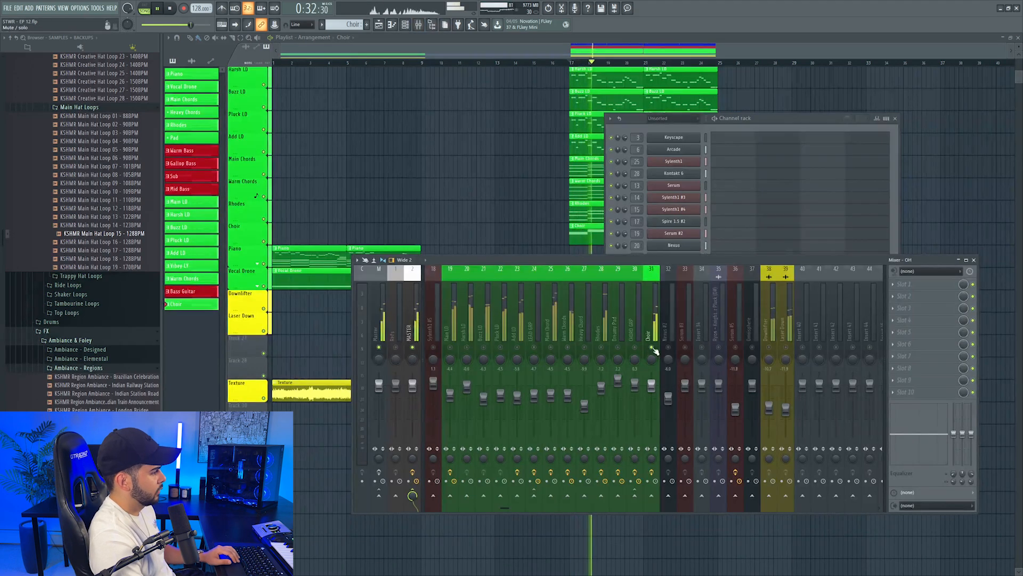
right_click(654, 348)
click(653, 383)
right_click(653, 382)
click(655, 384)
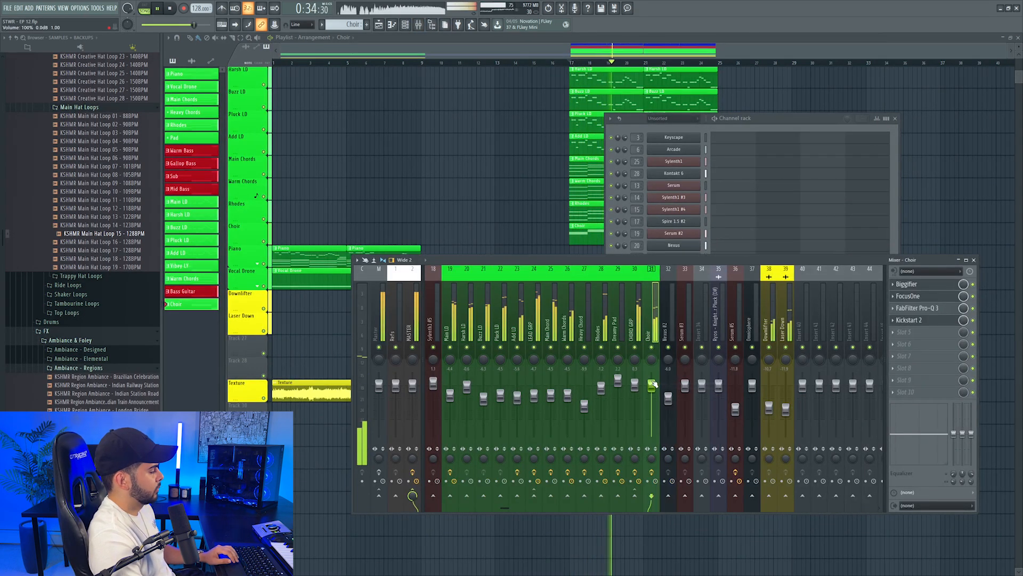
Lower the Choir mixer track to about -2.7 dB while the drop plays
click(564, 52)
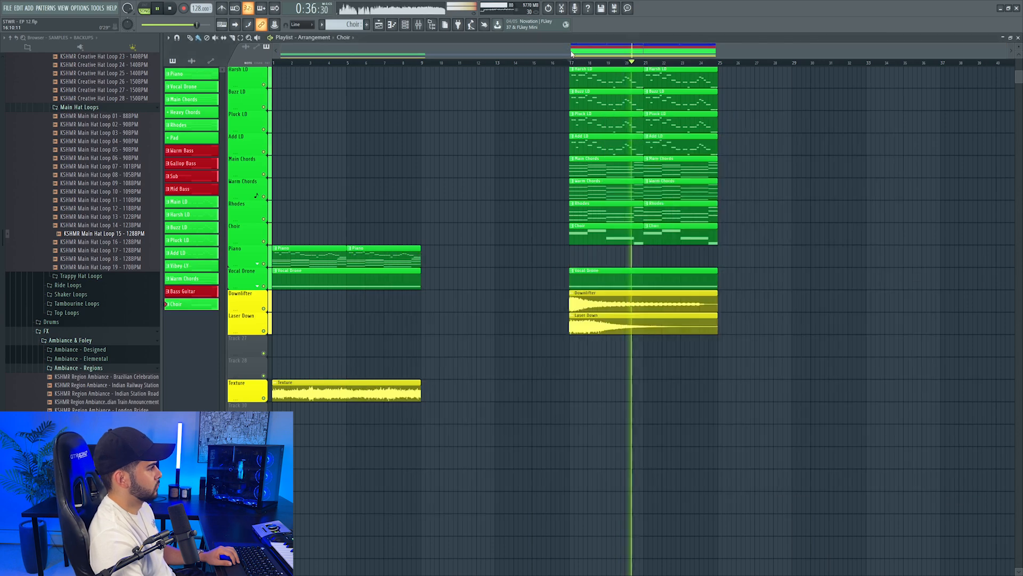
click(420, 25)
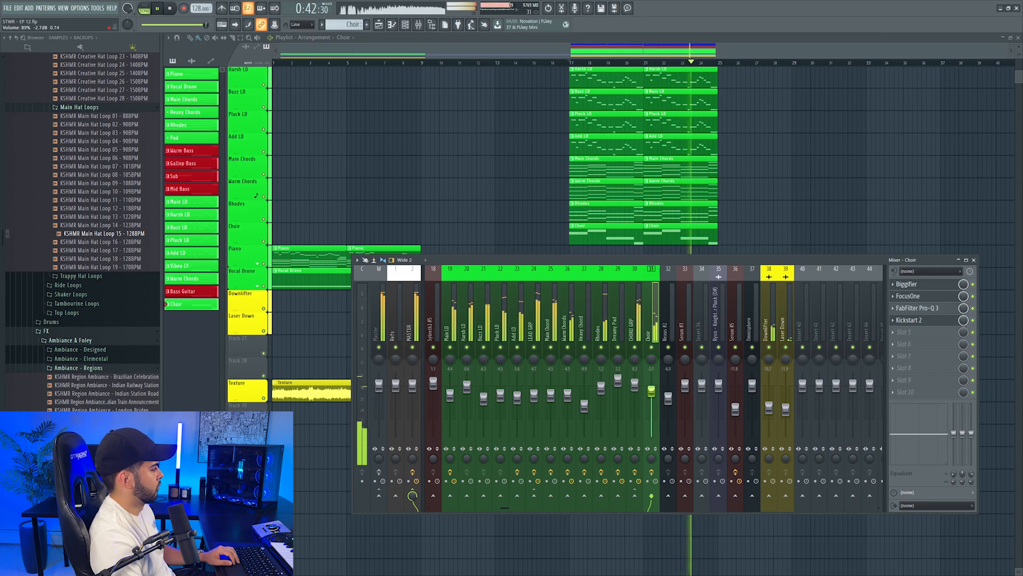
click(799, 167)
right_click(799, 165)
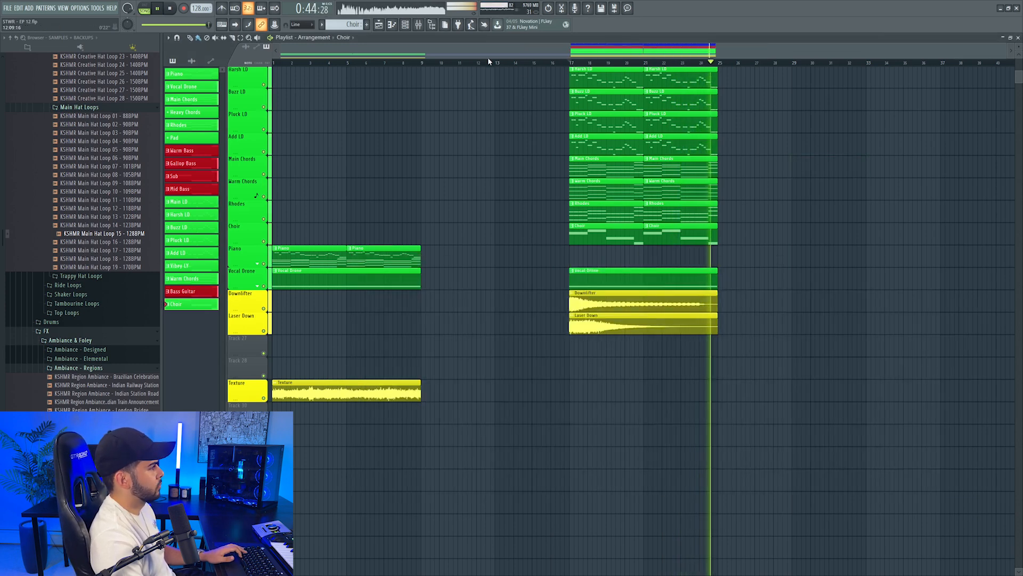
Stop playback and browse the Big Snares samples for a snare to use in a drum fill
key(space)
scroll(563, 212, up, 5)
scroll(611, 228, down, 2)
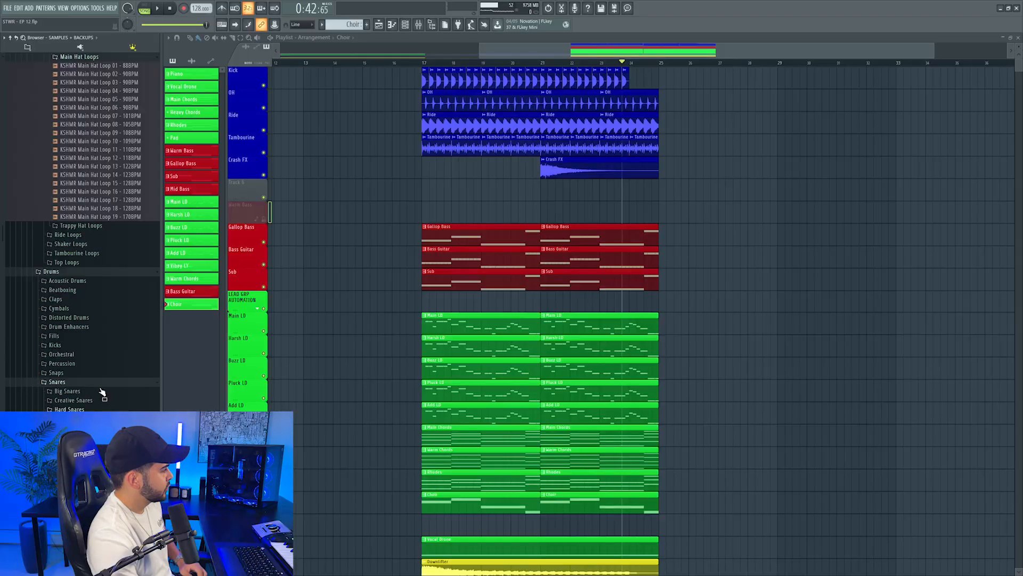
click(67, 392)
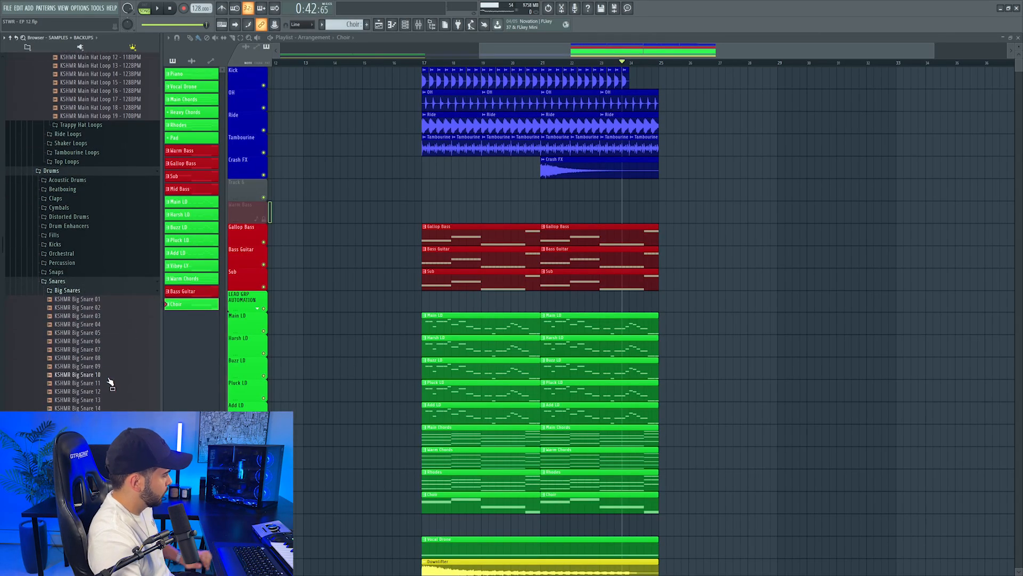
scroll(79, 230, down, 4)
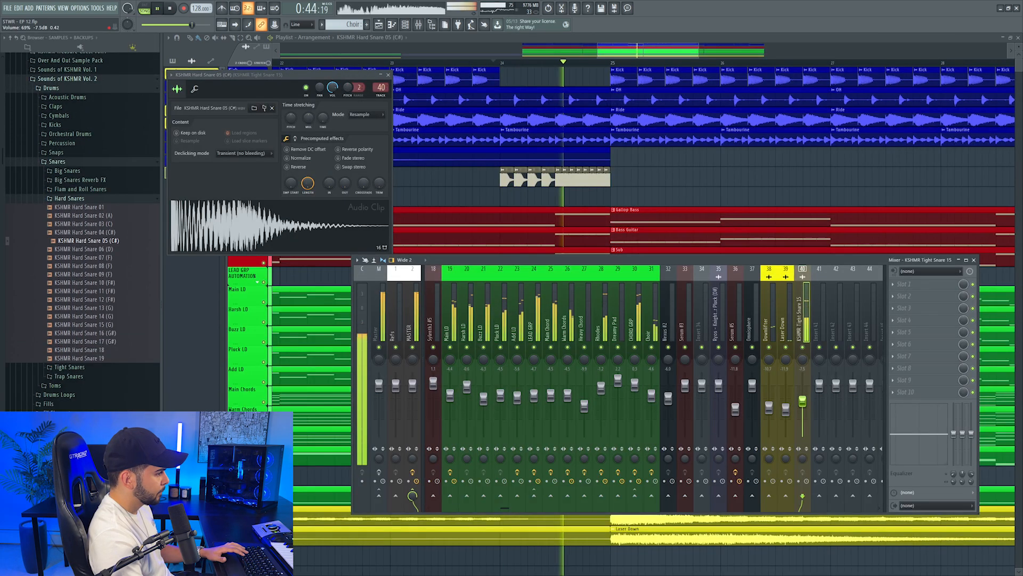
Lower the hard snare's mixer track, close its sample settings and audition the bar 24 snare fill in the full drop
drag(805, 407, 804, 410)
key(space)
click(388, 75)
key(space)
scroll(539, 64, down, 2)
scroll(539, 65, down, 1)
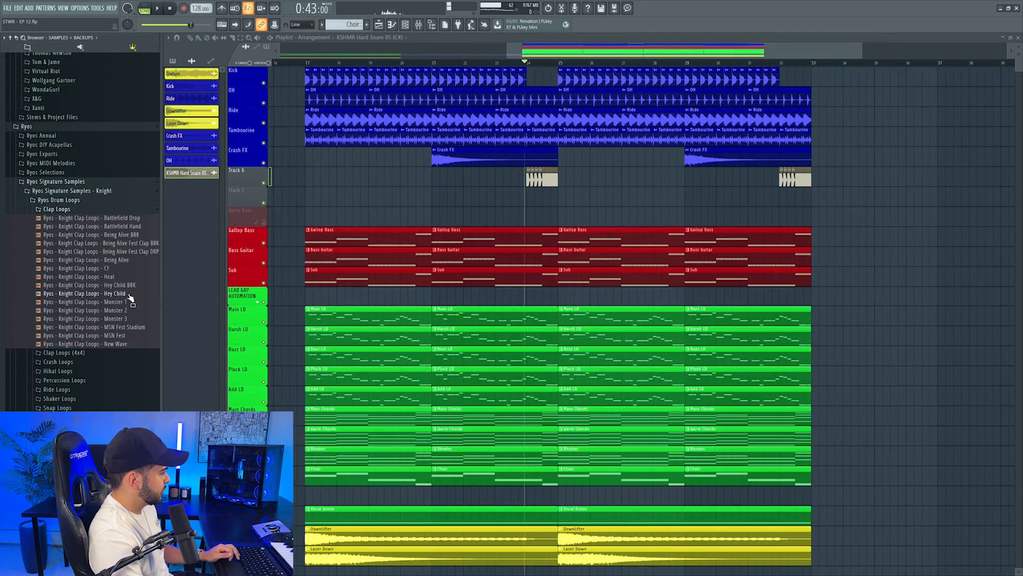
Place the Ryos - Knight Clap Loops - Hey Child sample on the track below the snare fill, repeated across bars 25 to 32
drag(130, 297, 560, 196)
key(space)
click(618, 180)
right_click(630, 181)
drag(631, 197, 792, 196)
double_click(791, 197)
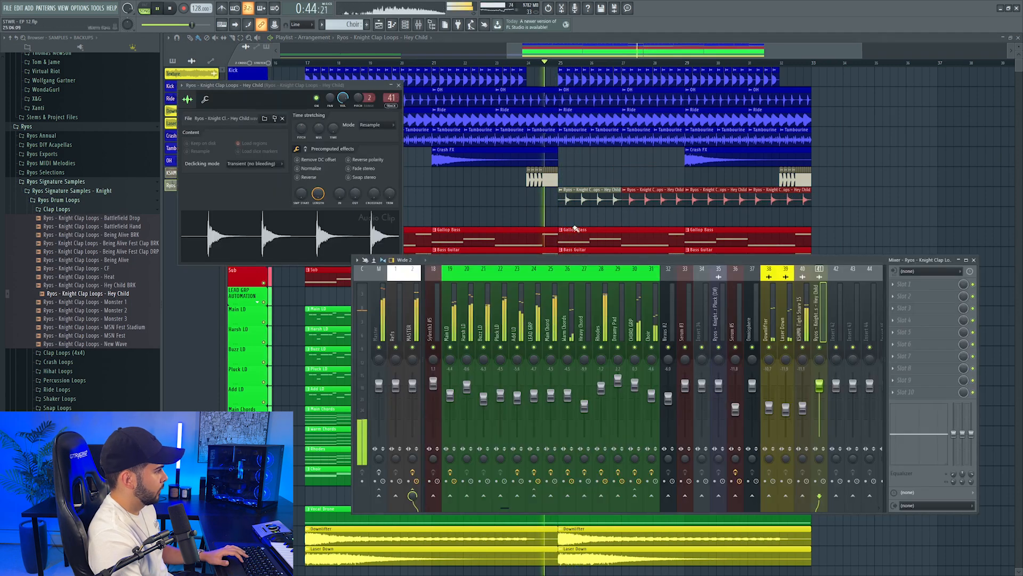
Lower the Hey Child clap loop's mixer track while auditioning the second half of the drop
drag(819, 385, 820, 394)
click(424, 22)
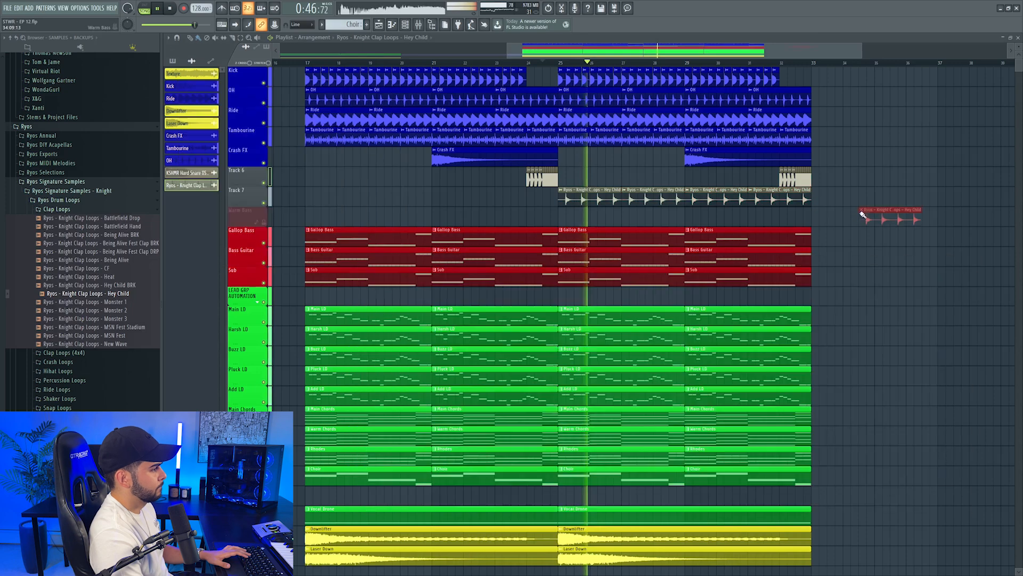
click(424, 23)
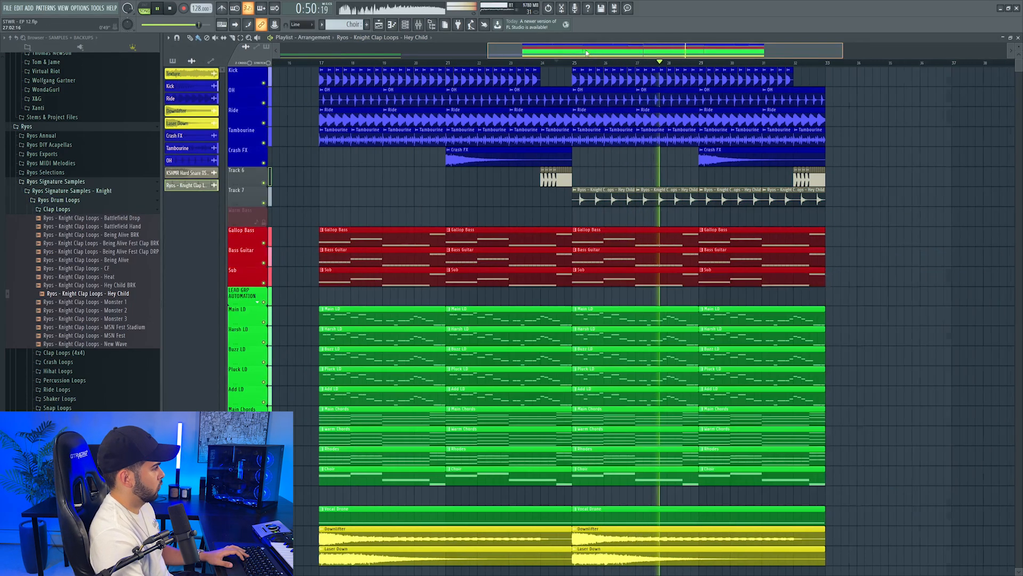
drag(586, 52, 579, 52)
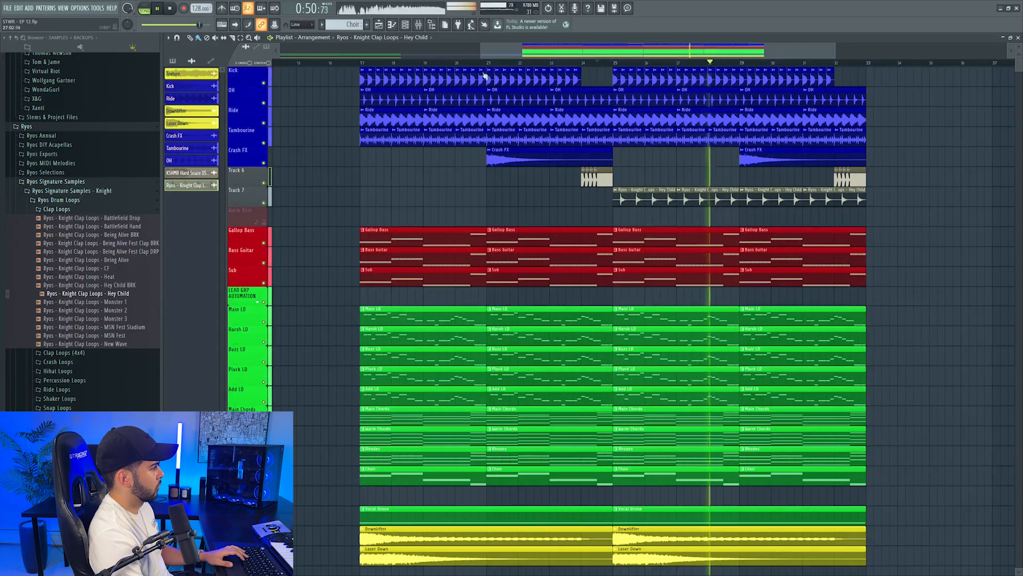
Place the Ryos - Knight Short Fills - Monster 2x sample leading into bars 21 and 29 on its own track and audition it
scroll(56, 182, up, 5)
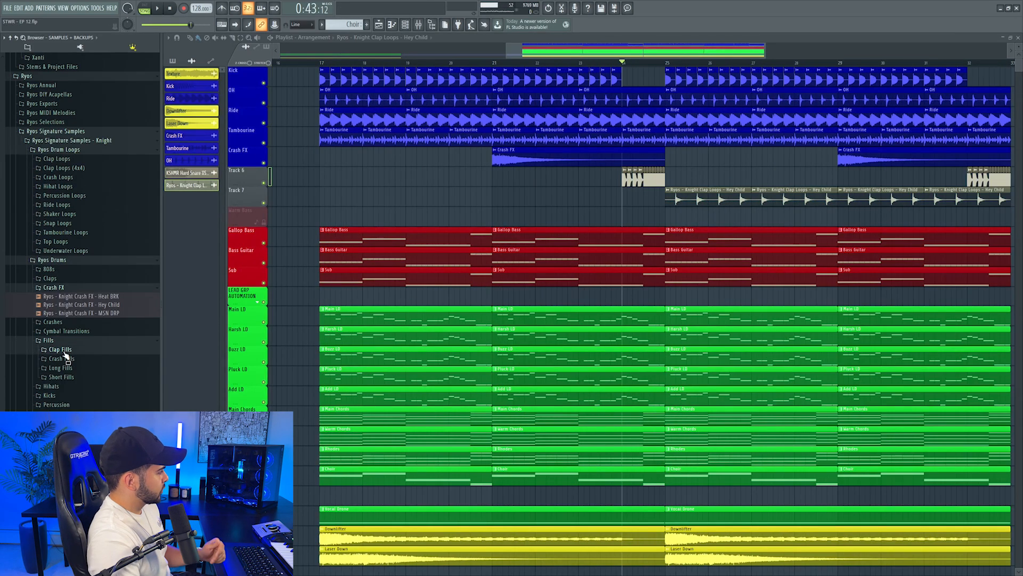
scroll(62, 351, down, 3)
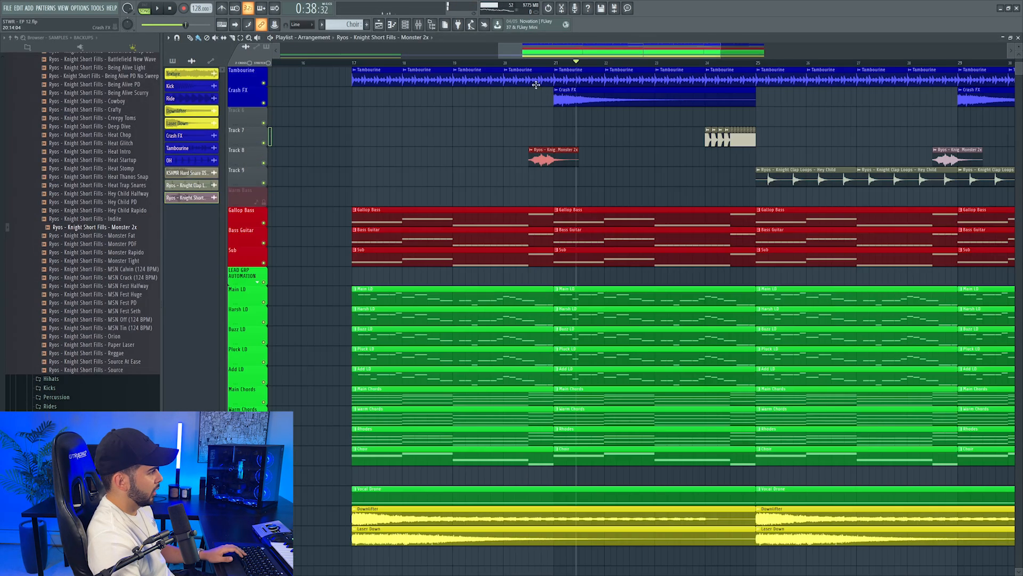
scroll(522, 65, down, 3)
key(space)
drag(554, 52, 594, 55)
click(649, 139)
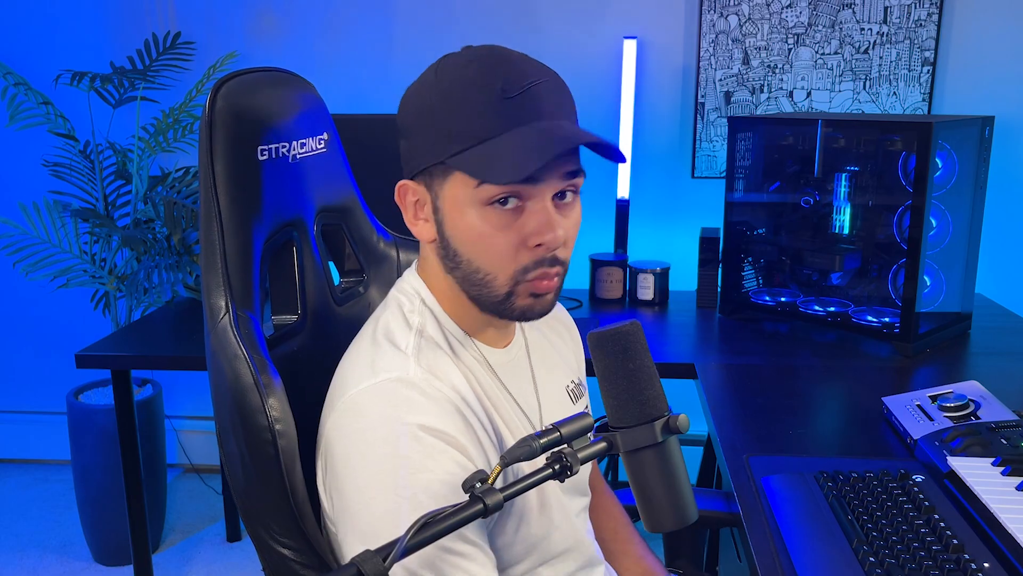
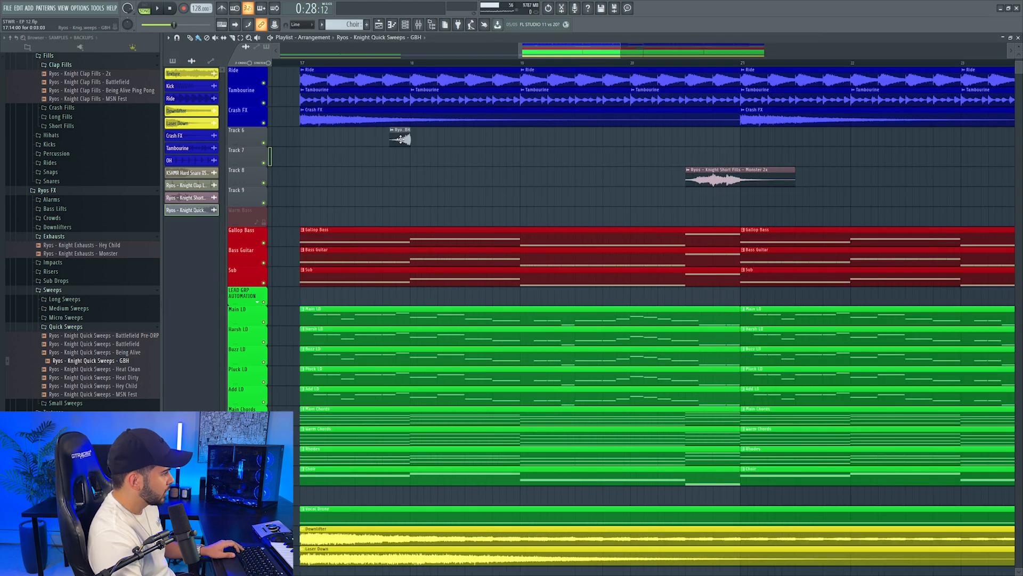
Assign the GBH quick sweep to a free mixer track and place the Drop Reverse Cymbal leading into bars 18, 22, 26 and 30
double_click(400, 138)
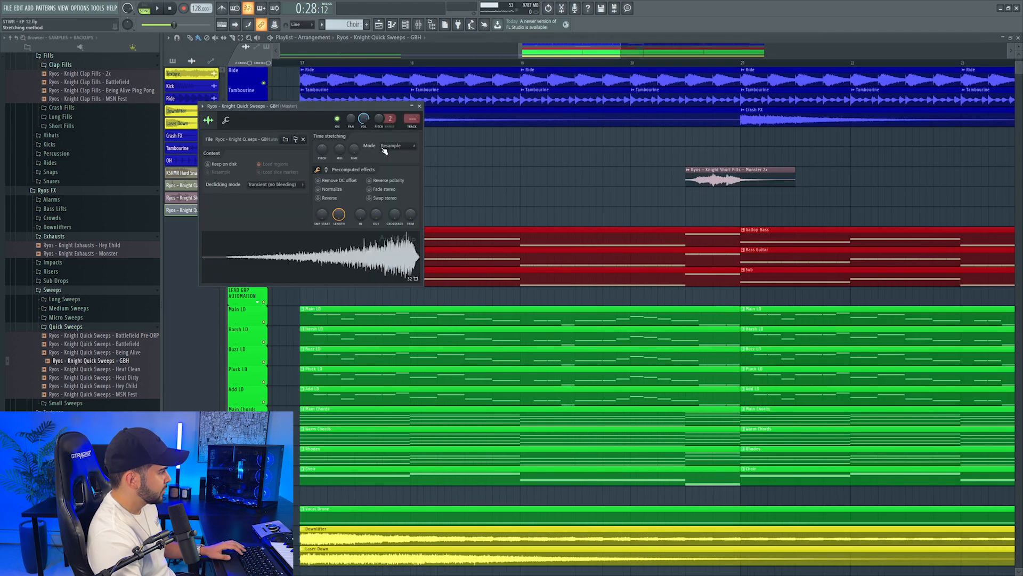
click(410, 128)
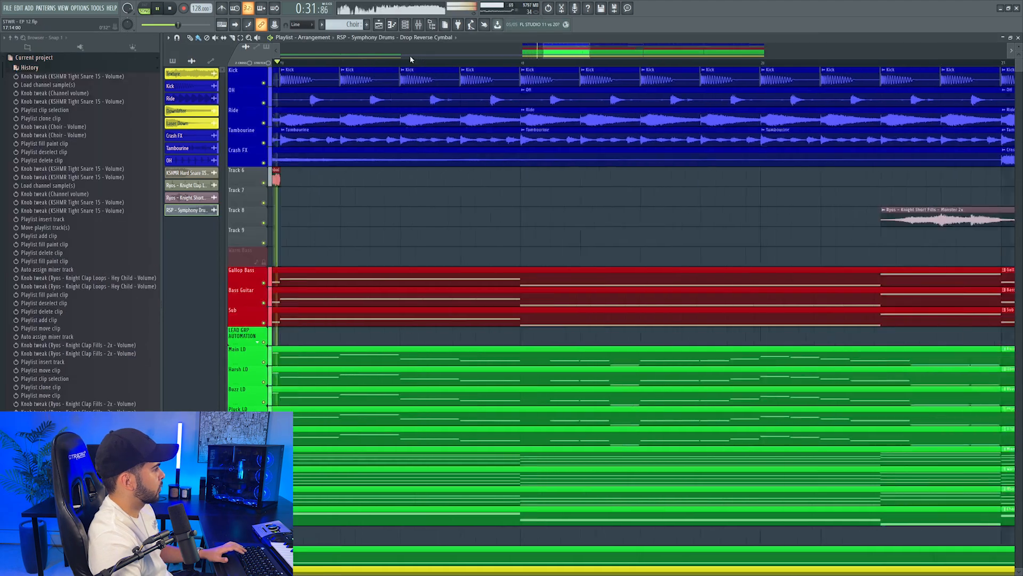
click(504, 179)
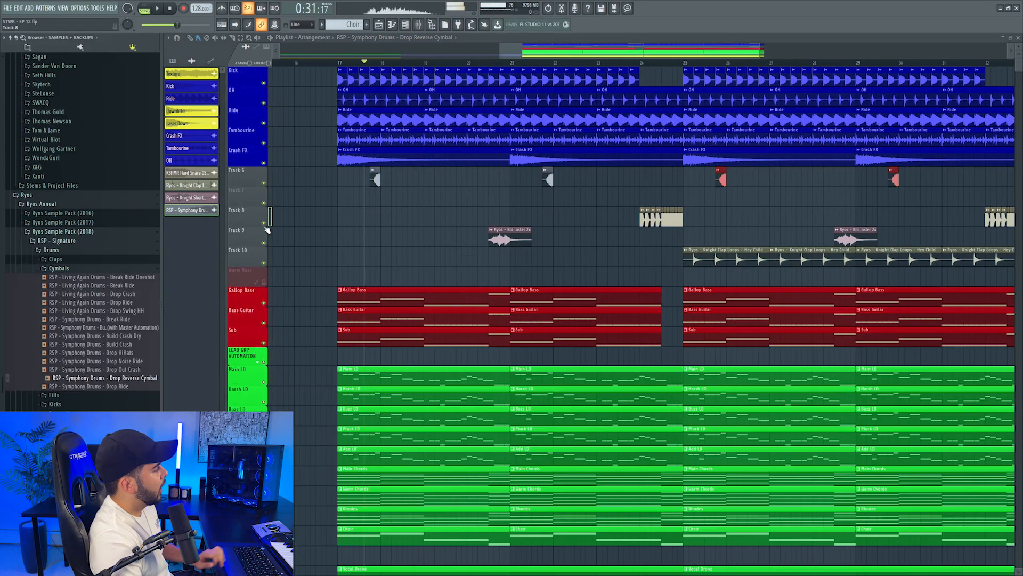
scroll(416, 210, down, 2)
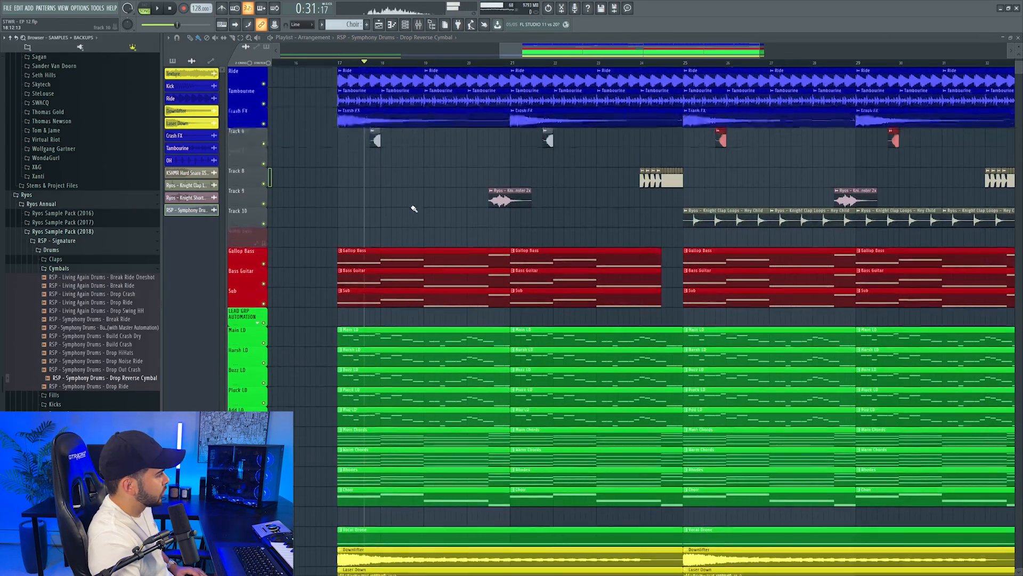
Place the RSP - Symphony FX - Drop Downlifter 4 sample on Track 7 at bar 19 and audition it
scroll(82, 379, down, 3)
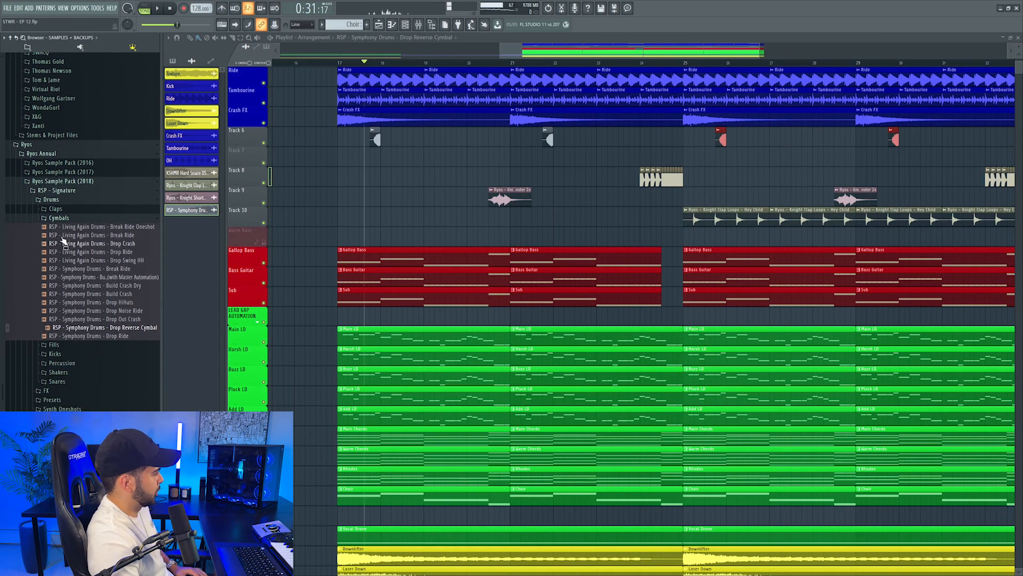
click(63, 209)
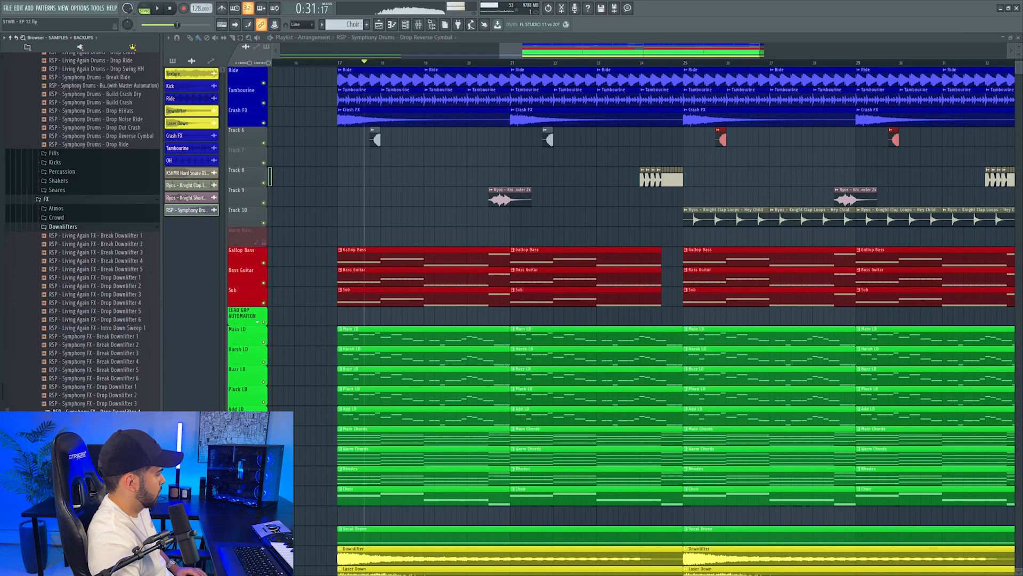
drag(93, 410, 451, 150)
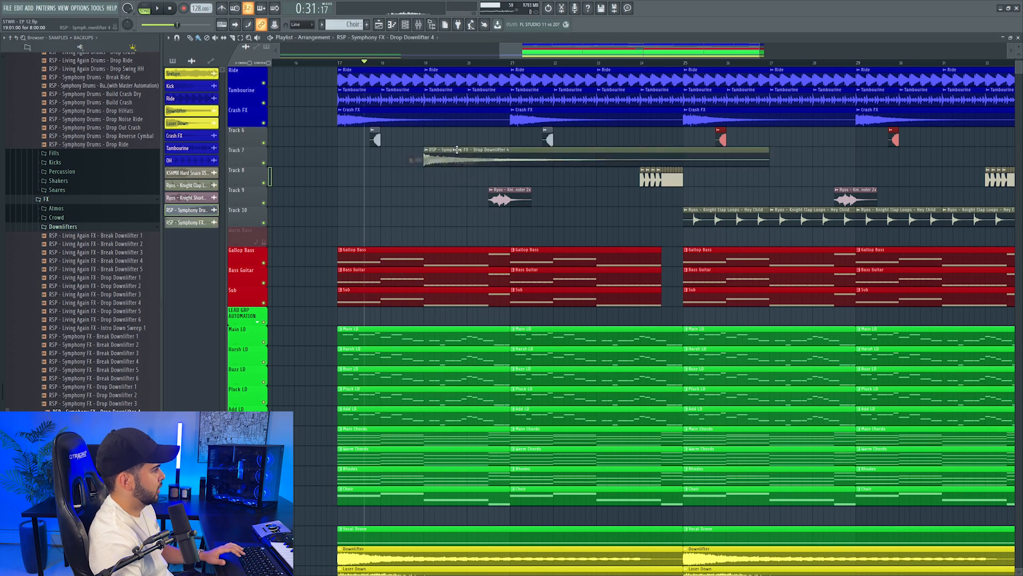
click(354, 62)
key(space)
scroll(355, 62, up, 2)
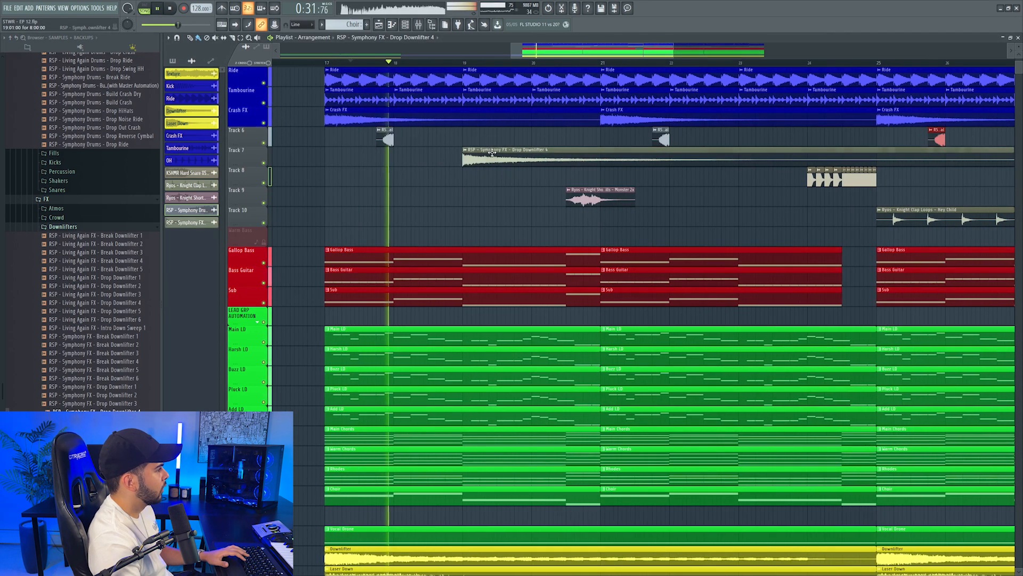
Assign the Drop Downlifter 4 sample to a free mixer track and repeat it every four bars, starting just before bar 19
double_click(477, 153)
key(space)
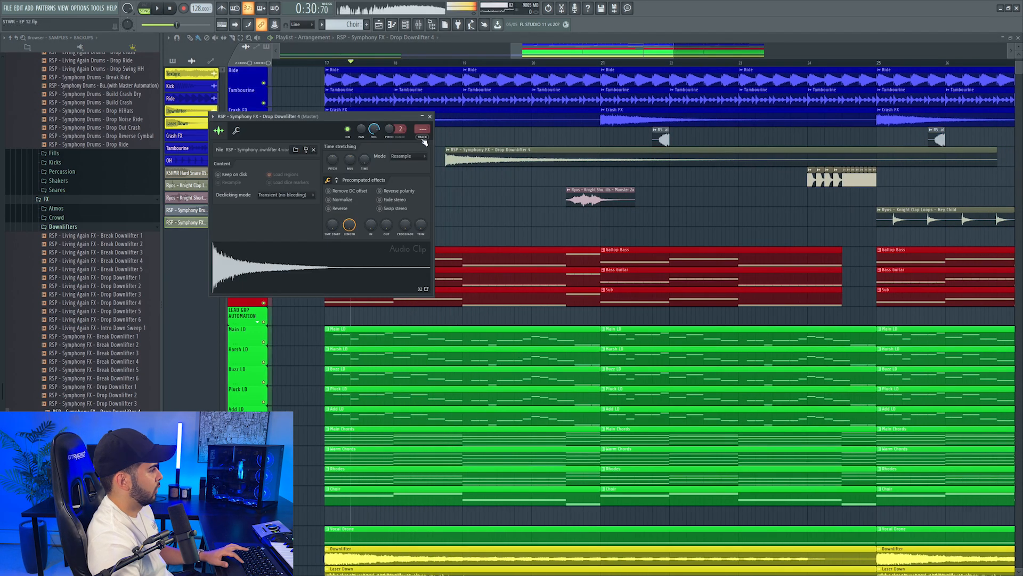
key(F9)
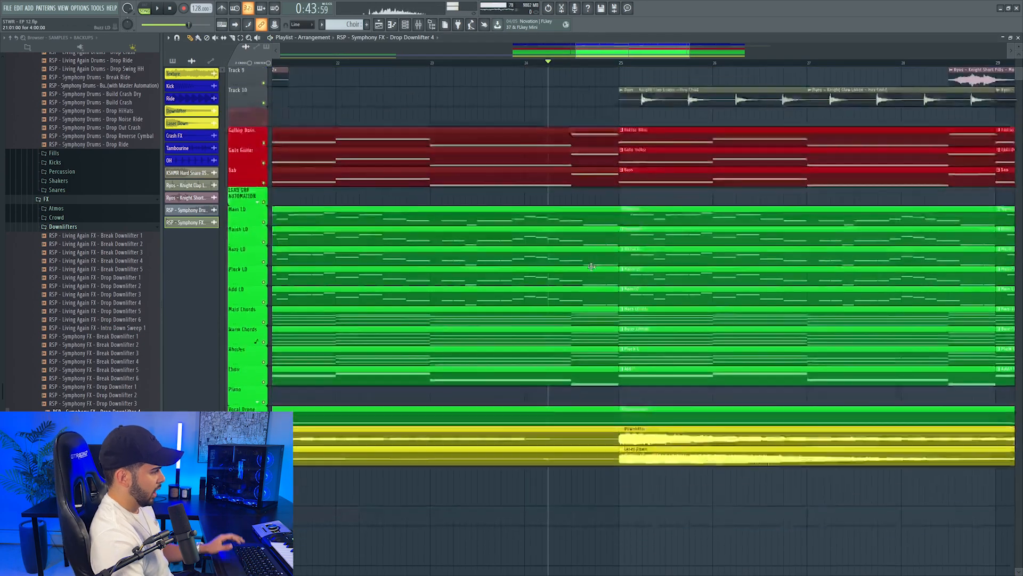
Insert a track above Kick and automate the master FabFilter Simplon's Filter 2 frequency to rise into bar 25, auditioning the transition
scroll(478, 331, up, 5)
scroll(478, 331, down, 2)
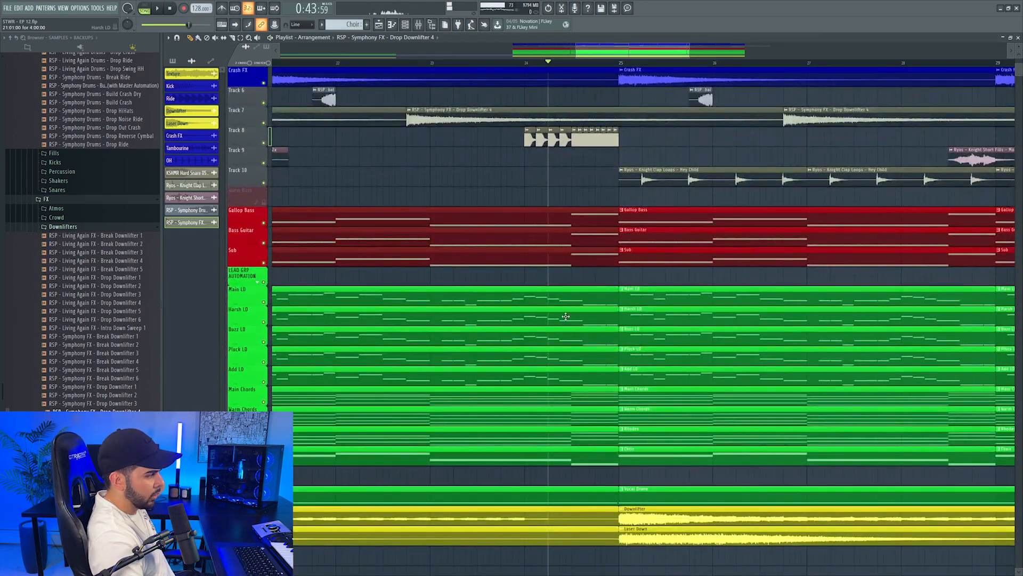
scroll(538, 318, down, 4)
scroll(570, 59, right, 2)
scroll(507, 265, down, 3)
scroll(507, 265, up, 4)
scroll(425, 204, up, 4)
right_click(252, 92)
click(277, 231)
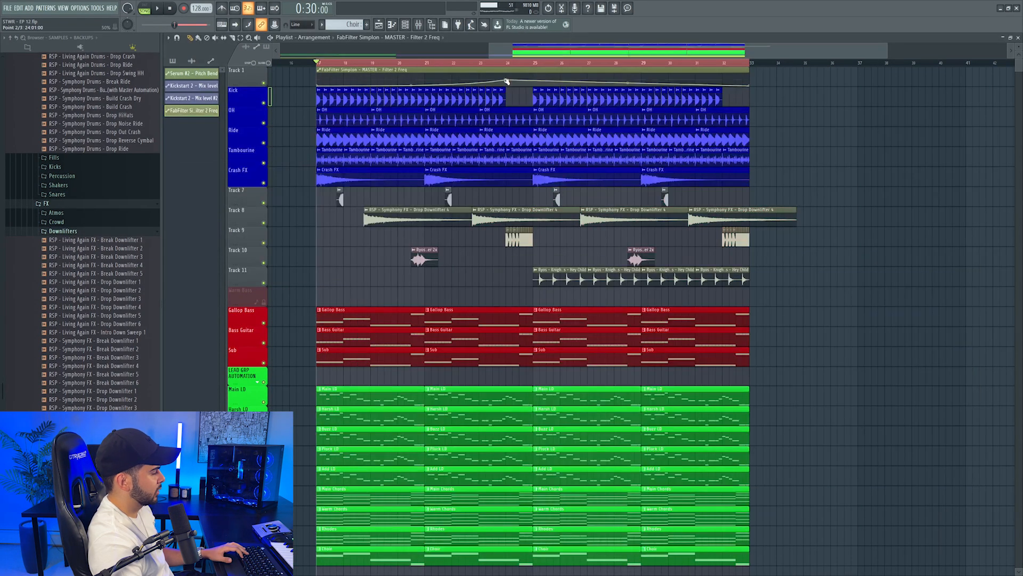
key(space)
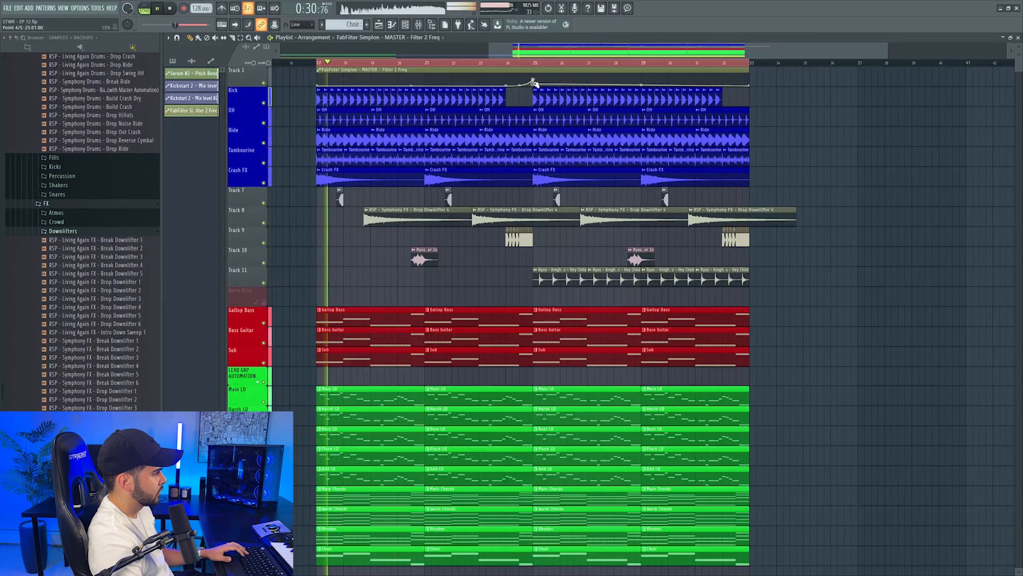
click(521, 63)
click(525, 63)
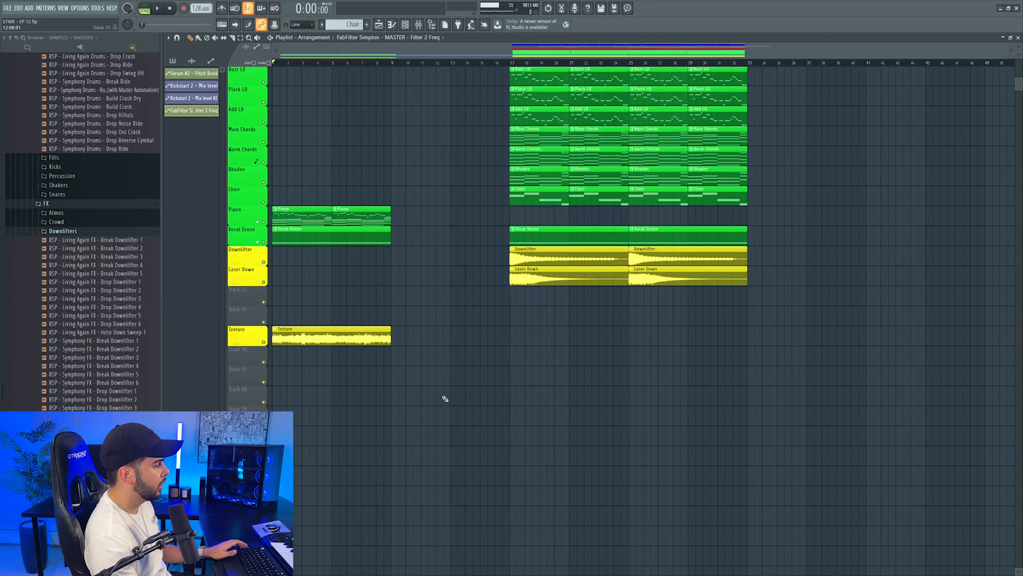
Move the Texture track directly below Laser Down and repeat its clip through bar 32
drag(232, 317, 247, 298)
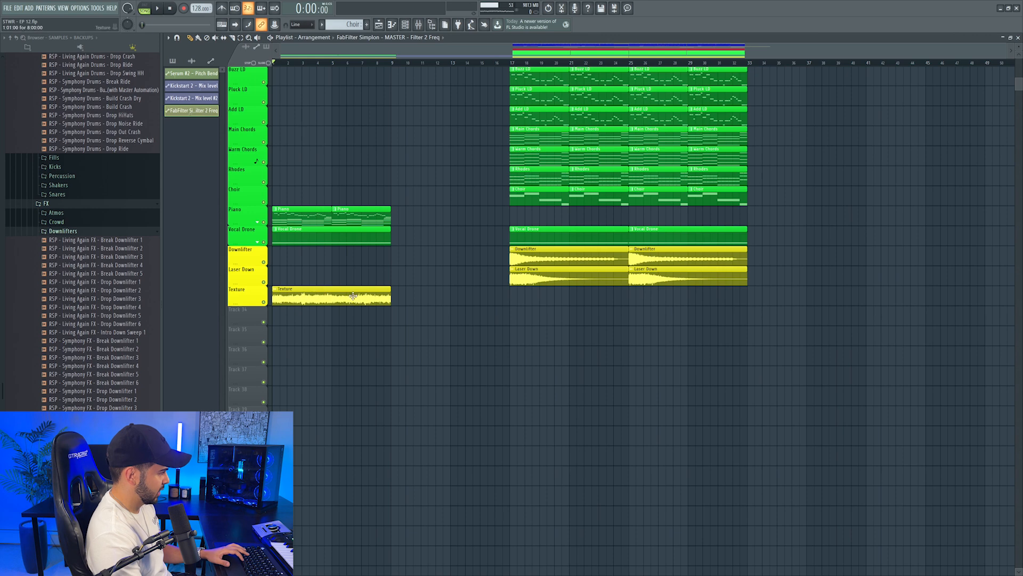
click(385, 299)
click(399, 298)
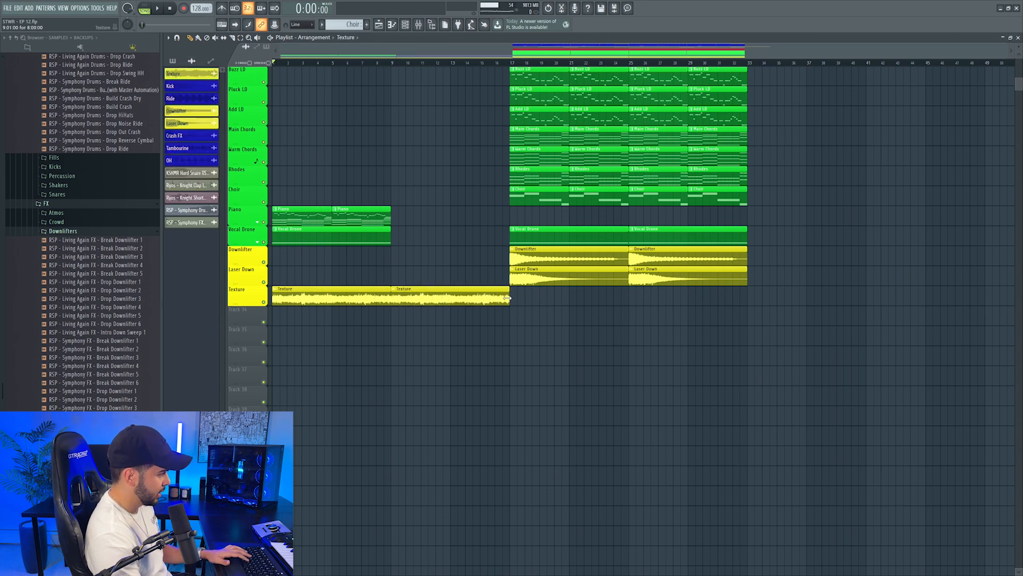
mouse_move(514, 301)
mouse_down()
mouse_move(722, 301)
mouse_move(515, 301)
mouse_up()
drag(634, 301, 725, 300)
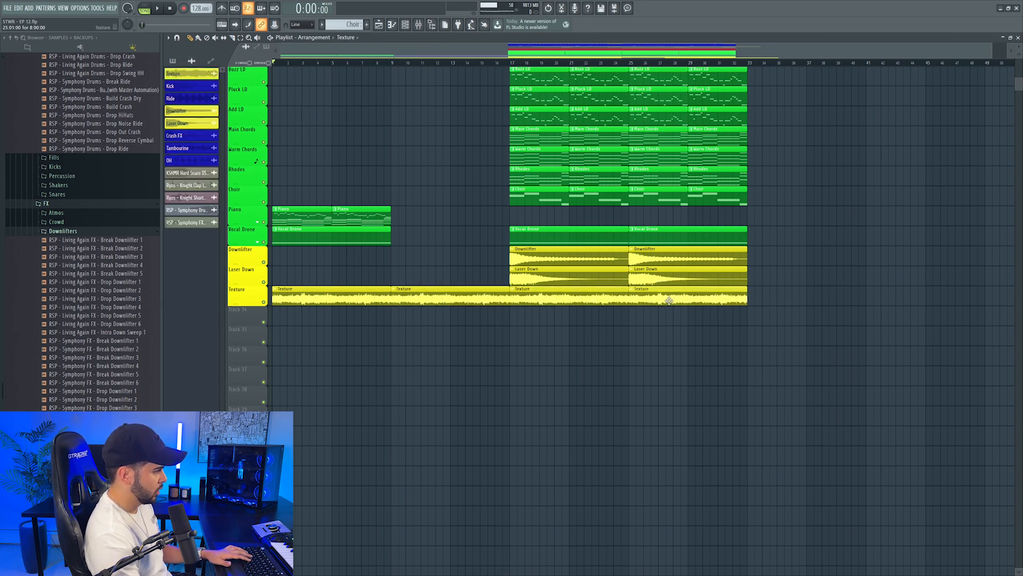
Repeat the piano, vocal drone and five lead parts, including the Serum pitch bend automation, across bars 9 to 16
scroll(617, 328, up, 1)
scroll(369, 318, up, 2)
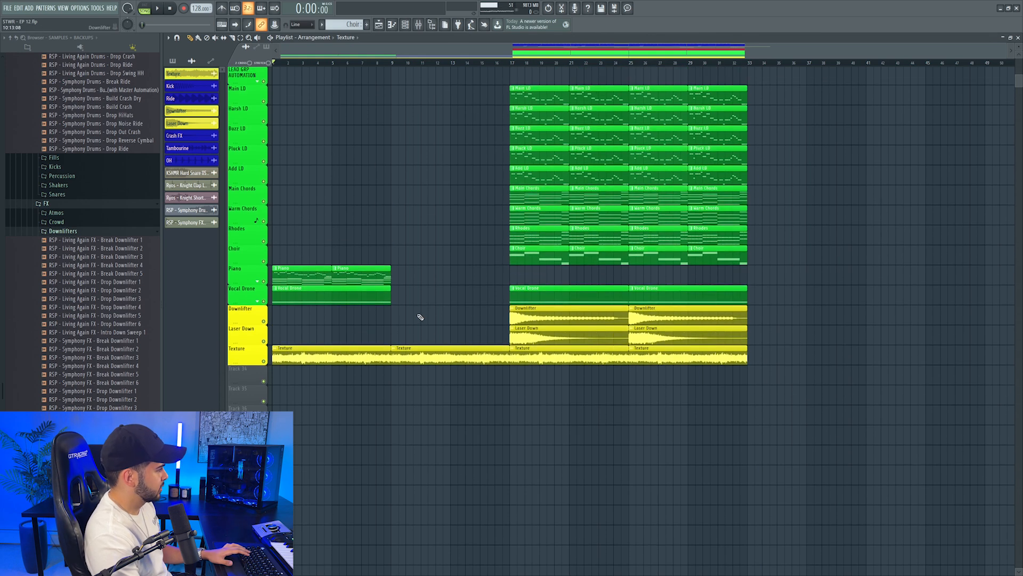
click(260, 302)
click(260, 303)
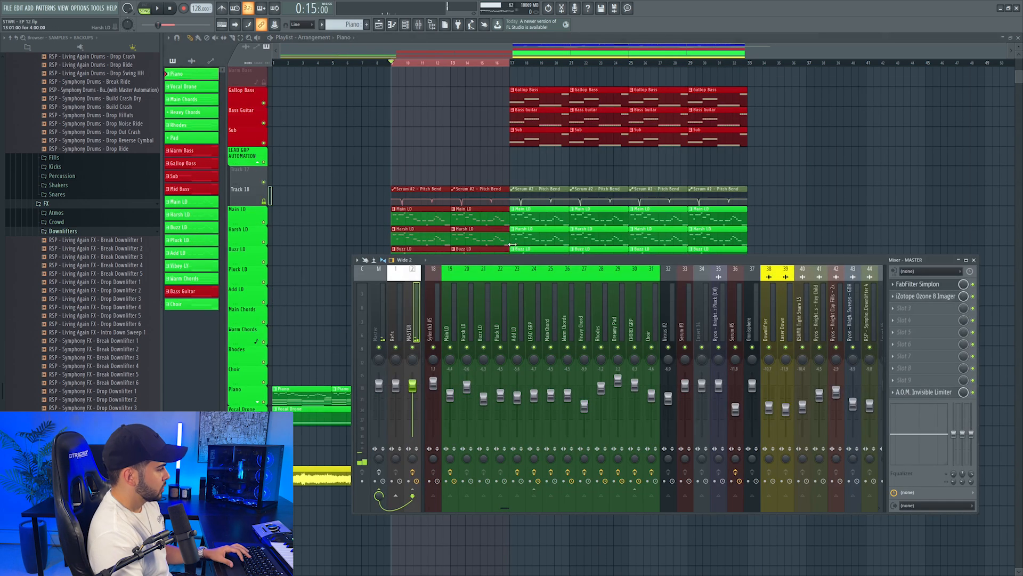
scroll(618, 313, left, 3)
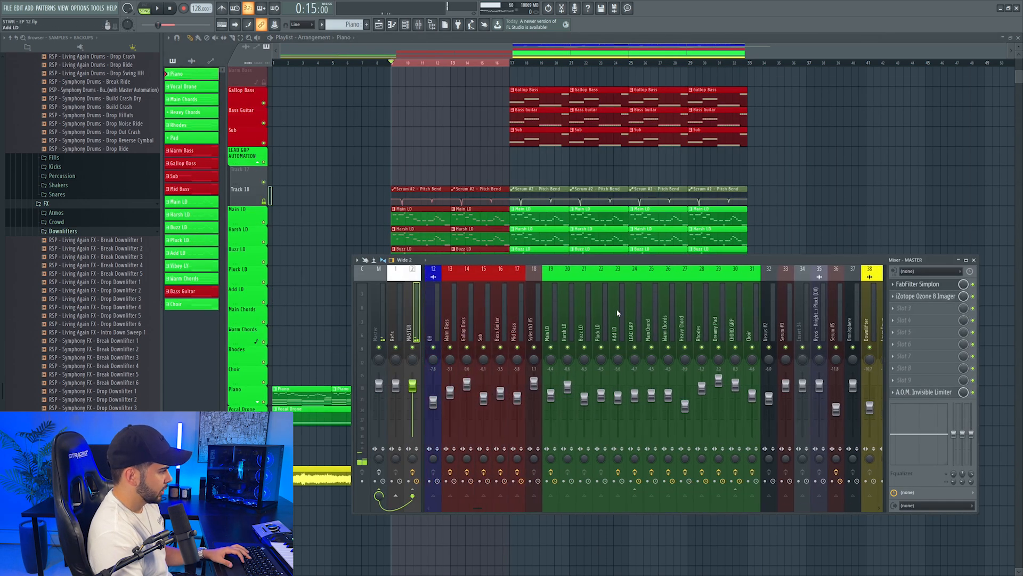
Insert FabFilter Simplon before Kickstart 2 on the LEAD GRP mixer track and lower Filter 1's frequency to about 468 Hz during playback
click(641, 327)
click(906, 380)
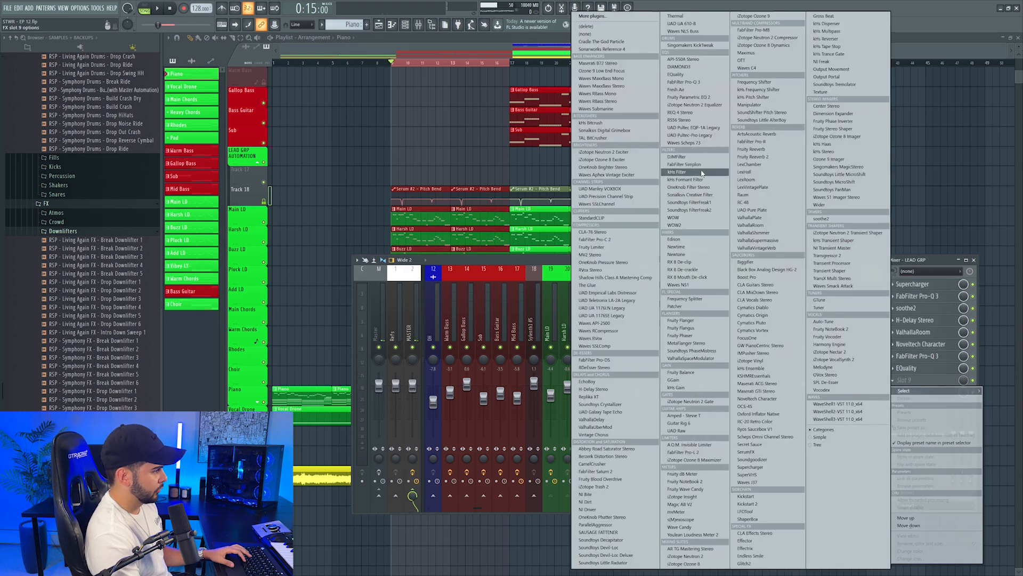
click(684, 165)
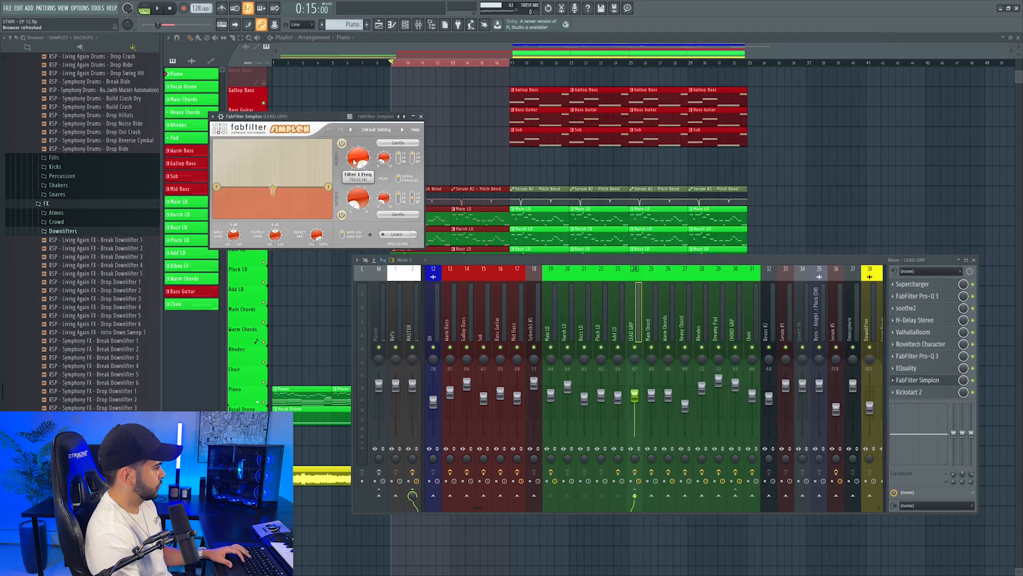
drag(345, 213, 345, 218)
key(space)
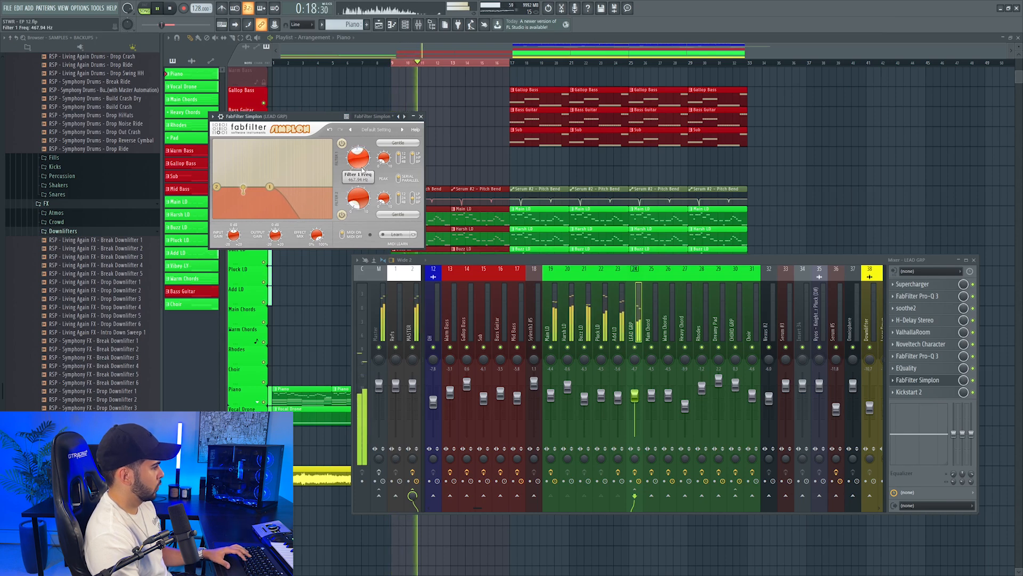
Create LEAD GRP automation for Kickstart 2's mix level and Simplon's Filter 1 peak and frequency, with the frequency rising across bars 9 to 16
right_click(964, 392)
click(982, 455)
click(98, 8)
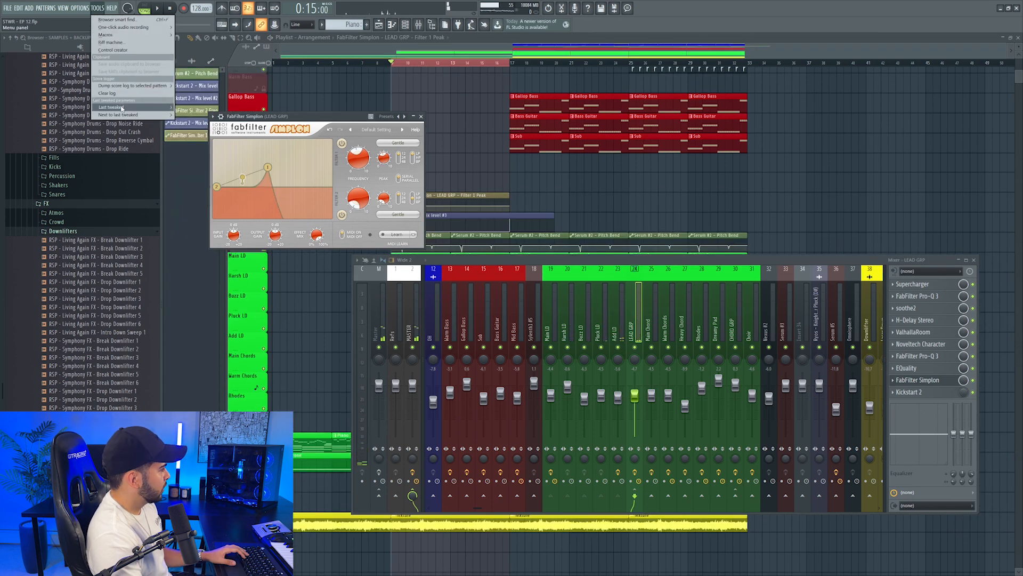
mouse_move(122, 108)
click(205, 162)
drag(484, 77, 490, 194)
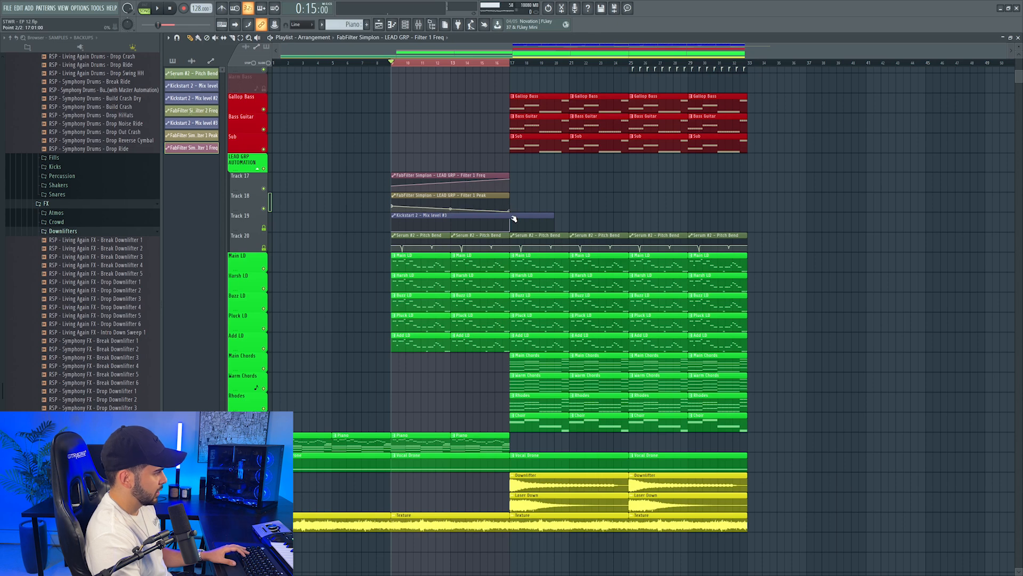
Automate the LEAD GRP Simplon's output level to fall gradually across bars 9 to 16 and audition the transition into the drop
click(425, 64)
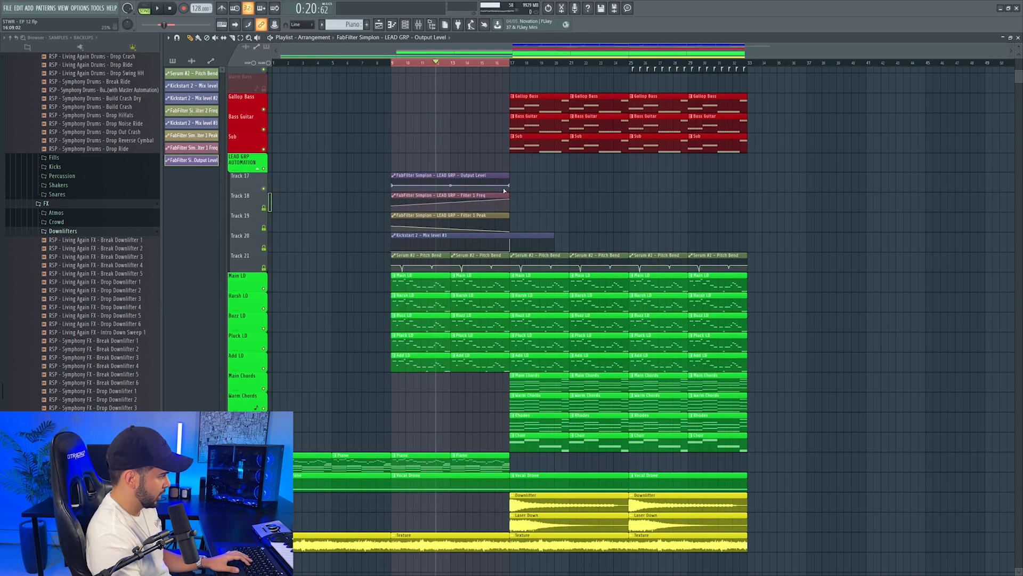
right_click(510, 185)
click(531, 315)
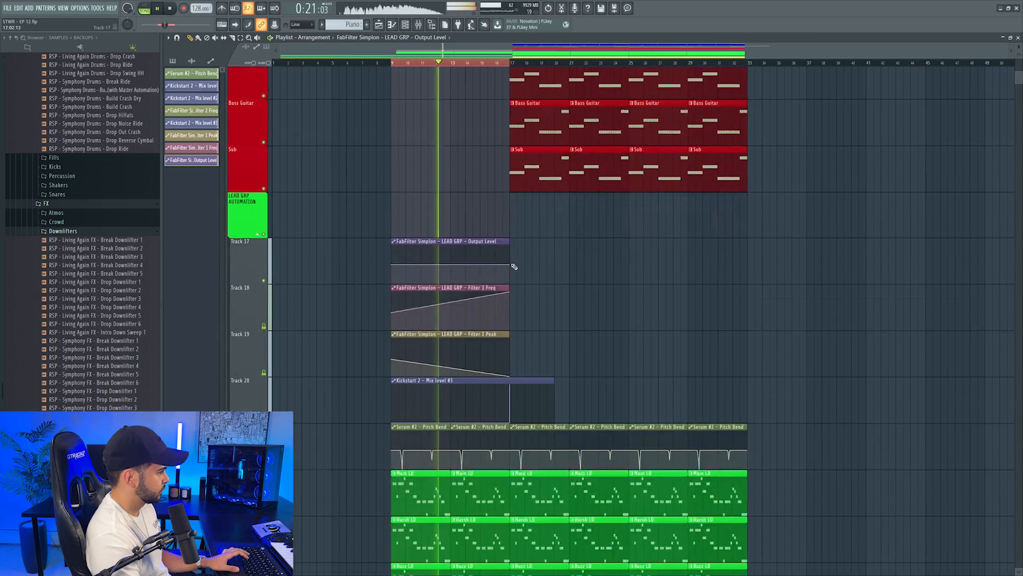
drag(511, 265, 512, 269)
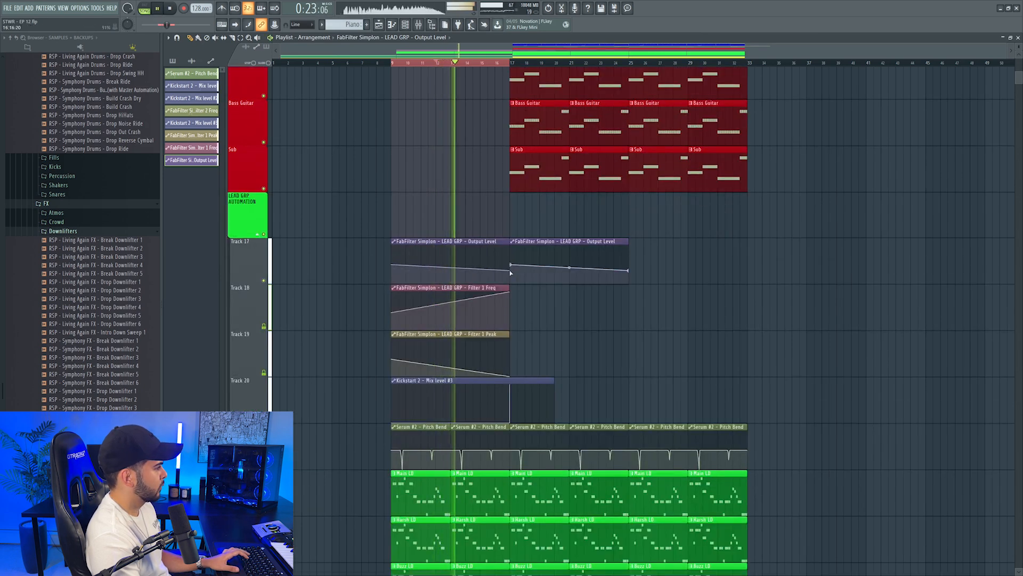
right_click(511, 261)
click(540, 385)
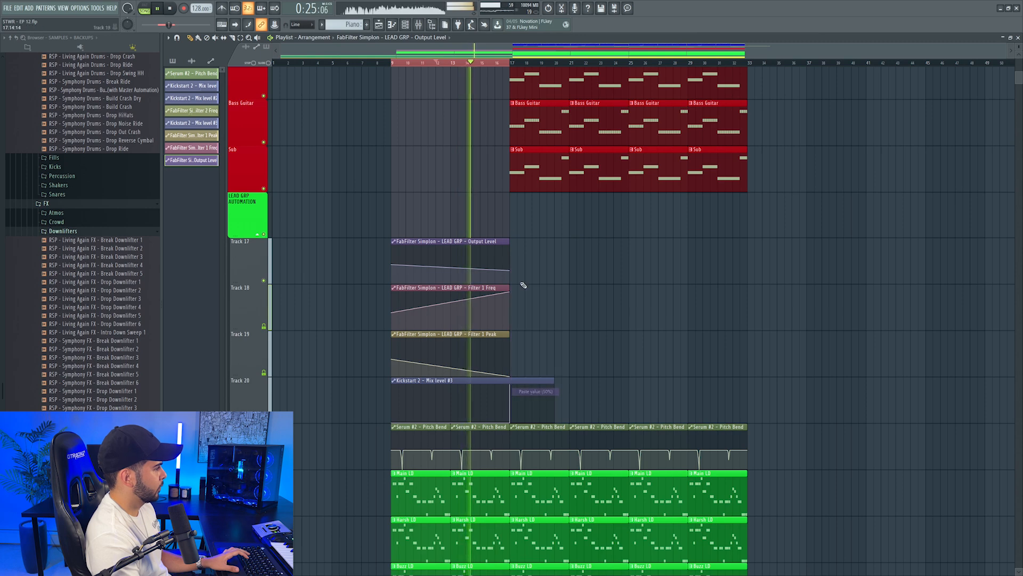
scroll(521, 250, up, 2)
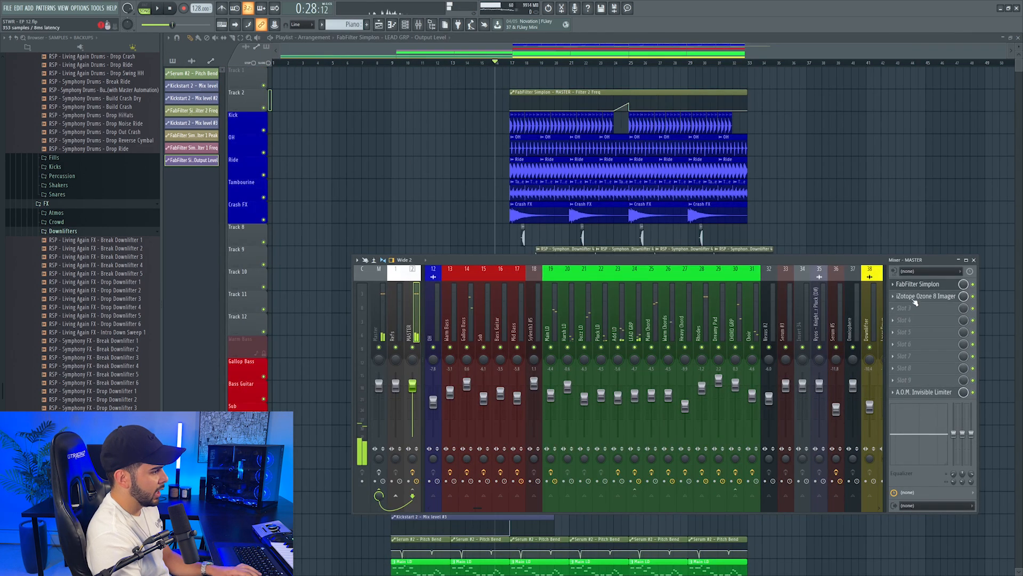
Automate the master's Endless Smile intensity to rise from bar 9 through bar 16, and extend the Simplon Filter 2 frequency automation back to bar 1
click(915, 302)
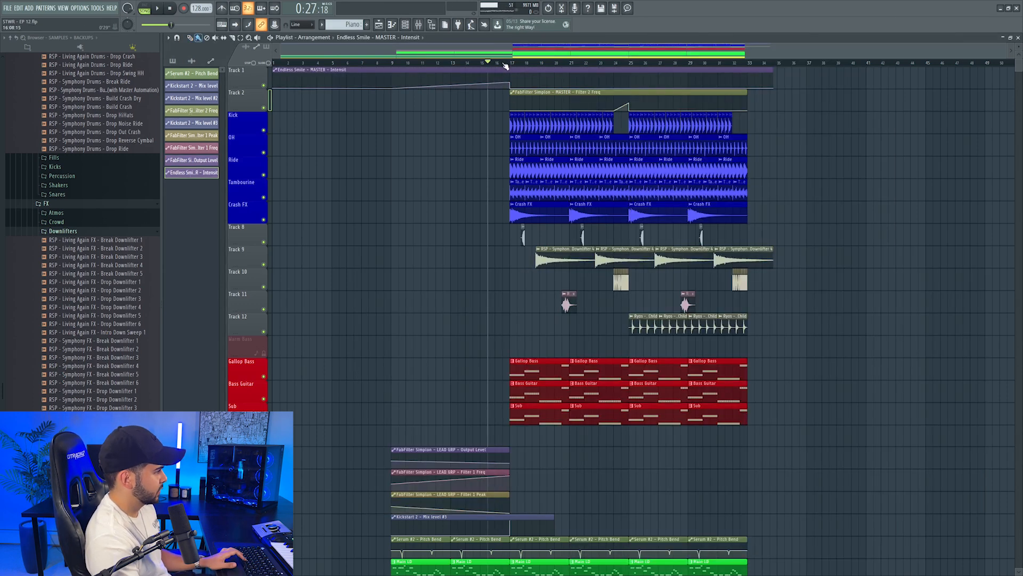
click(504, 64)
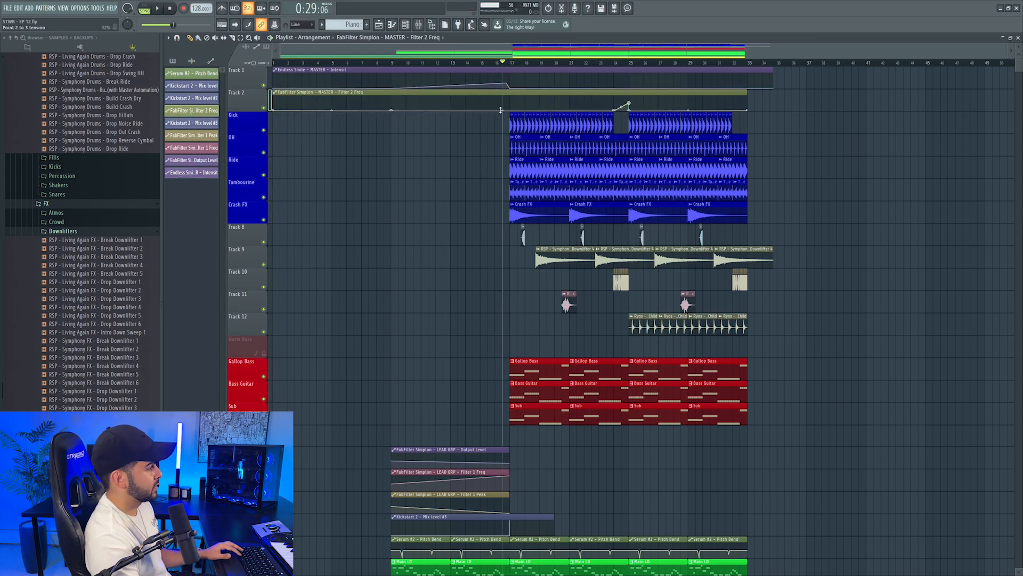
scroll(504, 65, up, 6)
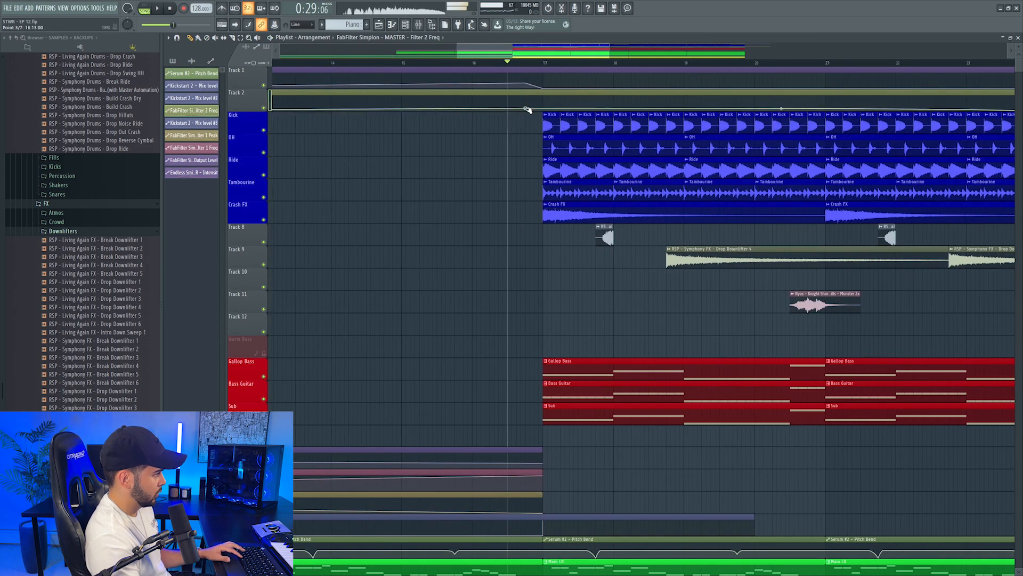
key(space)
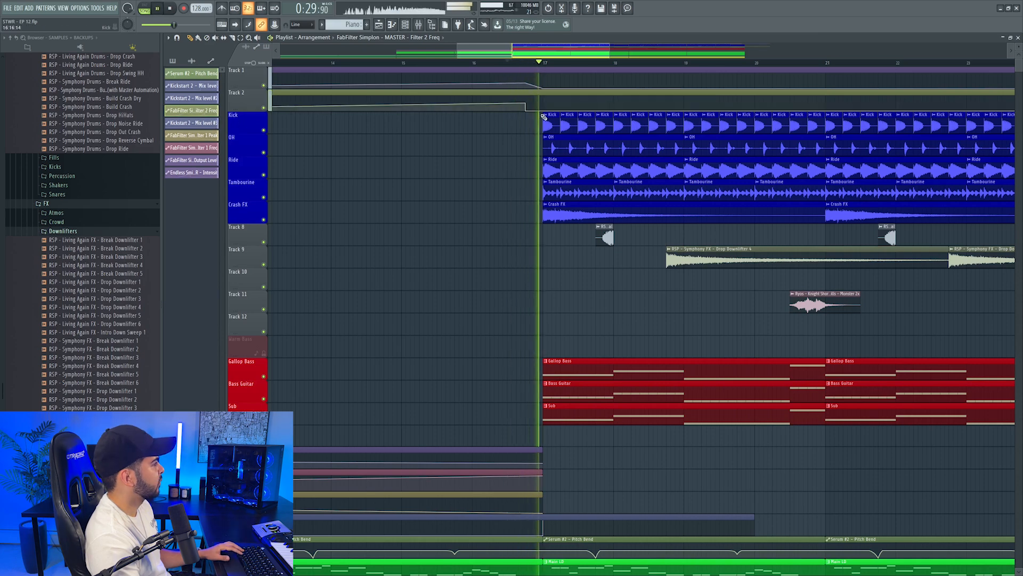
key(space)
key(space)
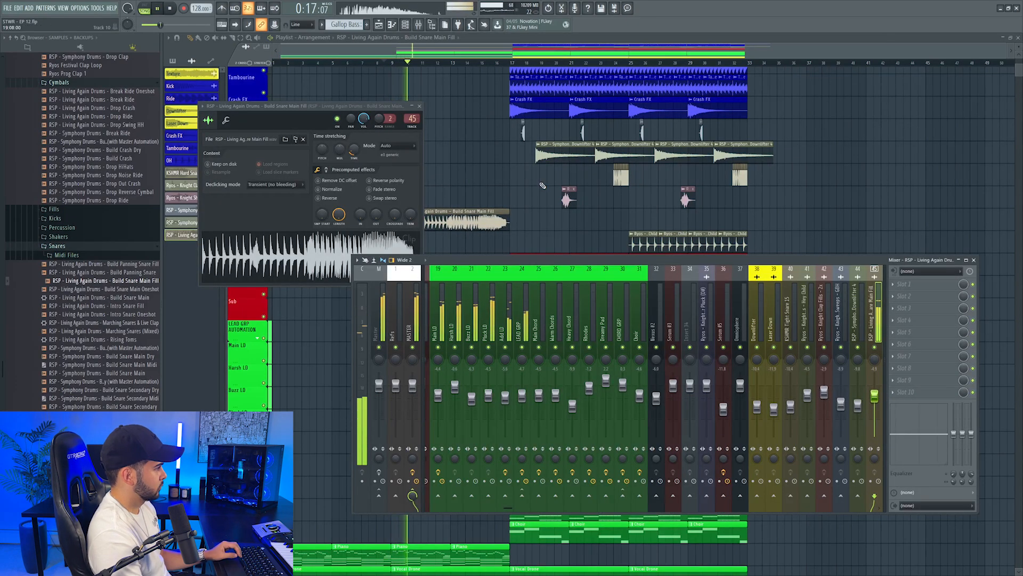
Place the RSP - Living Again Drums - Build Snare Main Fill sample across bars 9 to 16 on its own mixer track and audition it
key(F12)
scroll(526, 217, down, 2)
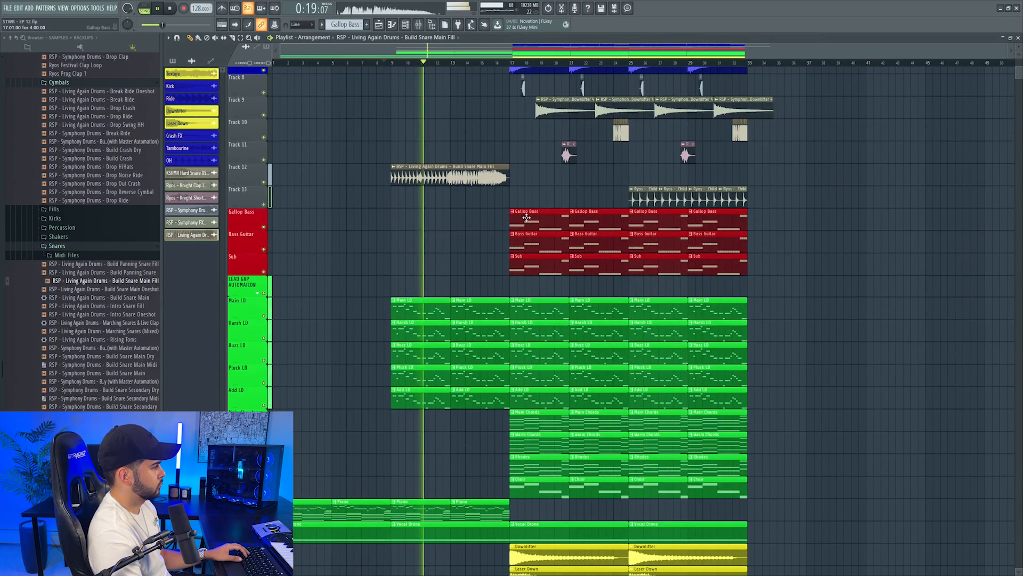
click(418, 25)
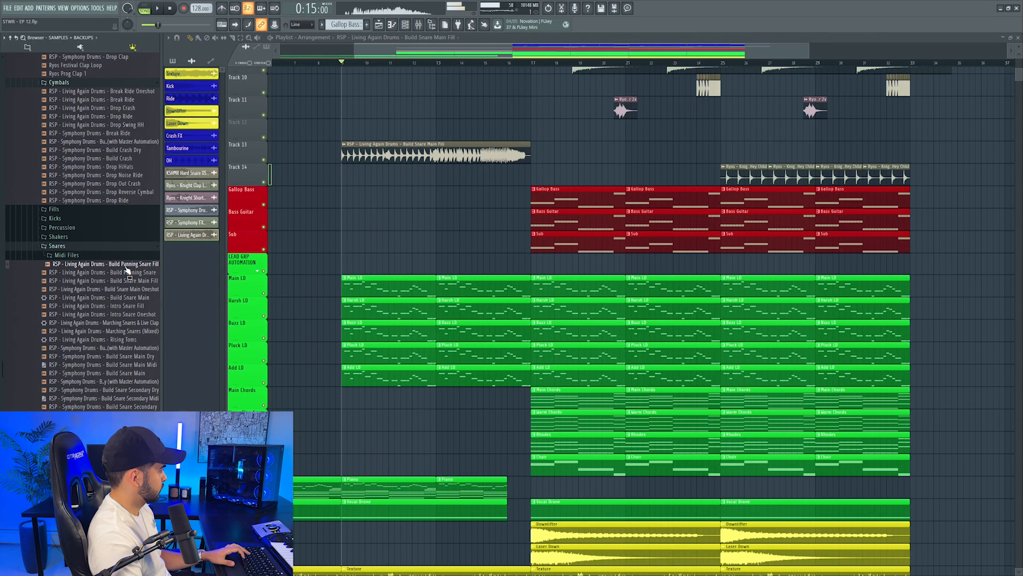
Place the Build Panning Snare Fill sample below the main snare fill from bar 9, assign it a free mixer track and lower its volume
drag(131, 267, 344, 176)
key(space)
double_click(368, 173)
key(ctrl+l)
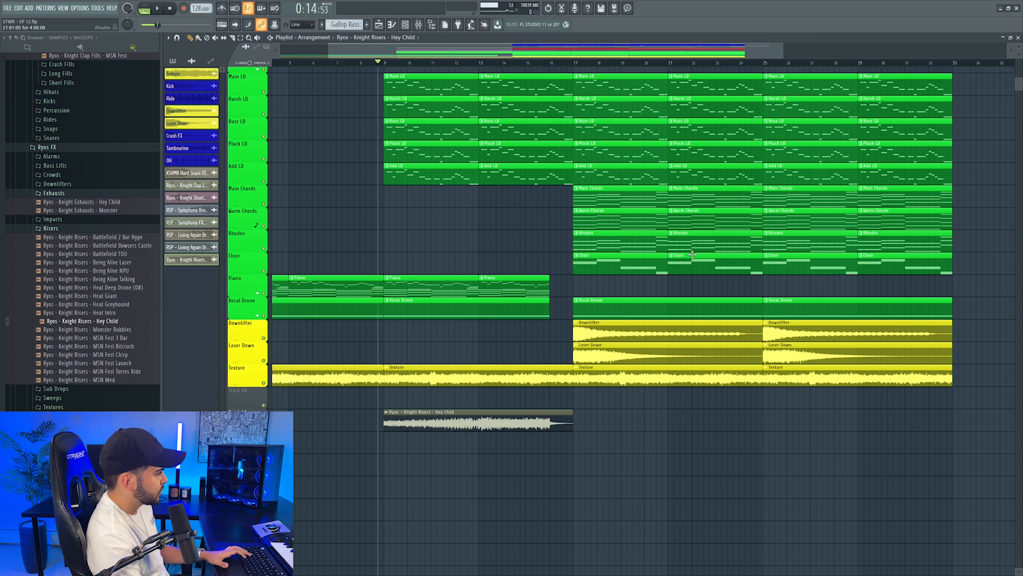
Assign the Ryos - Knight Risers - Hey Child clip starting at bar 9 to a free mixer track and audition it
key(space)
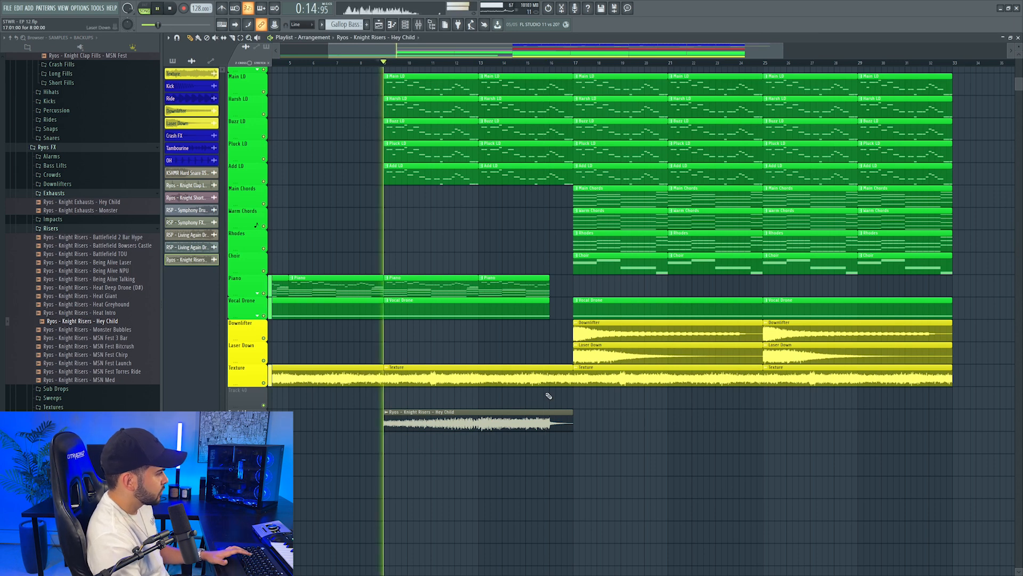
double_click(400, 412)
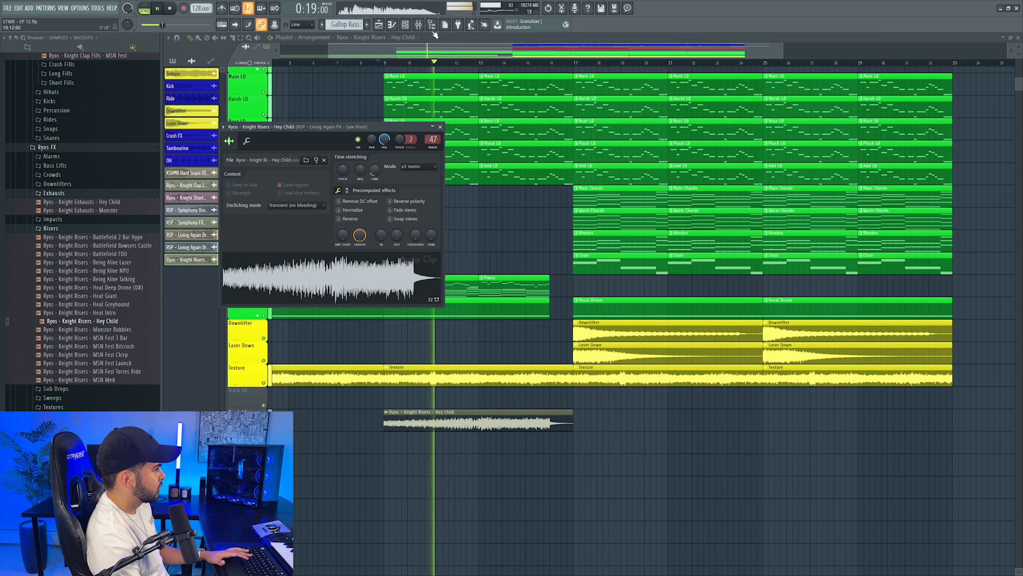
click(419, 25)
key(F12)
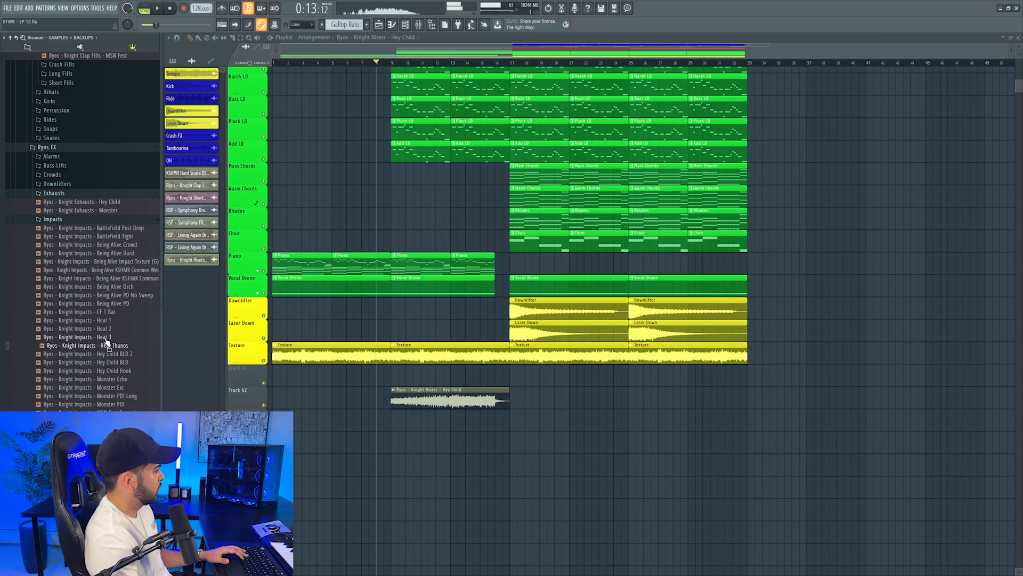
Place the Knight Impacts - Heat 3 and Knight Downlifters - Massive Hall Clap samples below the riser around bar 9 and audition the transition
drag(109, 339, 384, 447)
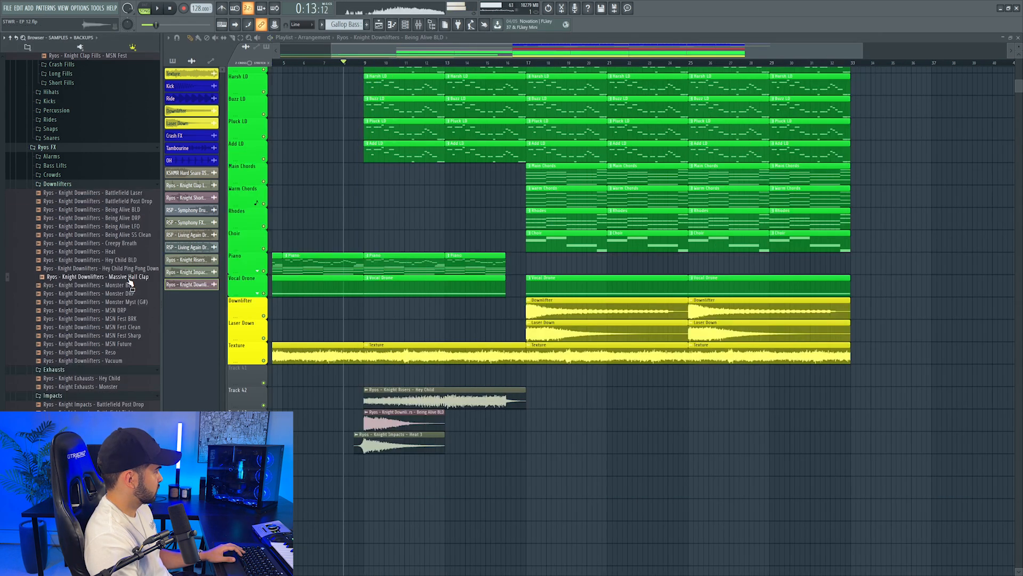
drag(381, 422, 382, 422)
key(space)
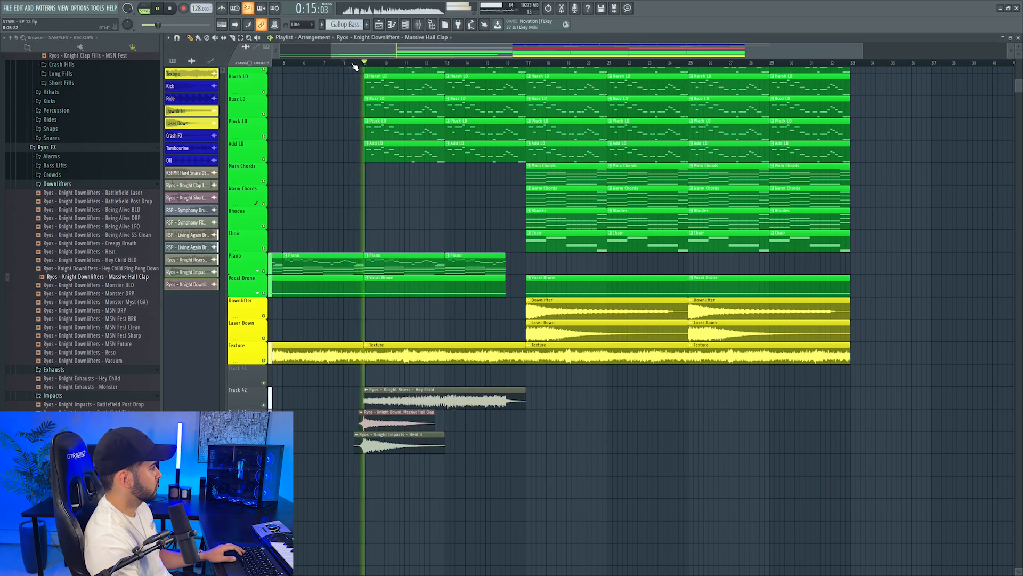
scroll(354, 65, up, 5)
scroll(354, 65, down, 5)
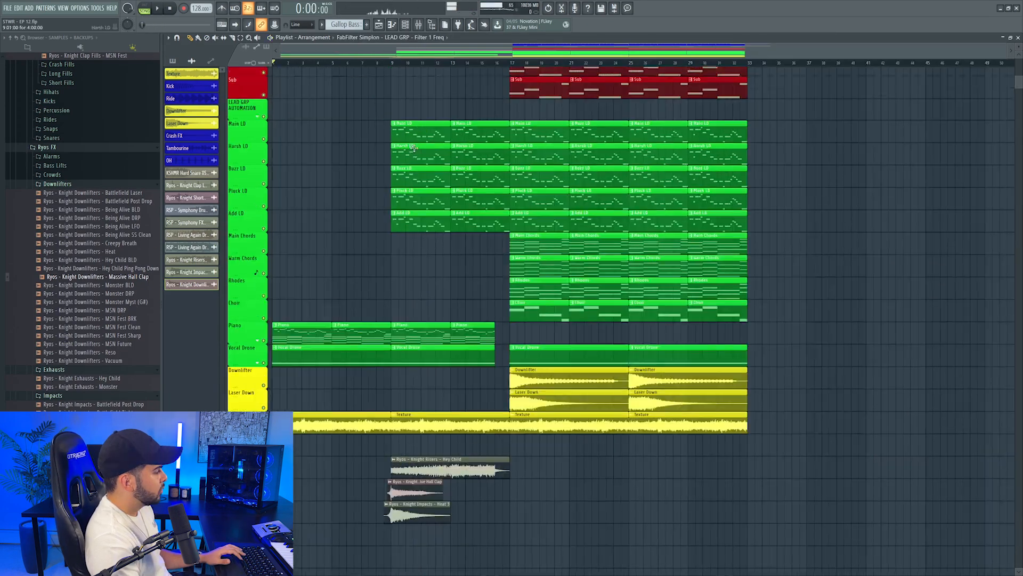
scroll(369, 390, up, 3)
scroll(369, 390, down, 4)
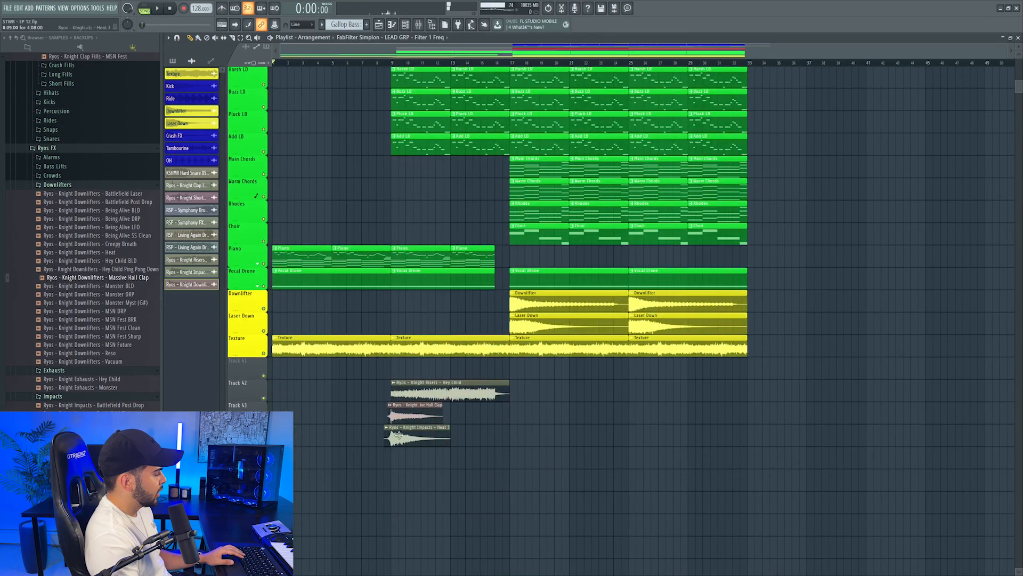
Insert a playlist track above Gallop Bass, place the reese pattern on it from bar 9, and assign its Spire channel a free mixer track
scroll(479, 266, up, 10)
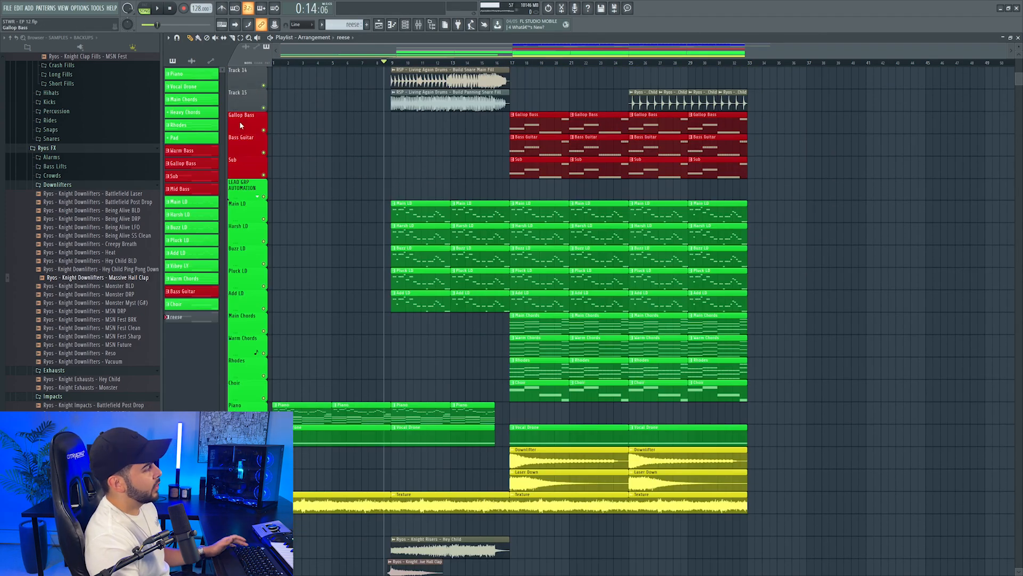
right_click(240, 126)
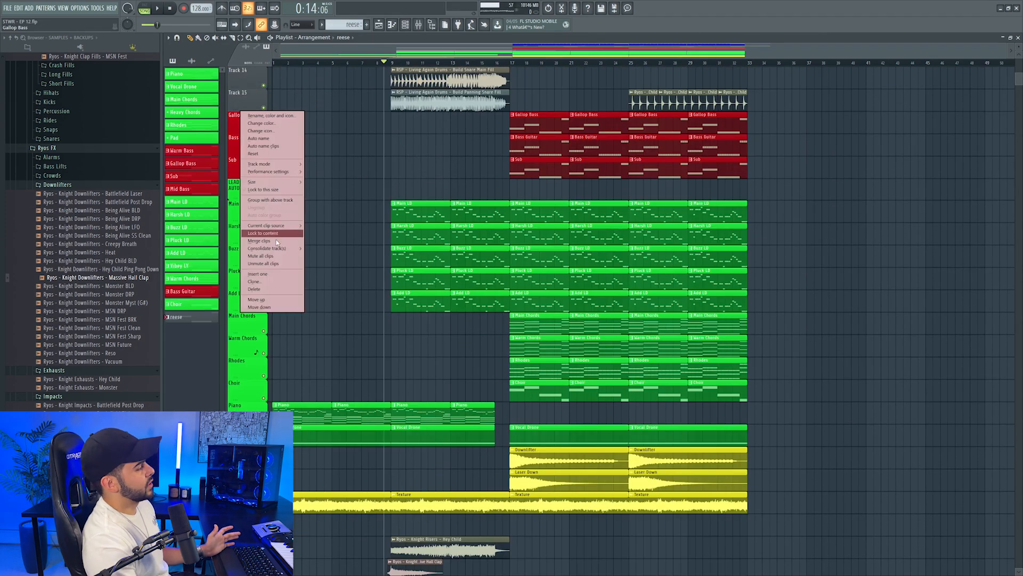
click(258, 274)
double_click(407, 121)
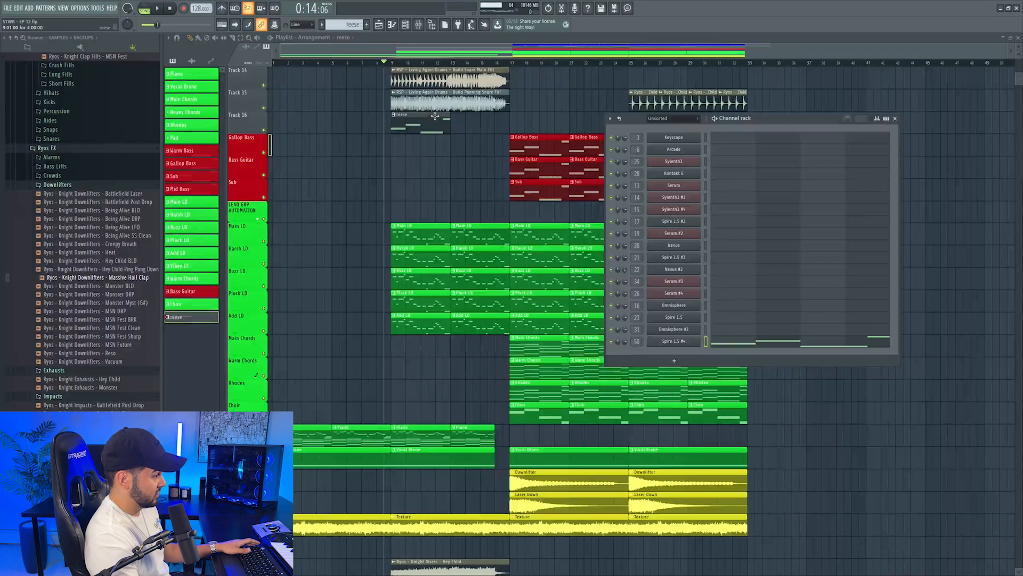
click(419, 25)
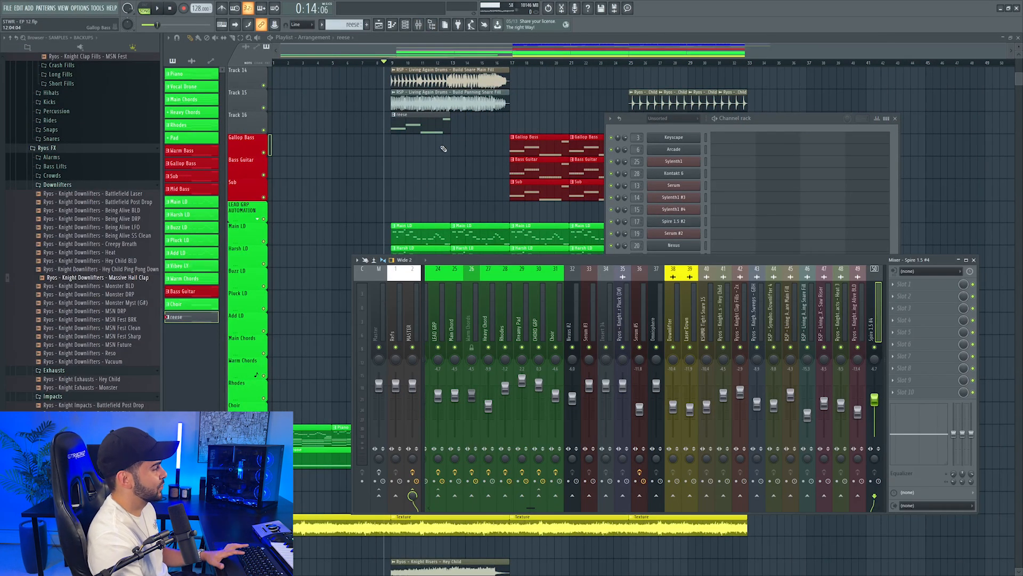
Loop bars 9 to 16, balance the reese's mixer level during playback, and repeat the reese pattern through bar 16
scroll(436, 151, up, 4)
click(393, 63)
drag(394, 64, 505, 63)
click(419, 28)
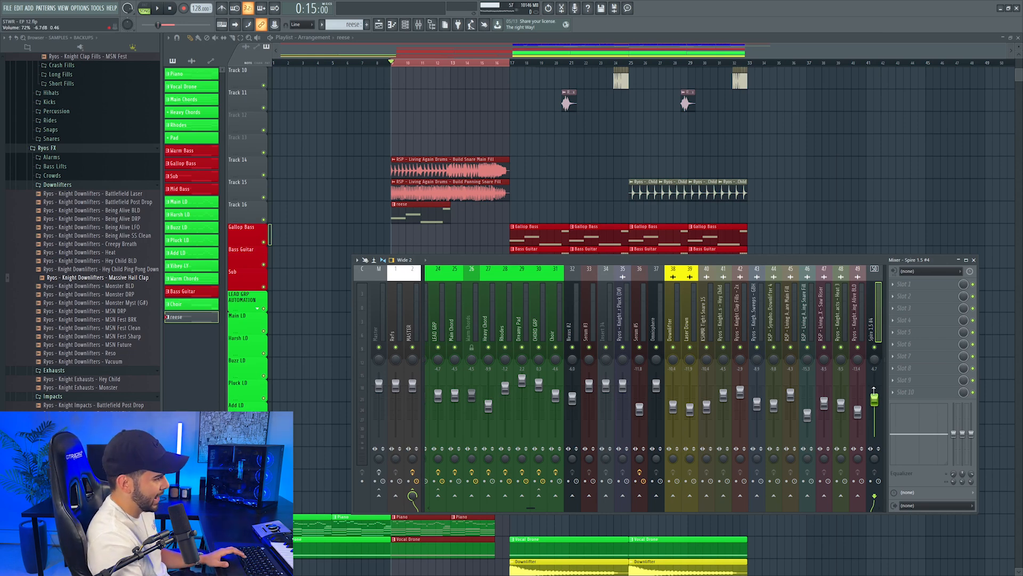
key(space)
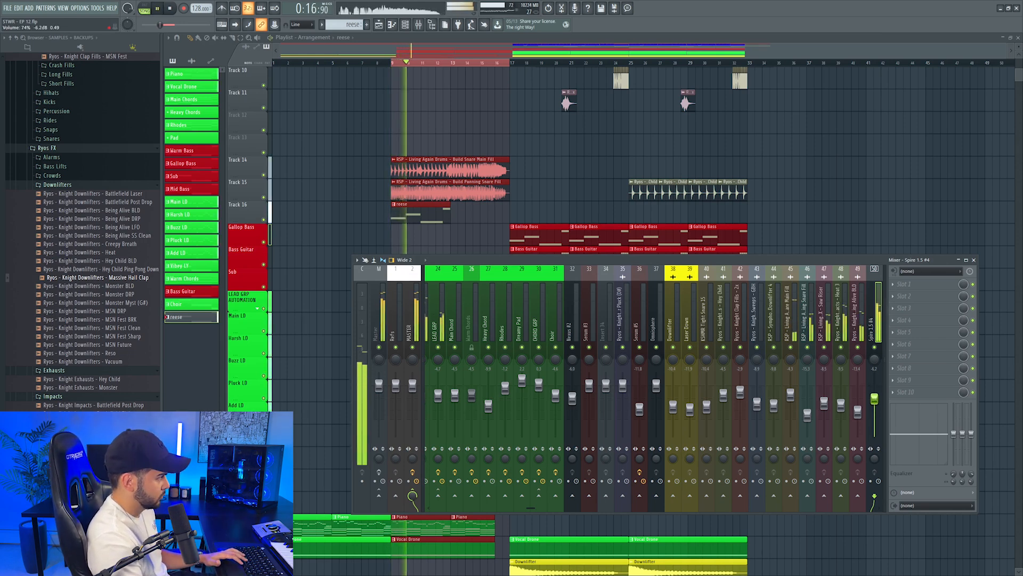
key(F9)
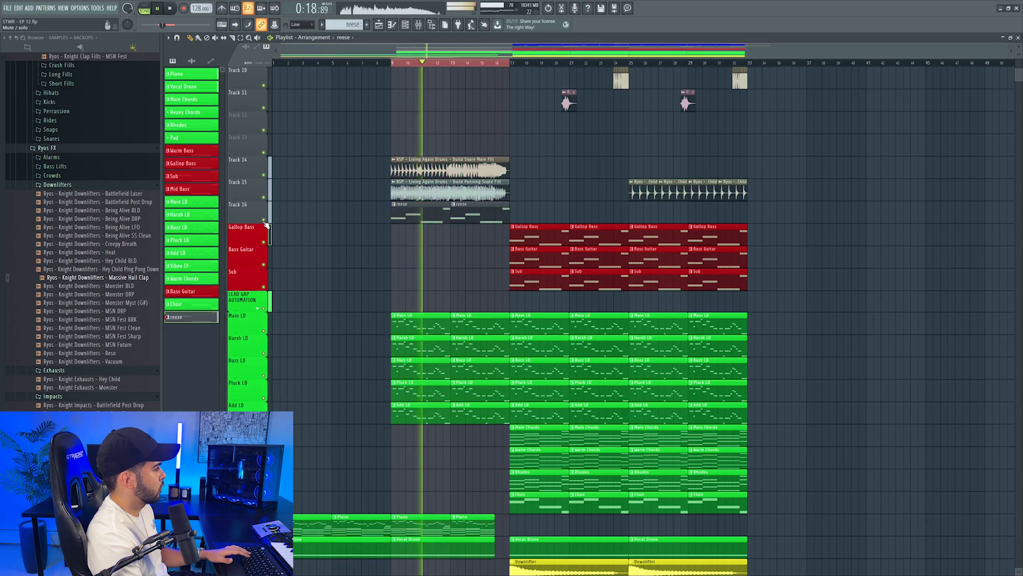
Rename the reese track Build Bass in red, automate its Simplon Filter 2 frequency across bars 9 to 16, and place the track above that automation
right_click(238, 208)
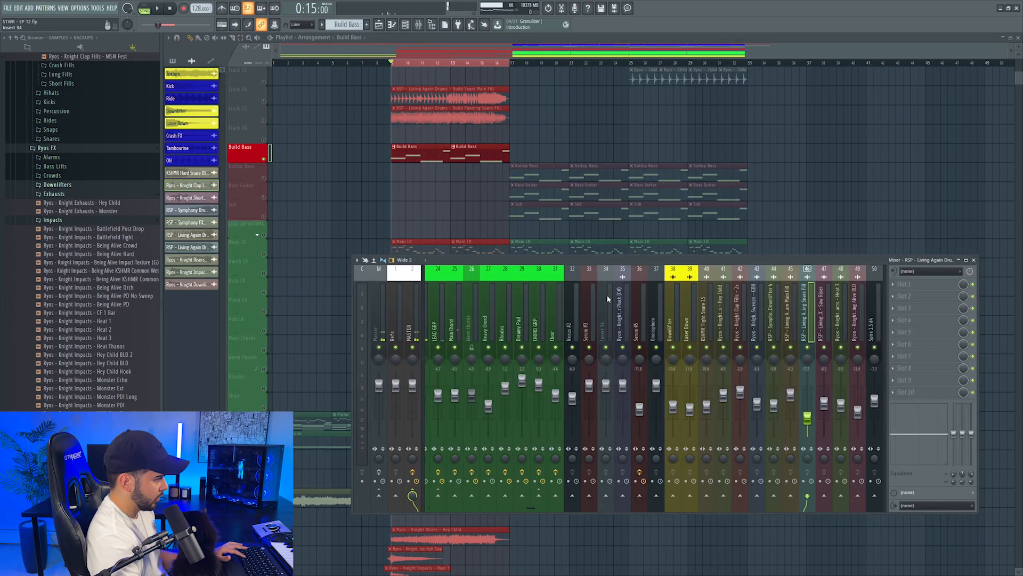
scroll(613, 313, up, 4)
scroll(640, 306, down, 4)
click(723, 301)
key(space)
key(space)
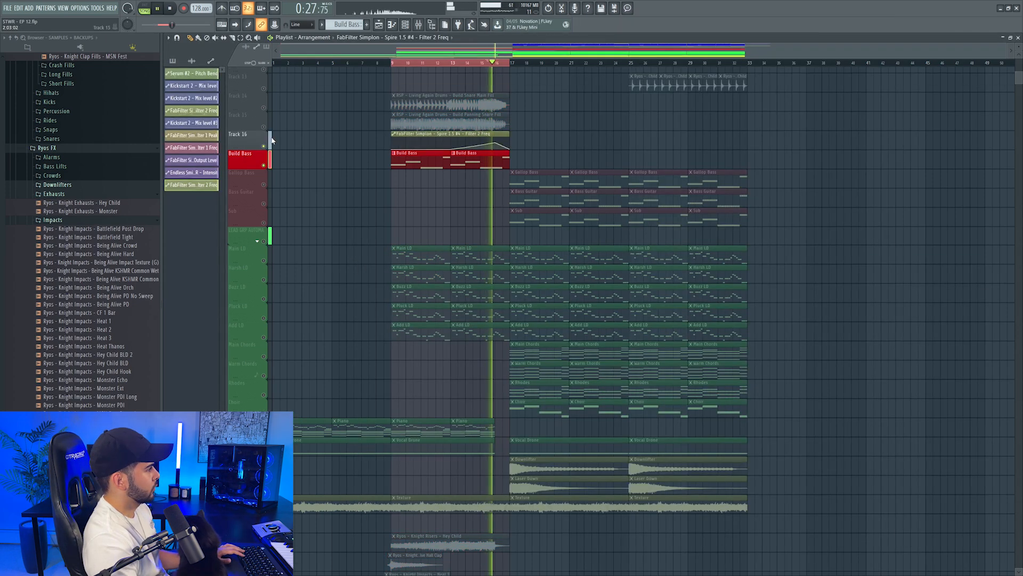
drag(238, 155, 237, 136)
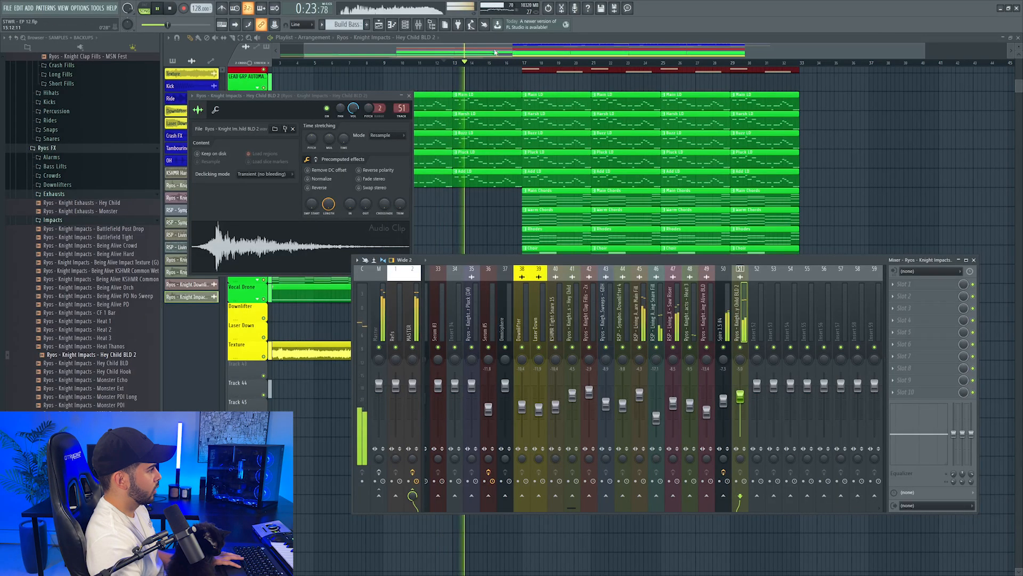
Audition the Knight Impacts - Hey Child BLD 2 sample at bar 13 and insert an empty playlist track above the Hey Child riser
drag(497, 51, 475, 62)
scroll(476, 63, up, 4)
right_click(243, 389)
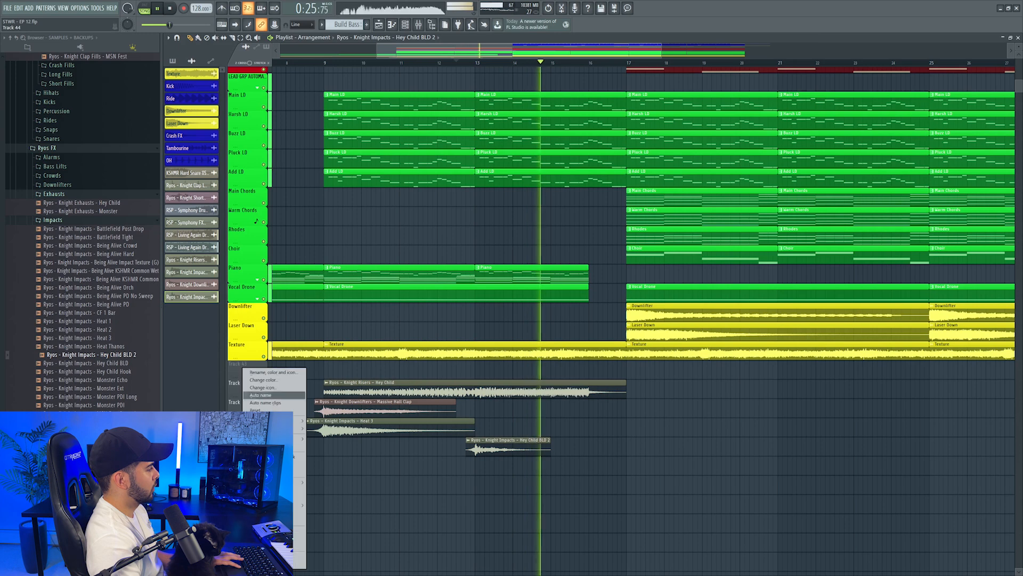
click(266, 531)
key(space)
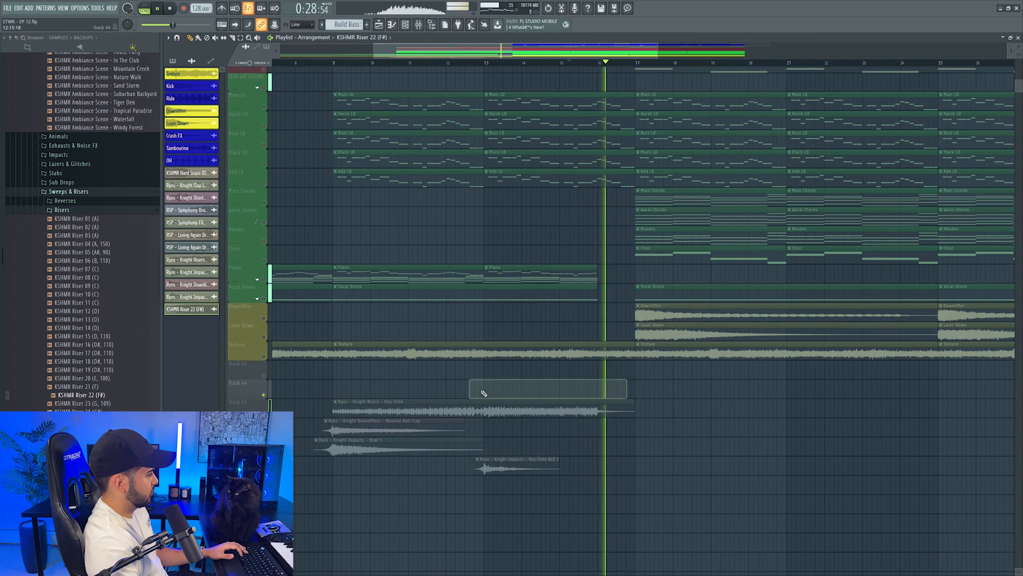
Place the KSHMR Riser 22 (F#) sample across bars 13 to 16 above the Hey Child riser, on its own mixer track, and audition it
drag(508, 391, 519, 391)
double_click(519, 392)
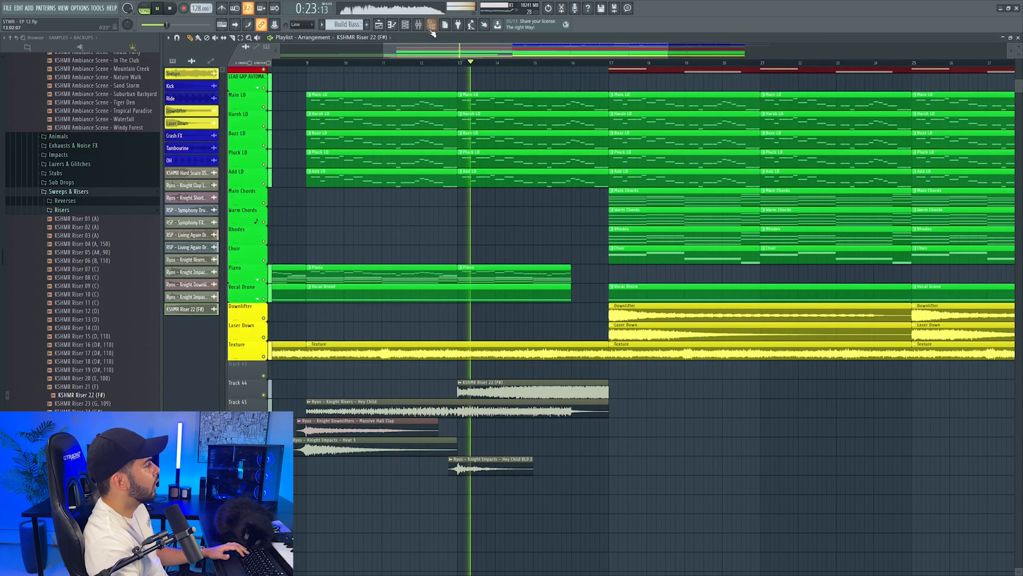
key(F9)
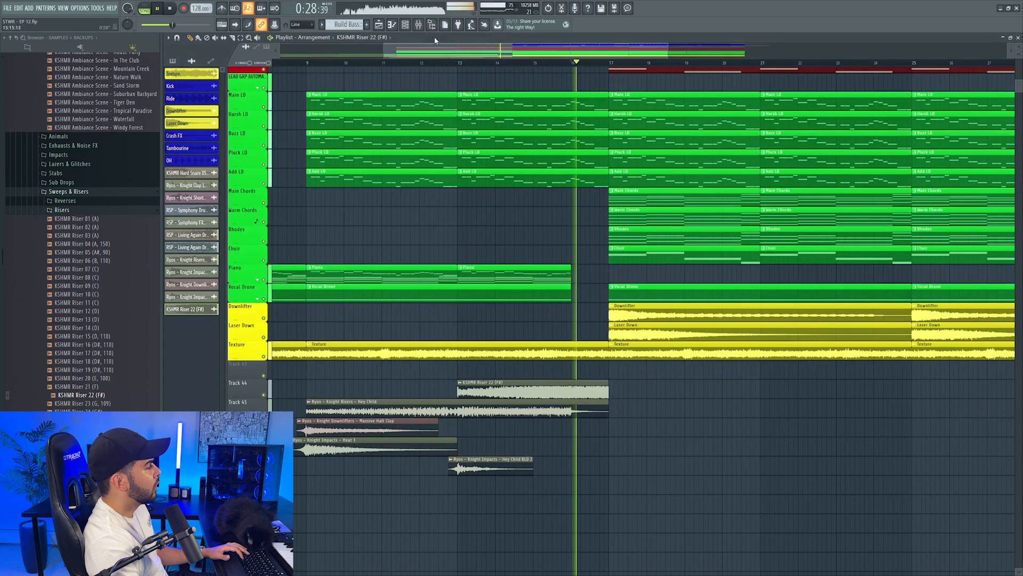
key(F9)
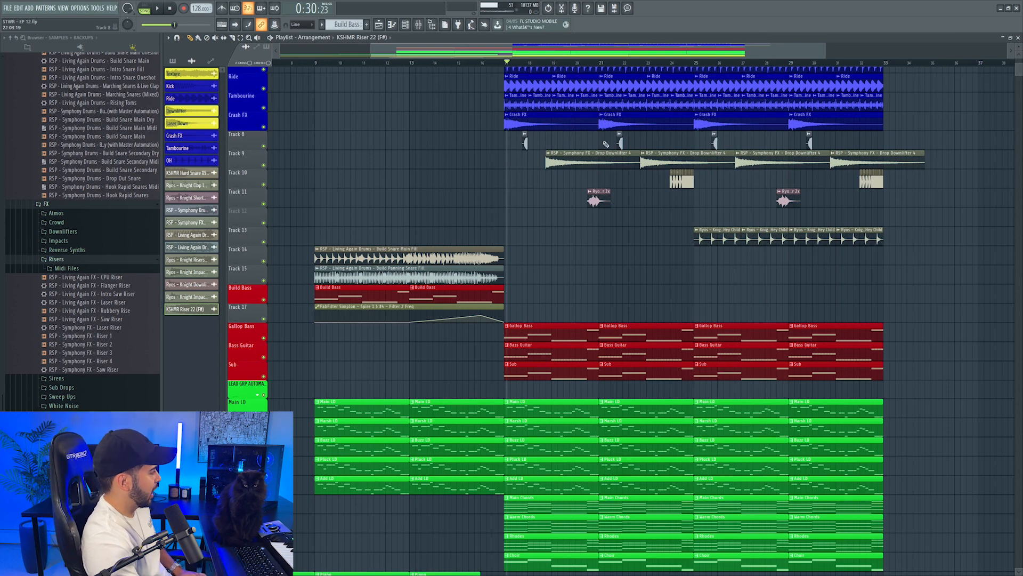
Find the Ryos - Knight Short Fills - Hey Child PD sample and add it above the build snare fills before the drop
scroll(53, 341, down, 6)
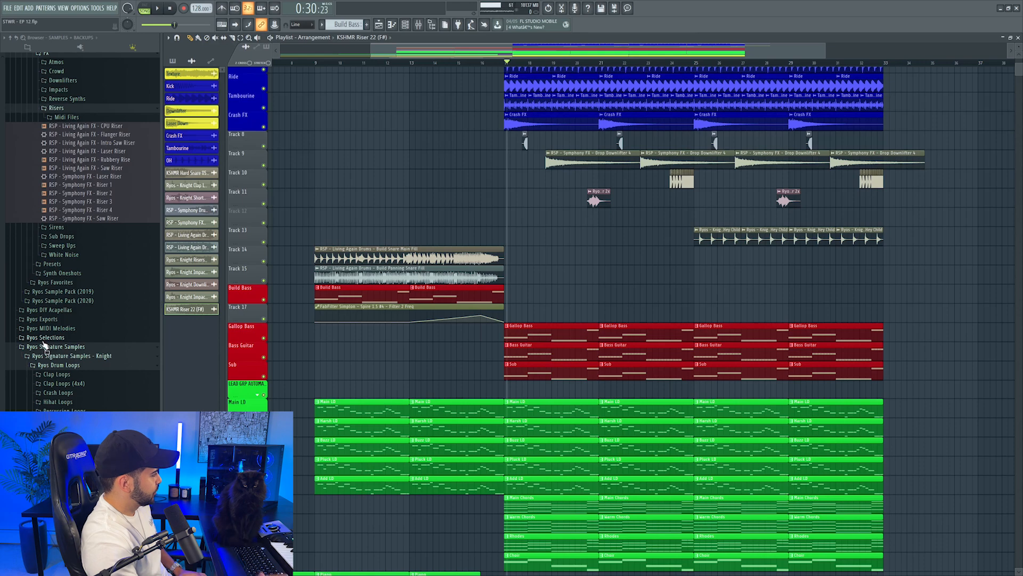
scroll(45, 342, down, 10)
click(59, 382)
click(80, 395)
click(101, 380)
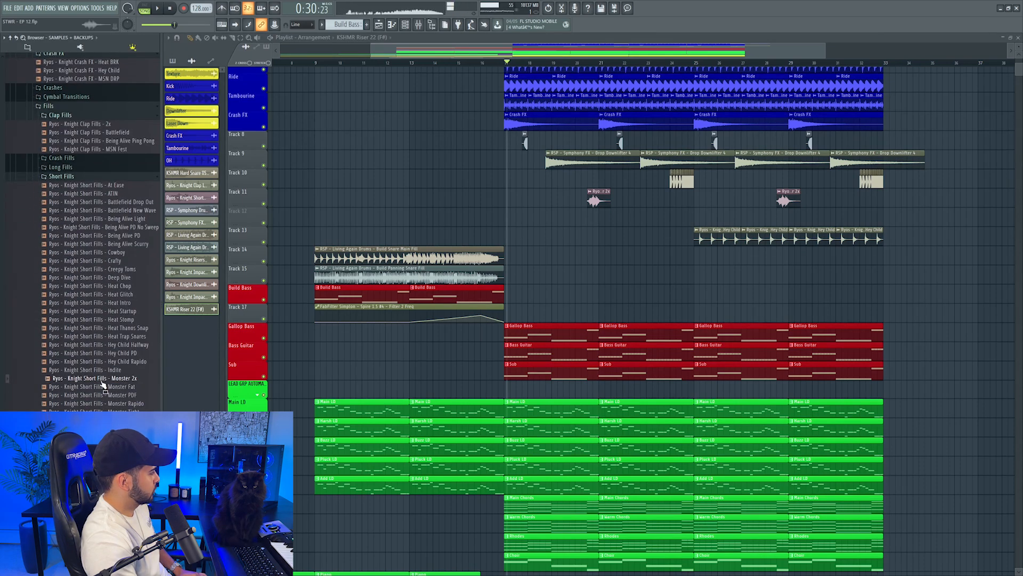
drag(110, 358, 435, 227)
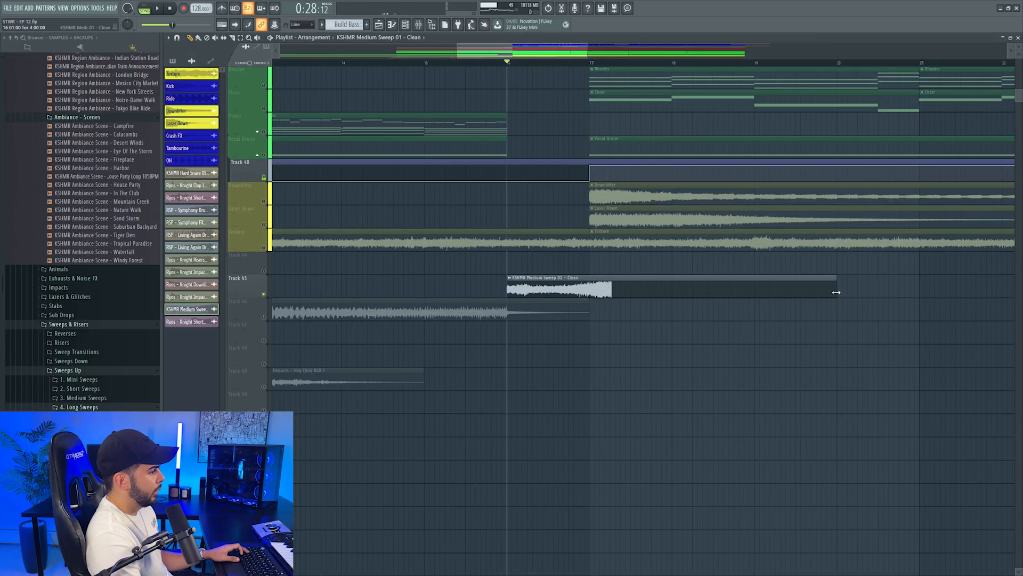
Position the KSHMR Medium Sweep 01 - Clean sample at bar 16, leading into the drop, and audition it in solo
drag(834, 291, 754, 291)
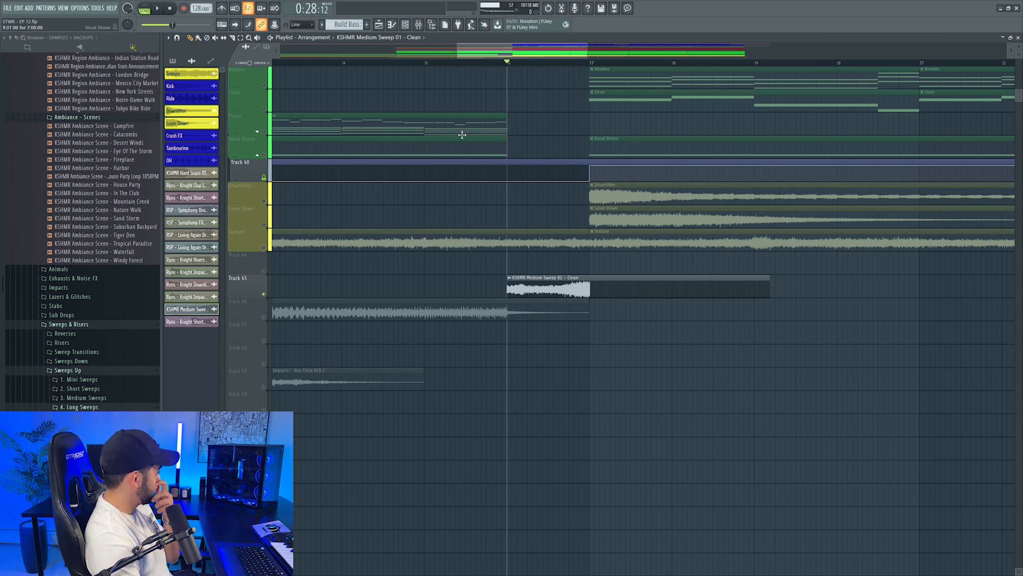
scroll(528, 63, up, 3)
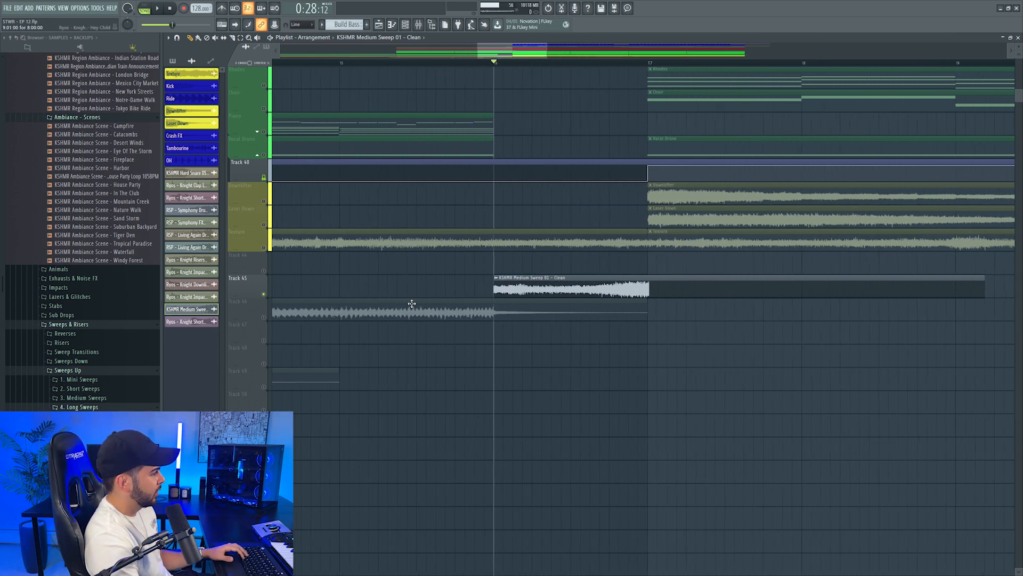
key(space)
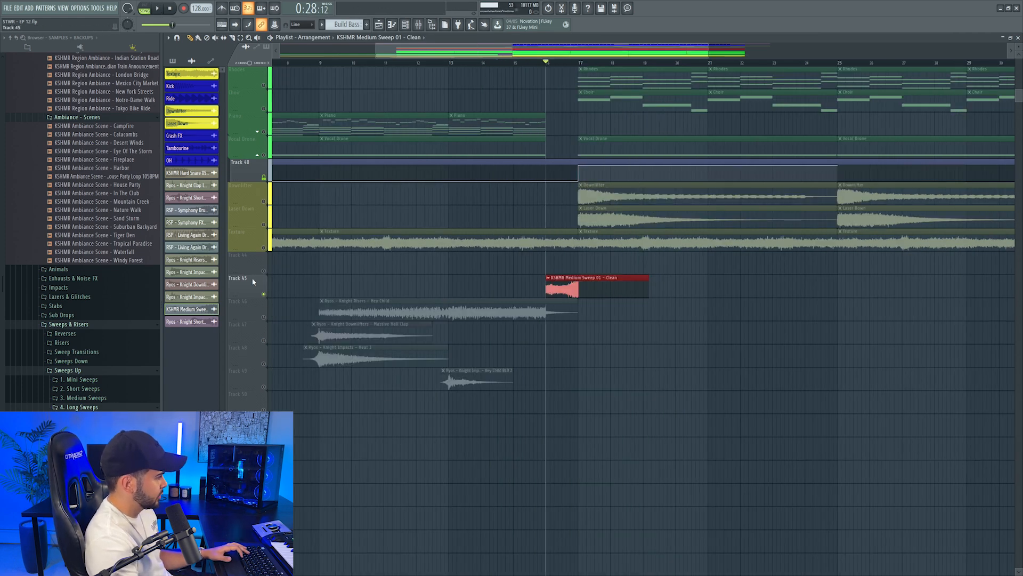
Add the KSHMR Long Sweep 05 - Clean sample on the track above the medium sweep, aligned to finish at bar 17
right_click(264, 271)
right_click(264, 271)
drag(88, 442, 421, 273)
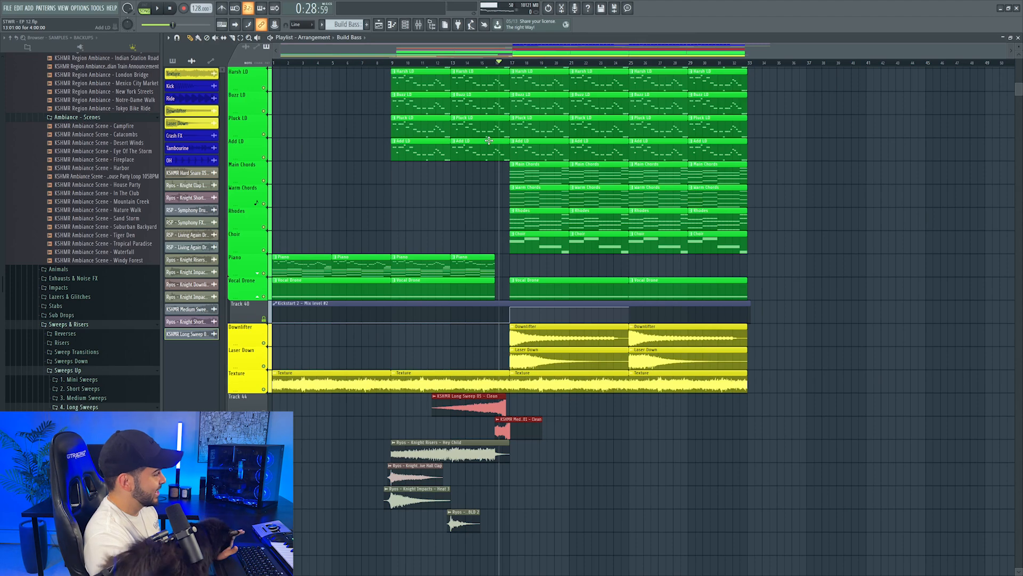
scroll(489, 140, up, 6)
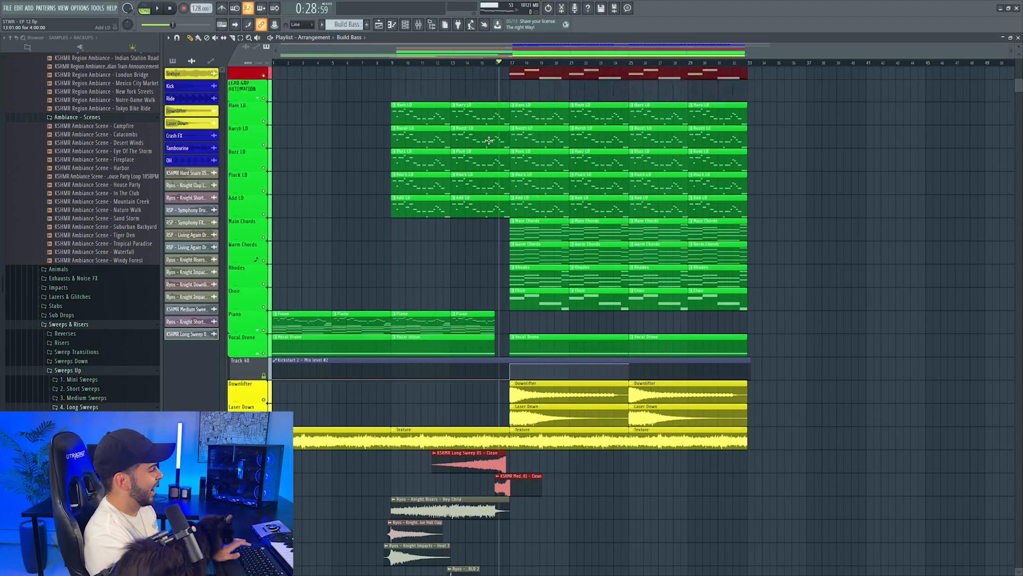
scroll(480, 133, up, 8)
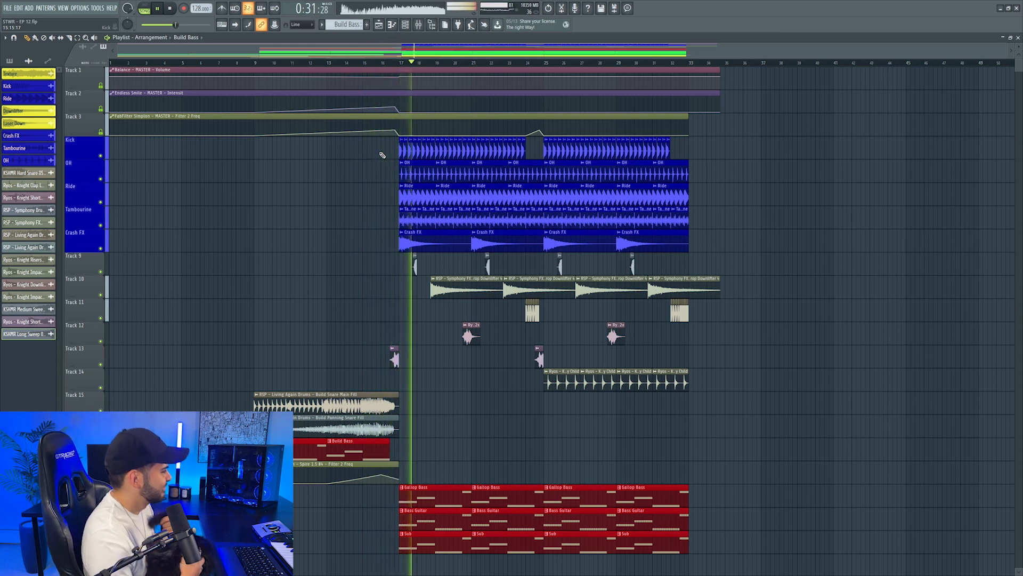
Remove the FabFilter Pro-Q 3 effect from the Bass Guitar mixer track while the drop plays
click(419, 26)
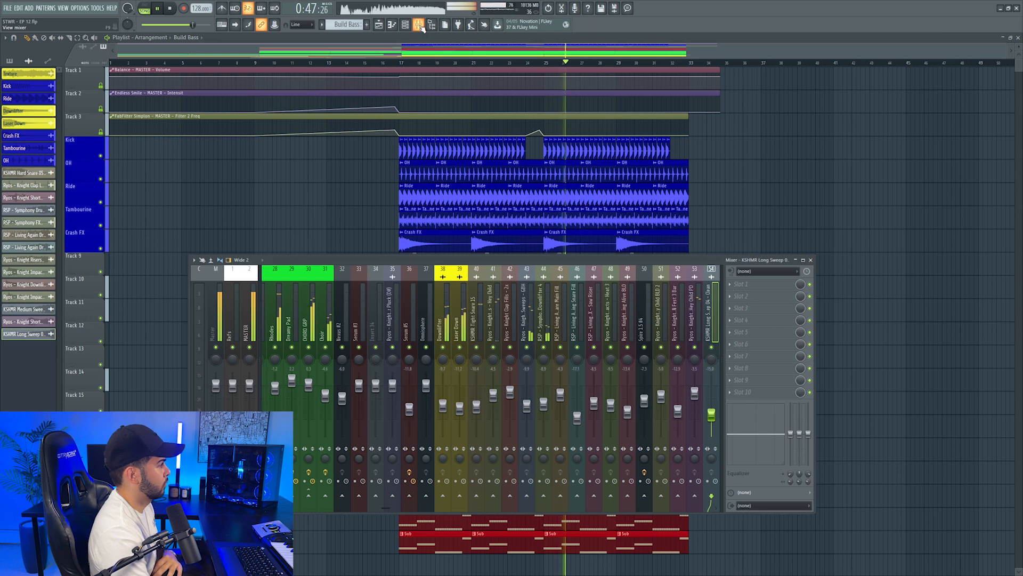
scroll(463, 308, up, 6)
click(380, 317)
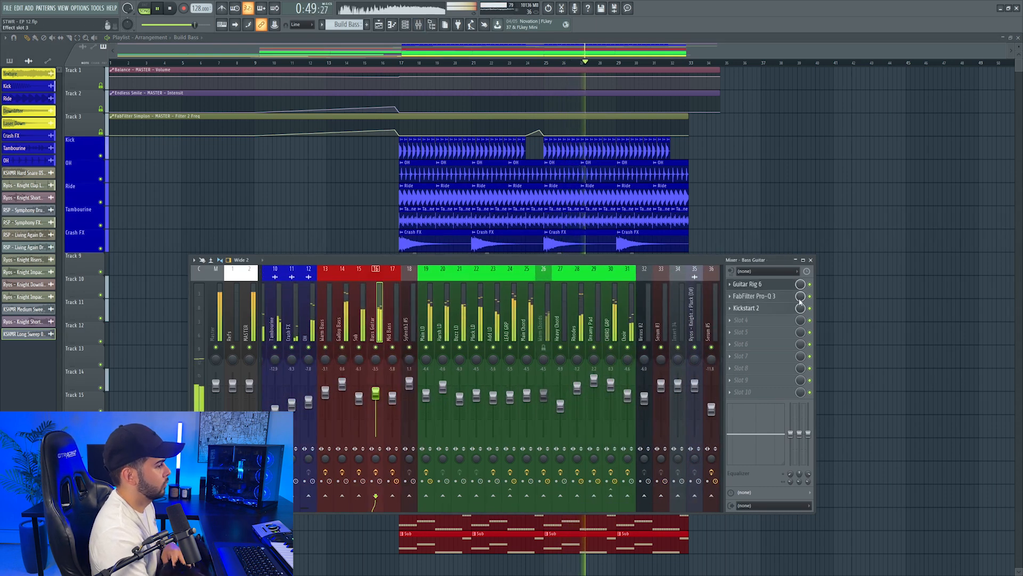
right_click(734, 299)
click(812, 309)
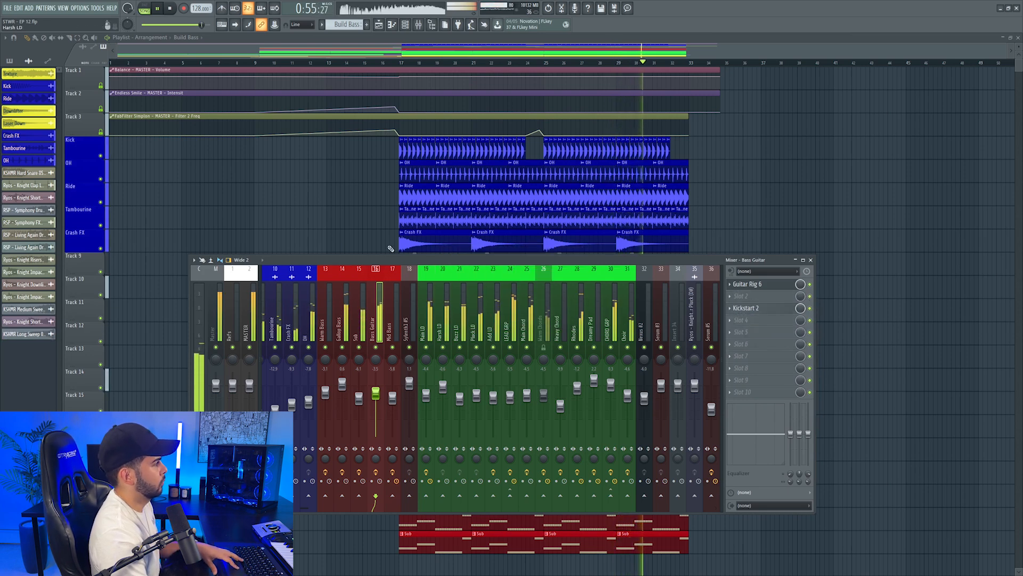
key(F9)
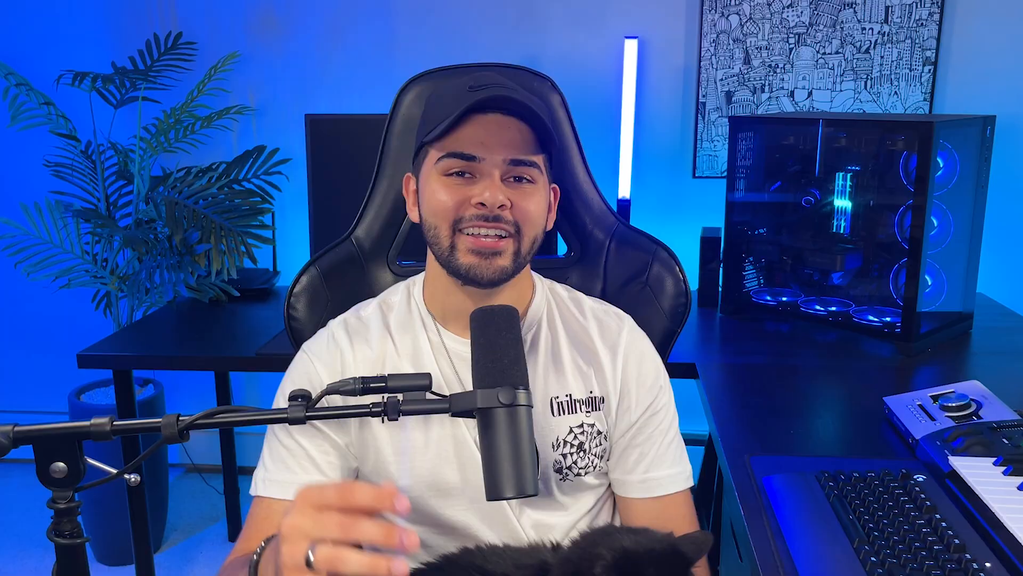